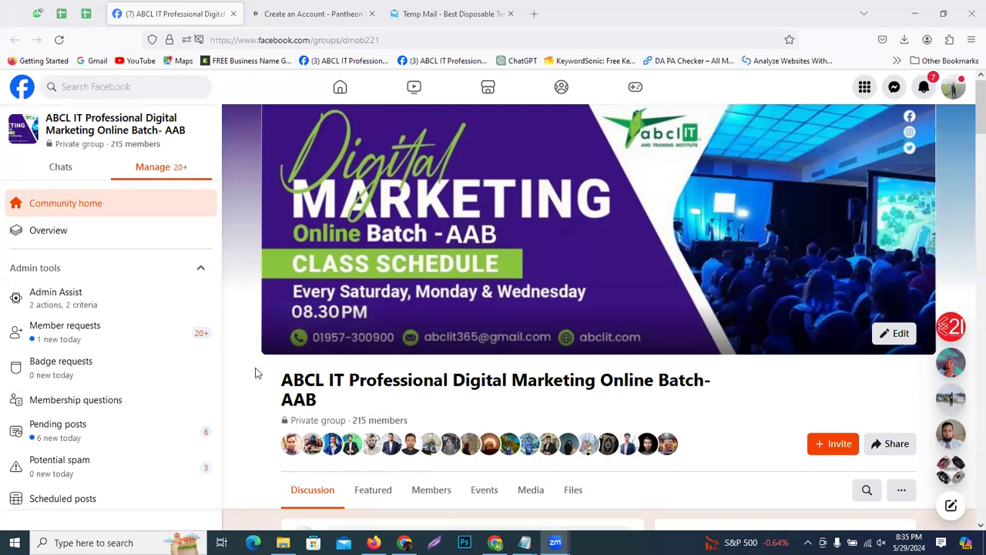
Step: Open the group's Pending posts queue and scan its 6 posts awaiting review
left_click(87, 431)
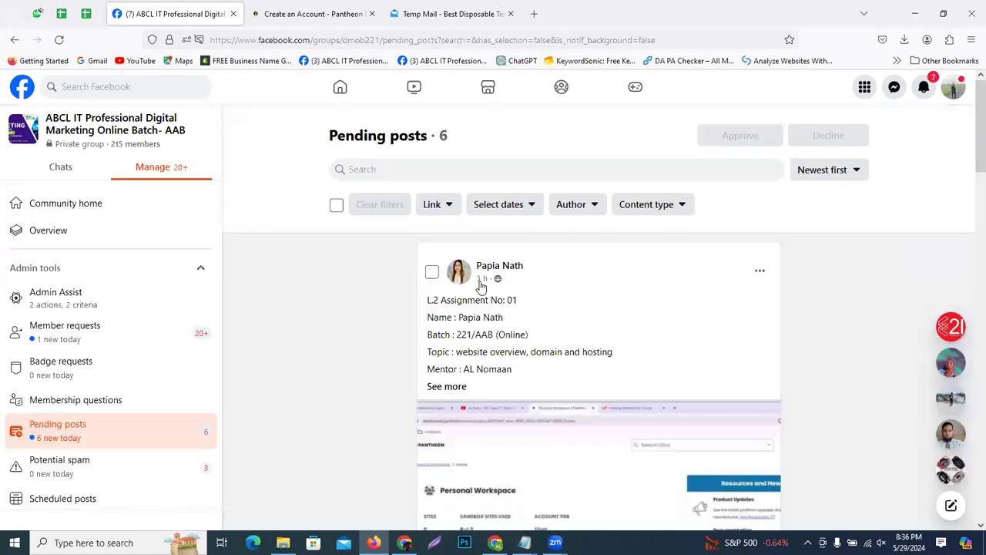
scroll(482, 284, "down", 3)
scroll(482, 284, "up", 3)
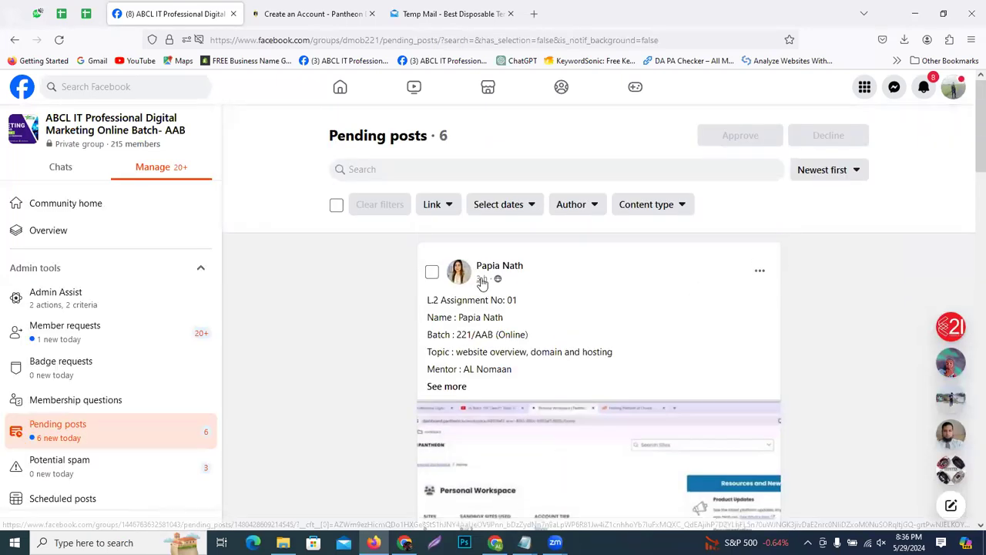
scroll(482, 284, "down", 3)
scroll(482, 285, "up", 3)
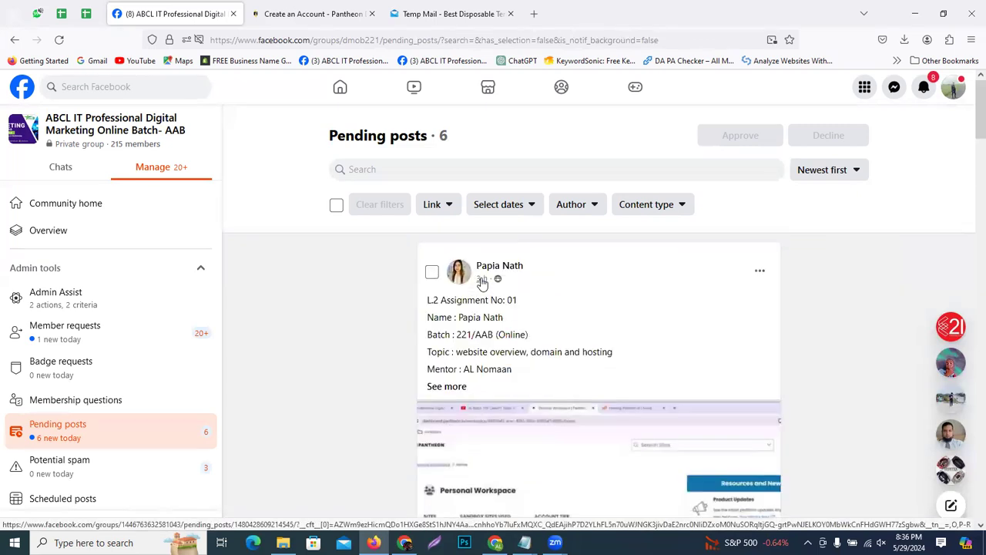
scroll(577, 324, "down", 3)
scroll(576, 321, "up", 3)
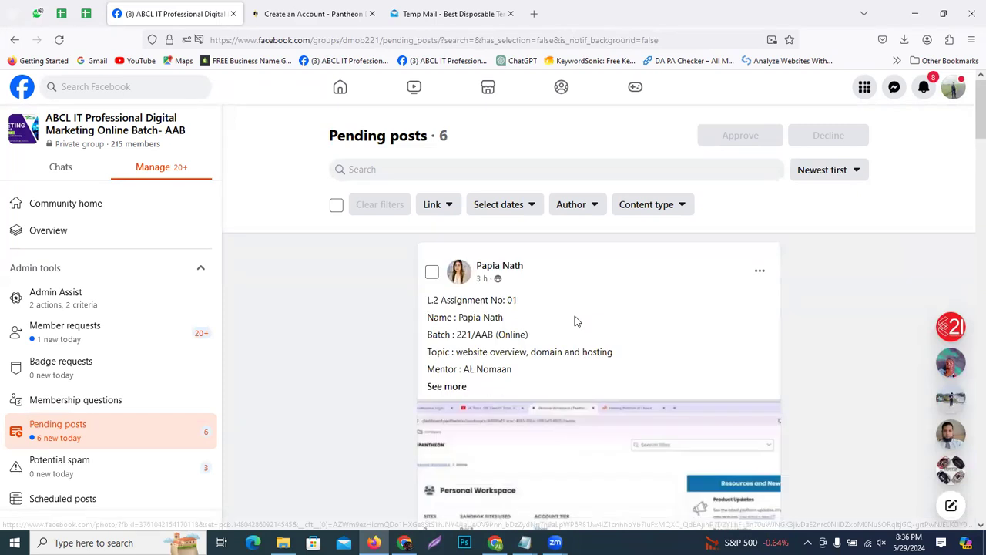
Step: Tick the first pending post, the L.2 assignment submission, for approval
left_click(431, 272)
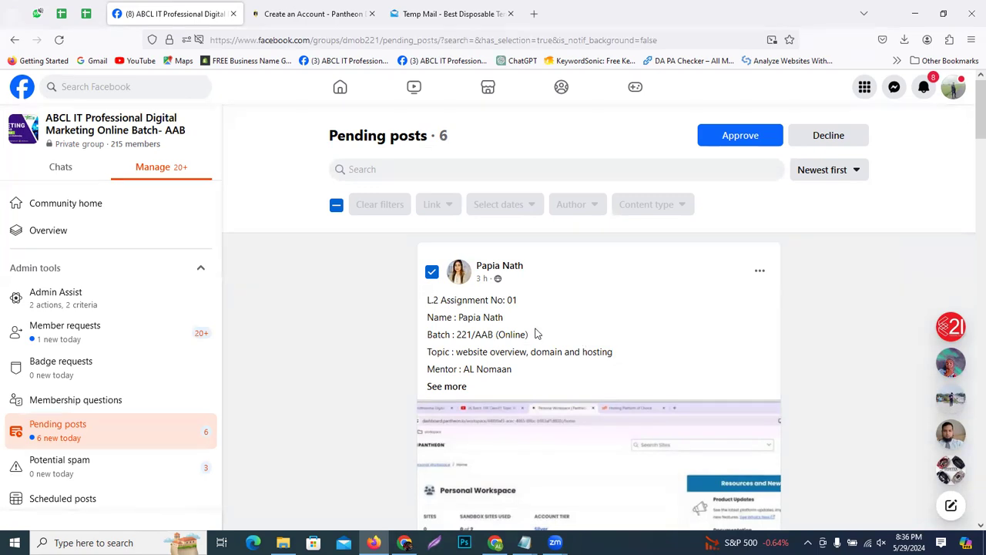
scroll(537, 334, "down", 4)
scroll(537, 334, "down", 5)
scroll(537, 331, "up", 4)
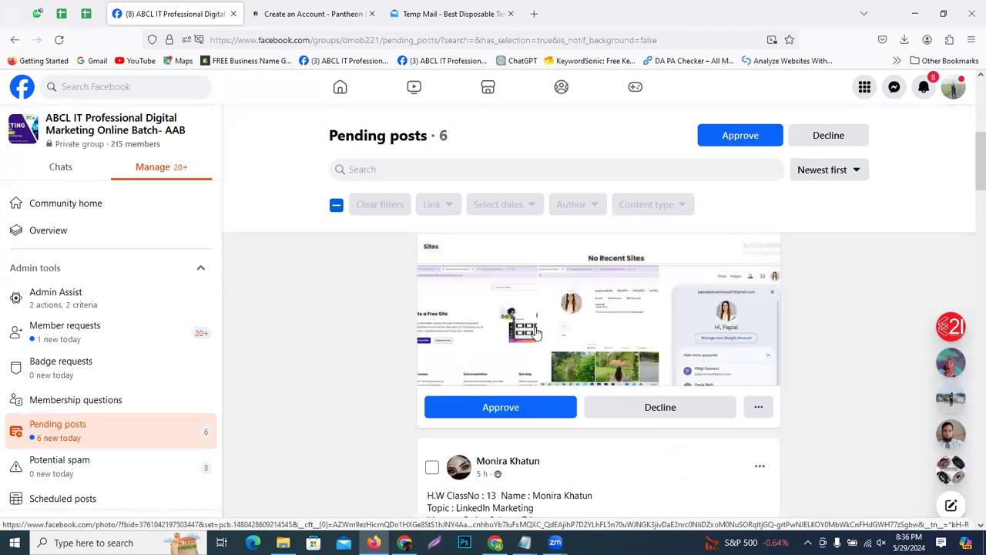
scroll(537, 334, "down", 2)
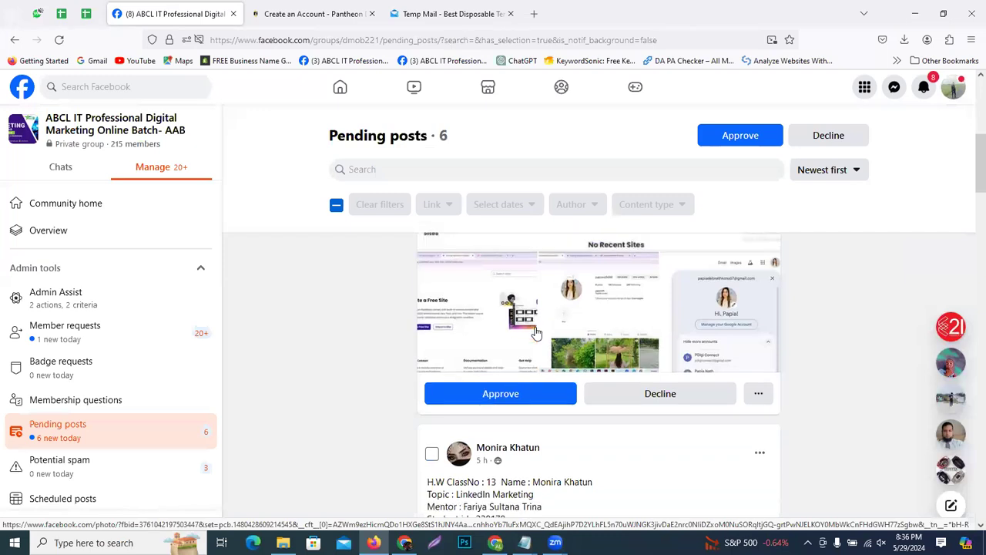
scroll(508, 351, "up", 3)
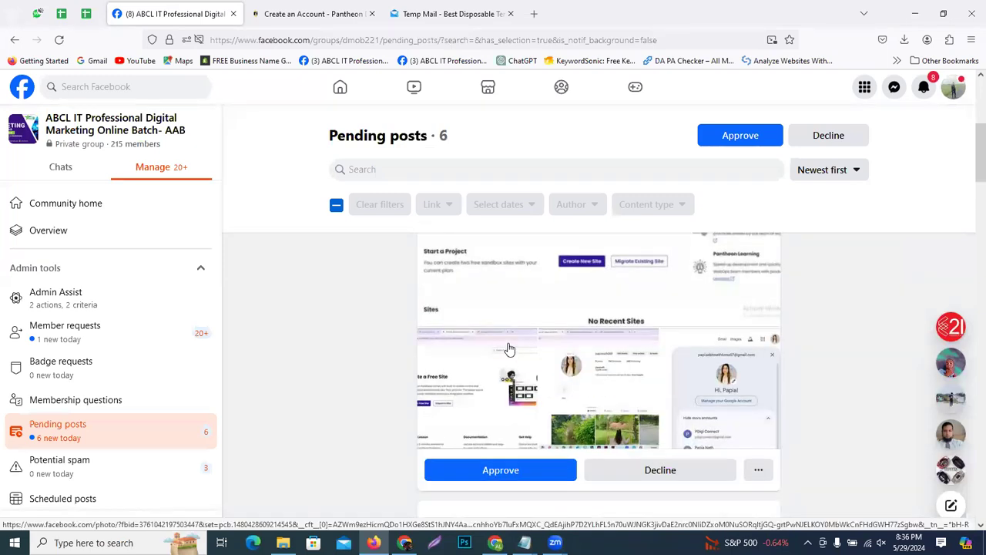
scroll(508, 348, "down", 2)
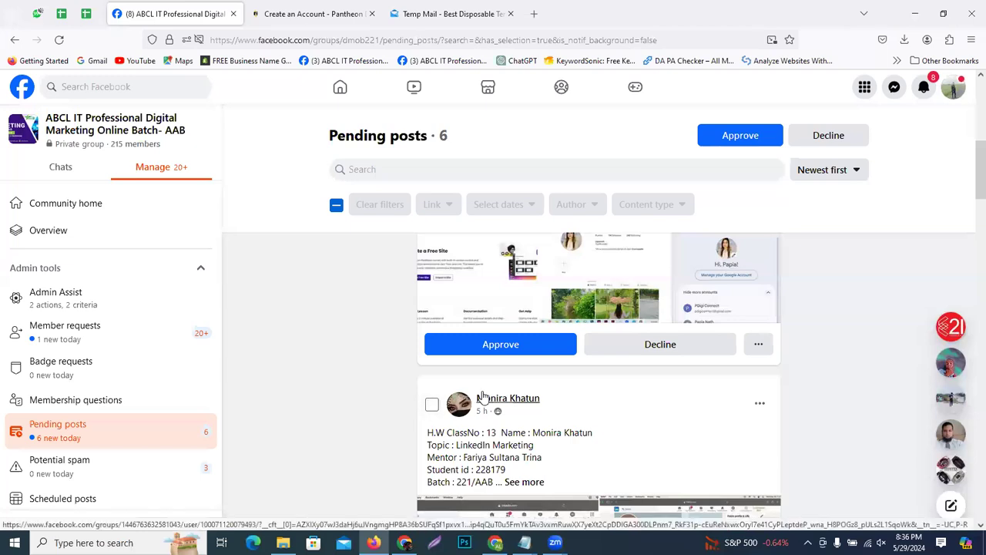
Step: Tick the LinkedIn Marketing homework post and expand an assignment post's full text
left_click(431, 404)
scroll(584, 399, "down", 3)
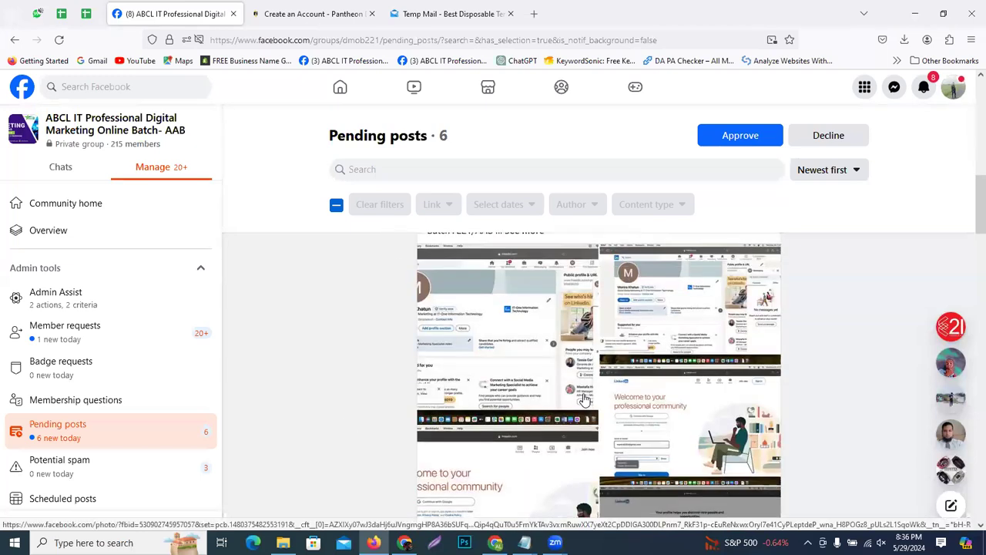
scroll(583, 399, "up", 2)
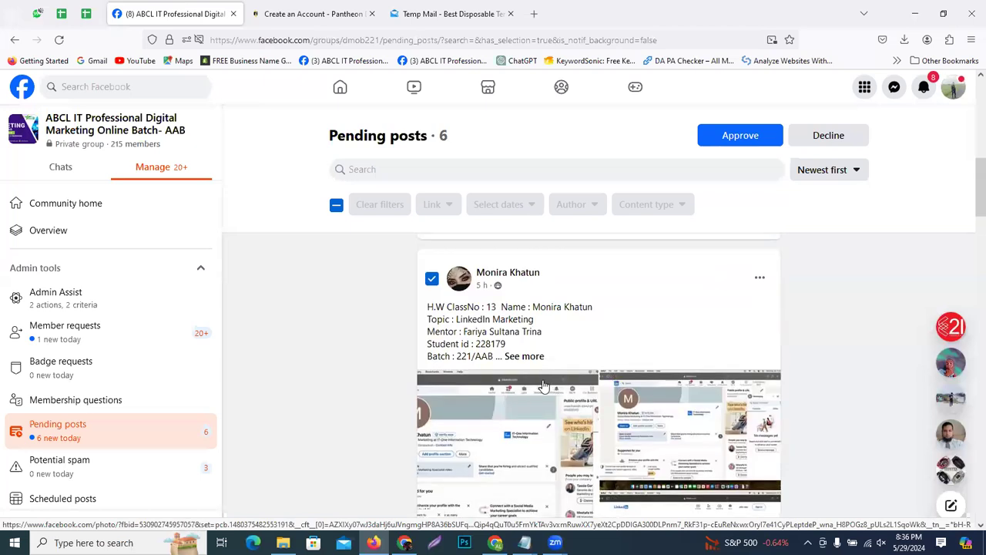
scroll(526, 406, "down", 4)
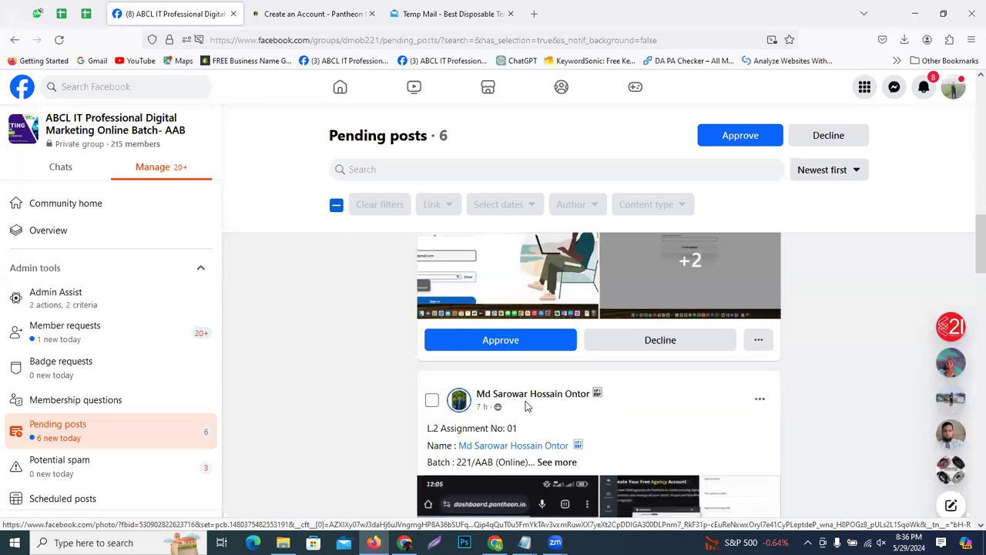
scroll(531, 385, "down", 2)
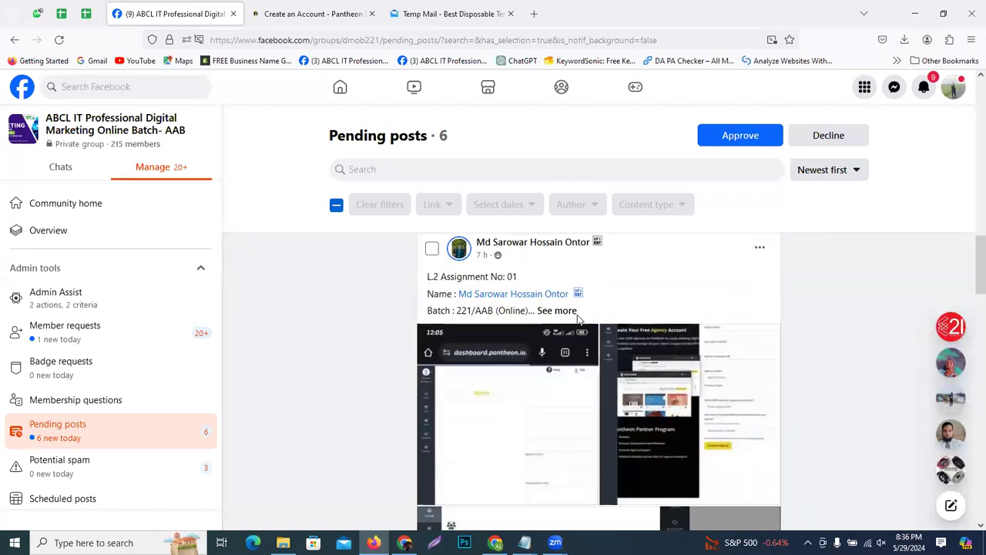
left_click(561, 311)
scroll(539, 397, "down", 3)
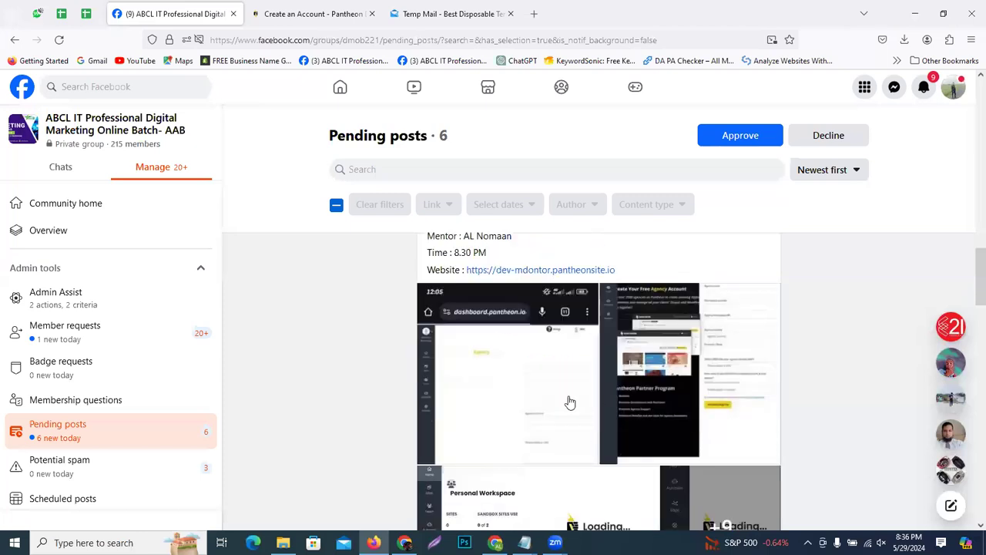
scroll(523, 337, "up", 1)
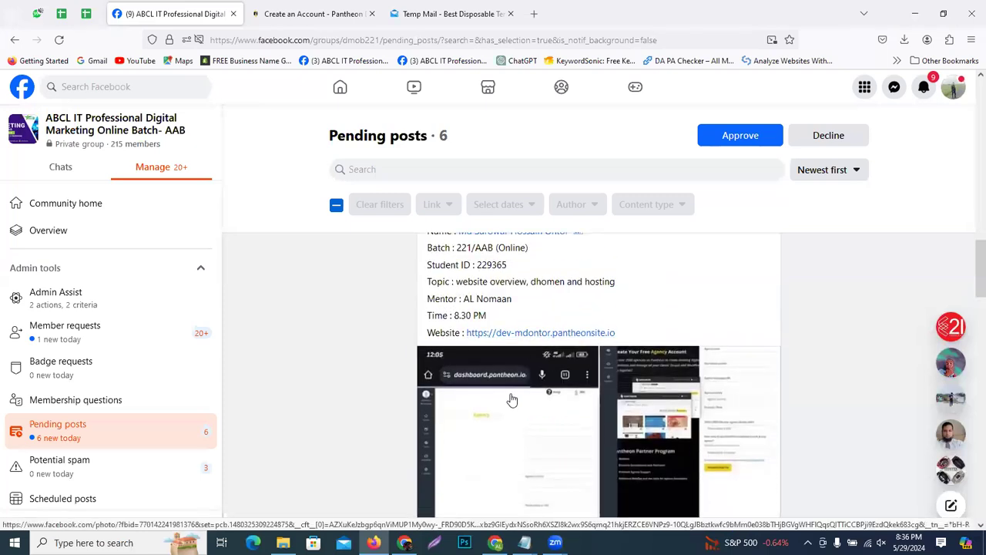
scroll(519, 402, "up", 2)
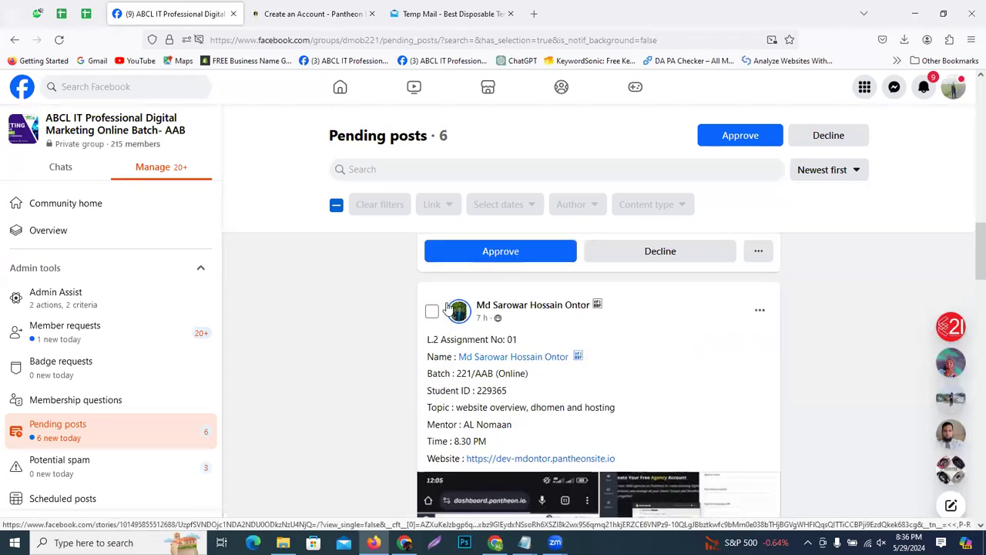
scroll(532, 409, "down", 1)
scroll(539, 432, "down", 6)
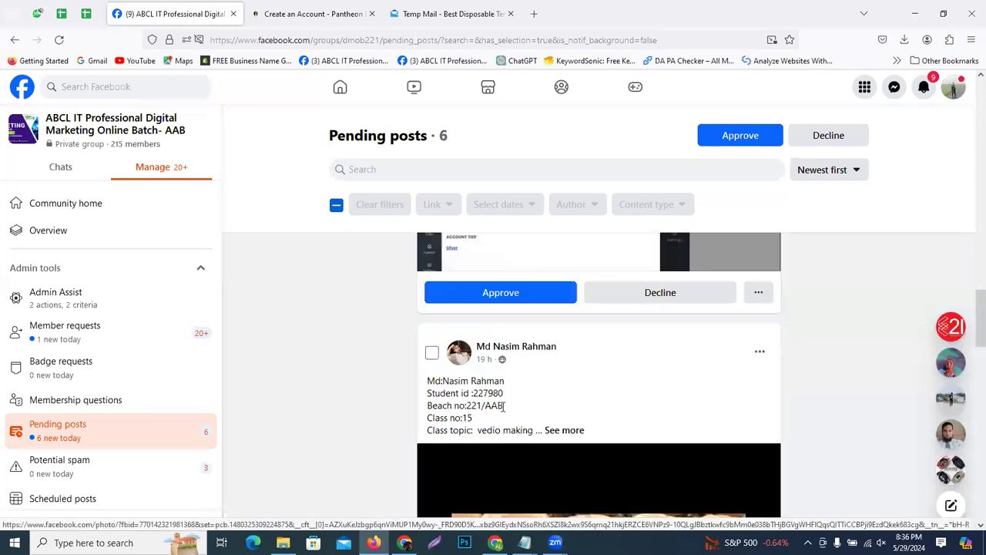
Step: Tick the video making and website overview homework posts
left_click(432, 353)
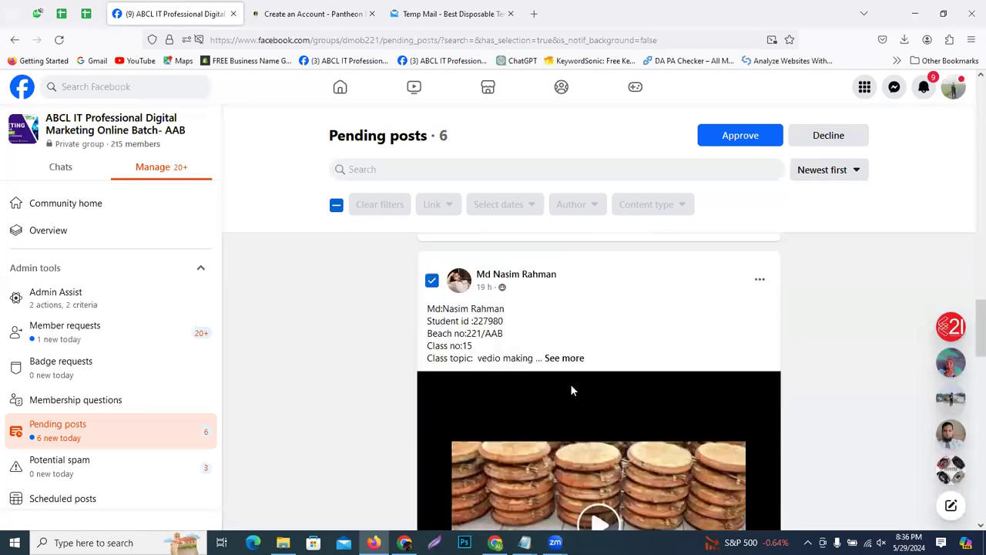
scroll(570, 387, "down", 15)
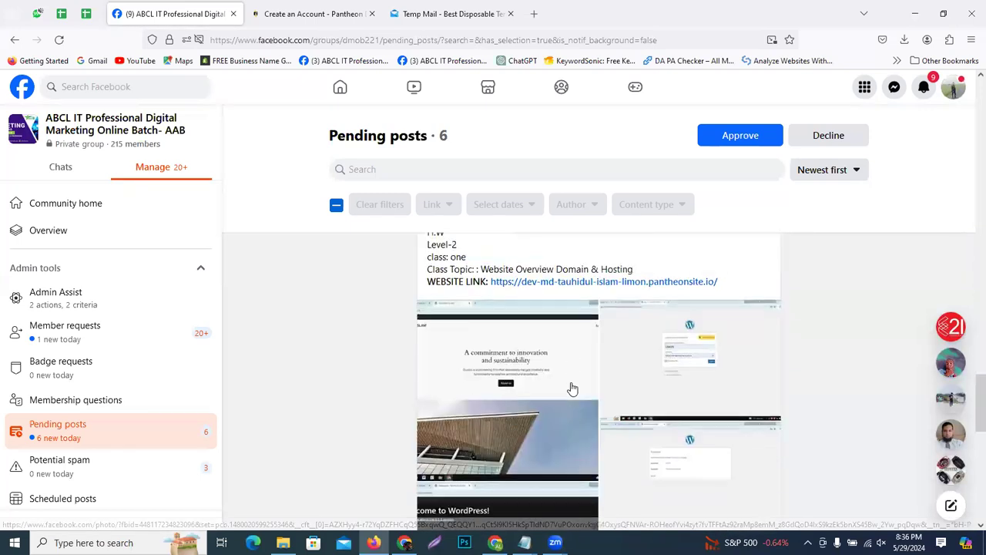
scroll(555, 382, "up", 5)
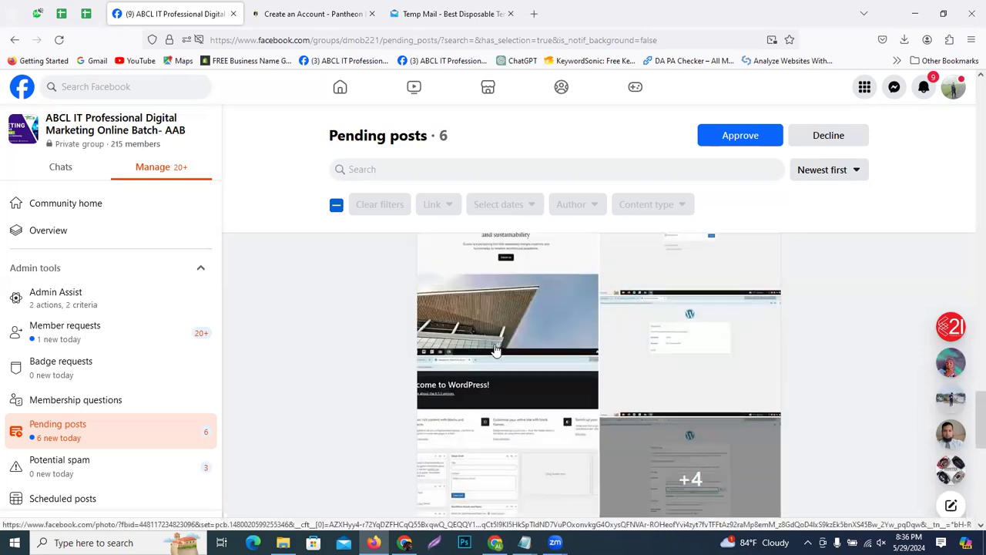
left_click(431, 392)
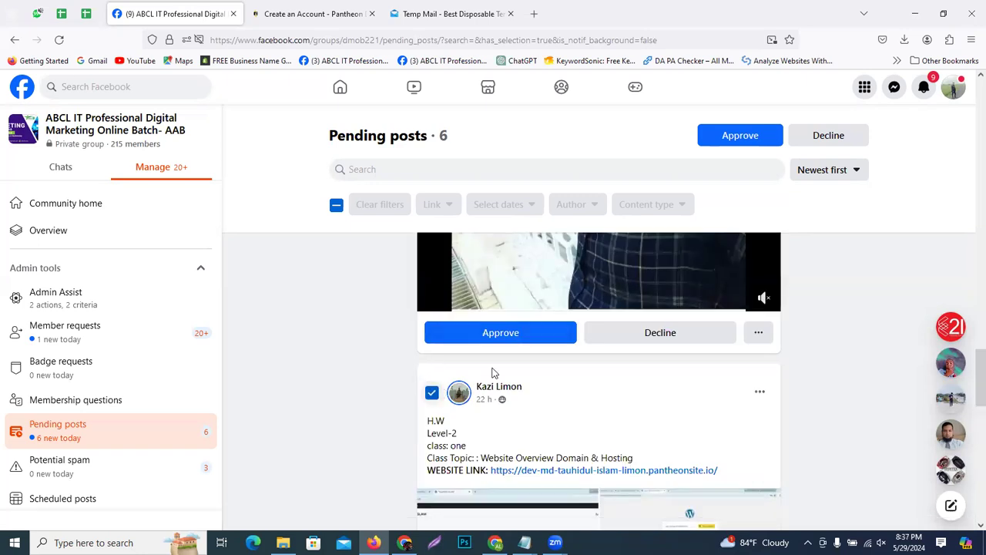
scroll(588, 374, "down", 2)
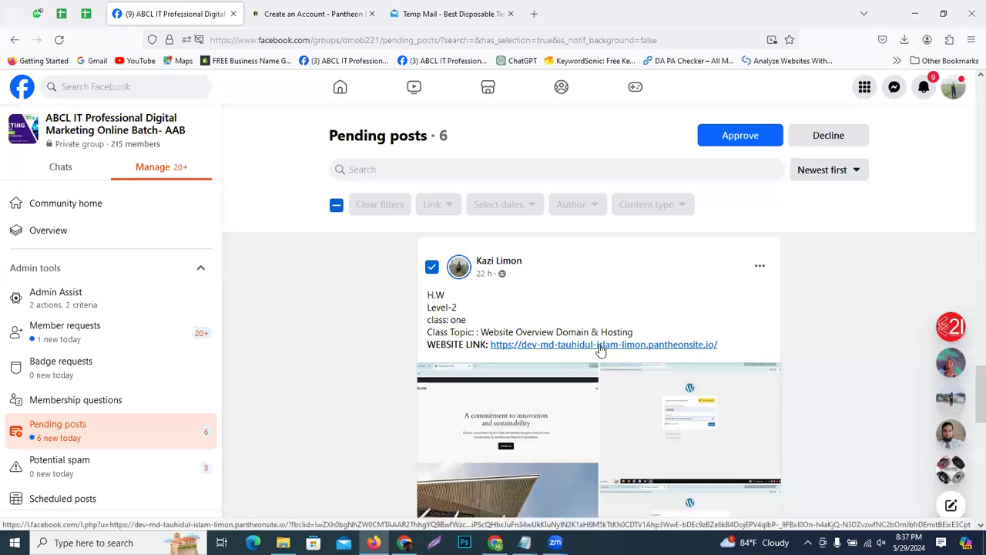
Step: Open the first student's Pantheon website link in a new tab
right_click(576, 347)
left_click(632, 129)
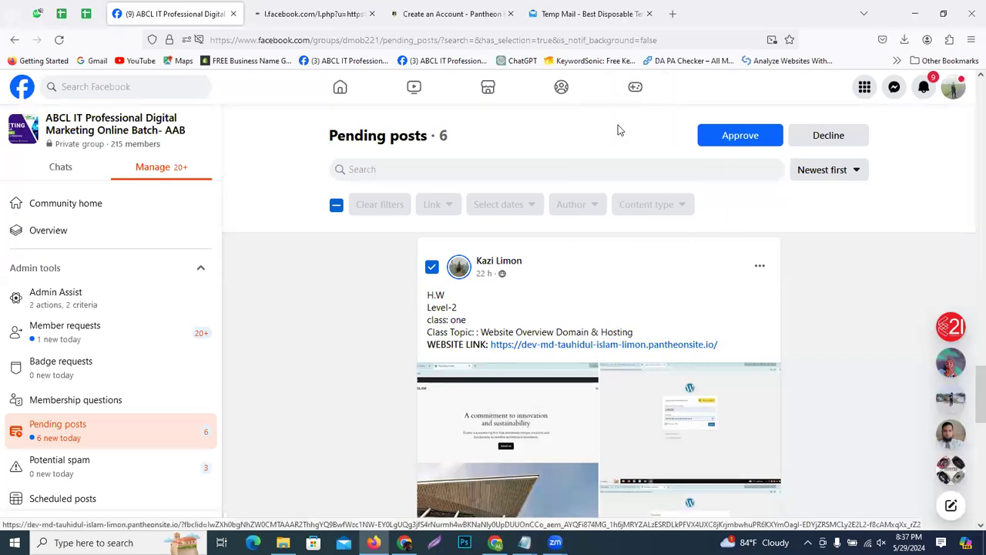
scroll(521, 387, "down", 2)
scroll(521, 388, "down", 5)
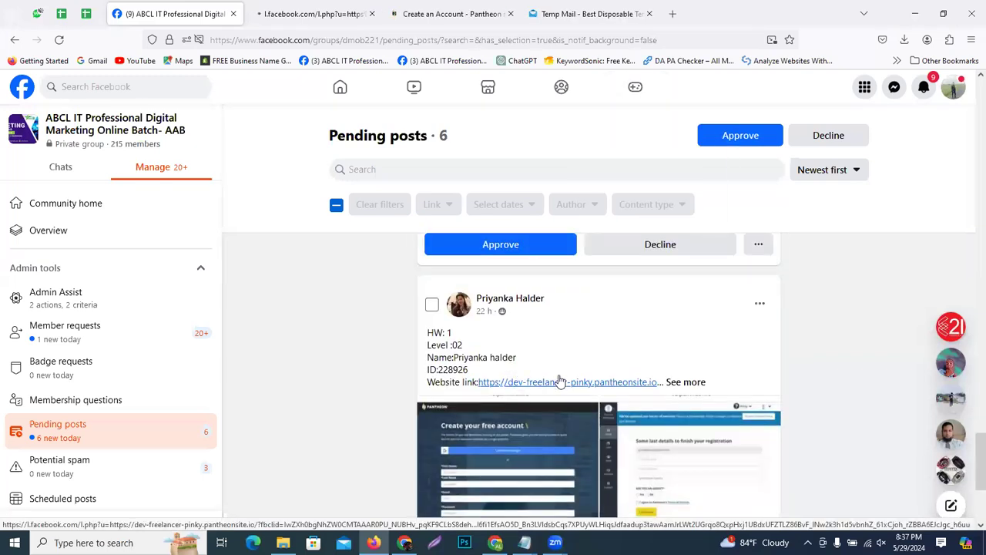
Step: Expand the next post, open its website link in a new tab, and view it
left_click(685, 382)
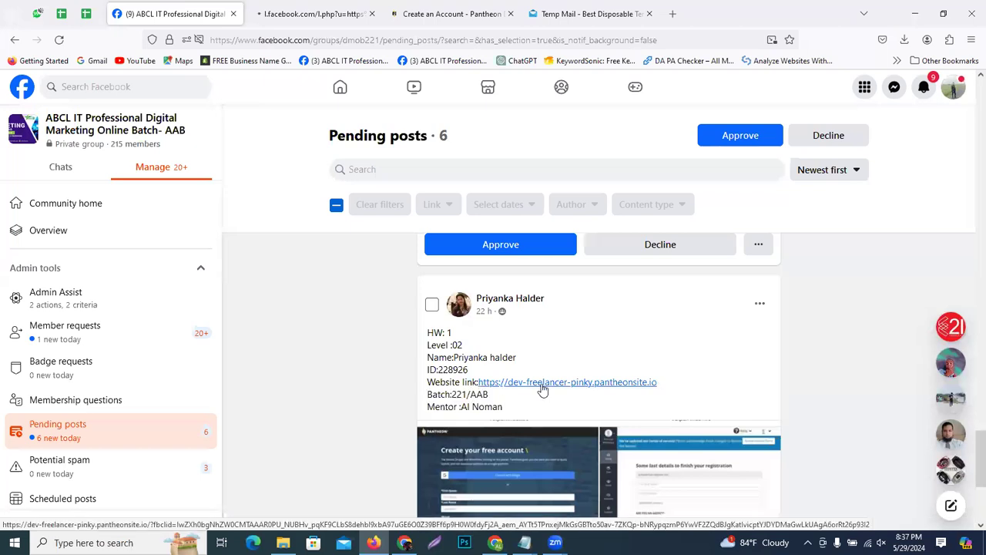
right_click(542, 389)
left_click(595, 168)
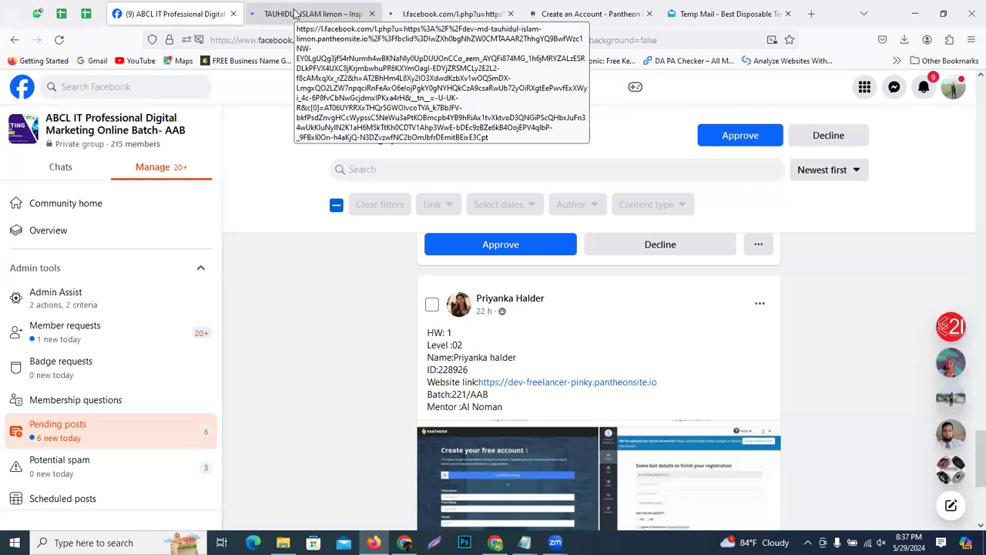
left_click(452, 13)
Step: Review the student's Pantheon homepage, comparing it with the WordPress Installation page
left_click(322, 11)
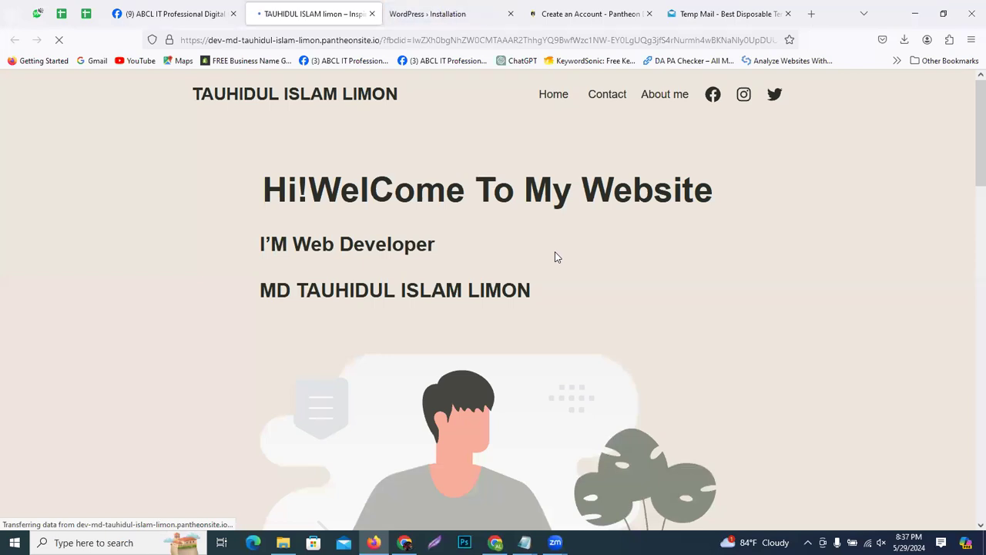
left_click(459, 14)
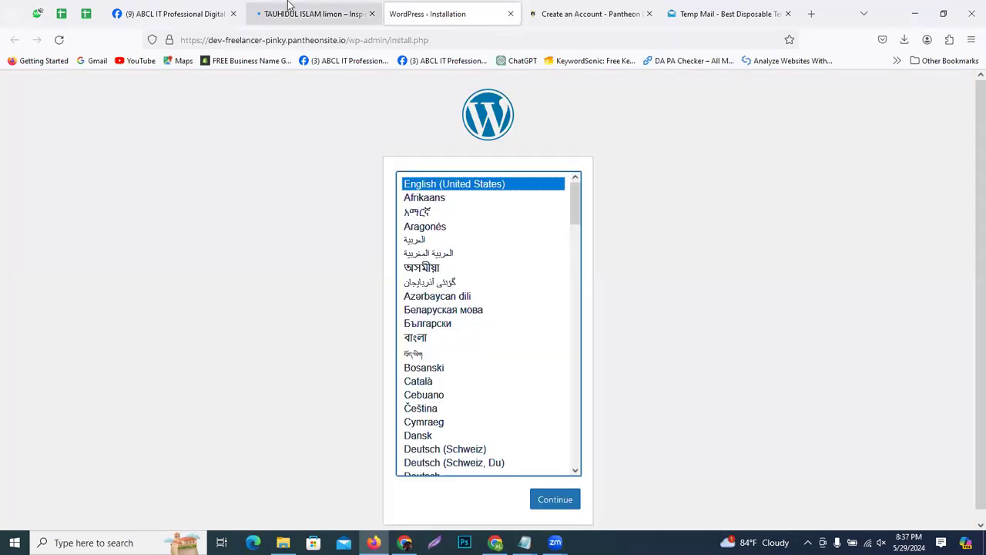
left_click(312, 14)
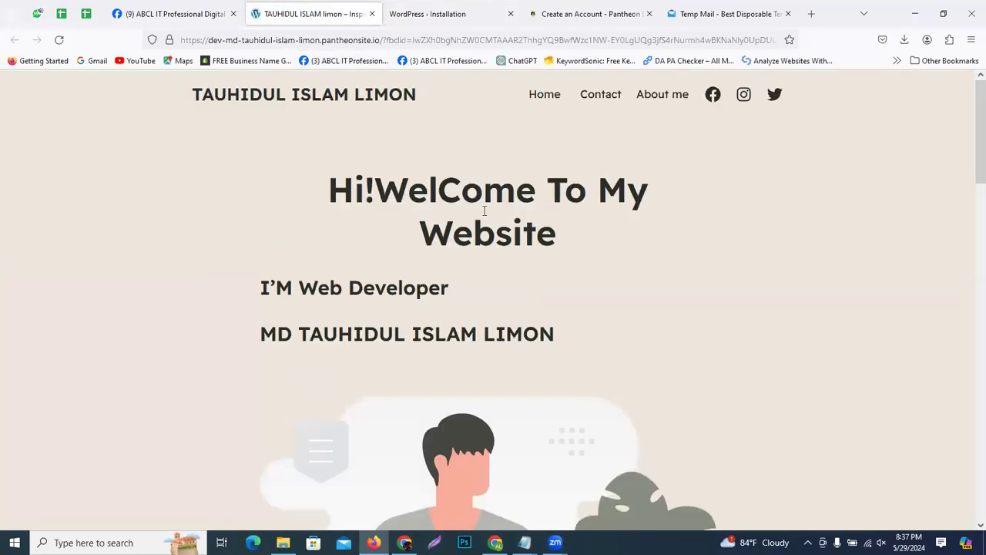
left_click(414, 15)
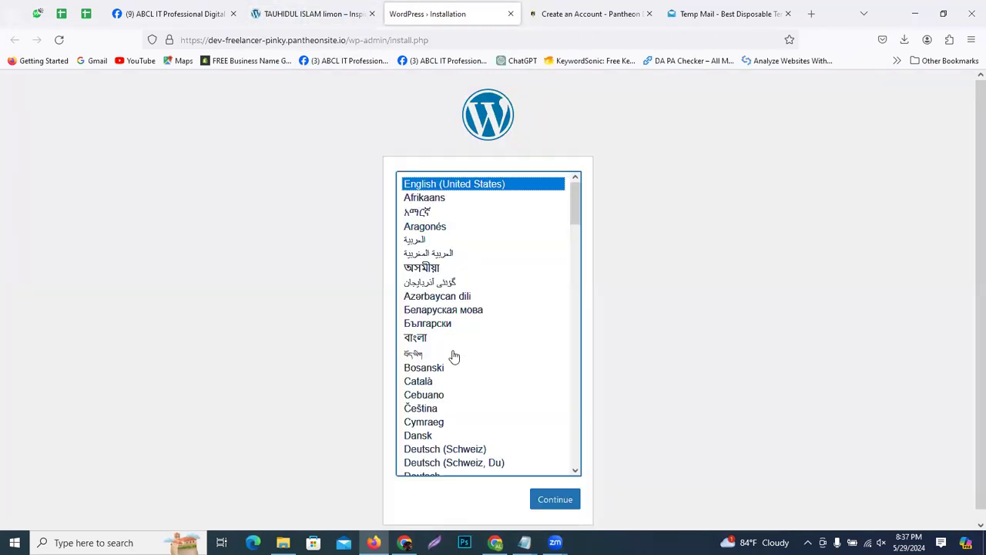
left_click(314, 6)
scroll(507, 403, "down", 10)
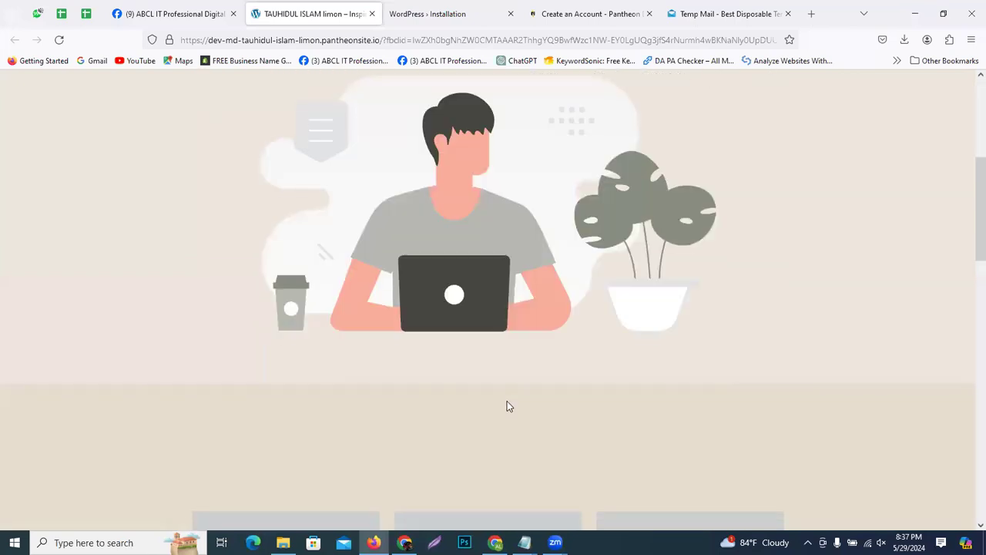
scroll(507, 403, "down", 5)
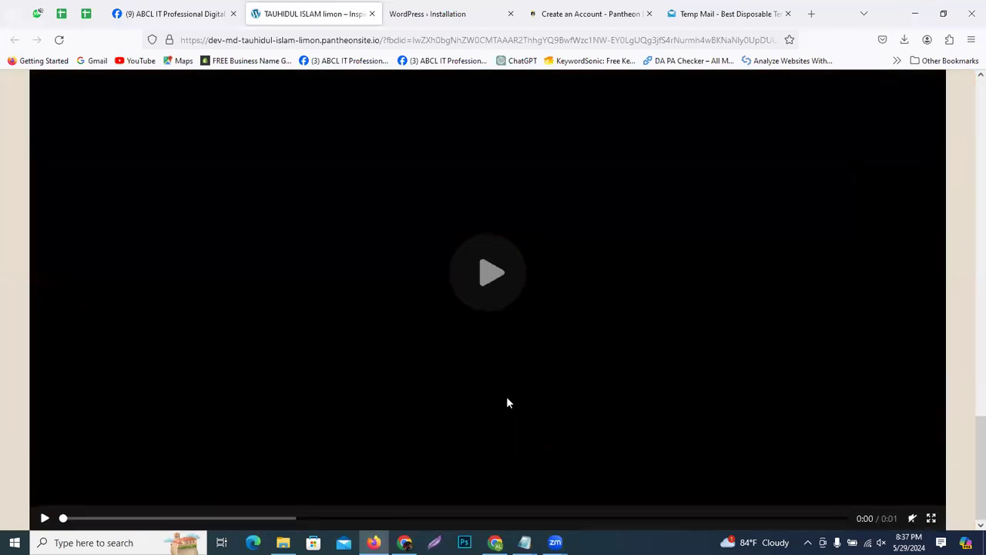
scroll(507, 403, "up", 15)
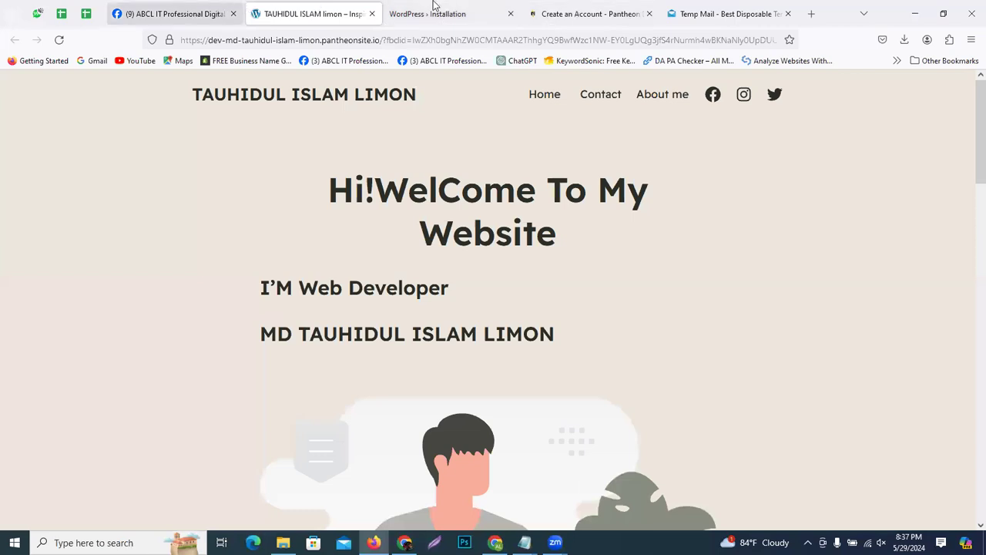
Step: Tick the student's pending homework post in Facebook's Pending posts queue
left_click(197, 9)
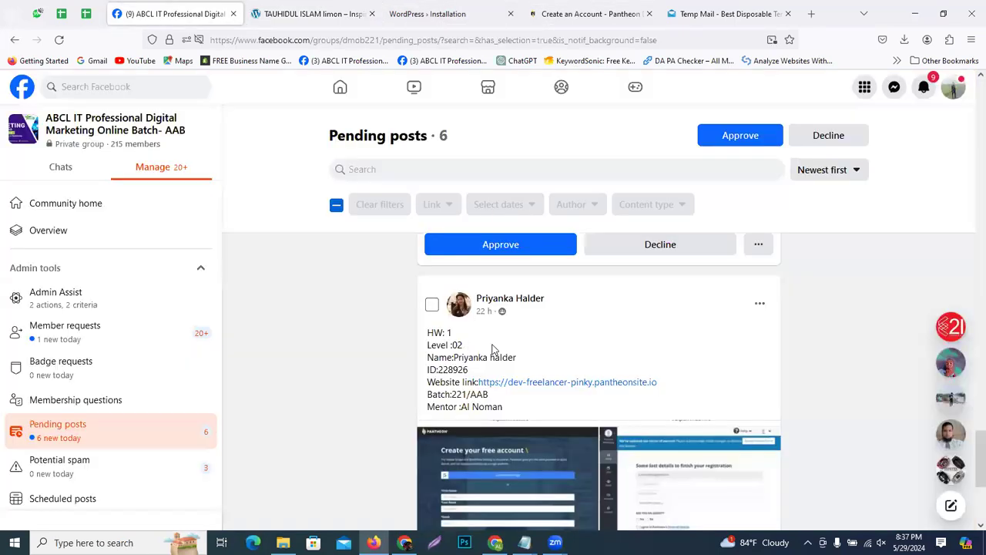
scroll(546, 346, "down", 2)
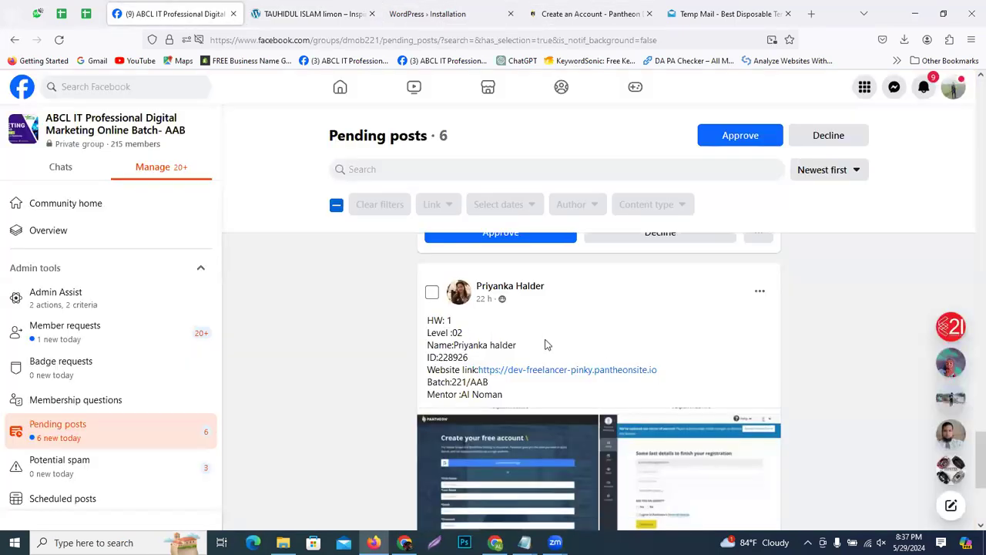
scroll(435, 309, "up", 2)
left_click(432, 306)
key("ctrl+Tab")
key("ctrl+Tab")
Step: Recheck the student's website, then return to the Facebook Pending posts queue
key("ctrl+shift+Tab")
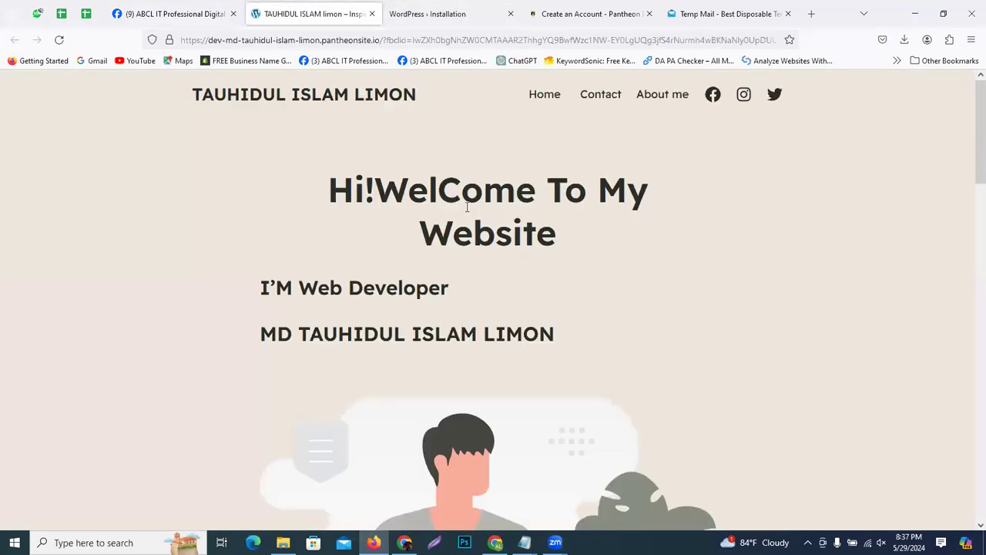
scroll(438, 223, "down", 15)
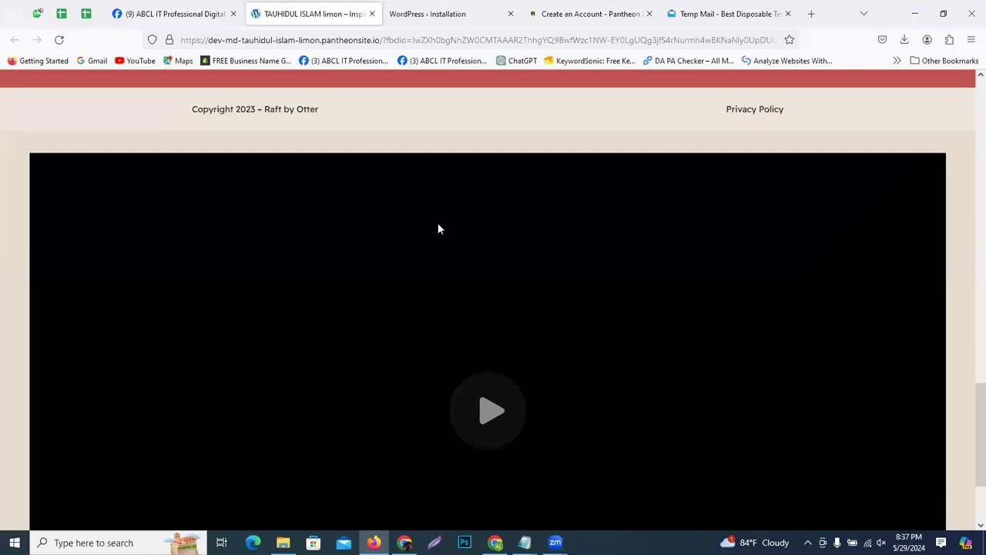
scroll(438, 229, "up", 15)
left_click(163, 6)
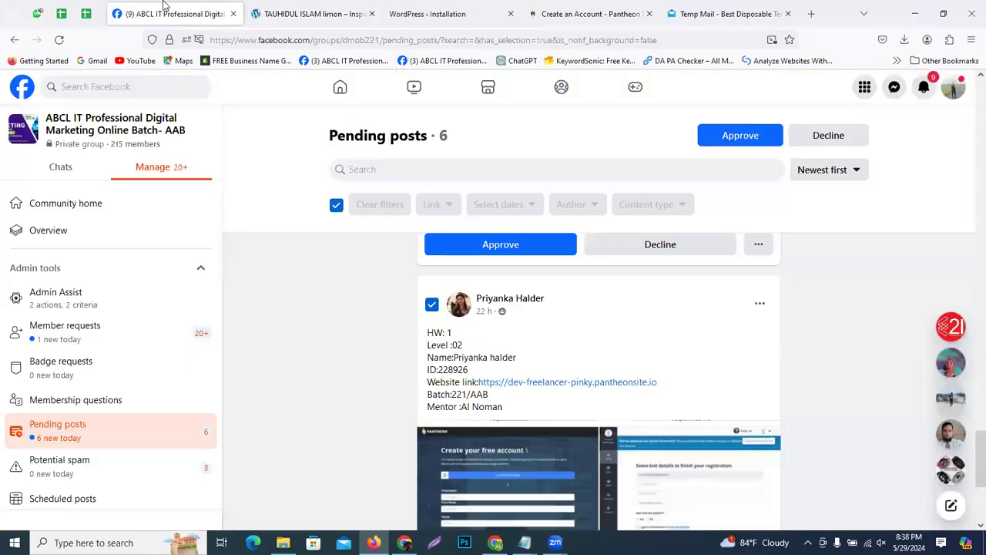
scroll(482, 308, "down", 3)
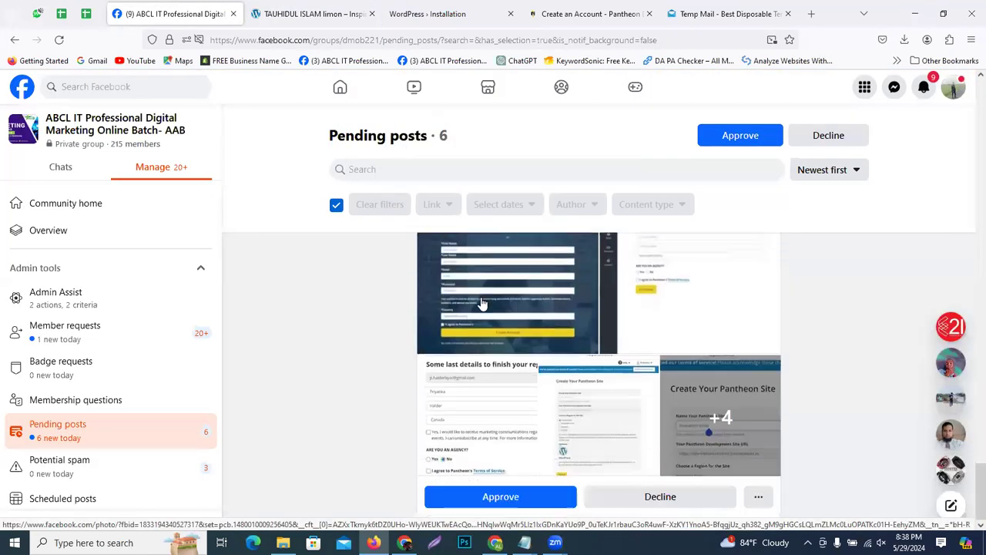
scroll(495, 334, "down", 5)
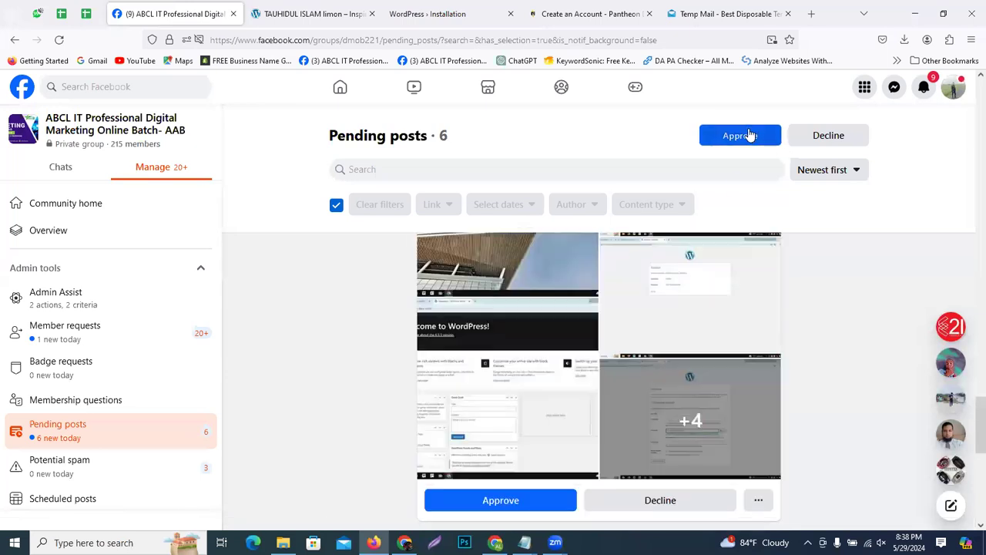
Step: Approve all six selected pending posts and confirm with Done
left_click(752, 135)
left_click(610, 333)
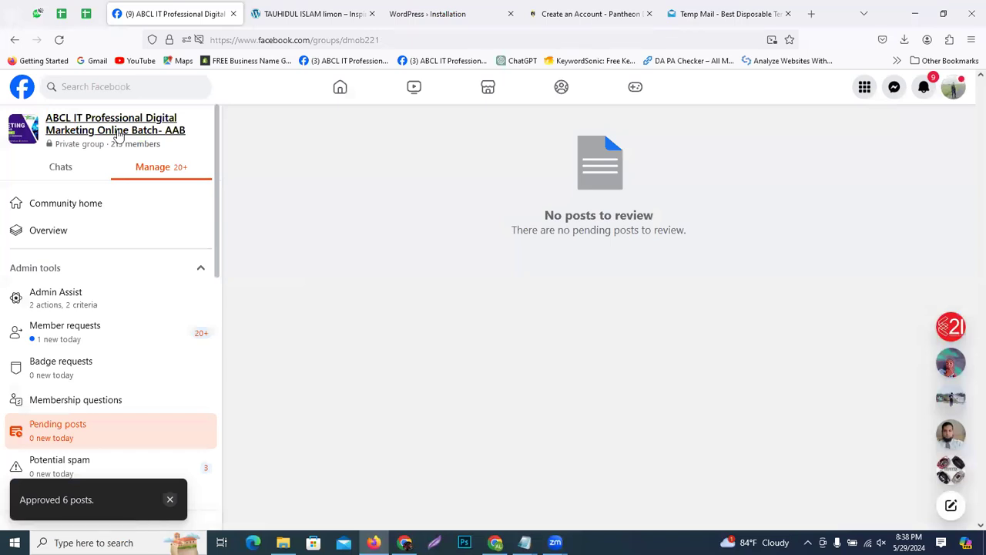
left_click(118, 135)
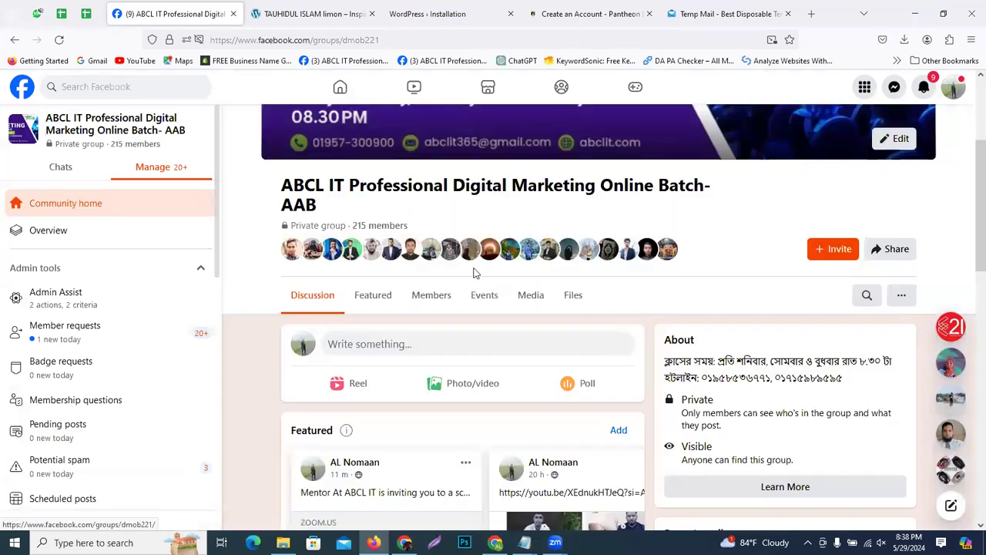
Step: Browse the group's community page feed, then start a new browser tab
scroll(442, 350, "down", 6)
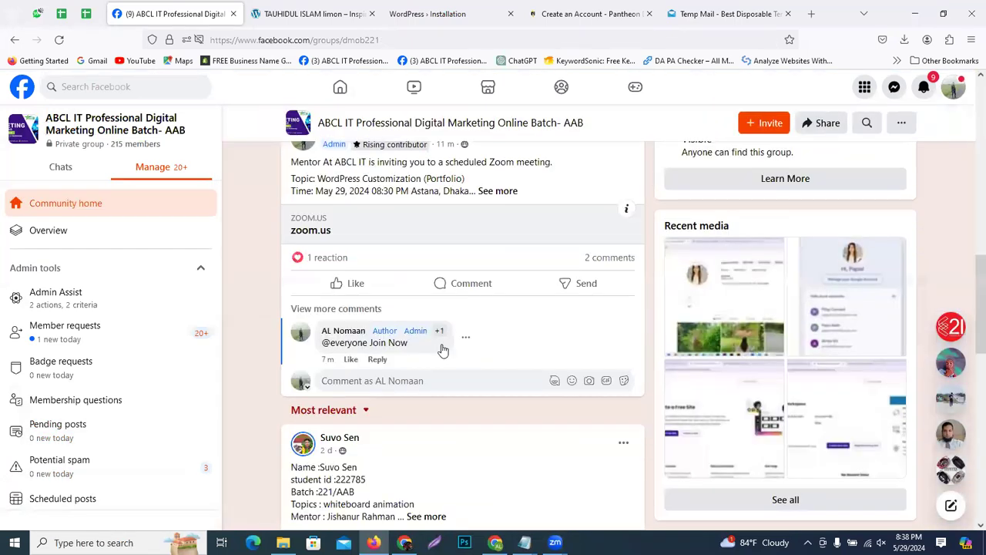
scroll(441, 347, "up", 5)
scroll(443, 350, "up", 3)
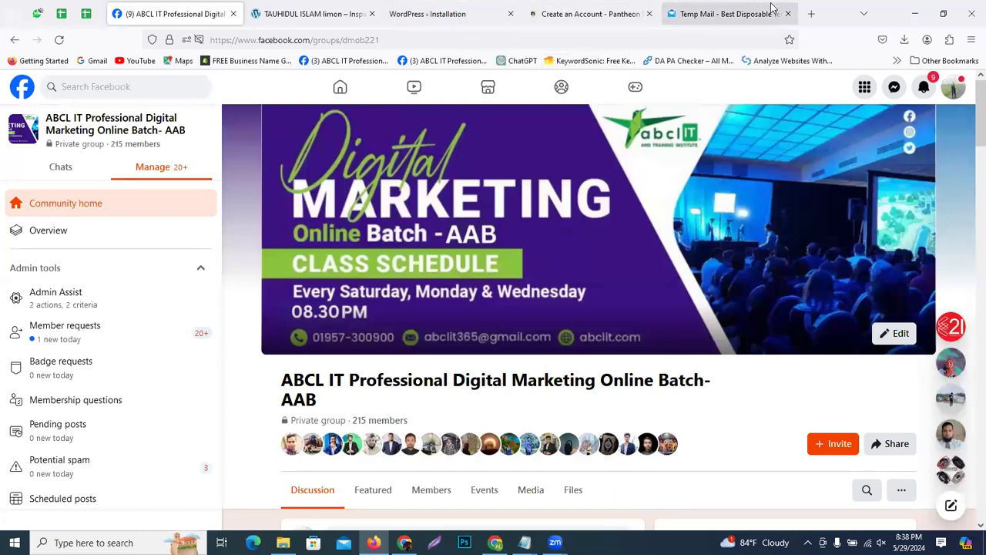
left_click(811, 13)
Step: Go to pantheon.io, start a free sign-up, accept cookies, and register with a Google account
type("panth")
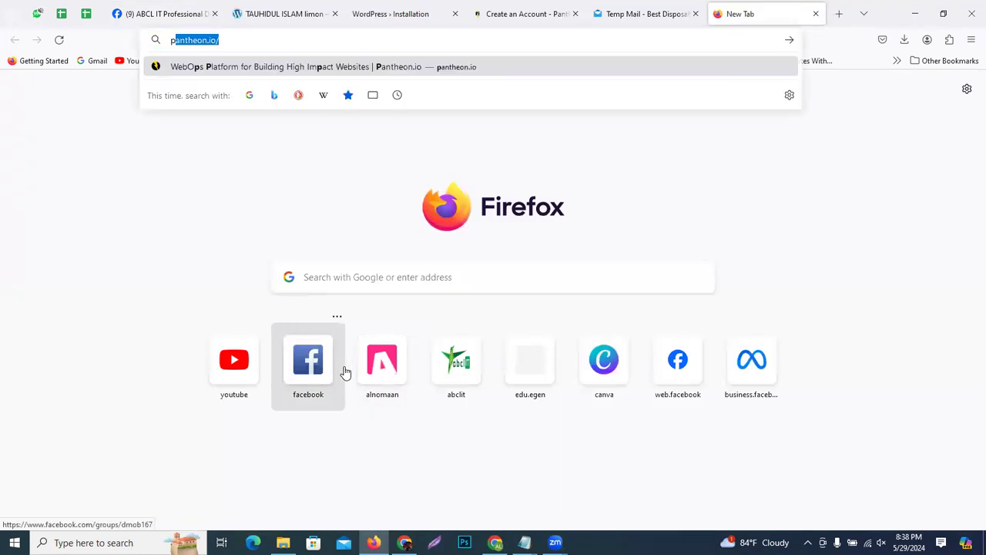
type("eon.")
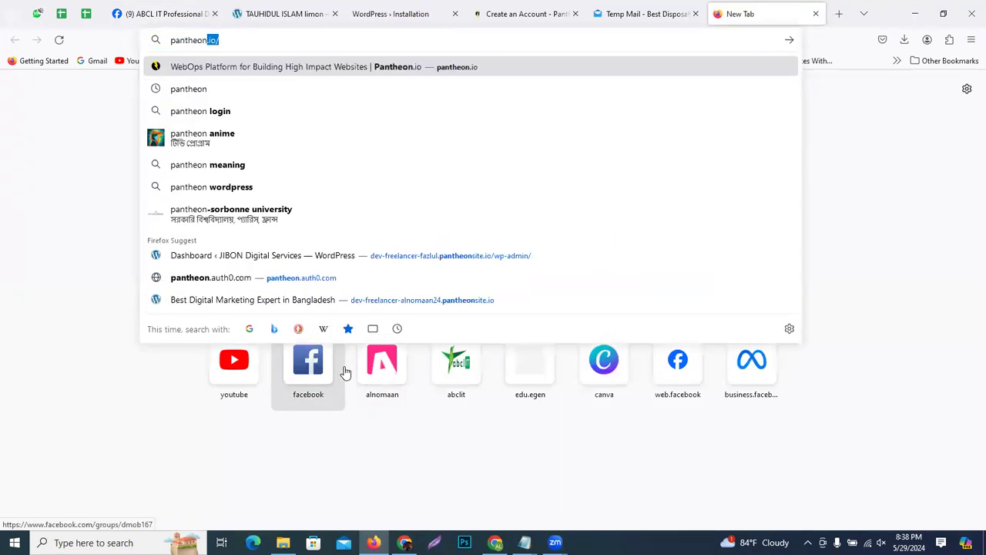
type("io/")
key("Return")
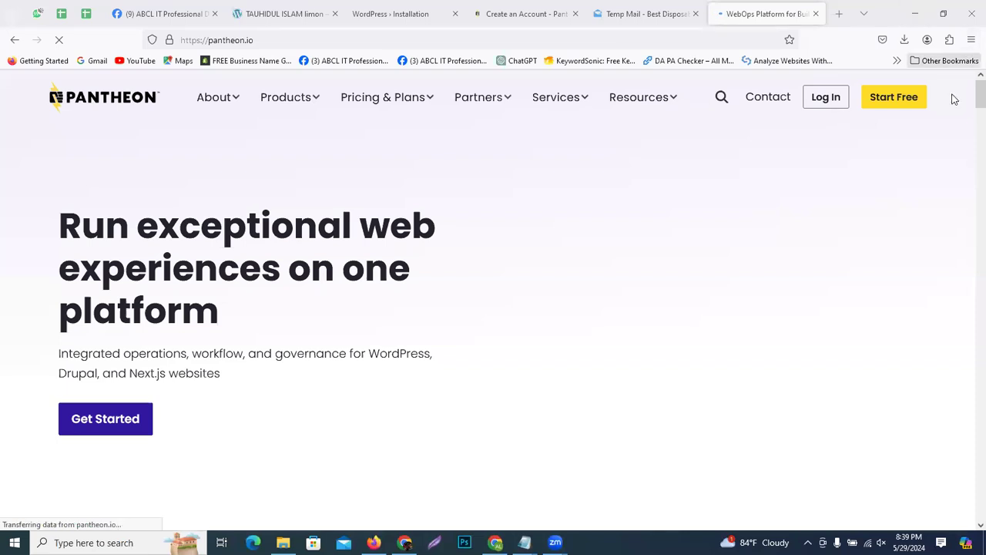
left_click(879, 102)
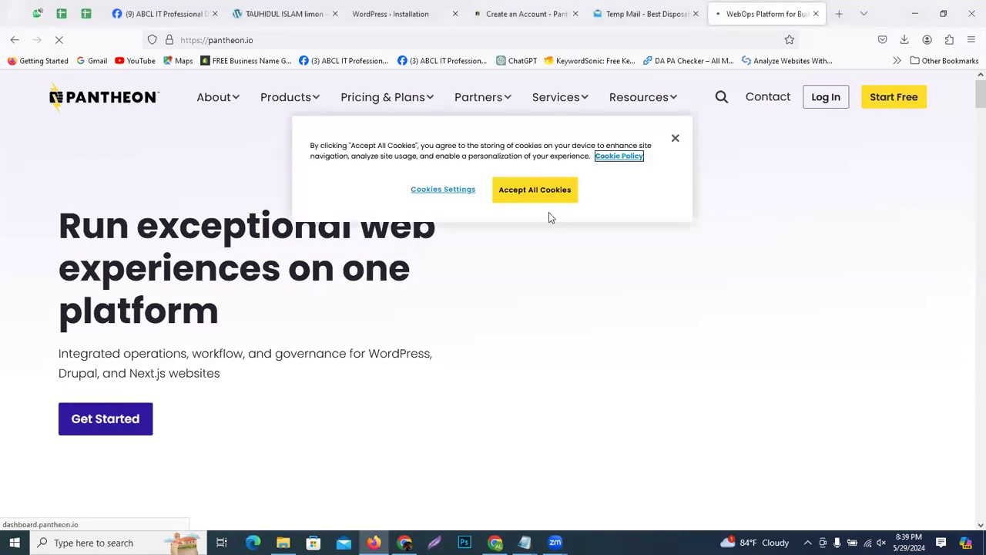
left_click(528, 194)
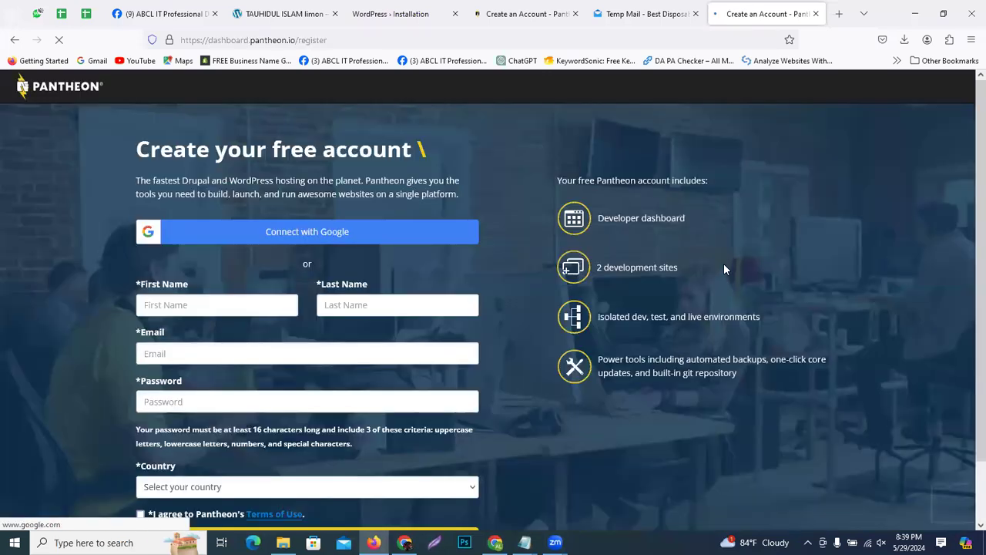
scroll(269, 282, "down", 2)
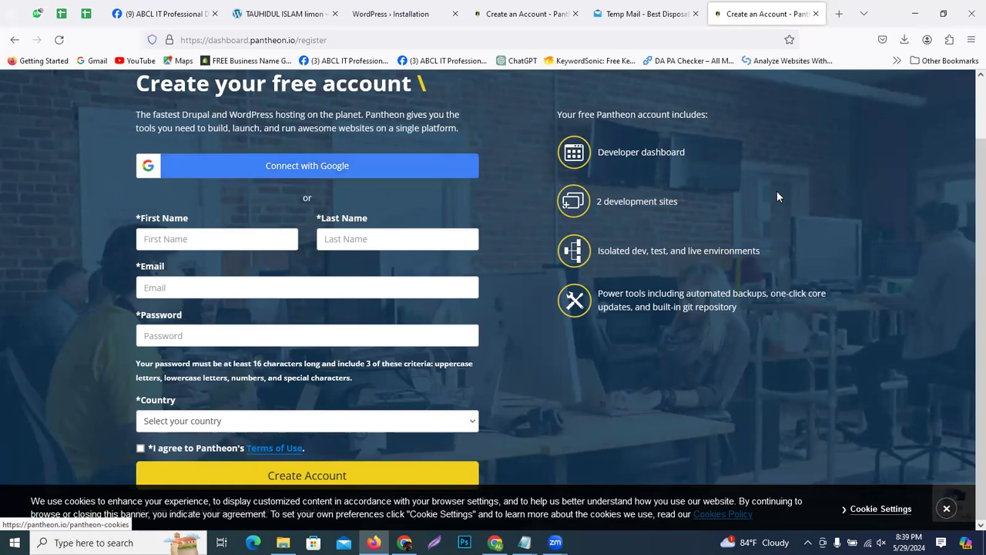
left_click(322, 171)
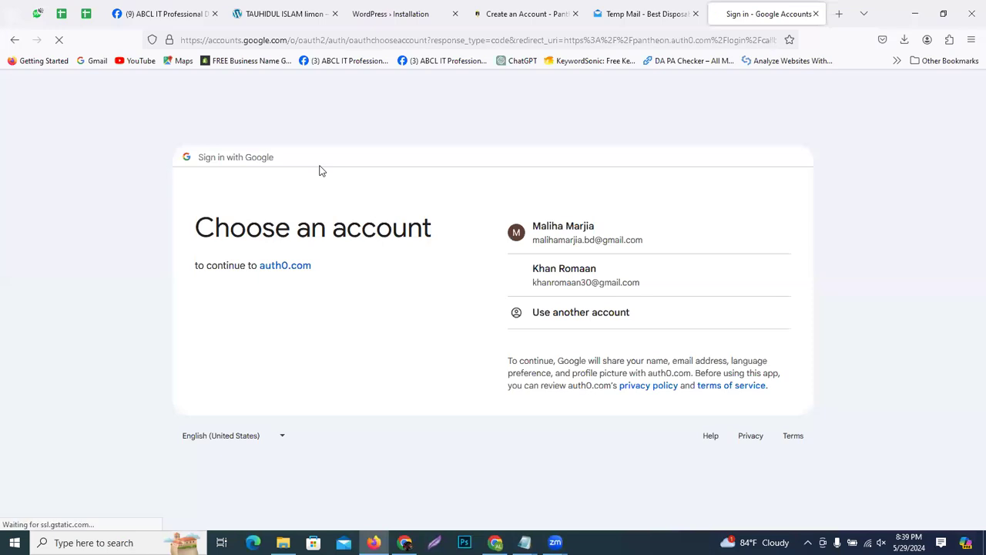
left_click(563, 239)
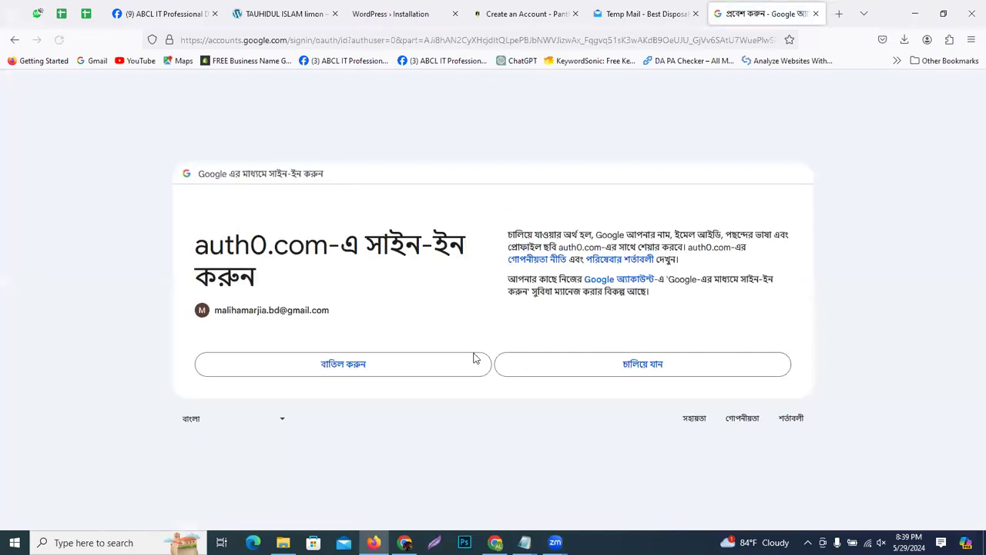
left_click(643, 362)
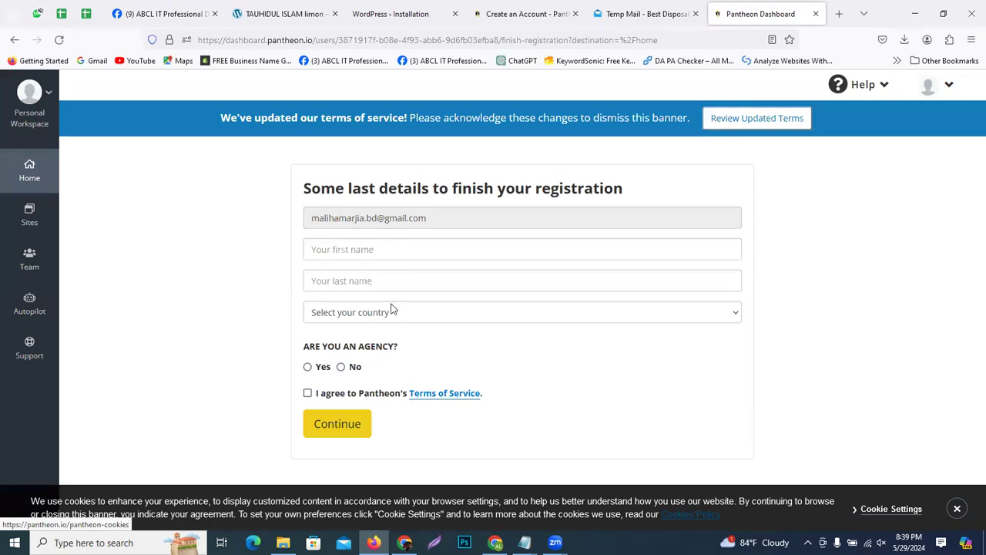
Step: Enter the user's first and last name in the registration form
left_click(352, 248)
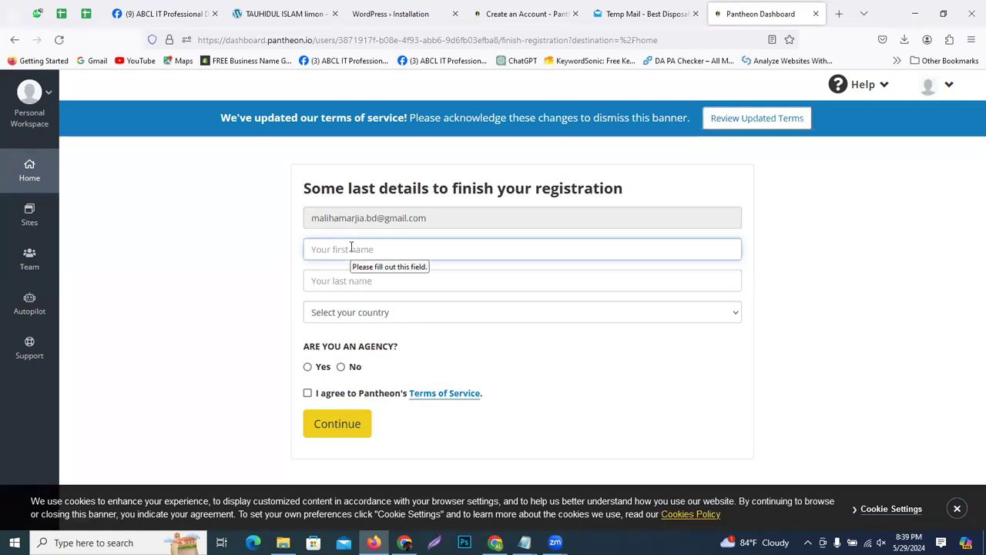
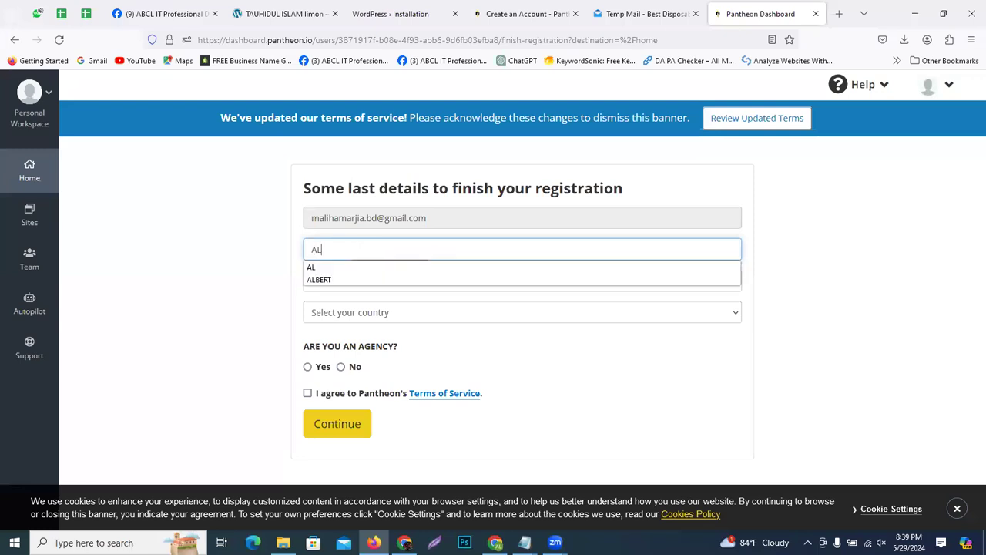
left_click(231, 249)
left_click(370, 281)
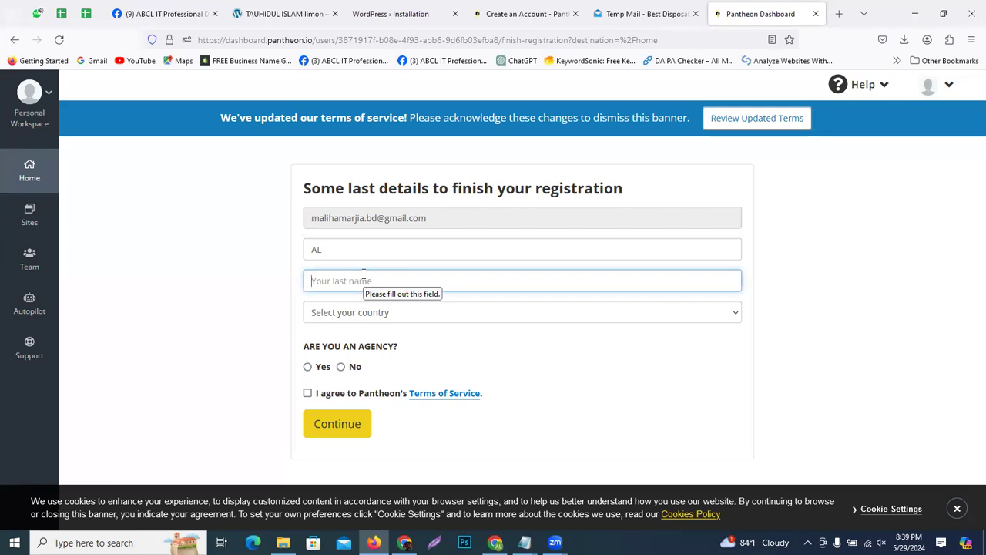
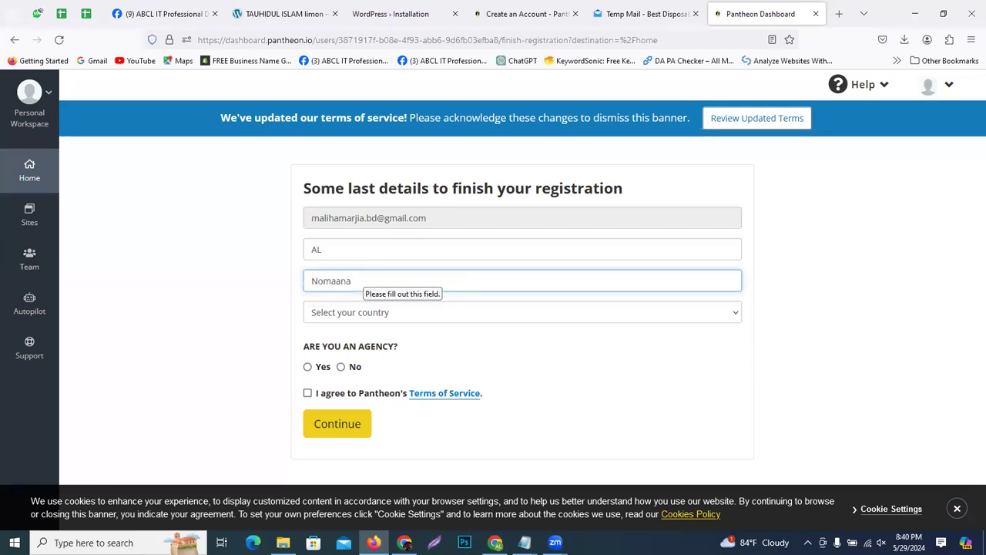
left_click(249, 326)
Step: Choose United States and California, answer Yes to agency, accept the Terms, and submit
left_click(370, 312)
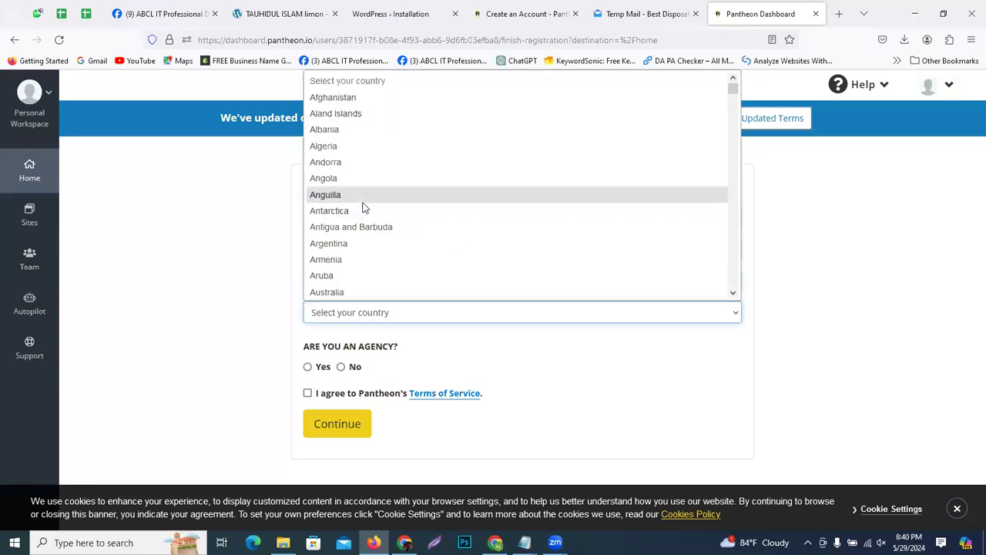
type("un")
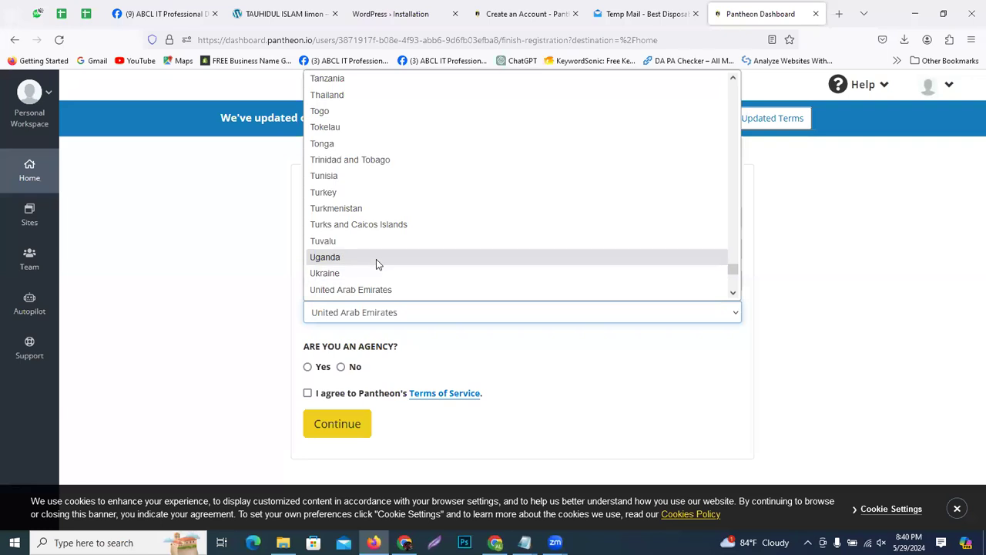
scroll(376, 262, "down", 3)
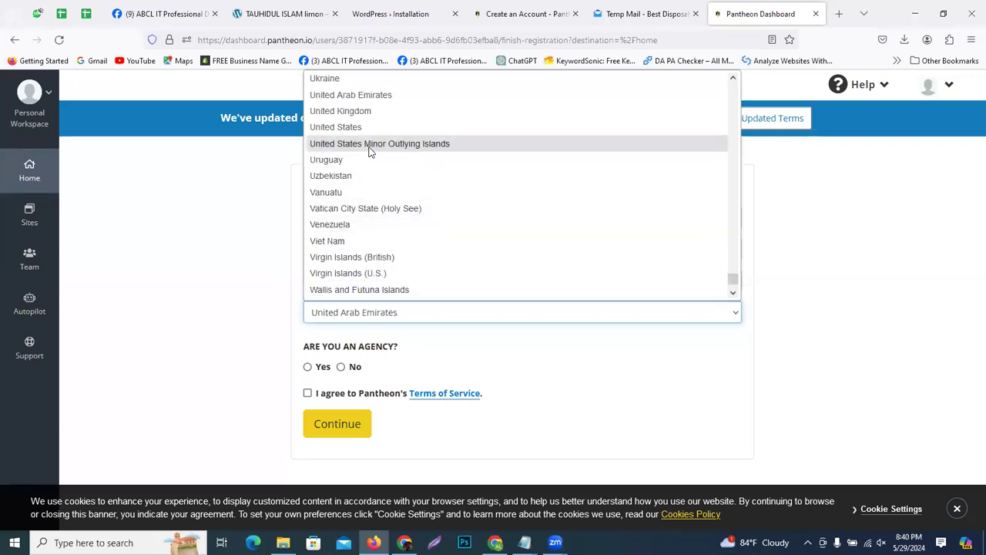
left_click(350, 127)
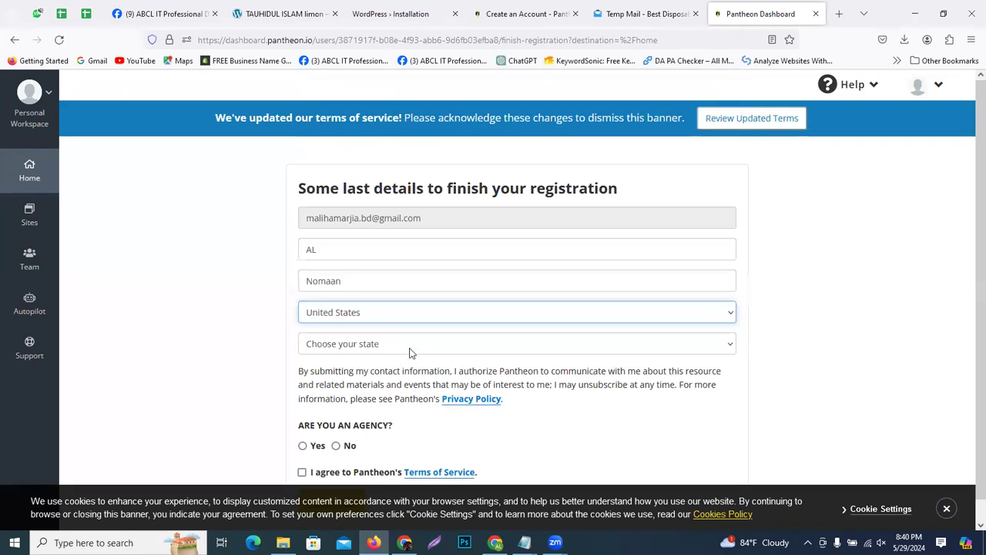
scroll(409, 352, "down", 1)
left_click(382, 327)
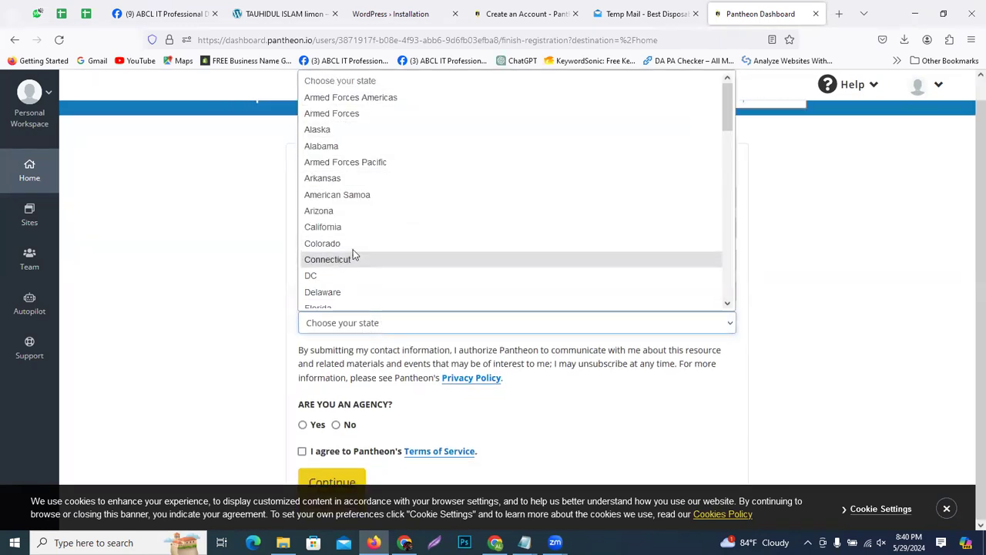
left_click(334, 228)
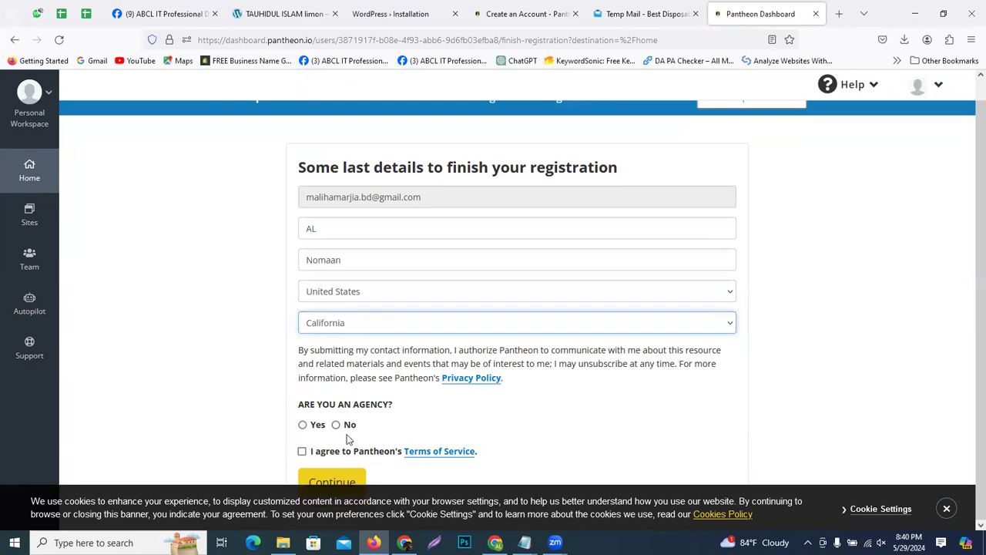
left_click(302, 424)
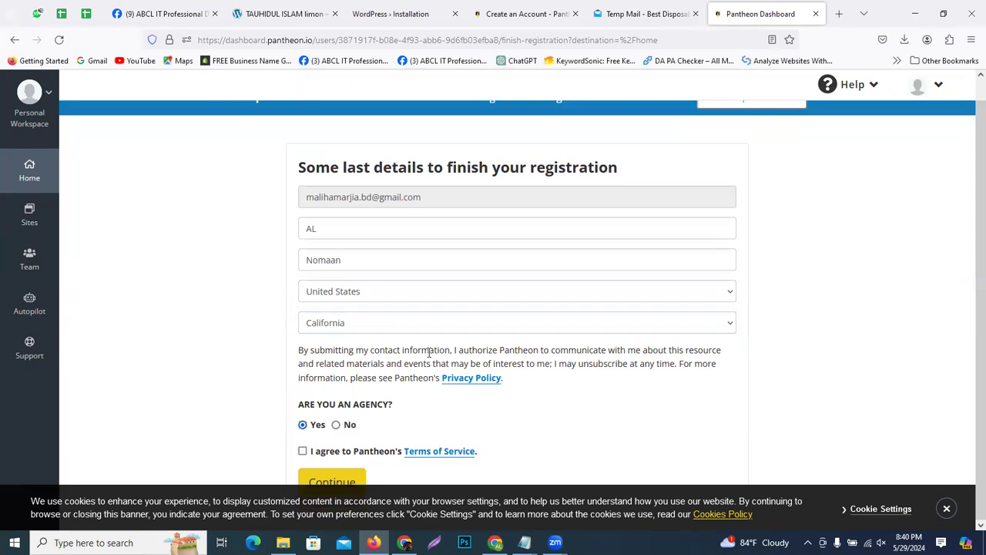
left_click(303, 451)
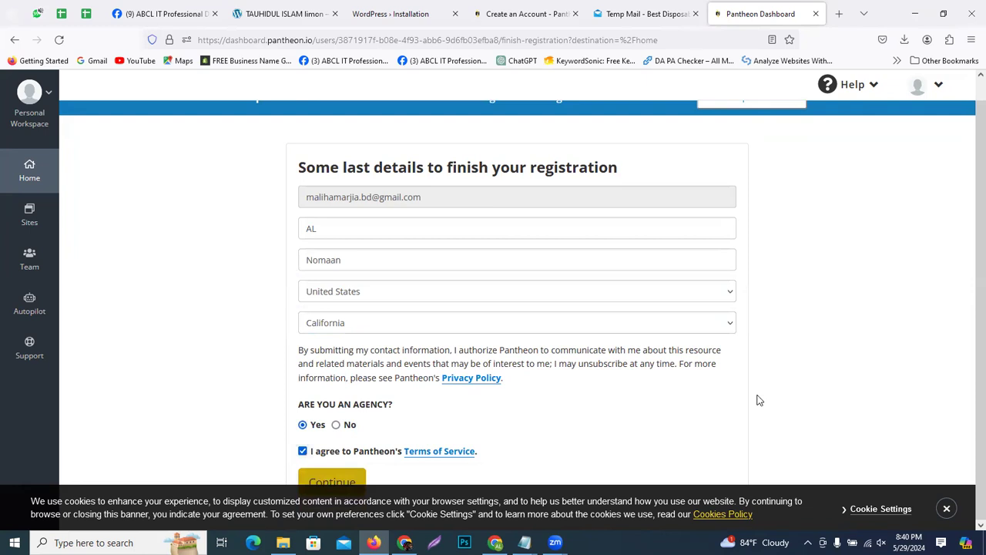
left_click(352, 482)
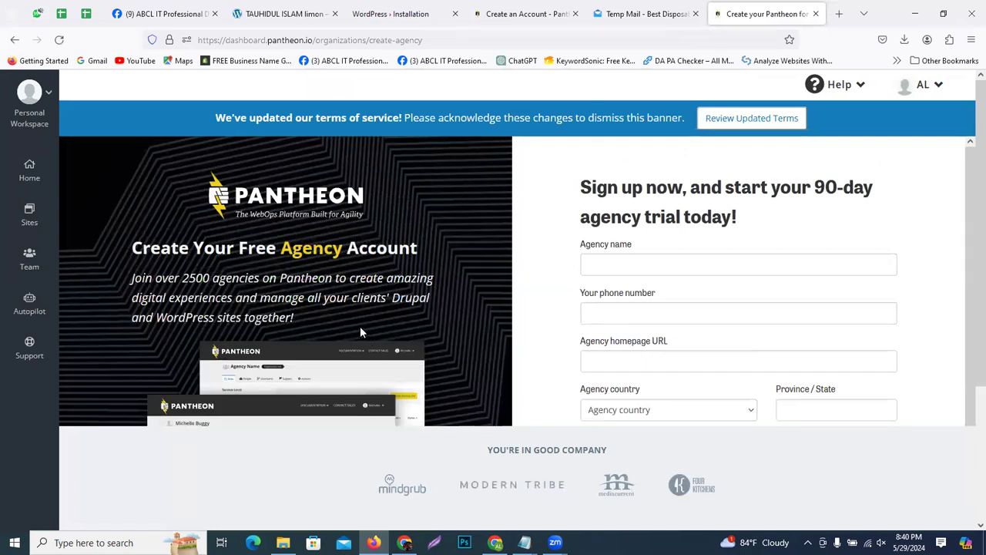
Step: Leave the Create Your Free Agency Account page for the Sites section in the sidebar
scroll(354, 331, "down", 4)
scroll(355, 330, "up", 4)
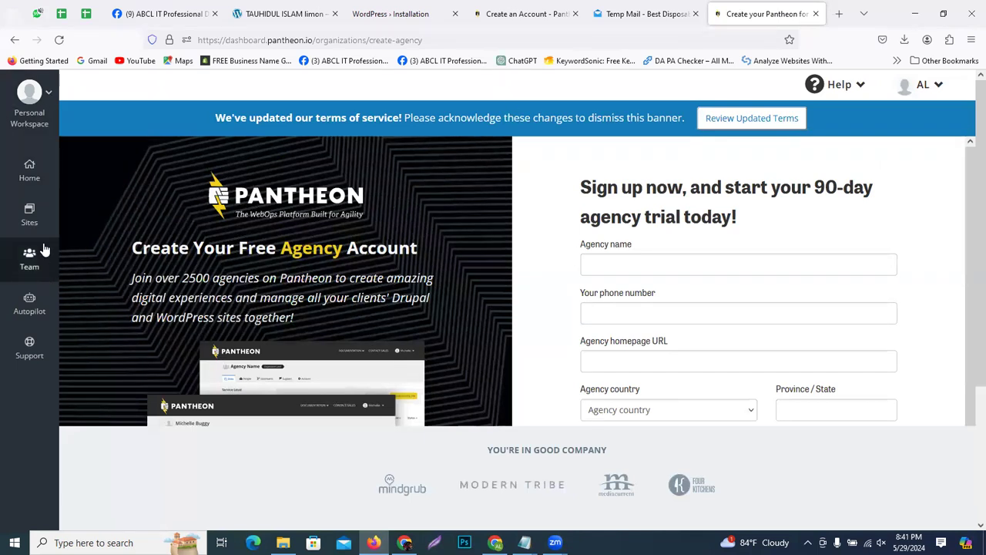
left_click(29, 221)
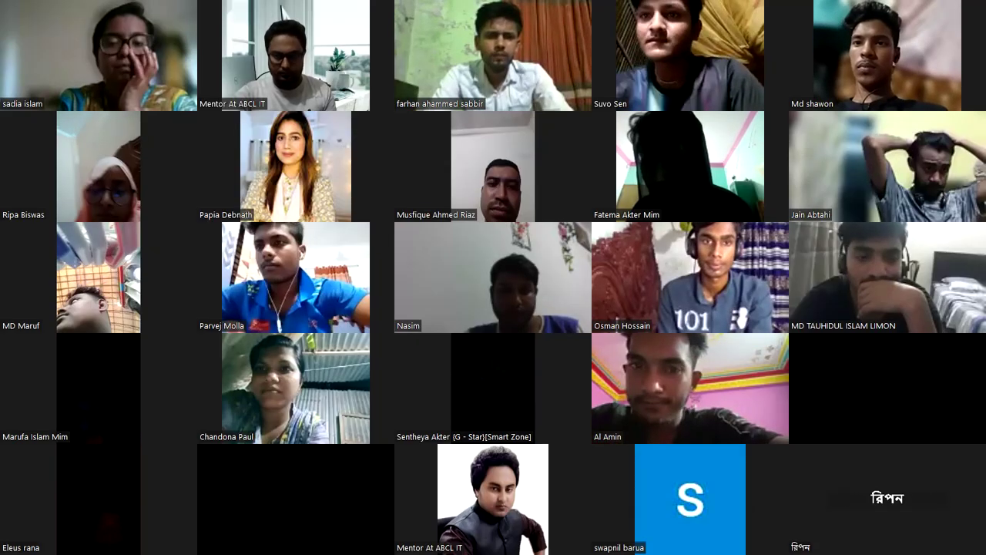
Step: Show the next page of participants in Zoom's gallery view with Page Down
key("Page_Down")
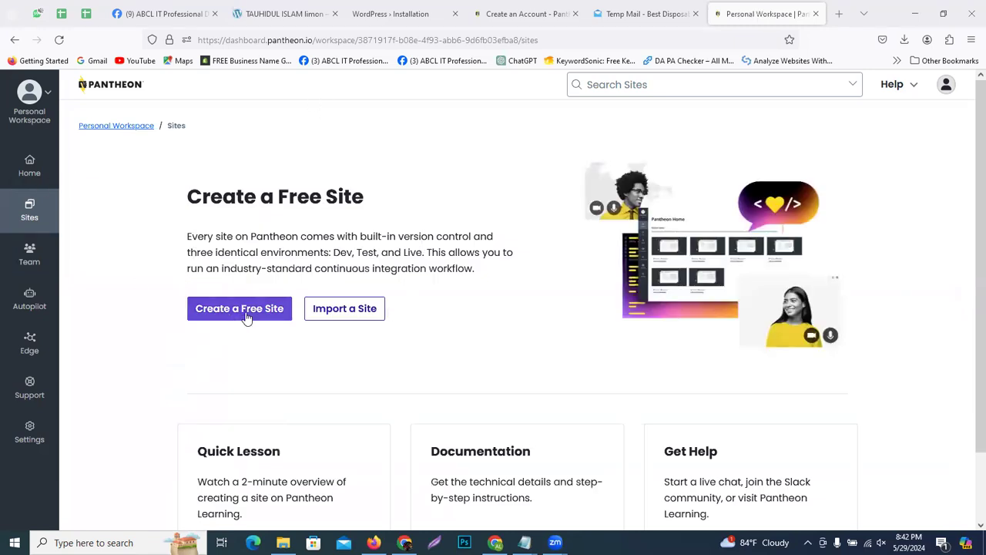
Step: Start a free WordPress site called batch-221 in the United States region and submit it
left_click(245, 312)
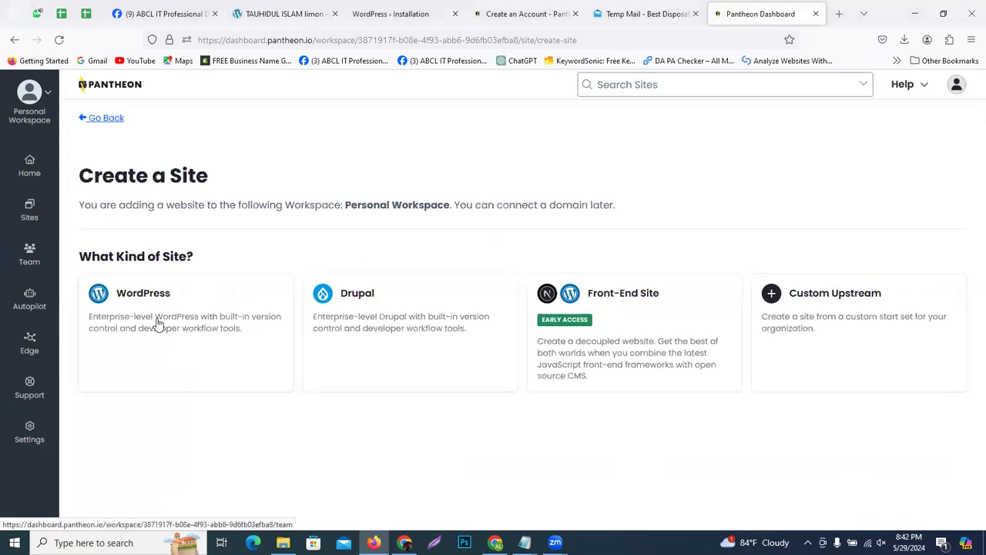
left_click(163, 312)
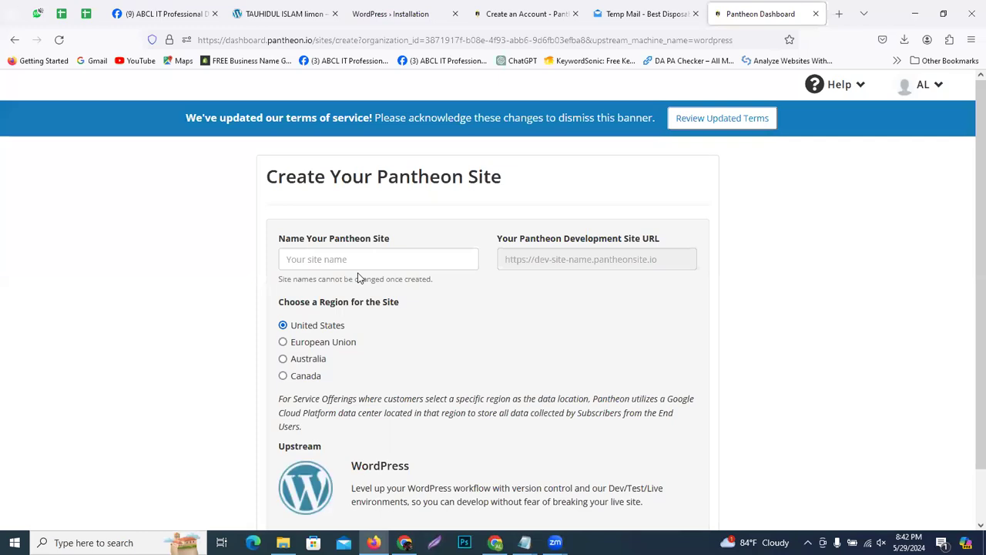
scroll(478, 409, "down", 2)
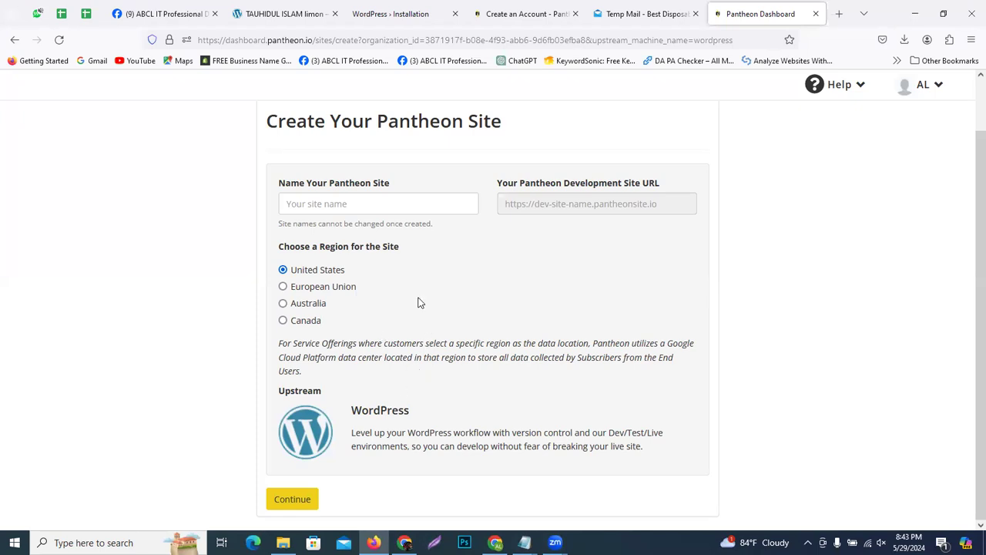
left_click(319, 206)
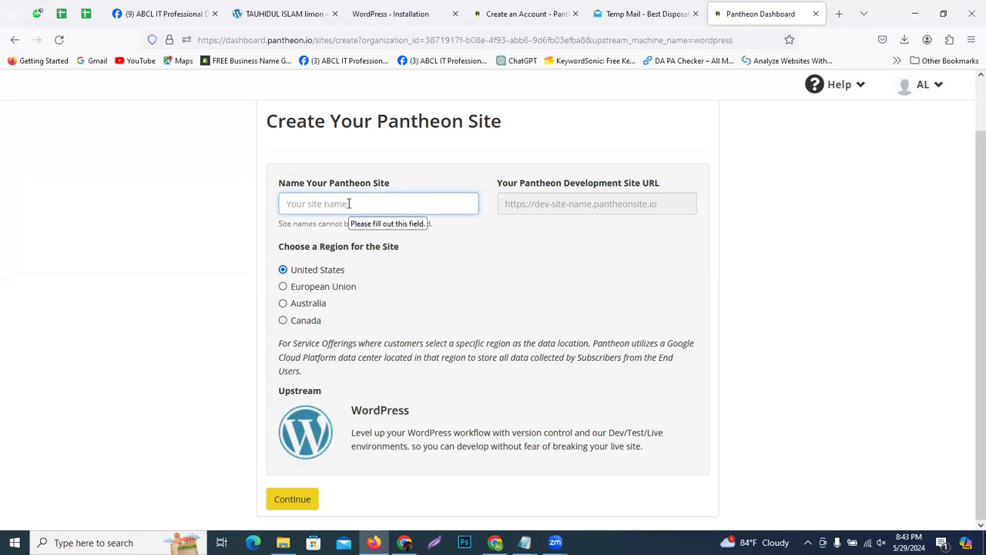
type("batch")
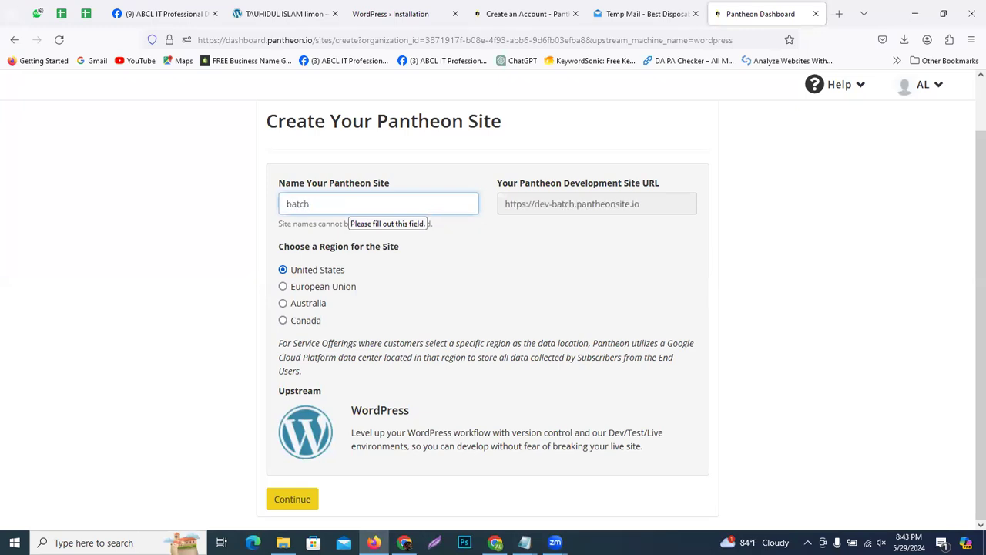
type("-221")
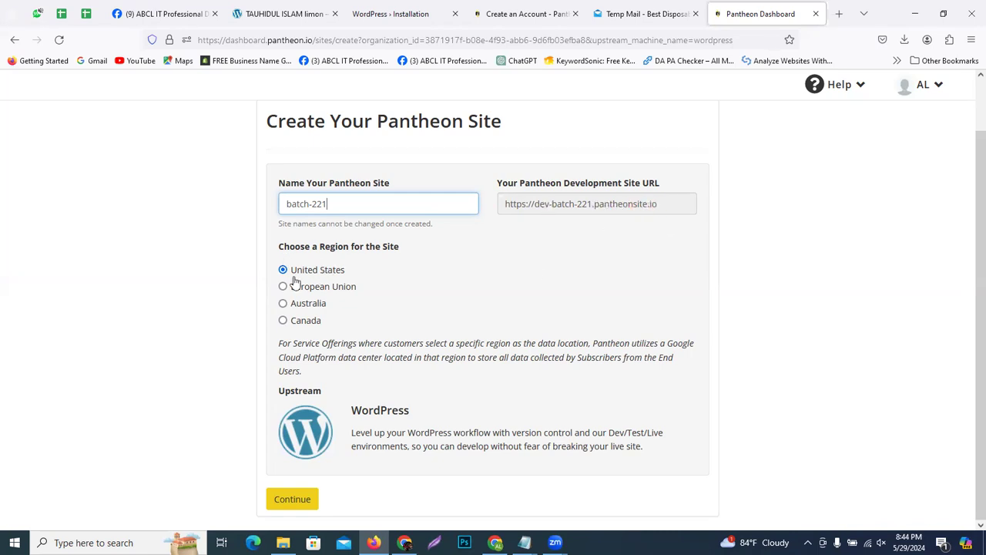
left_click(310, 502)
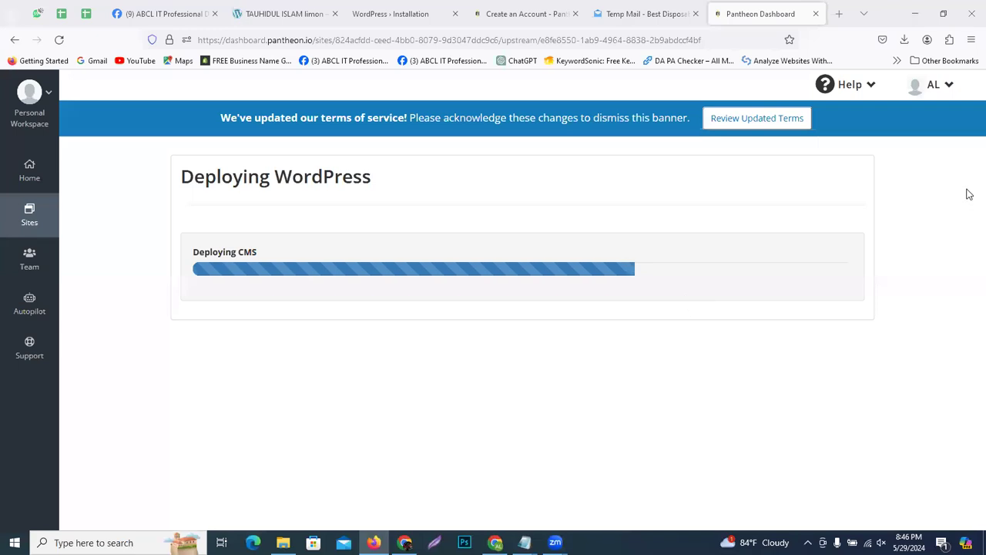
Step: Switch to the ABCL IT digital marketing Facebook group tab while WordPress deploys
left_click(162, 13)
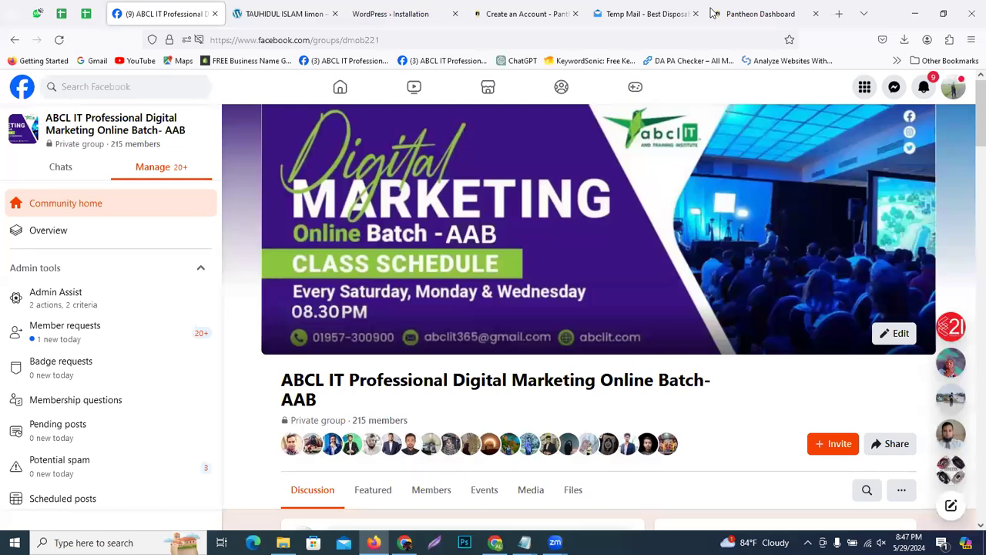
Step: Return to the Pantheon Dashboard tab to find the WordPress deployment Complete
left_click(751, 13)
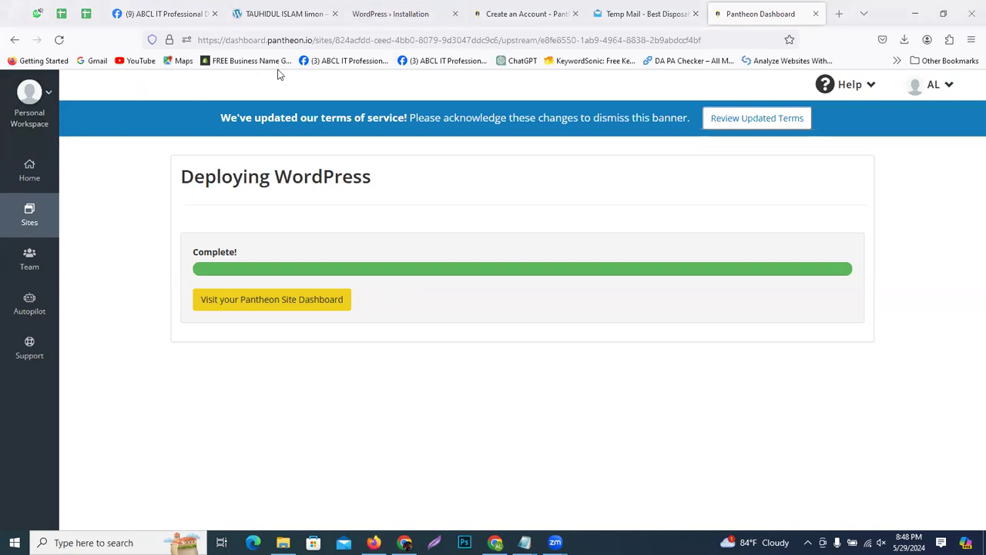
Step: Check the Pantheon registration page's web address, then return to the completed deployment page
left_click(526, 13)
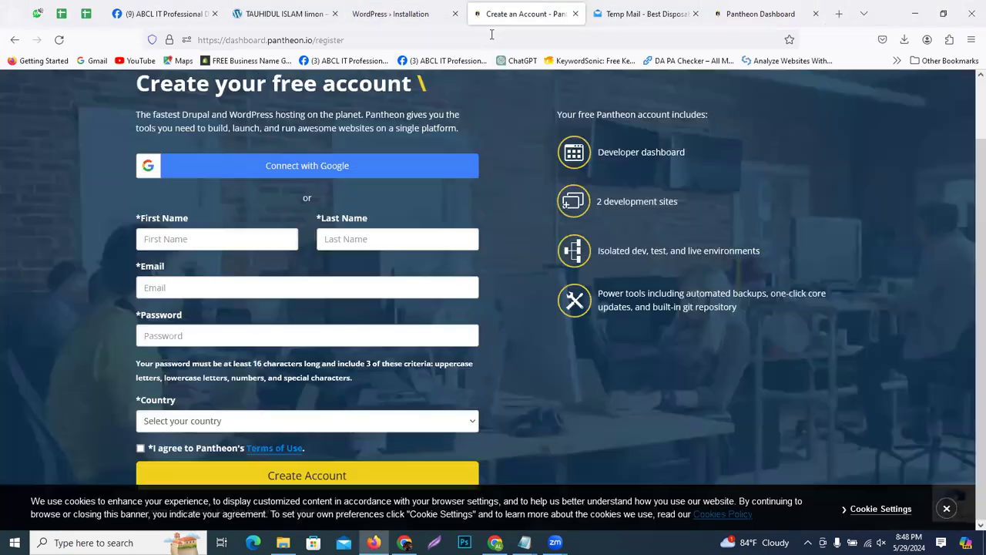
left_click(355, 43)
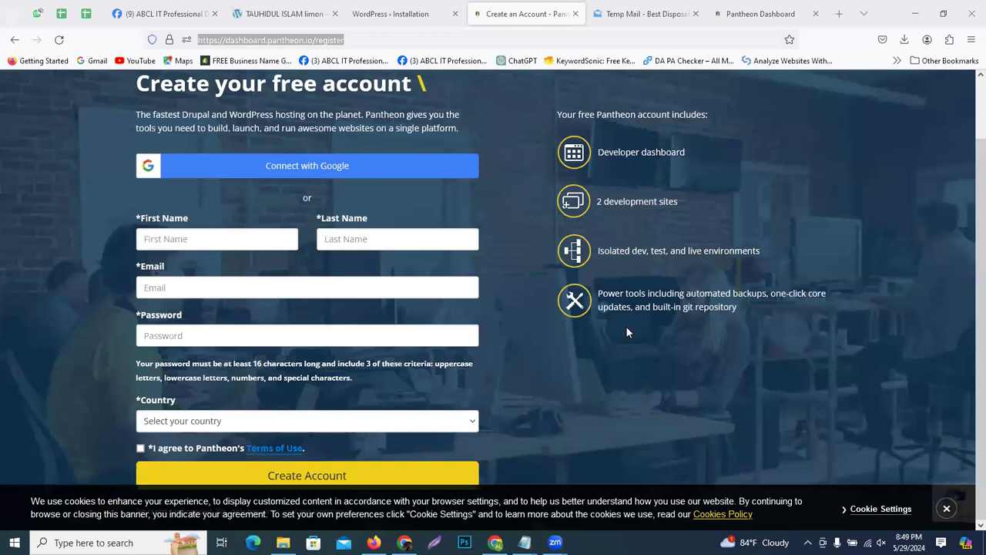
left_click(762, 14)
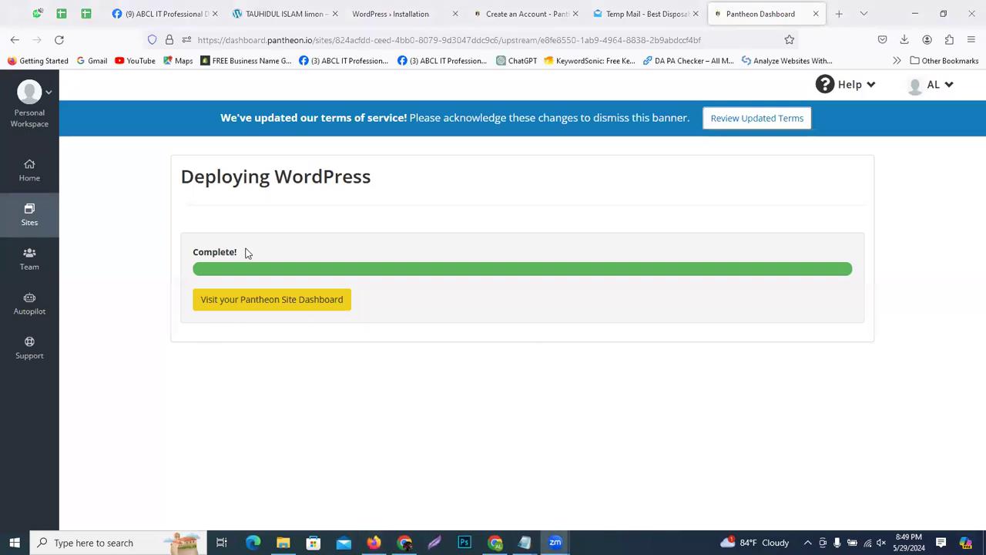
Step: Open the batch-221 dashboard, skip the tour, launch the development site installer, and bring up Notepad
left_click(277, 306)
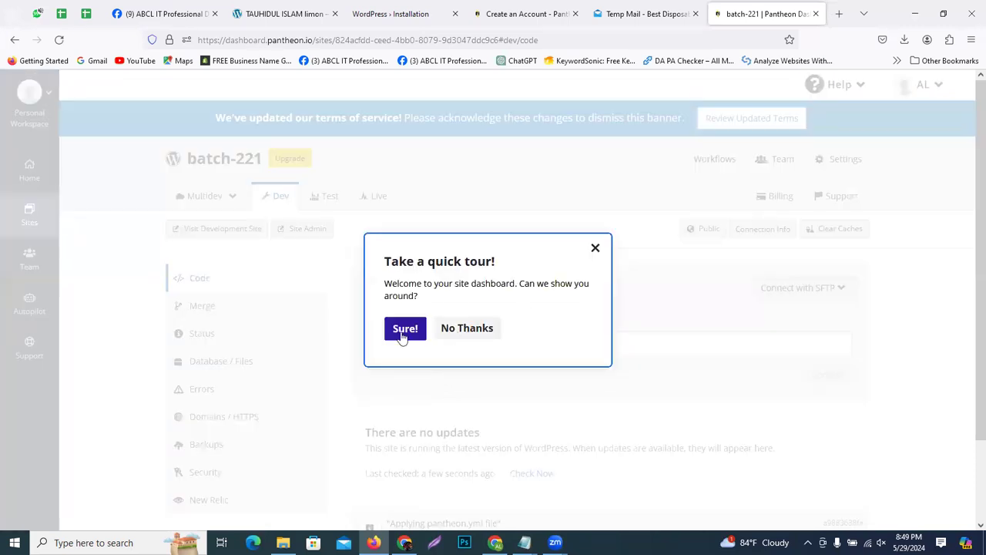
left_click(464, 331)
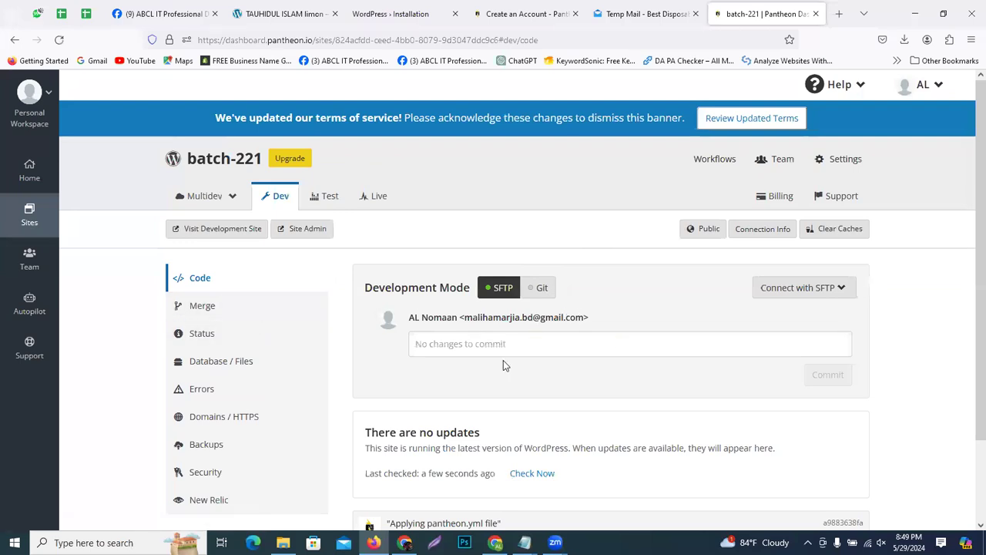
scroll(407, 307, "down", 2)
scroll(408, 305, "up", 2)
left_click(220, 229)
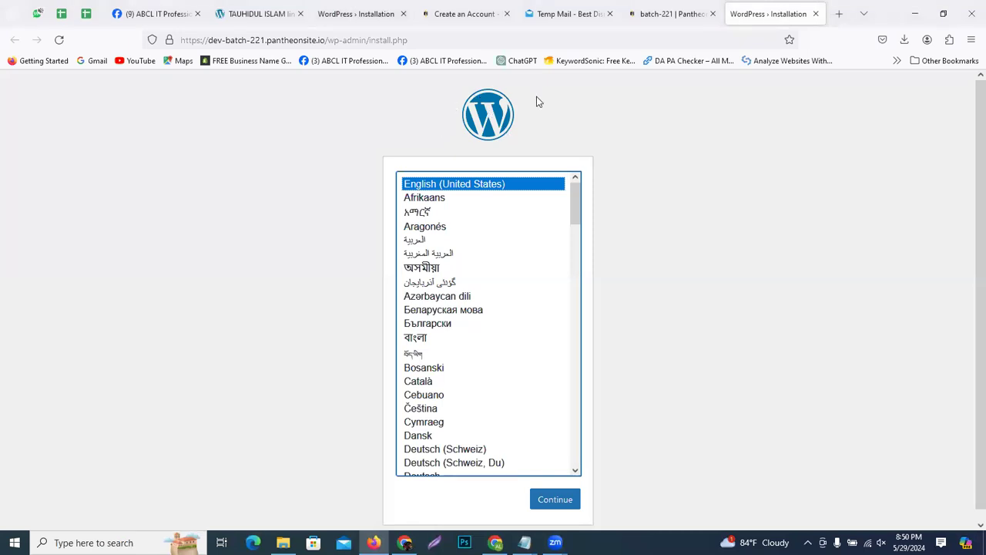
left_click(524, 543)
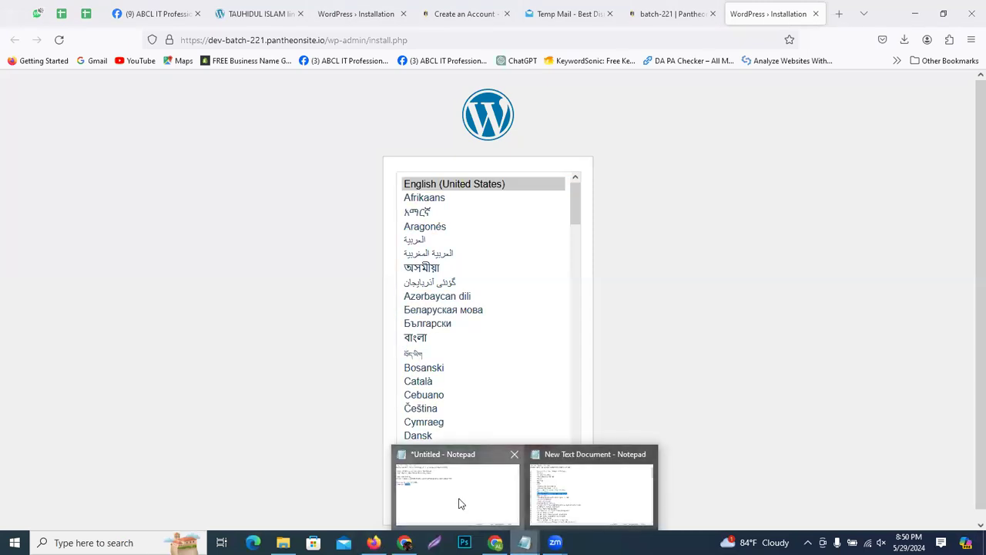
left_click(460, 504)
Step: Replace the Notepad notes with the heading 'WordPress: Content Management System (CMS)'
key("ctrl+a")
key("BackSpace")
type("WordPress")
scroll(396, 94, "up", 20, "ctrl")
scroll(490, 113, "up", 8, "ctrl")
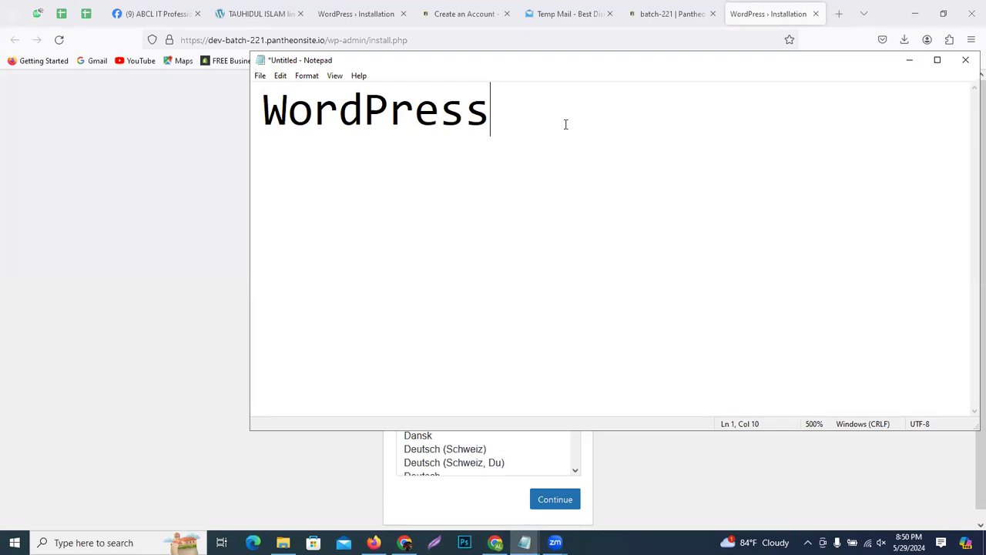
type(": Cont")
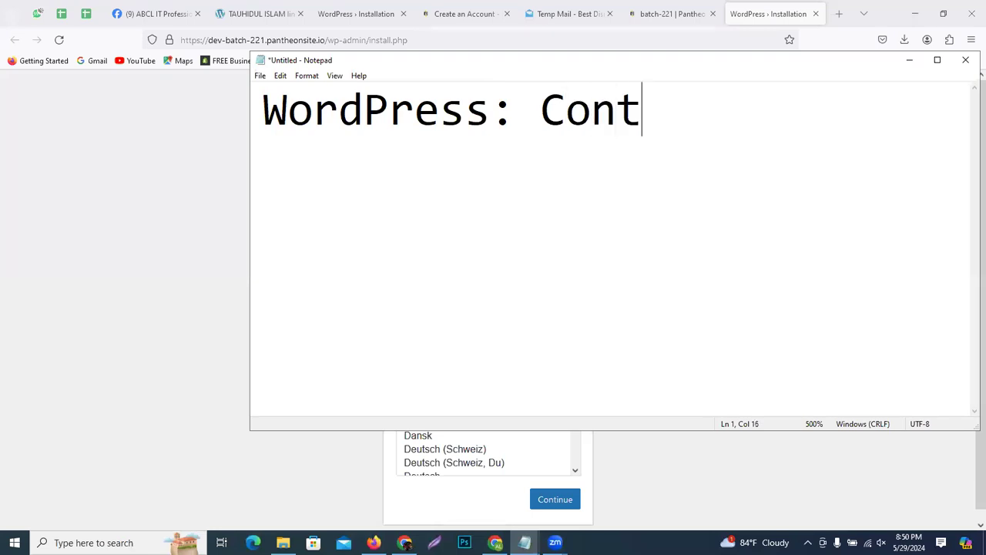
type("ent M")
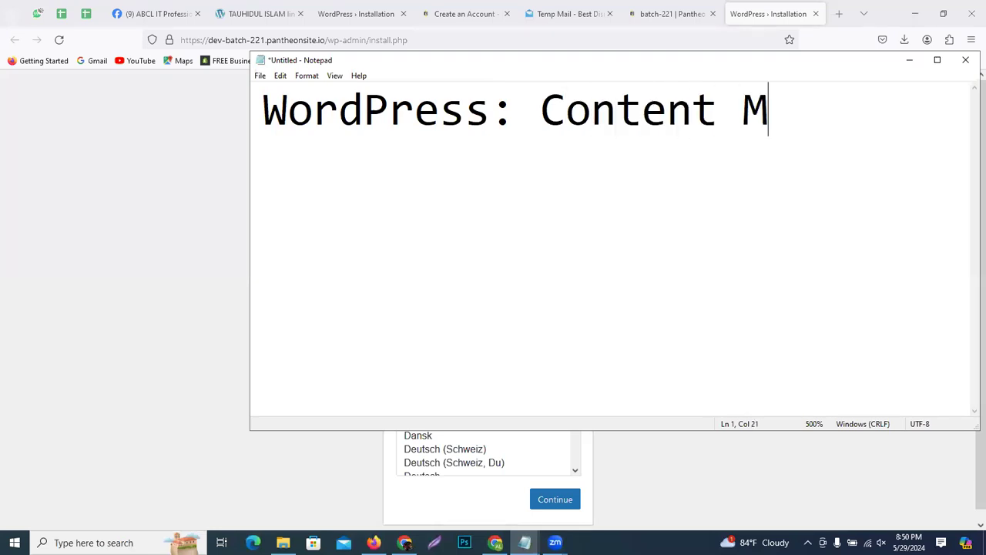
type("anagement")
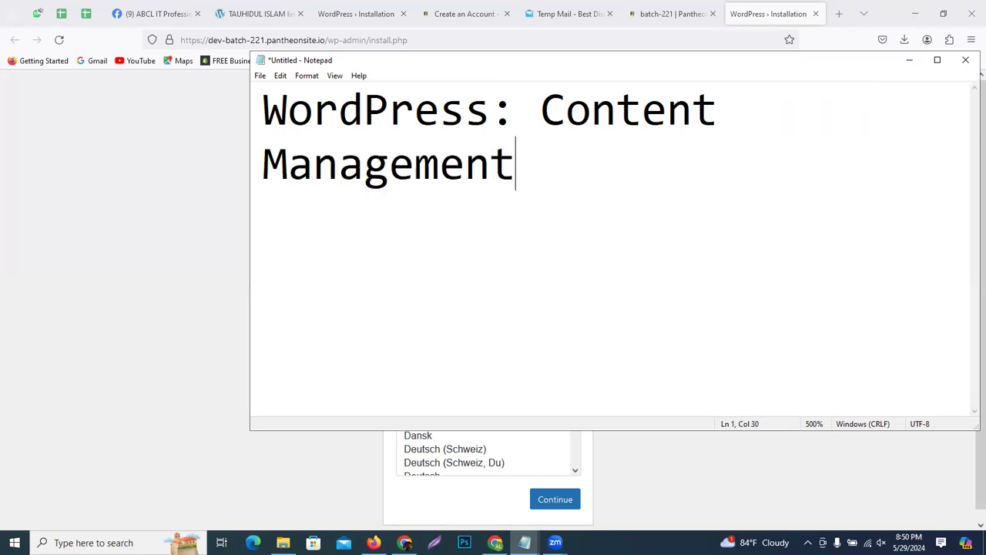
type(" System")
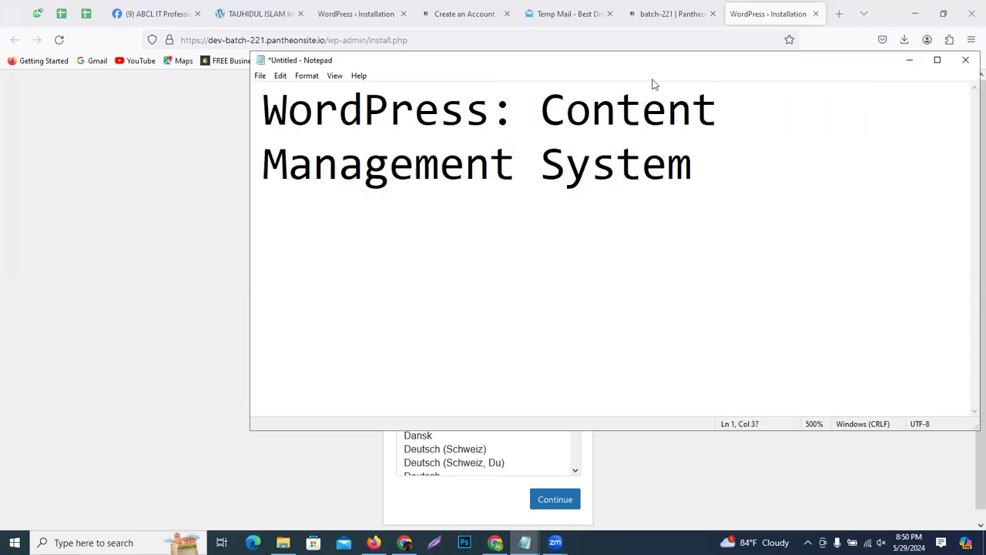
scroll(830, 150, "down", 12)
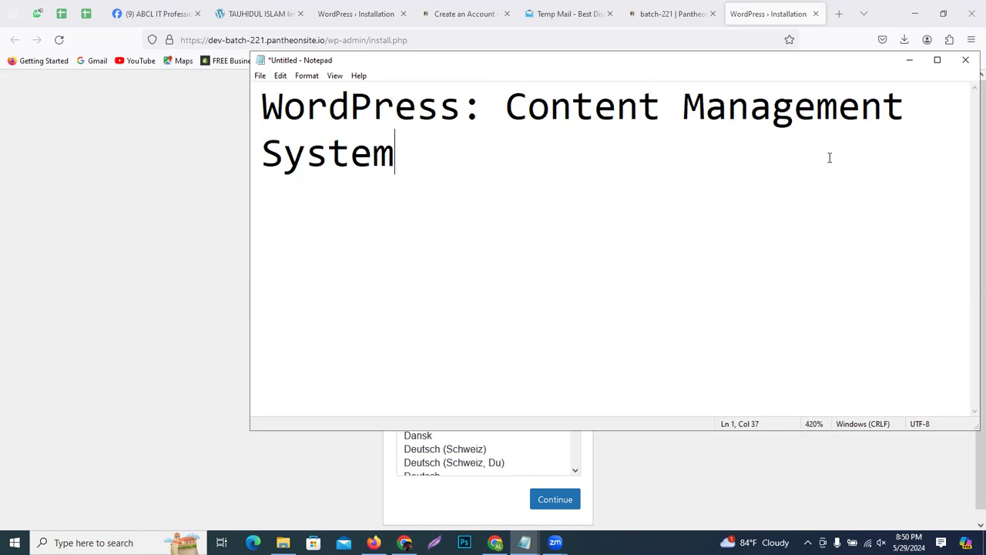
left_click(938, 59)
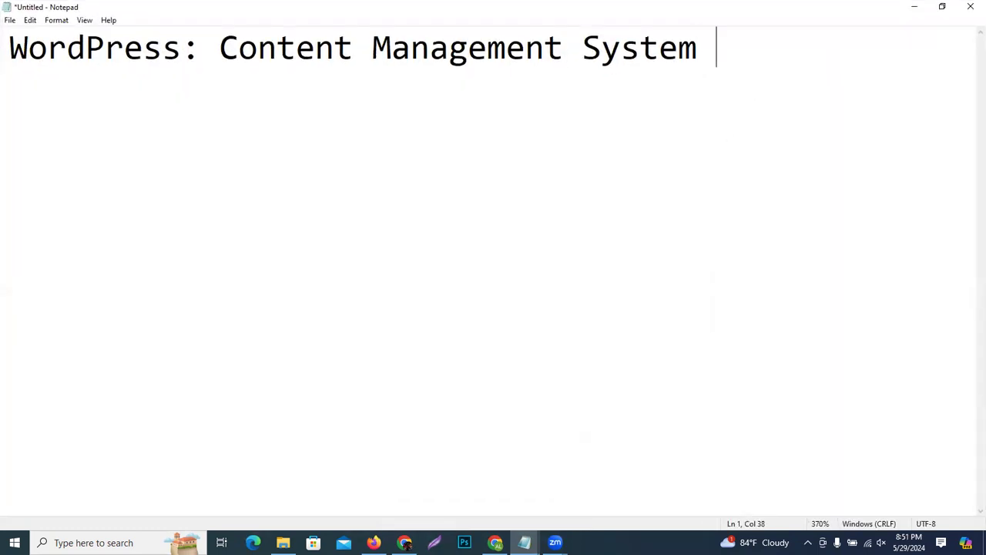
type("(C)")
key("Left")
type("CMS")
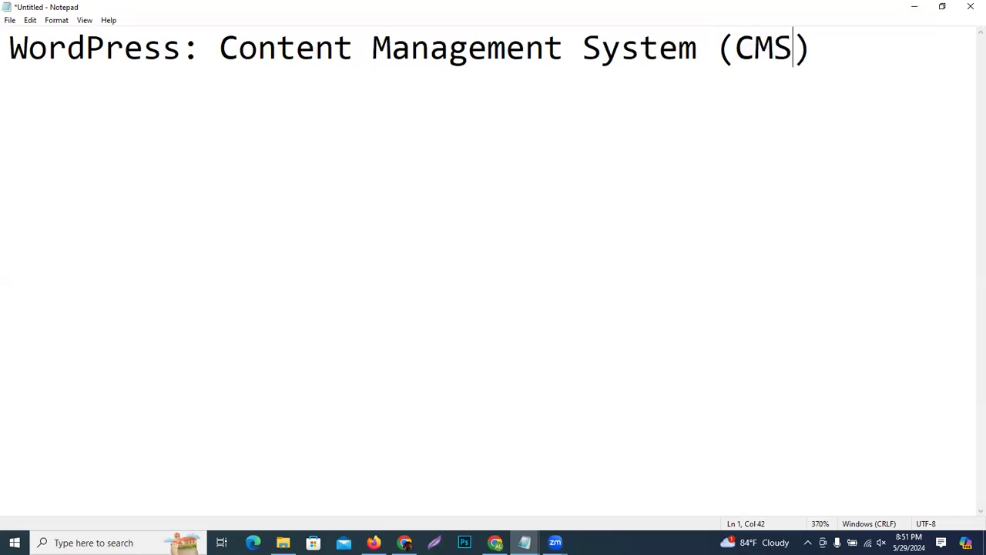
left_click_drag(221, 48, 438, 363)
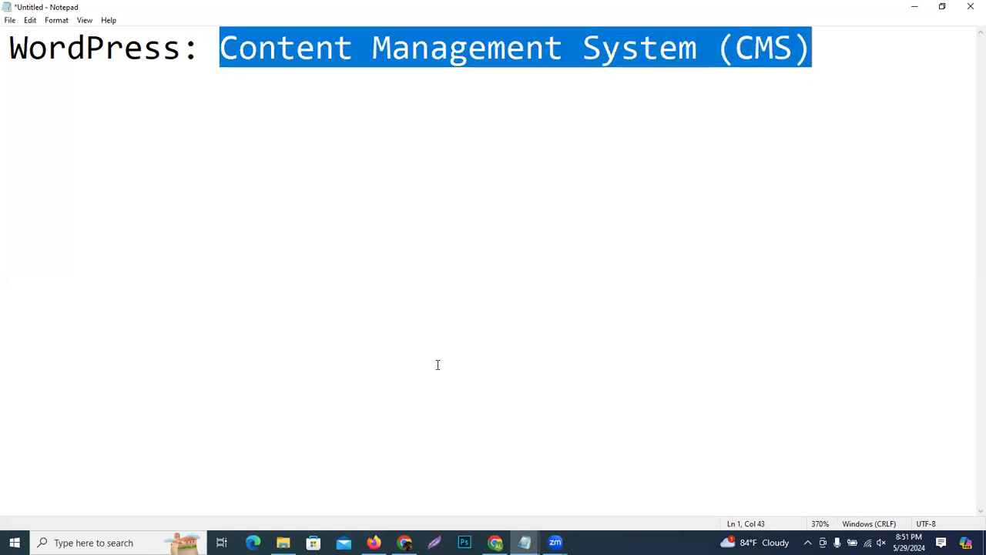
left_click(373, 542)
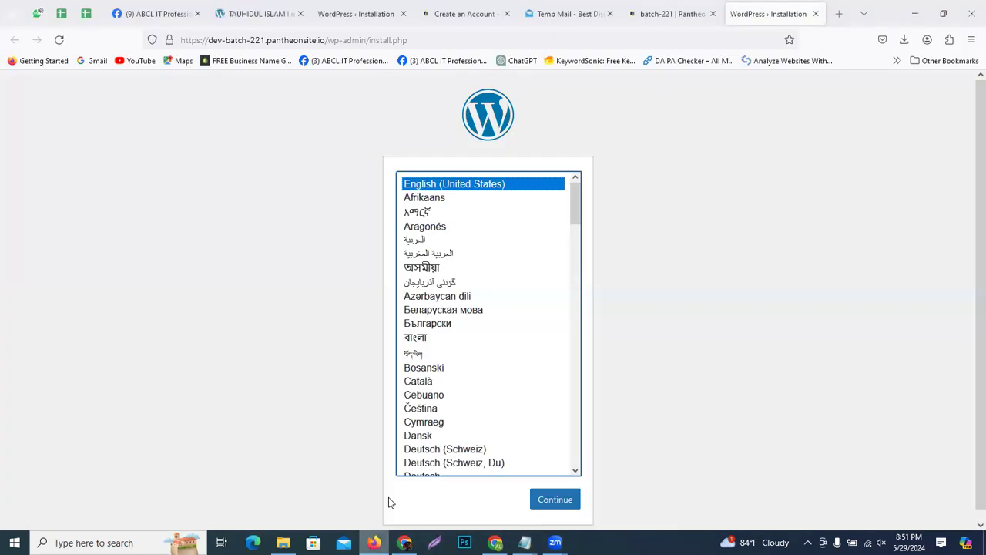
Step: Search for AMAZON in a new tab and open the Amazon website
left_click(839, 14)
type("AMA")
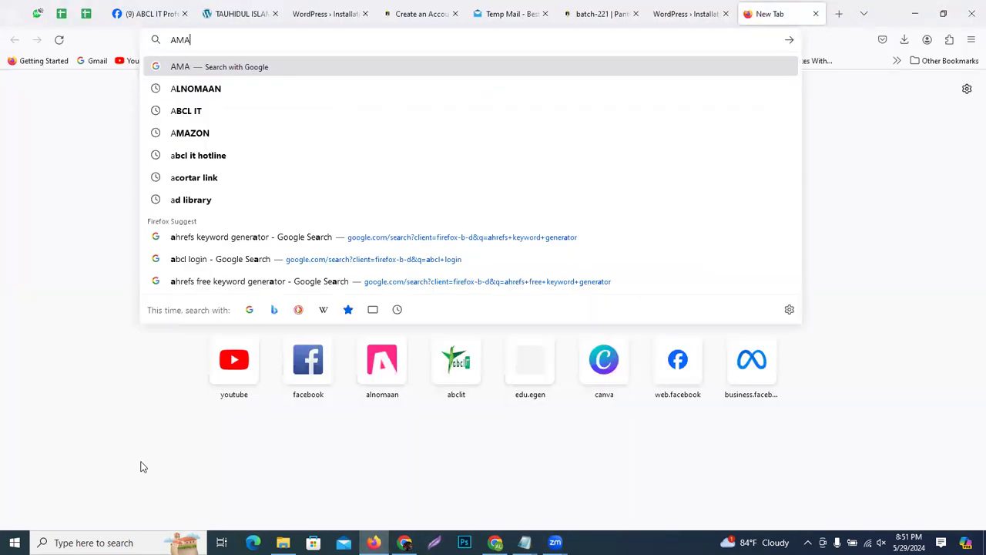
type("ZON")
key("Return")
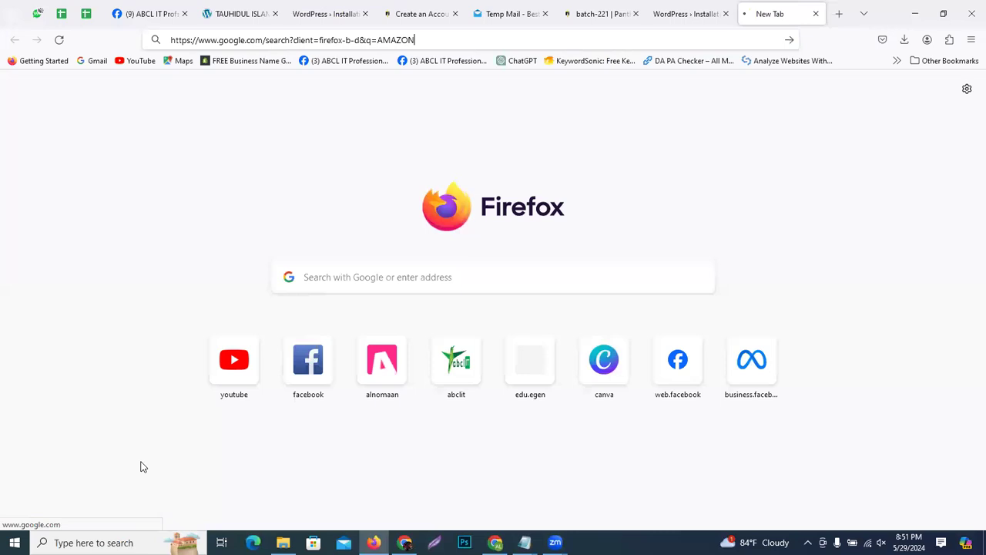
left_click(188, 236)
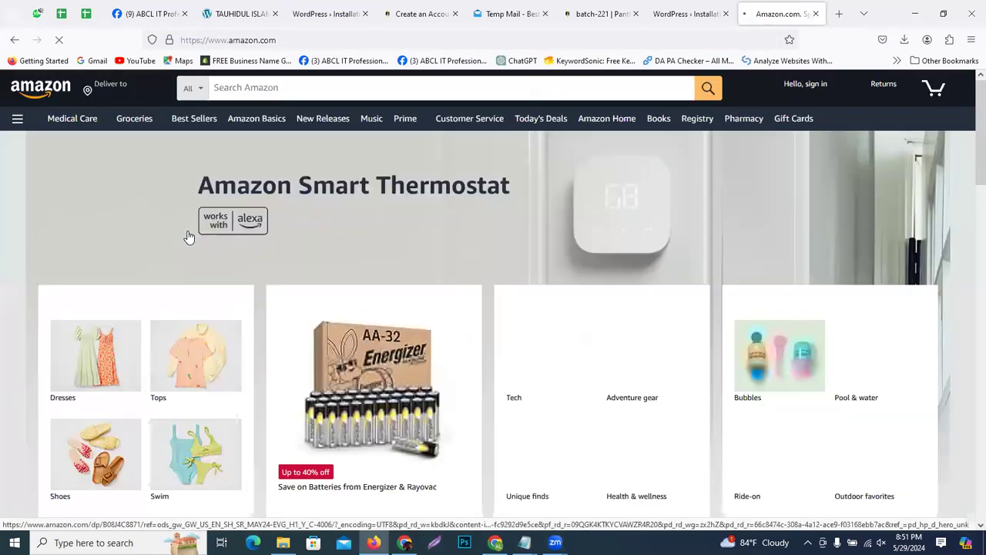
Step: Browse the Amazon home page deal sections, then open a blank new tab
scroll(327, 327, "down", 15)
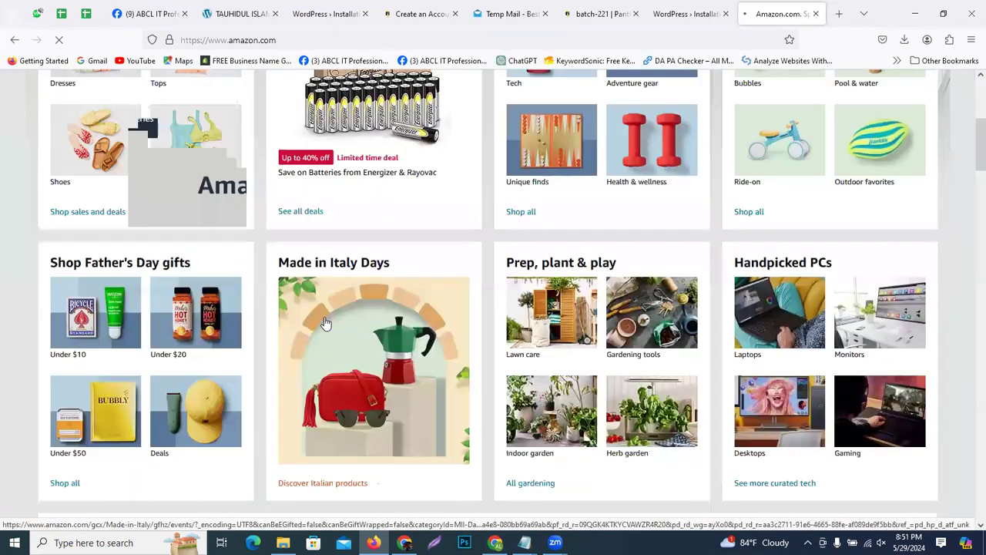
scroll(327, 323, "down", 10)
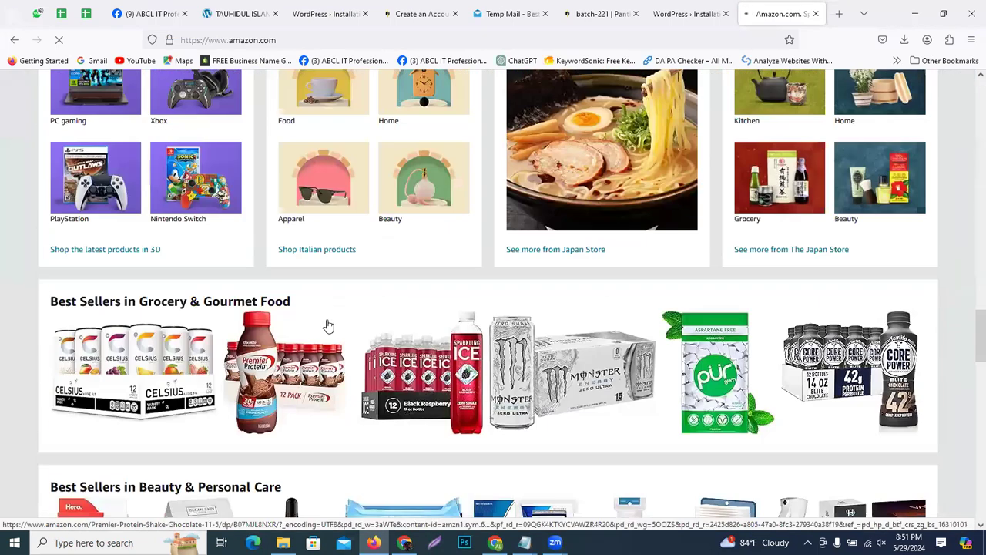
scroll(771, 385, "down", 15)
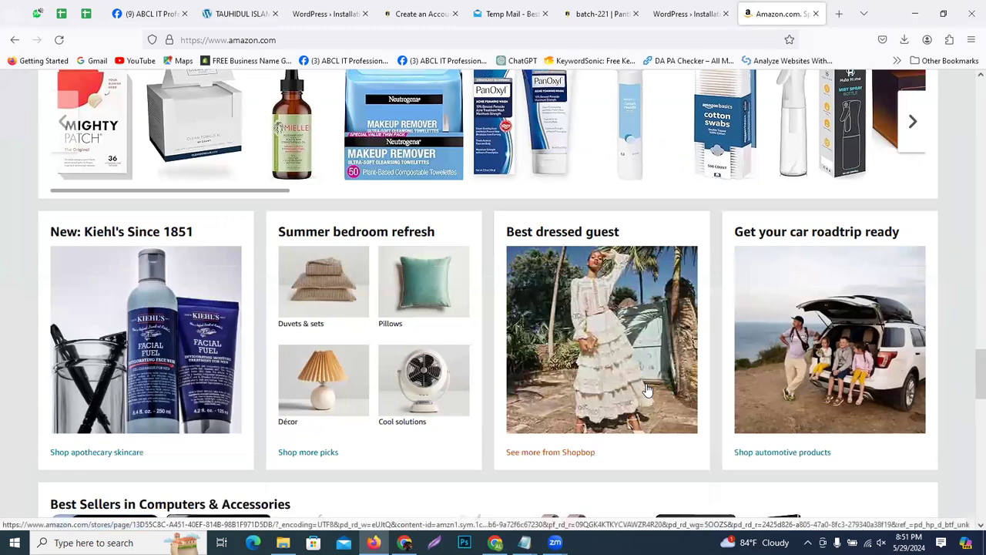
scroll(648, 385, "up", 4)
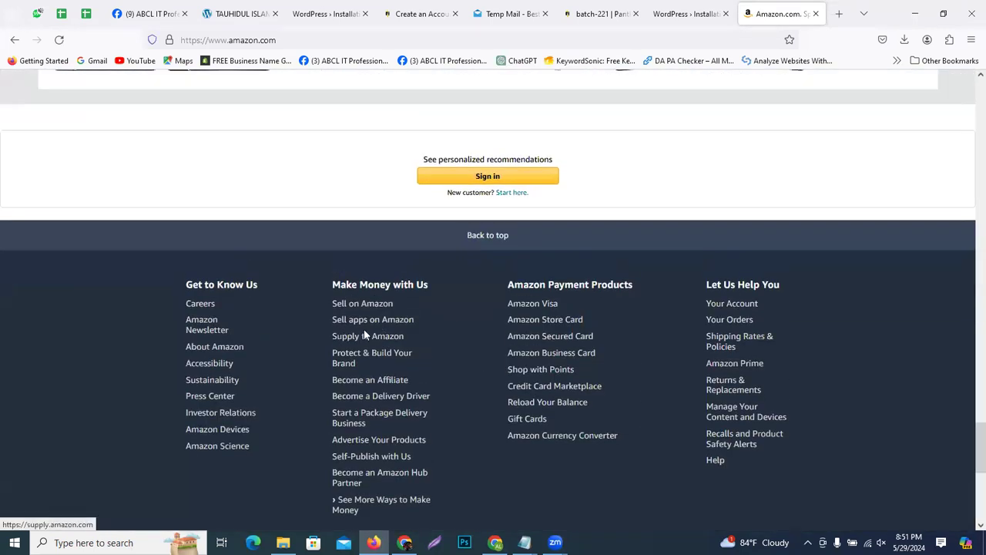
scroll(386, 345, "down", 3)
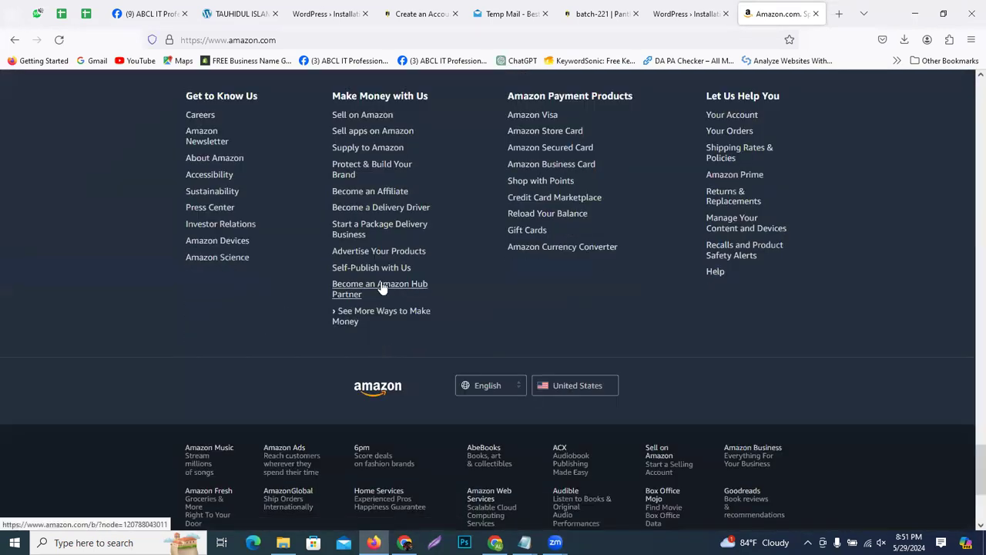
scroll(445, 343, "down", 3)
scroll(621, 345, "up", 2)
scroll(214, 336, "down", 2)
scroll(539, 357, "up", 10)
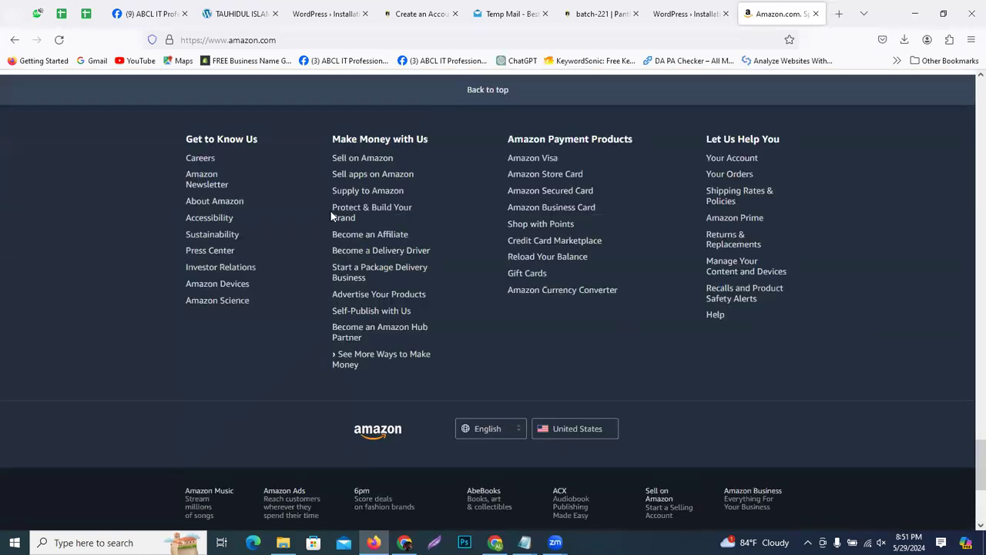
scroll(436, 356, "up", 7)
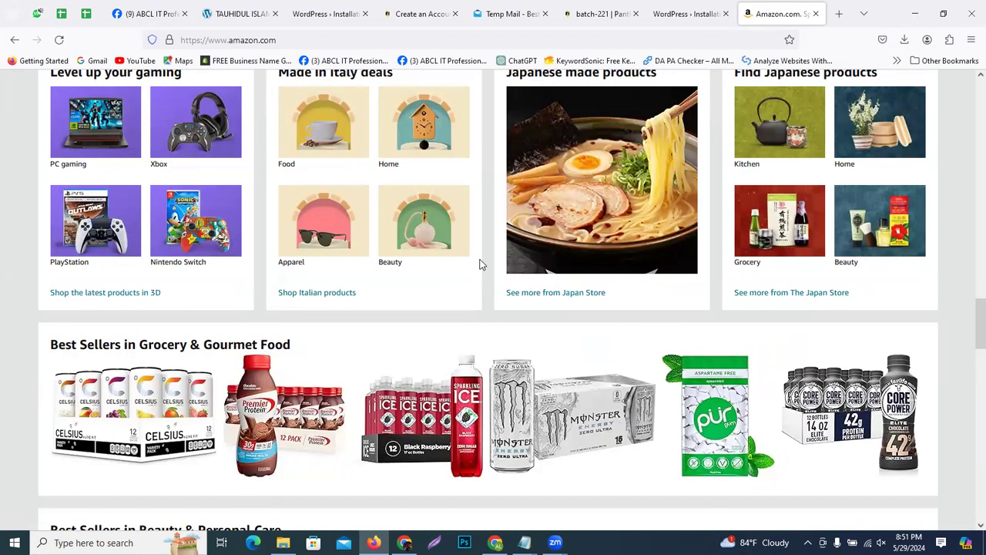
scroll(396, 327, "up", 3)
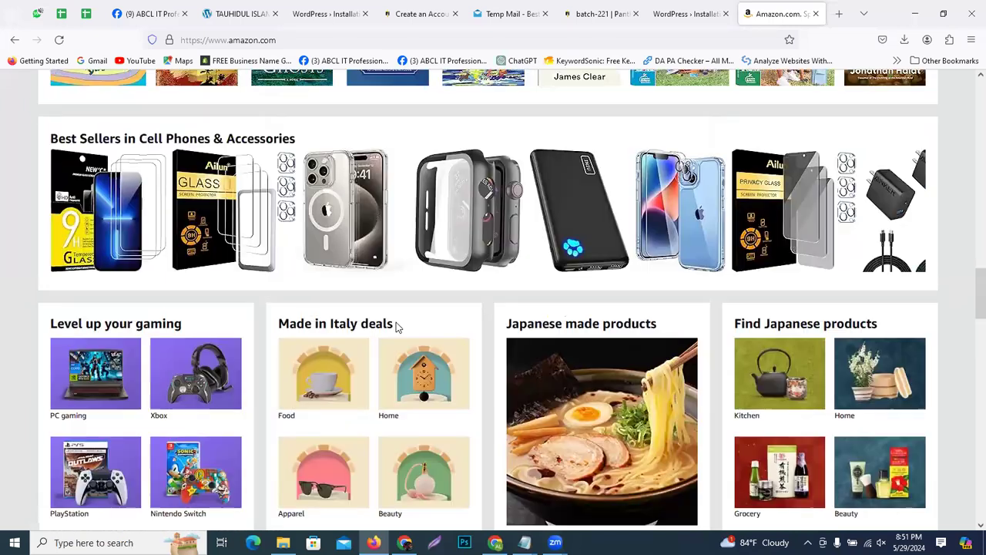
scroll(396, 327, "up", 12)
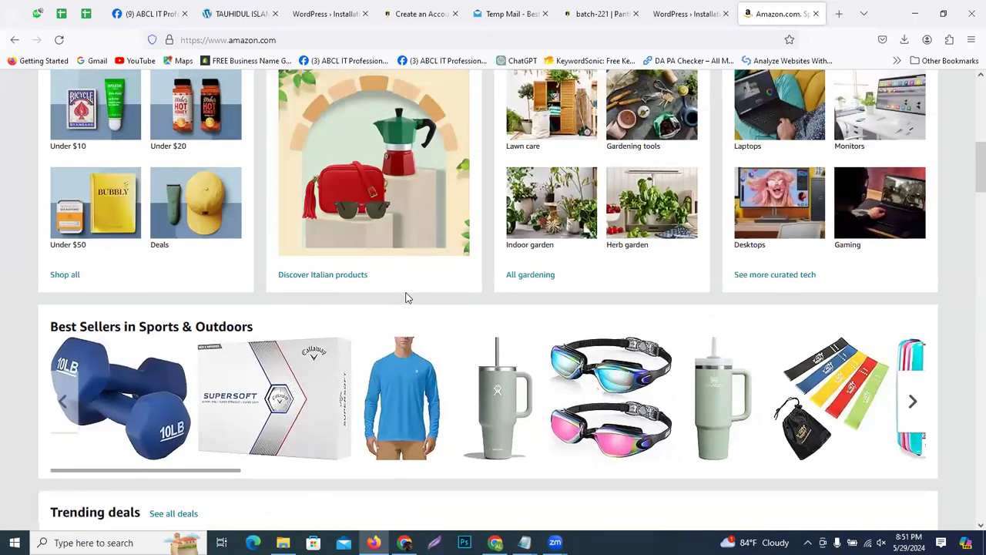
scroll(408, 298, "up", 3)
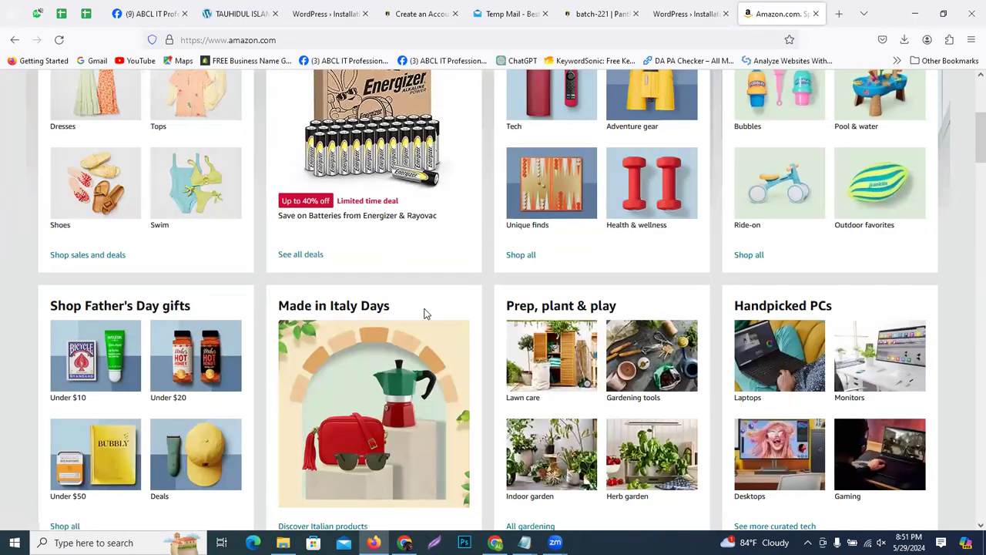
scroll(458, 285, "up", 2)
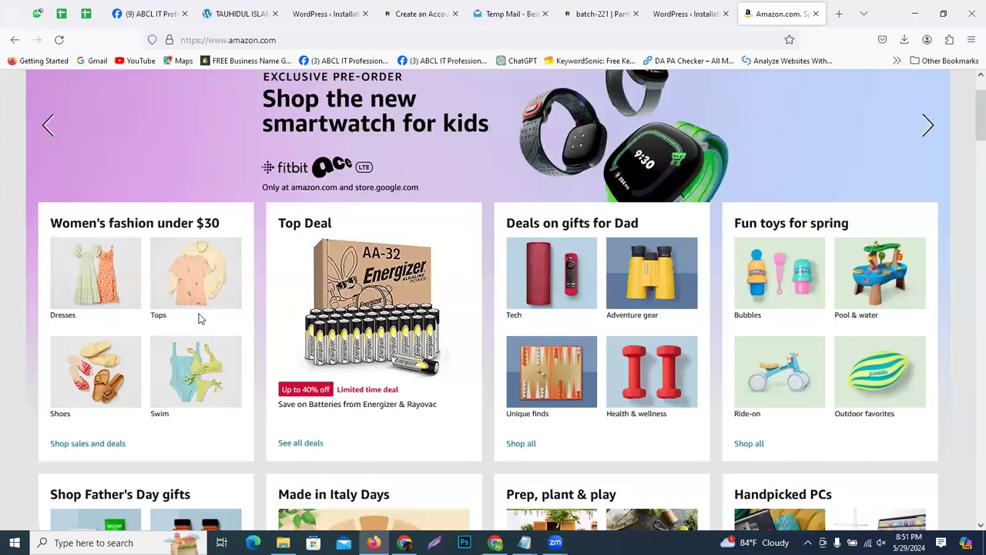
scroll(198, 318, "down", 2)
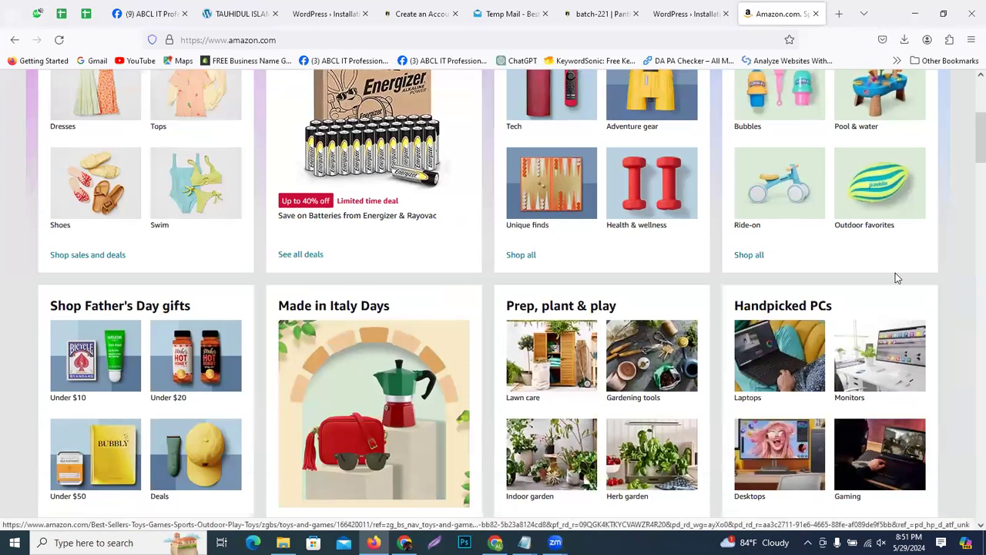
scroll(465, 324, "down", 5)
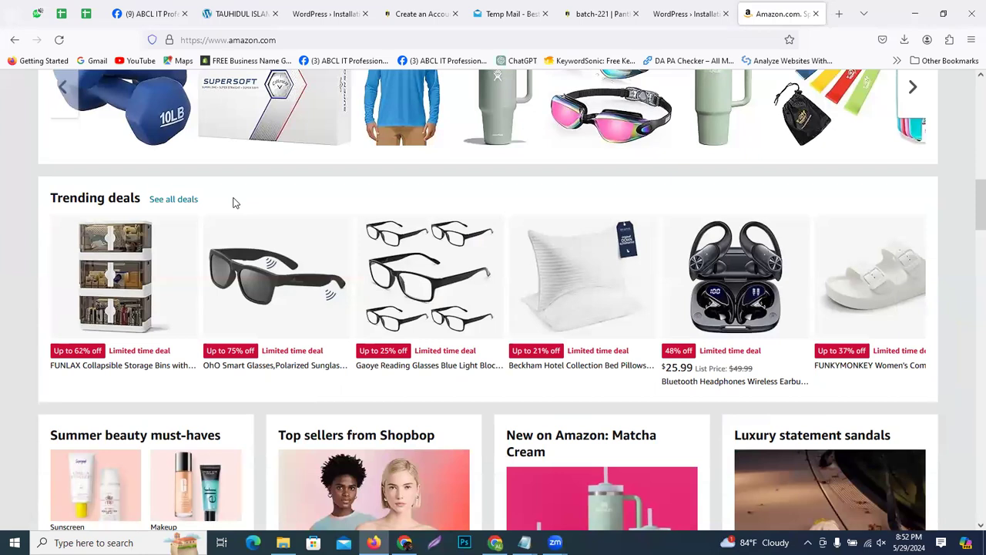
left_click(839, 14)
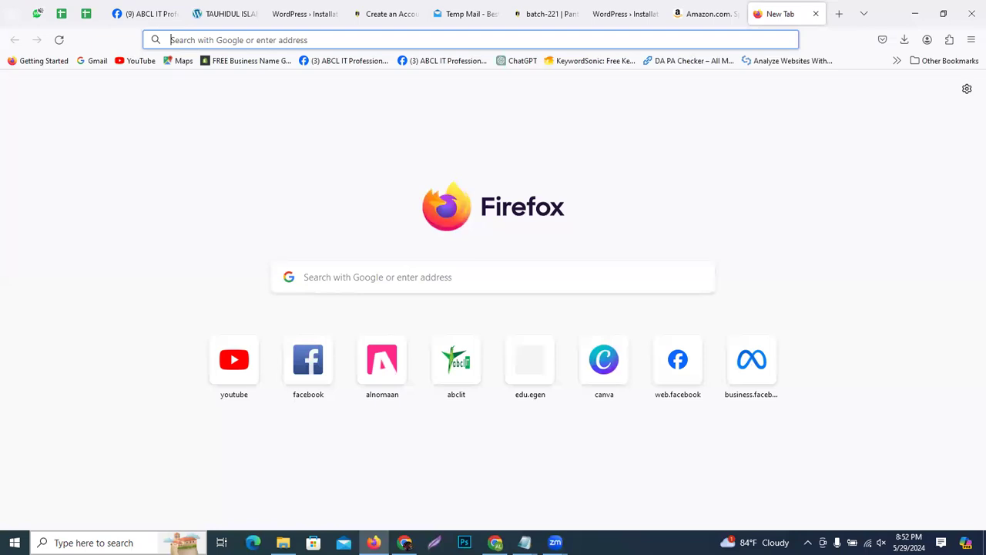
Step: Search Google for 'what is cms content management system' using the address-bar suggestion
type("w")
key("BackSpace")
type("w")
key("BackSpace")
key("BackSpace")
key("BackSpace")
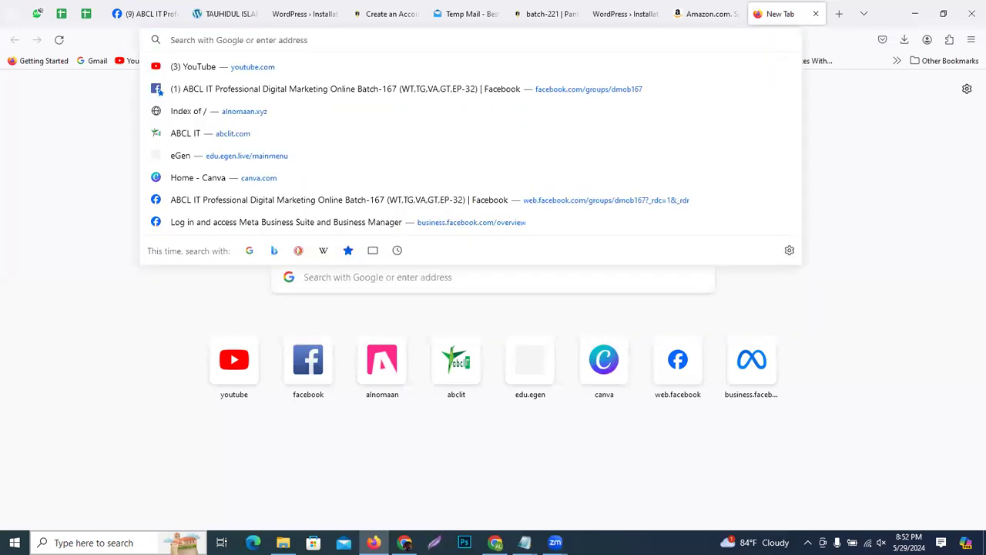
type("w")
key("BackSpace")
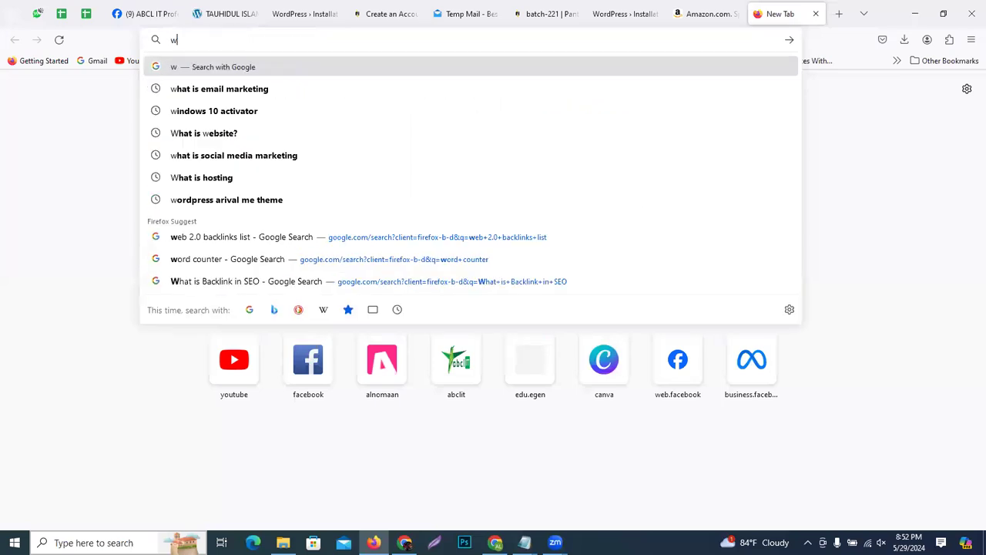
type("W")
key("BackSpace")
key("BackSpace")
key("BackSpace")
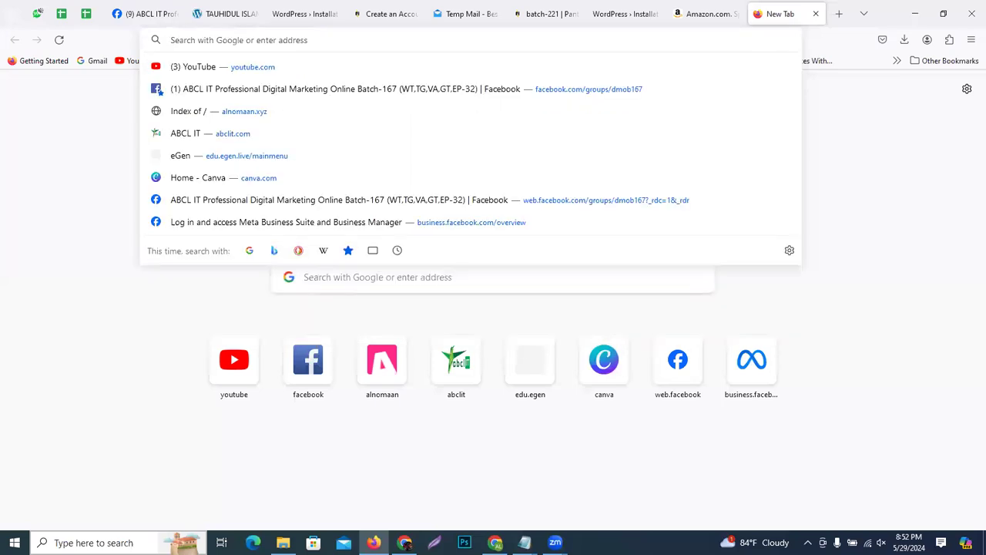
type("Wha")
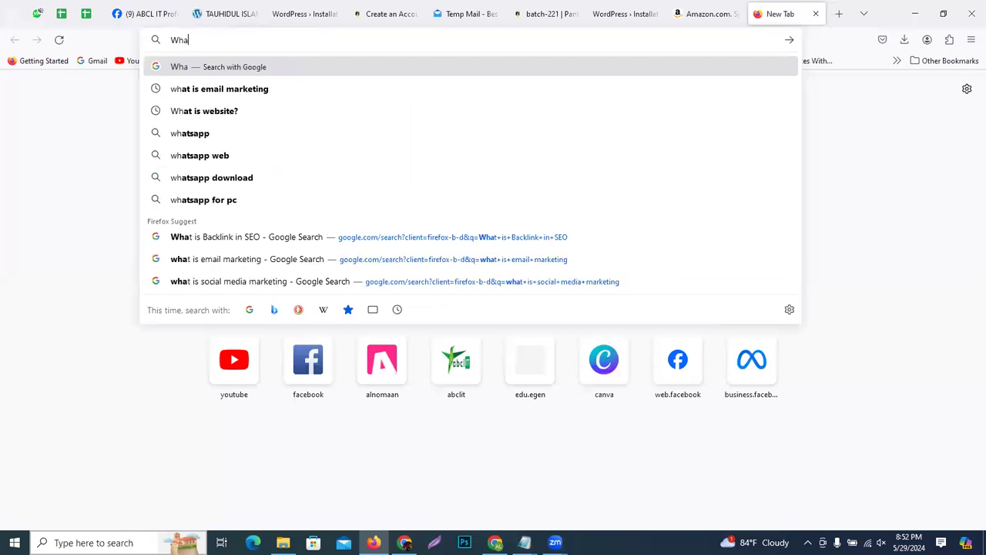
type("t is CMS")
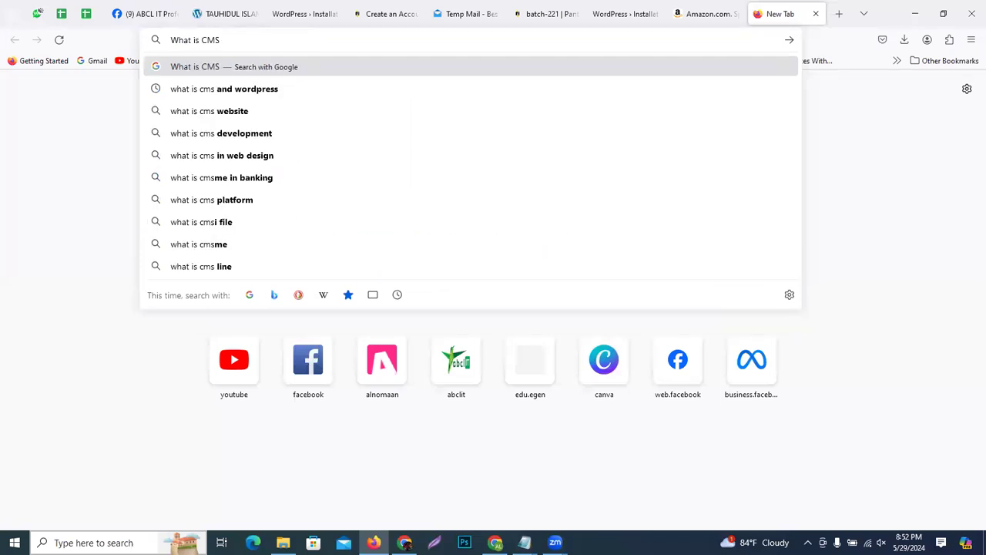
type(" C")
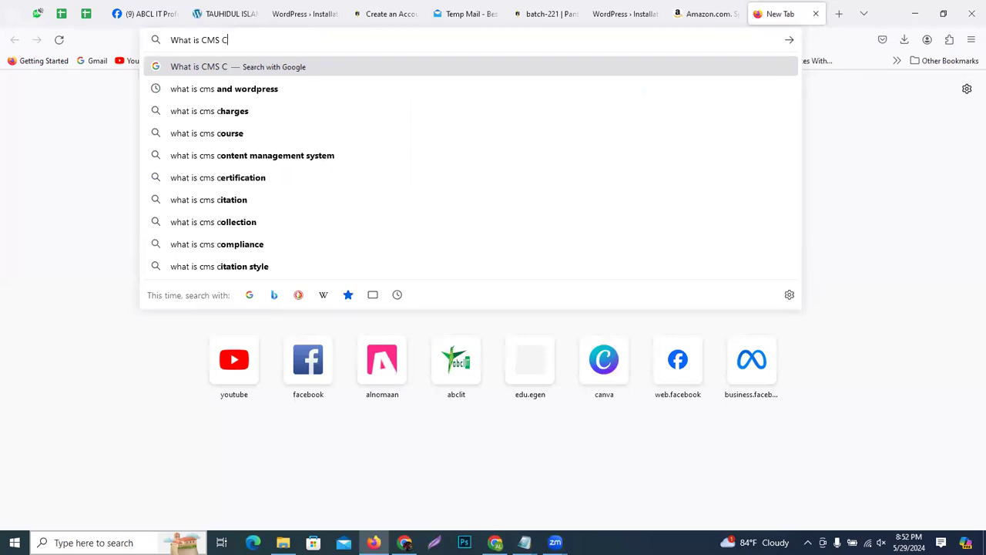
left_click(282, 157)
scroll(531, 296, "down", 3)
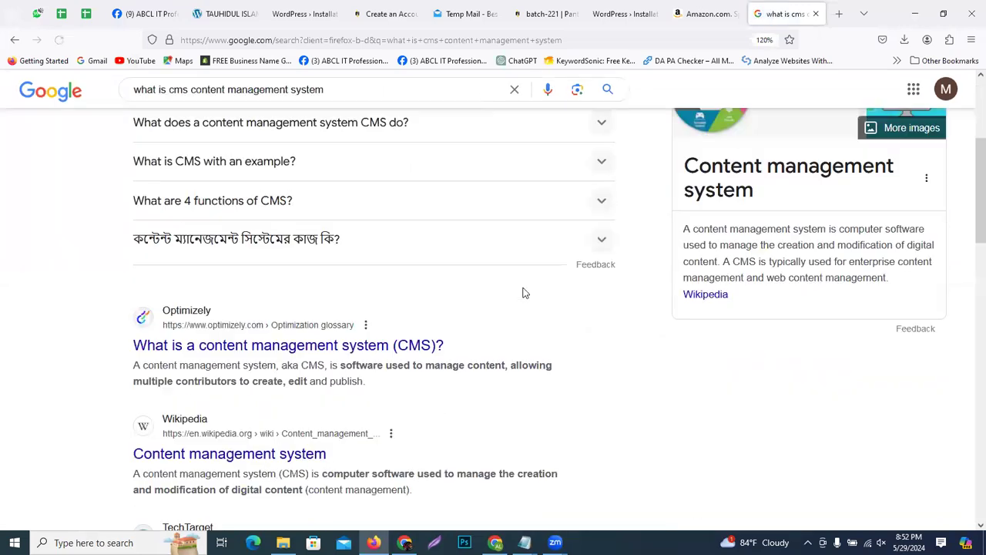
Step: Expand the 'What is CMS with an example?' answer, then return to the WordPress installation tab
scroll(524, 270, "up", 3)
scroll(840, 309, "down", 2)
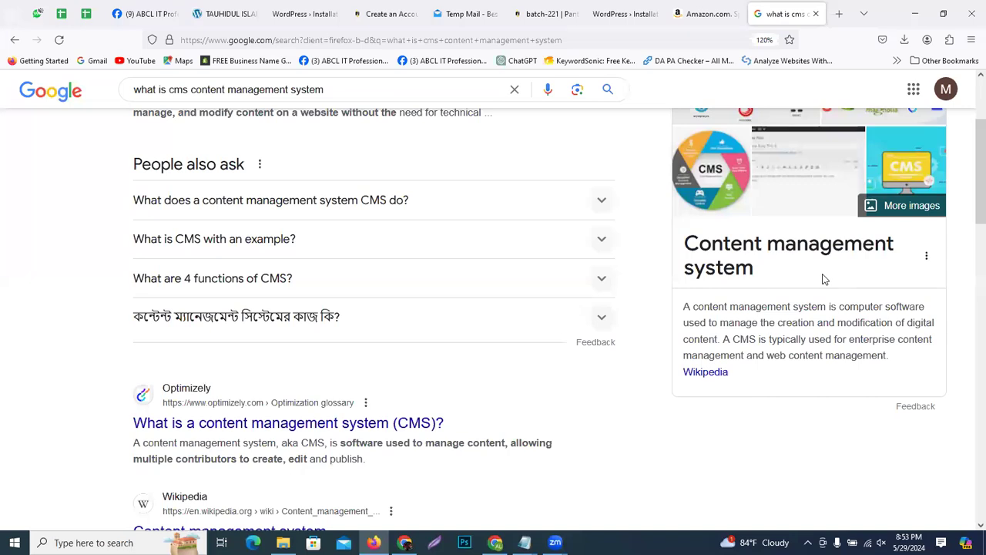
left_click(601, 240)
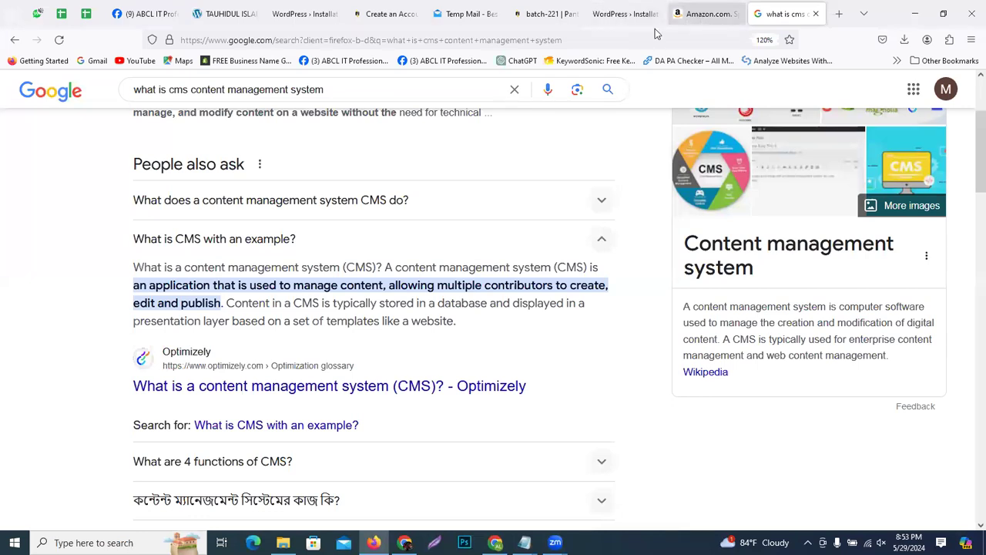
left_click(609, 10)
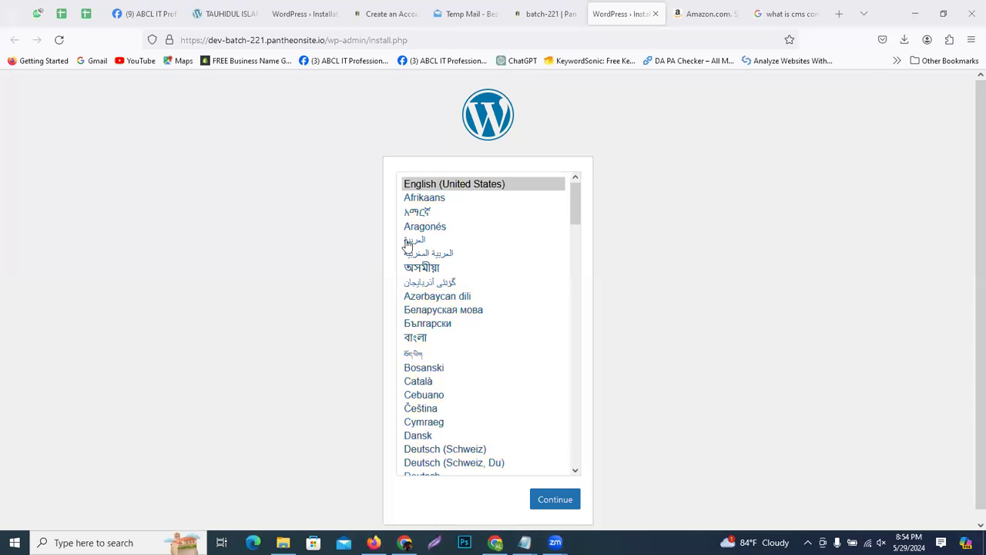
Step: Choose English (United States) as the install language and continue to the Information needed form
scroll(436, 308, "down", 15)
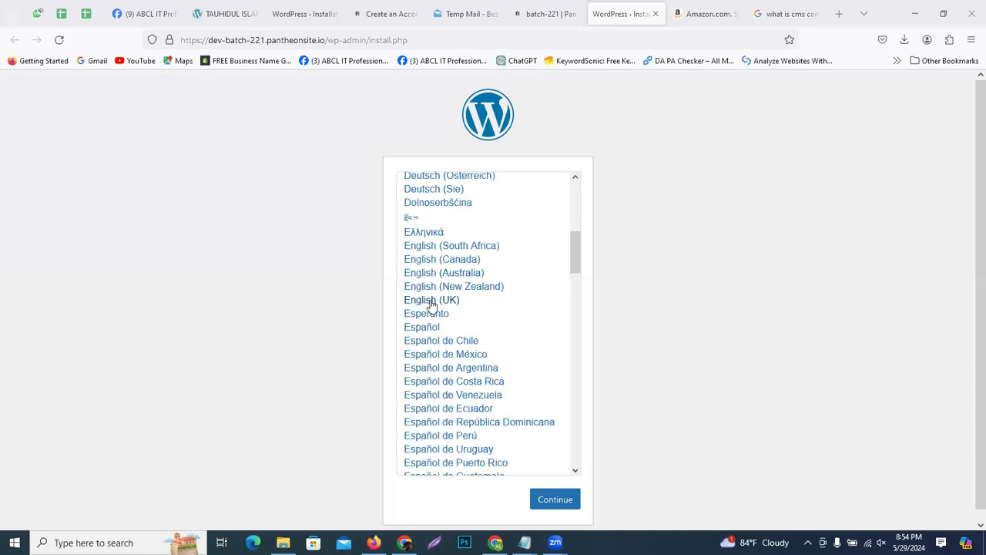
scroll(444, 320, "down", 5)
scroll(442, 304, "up", 15)
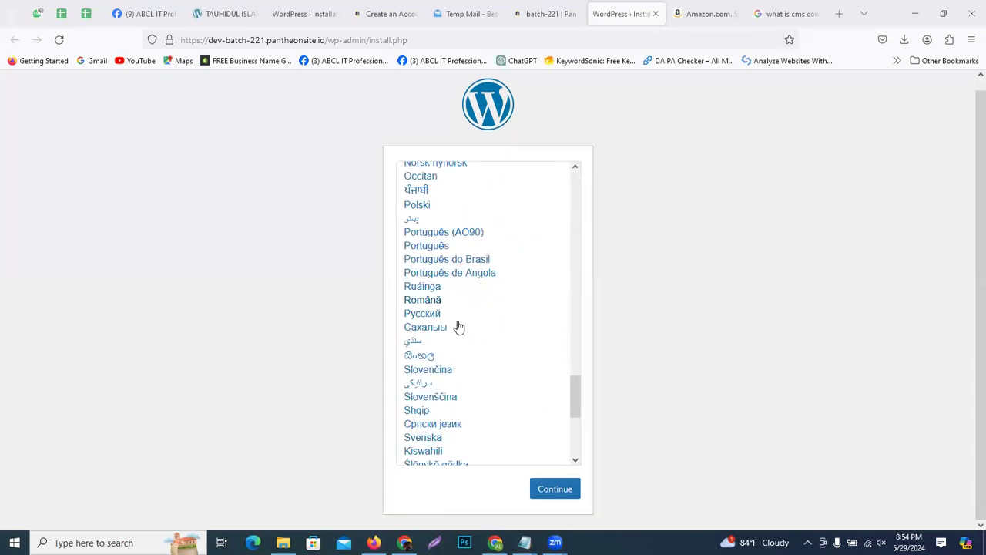
scroll(457, 329, "up", 10)
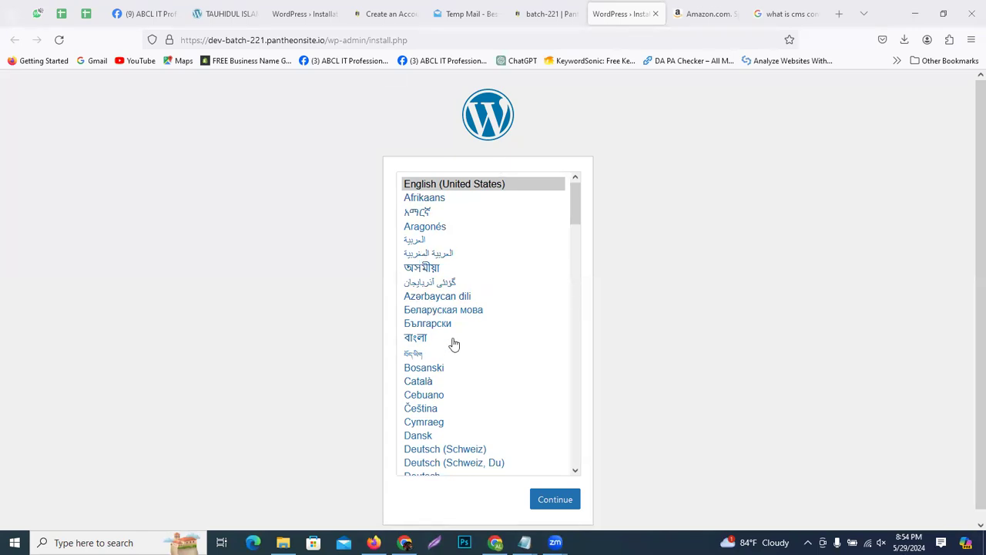
scroll(452, 344, "down", 4)
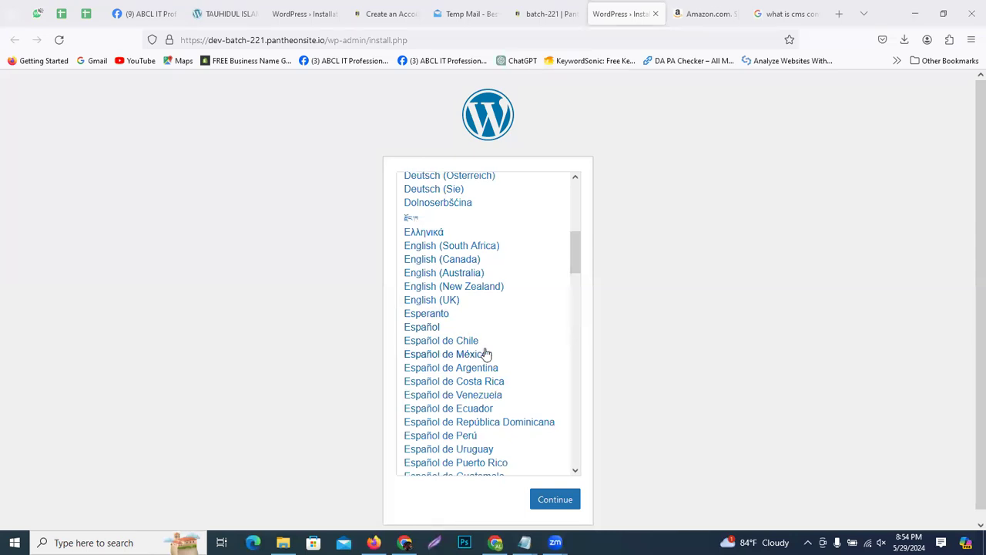
scroll(487, 348, "down", 15)
scroll(493, 349, "down", 6)
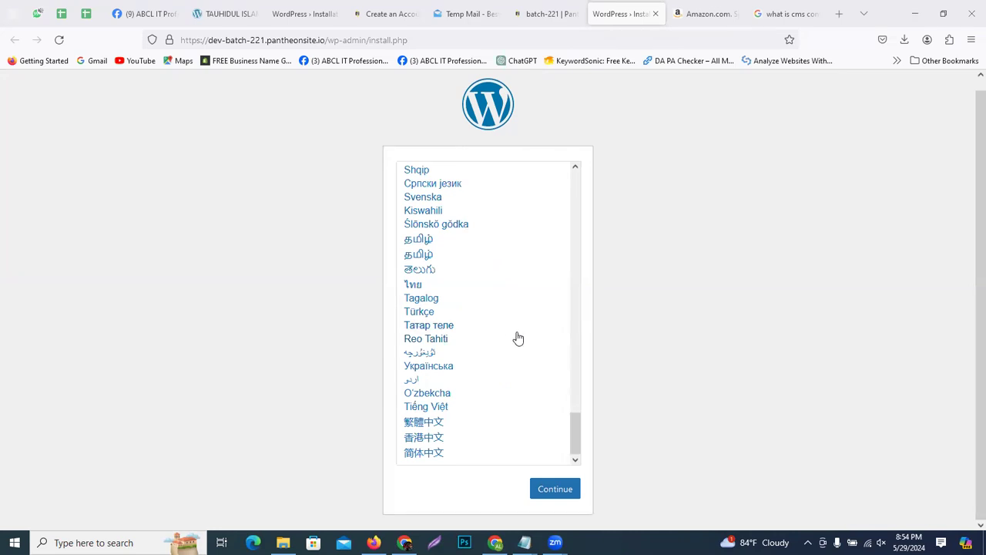
scroll(465, 359, "up", 5)
scroll(465, 357, "up", 15)
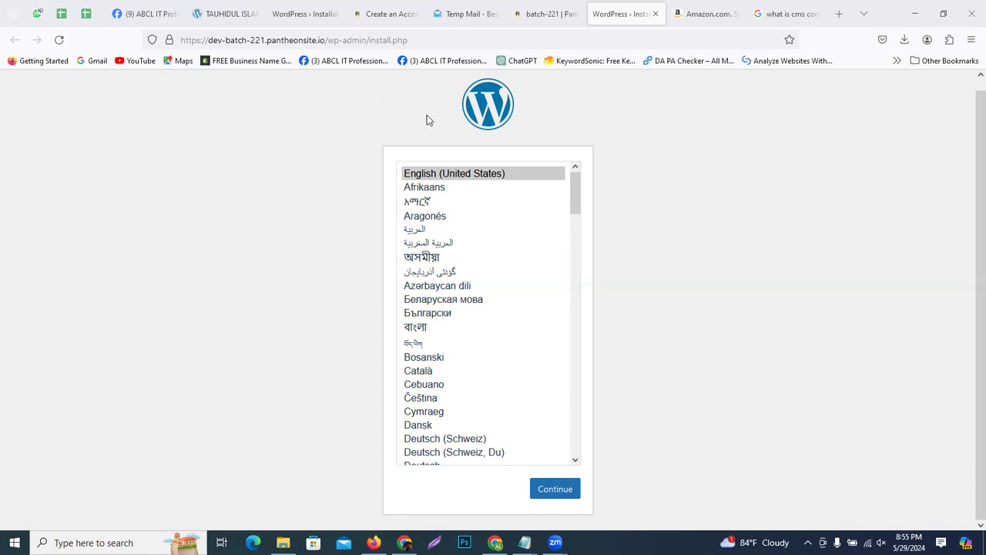
scroll(481, 353, "up", 1)
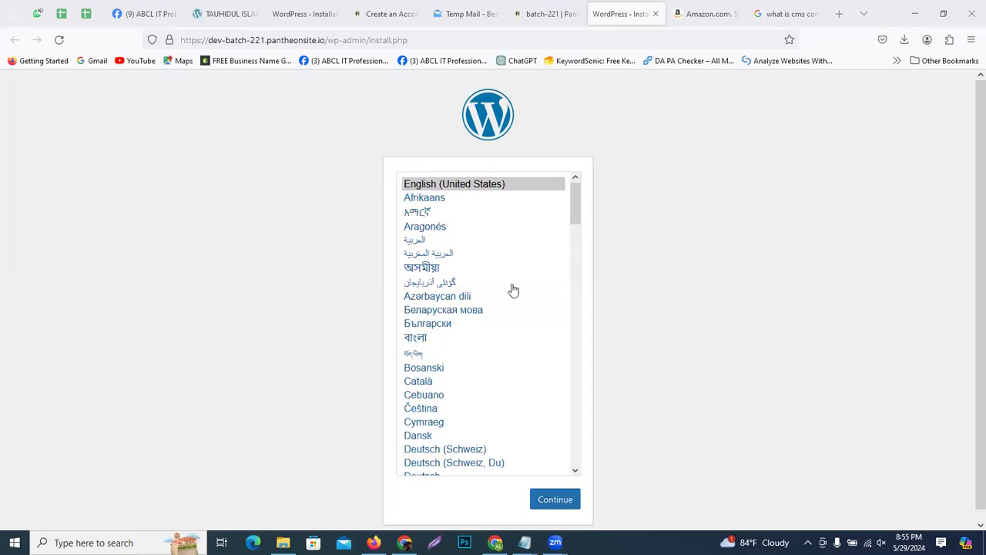
left_click(476, 186)
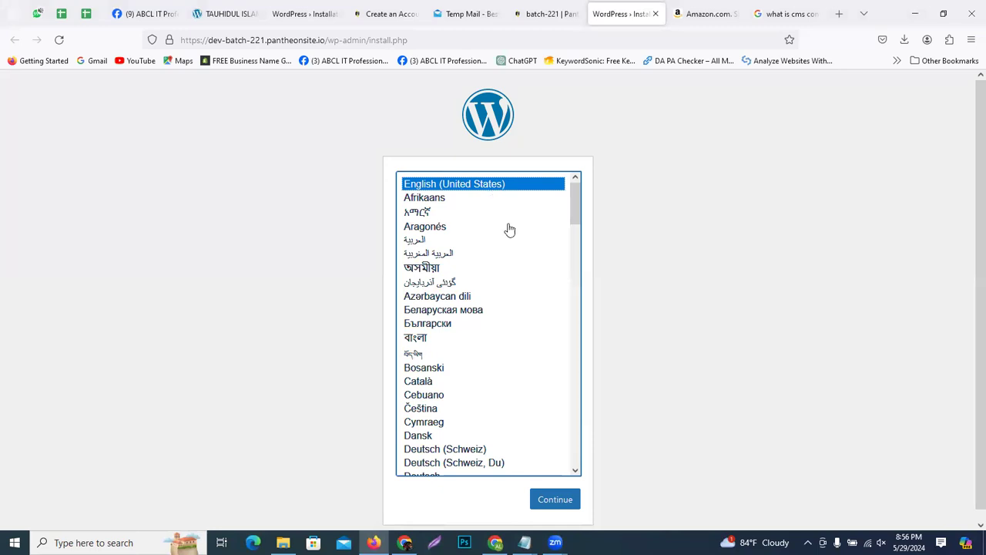
left_click(561, 505)
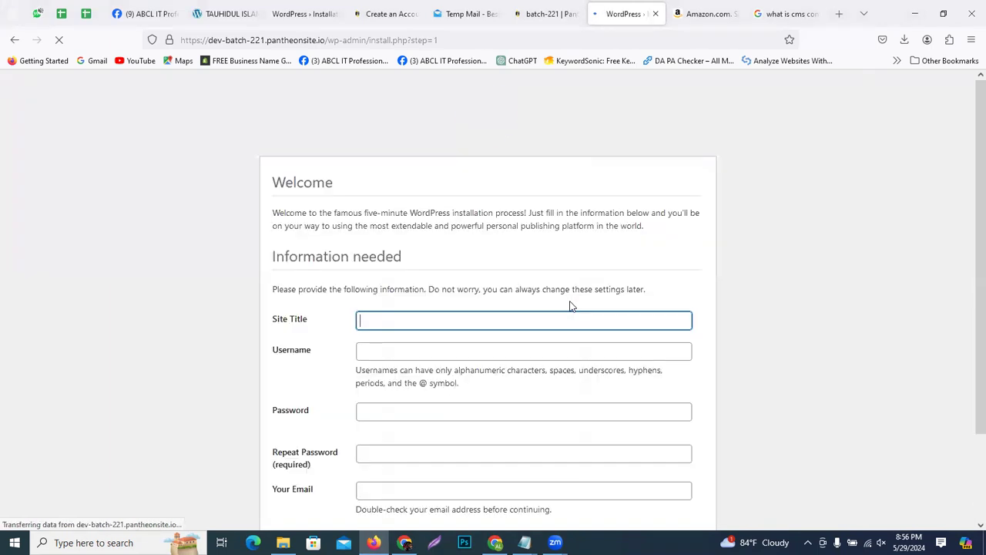
Step: Look over the install form and dismiss the Username field's autocomplete suggestions
scroll(429, 382, "down", 2)
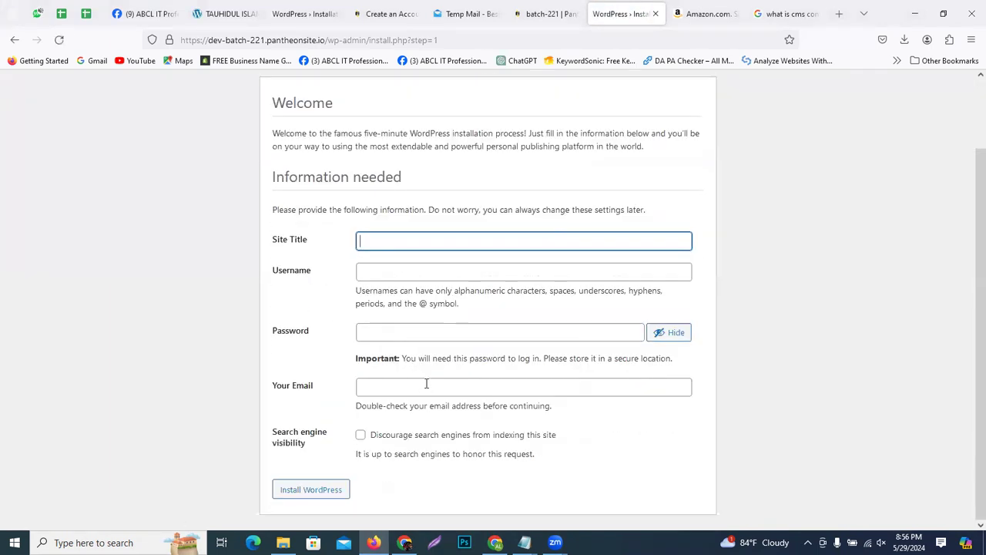
scroll(450, 422, "up", 2)
scroll(470, 383, "down", 2)
scroll(475, 389, "up", 1)
scroll(475, 389, "up", 1)
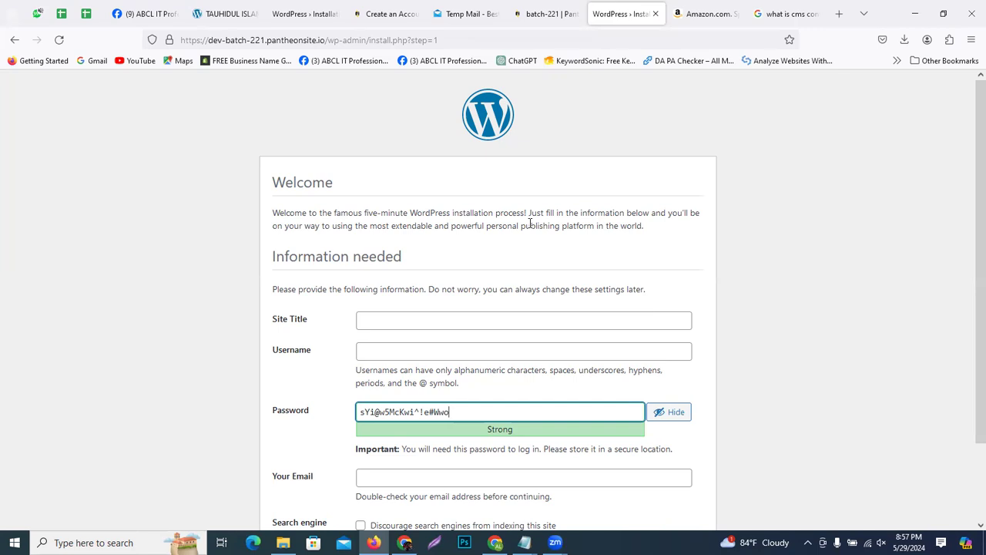
scroll(451, 368, "down", 2)
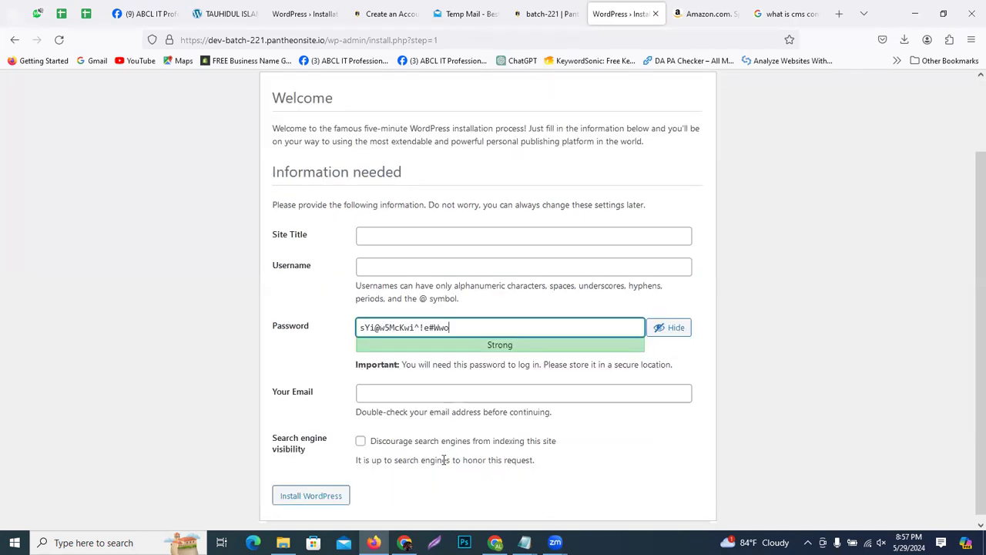
scroll(301, 209, "up", 2)
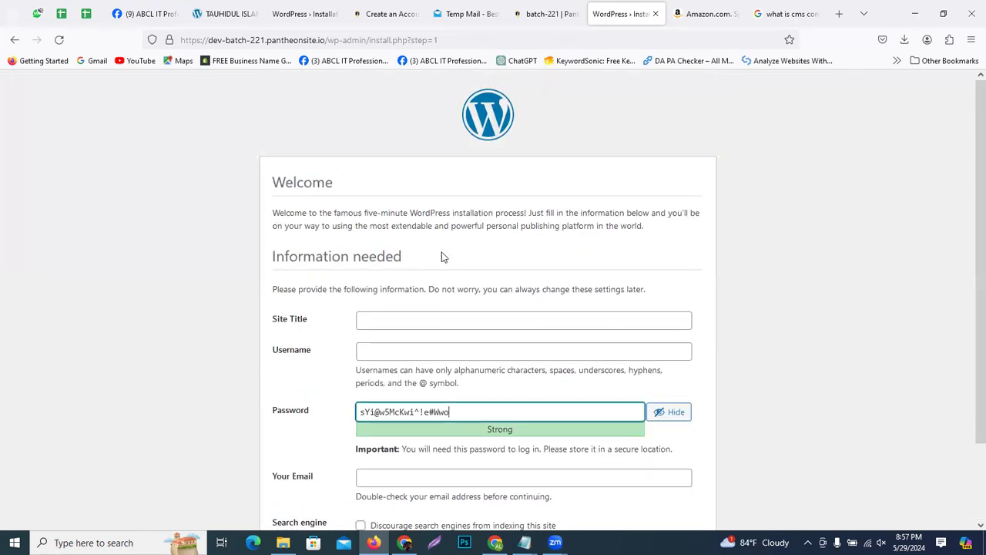
left_click(400, 315)
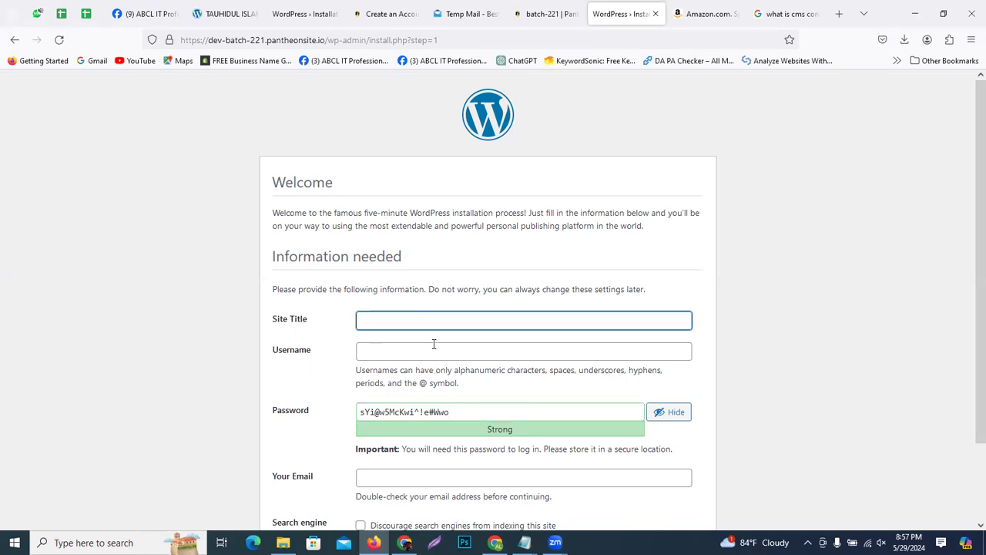
scroll(434, 343, "down", 1)
left_click(386, 294)
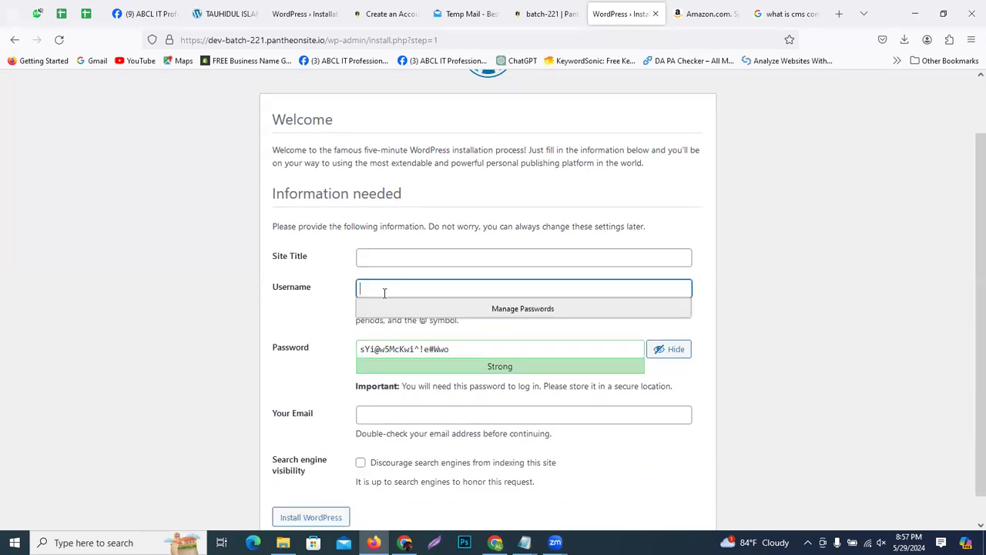
left_click(324, 370)
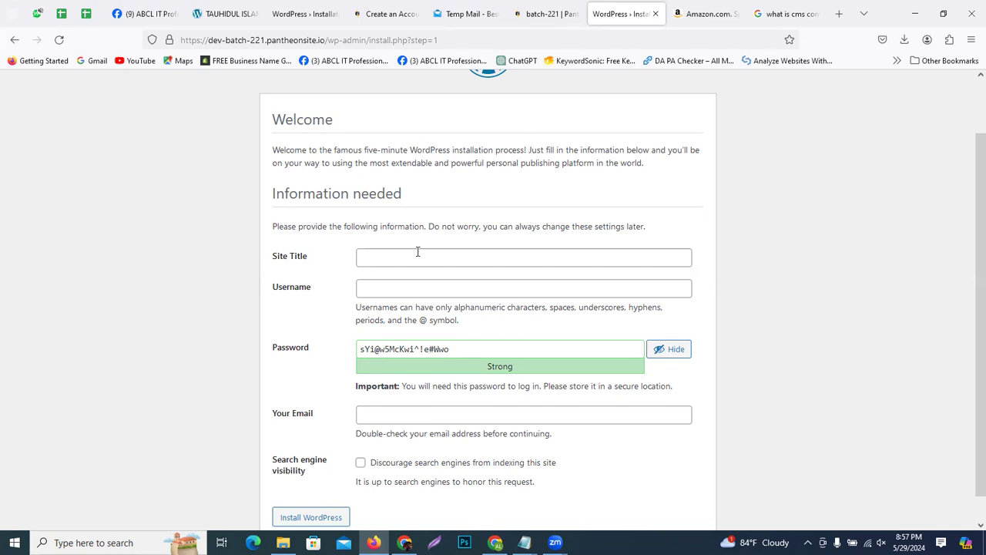
Step: Set the Site Title to 'Best Digital Marketing Expert in Bangladesh' by editing the suggested title
left_click(393, 259)
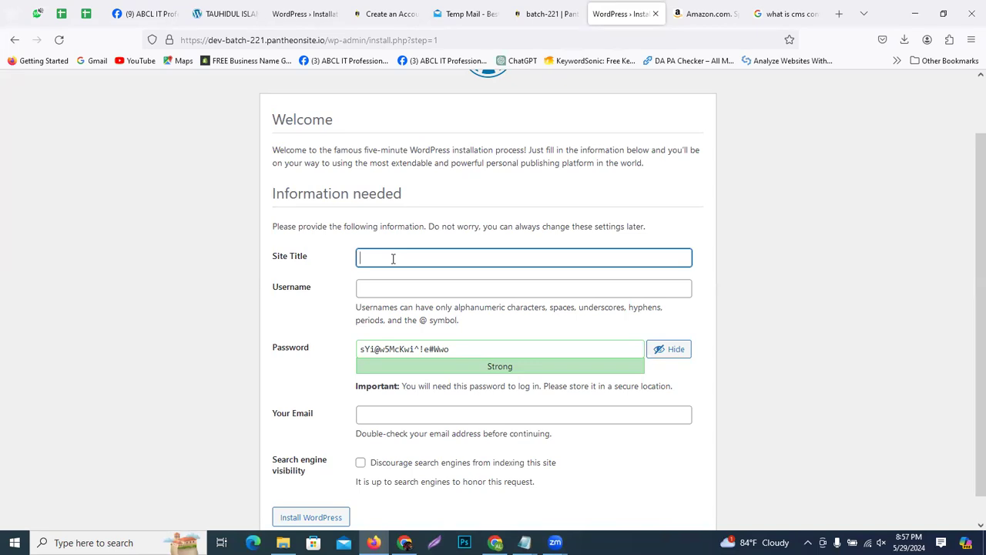
type("aAL")
key("BackSpace")
key("BackSpace")
key("BackSpace")
type("b")
key("BackSpace")
type("b")
key("BackSpace")
type("Best")
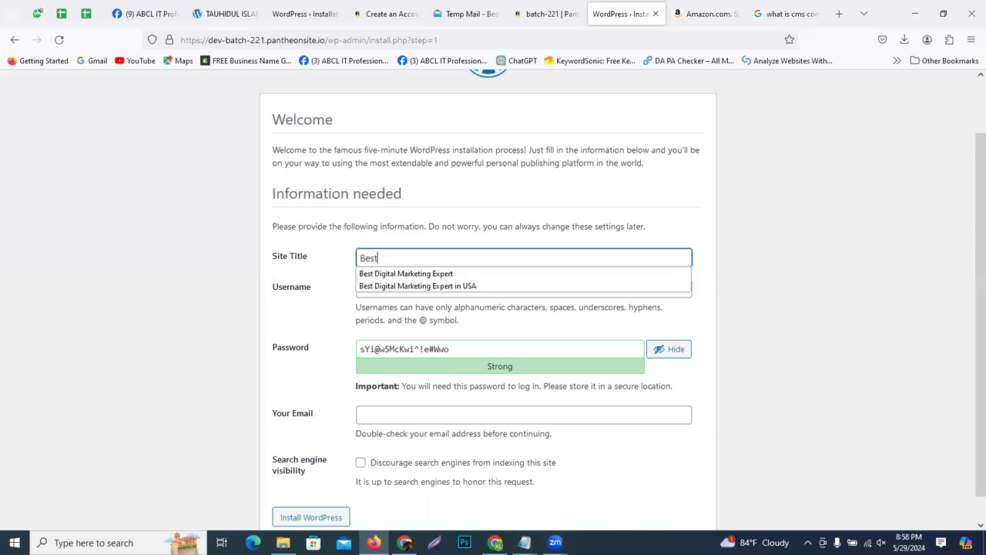
left_click(447, 286)
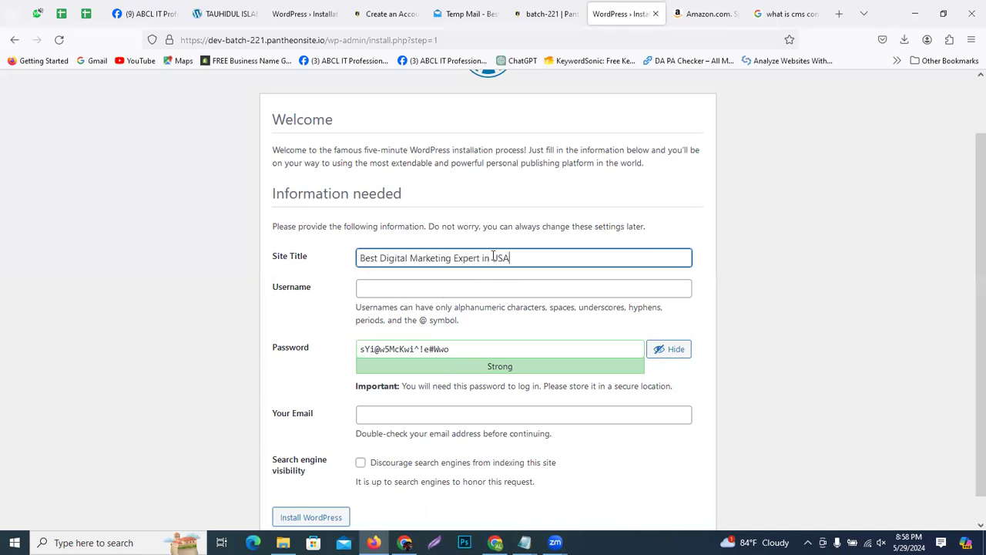
left_click_drag(493, 257, 555, 257)
key("BackSpace")
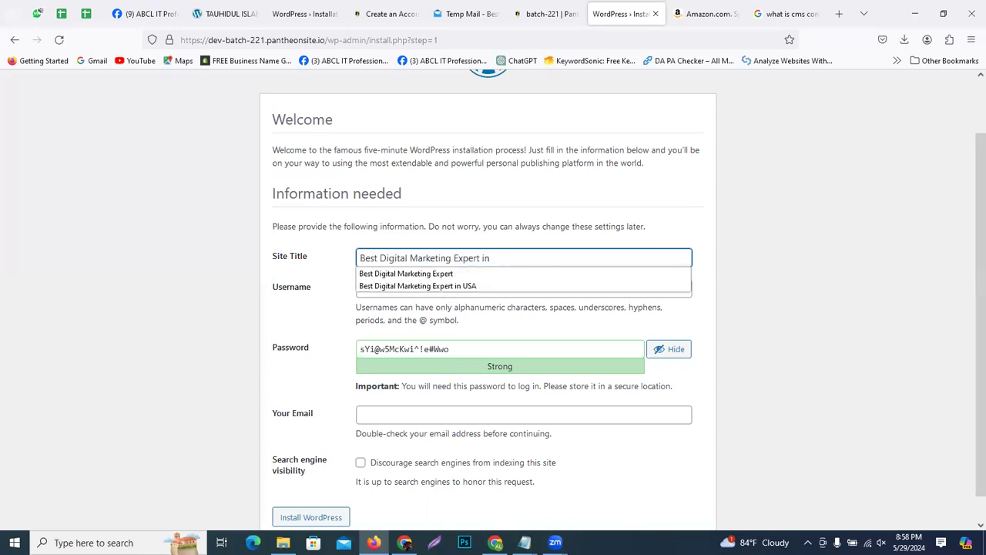
type("Ban")
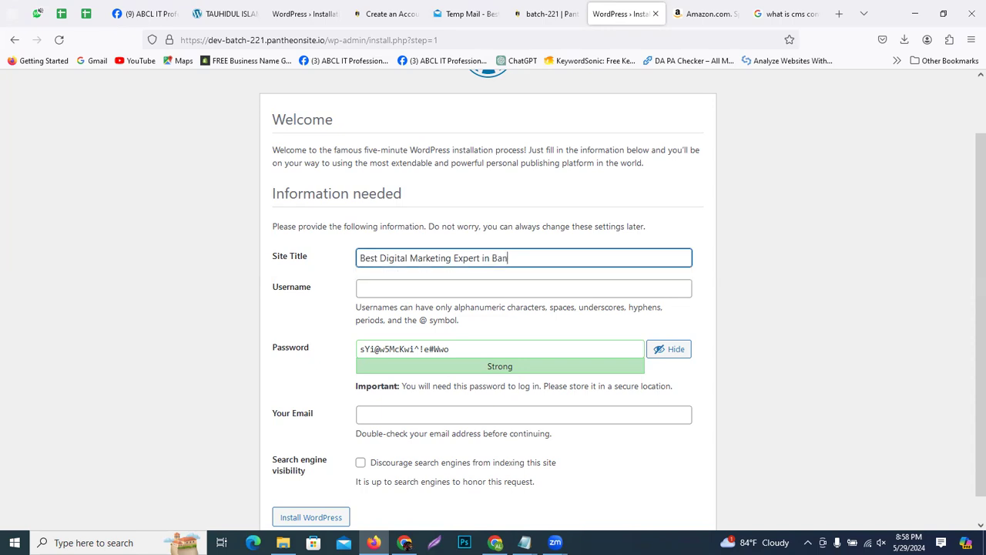
type("gladesh")
left_click(391, 291)
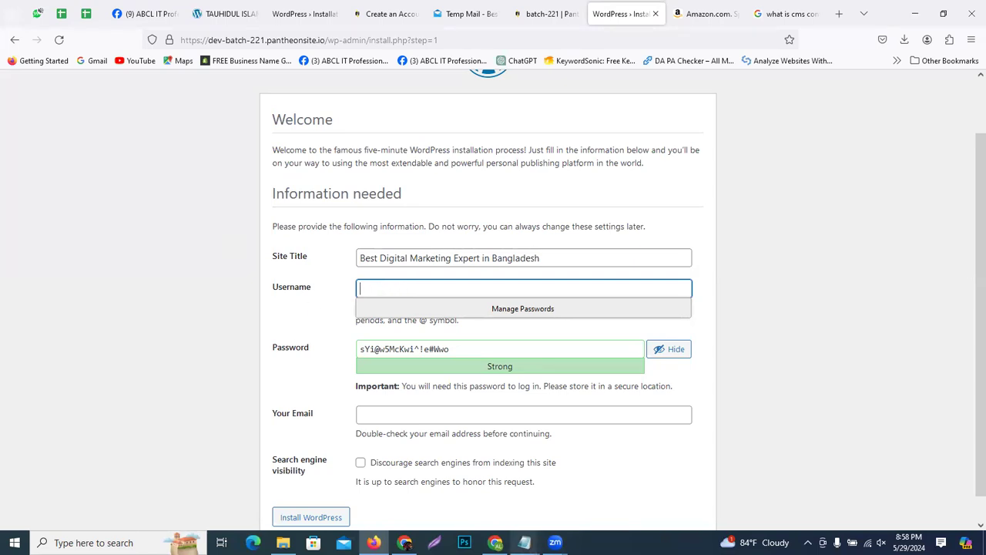
Step: Write the admin username in Notepad, copy it, and paste it into the Username field
mouse_move(524, 542)
left_click(478, 491)
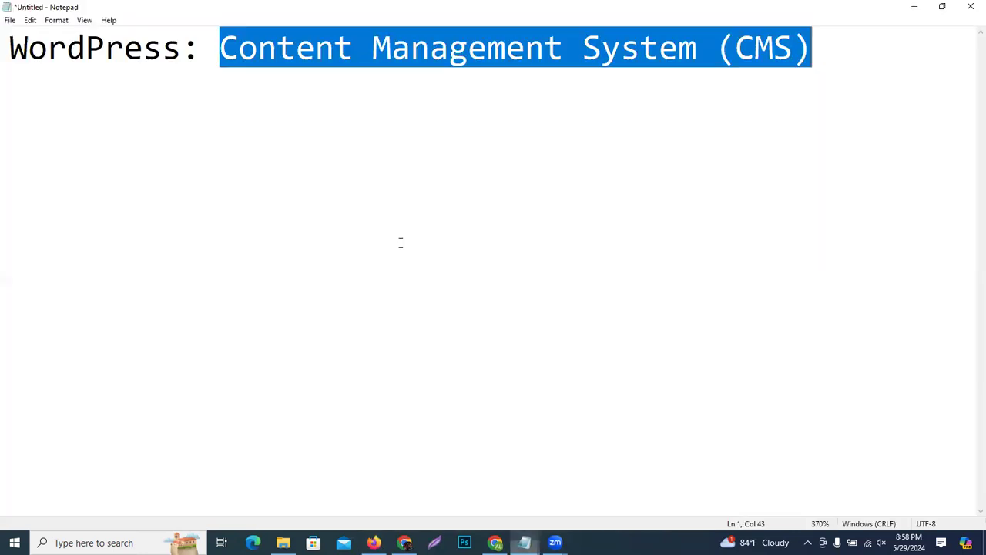
left_click(812, 65)
key("Return")
key("Return")
key("Return")
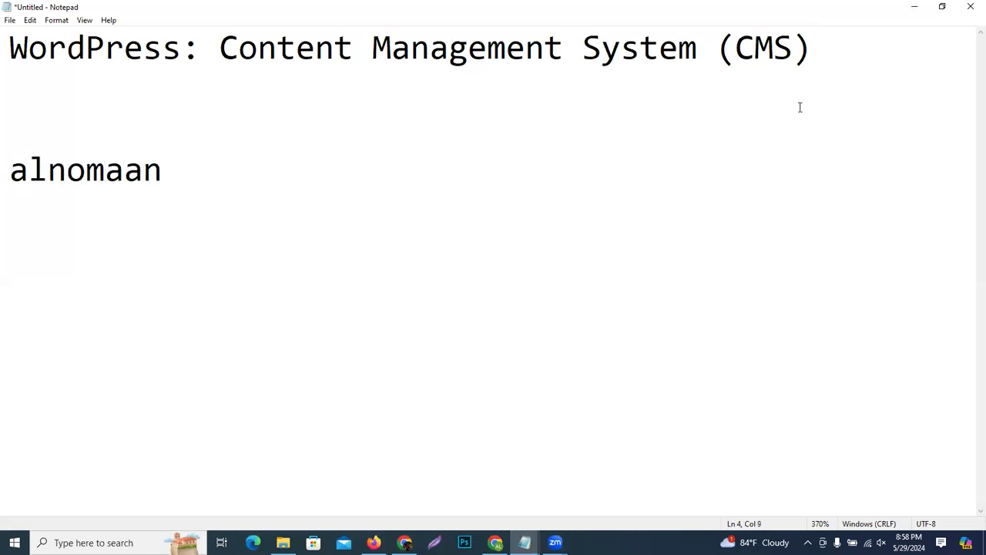
left_click_drag(6, 168, 242, 183)
key("ctrl+c")
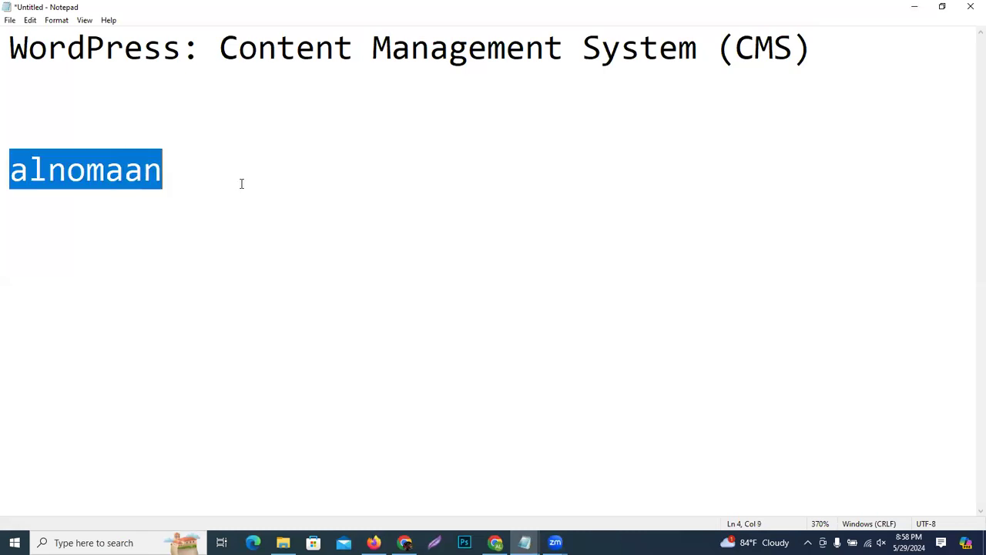
left_click(915, 8)
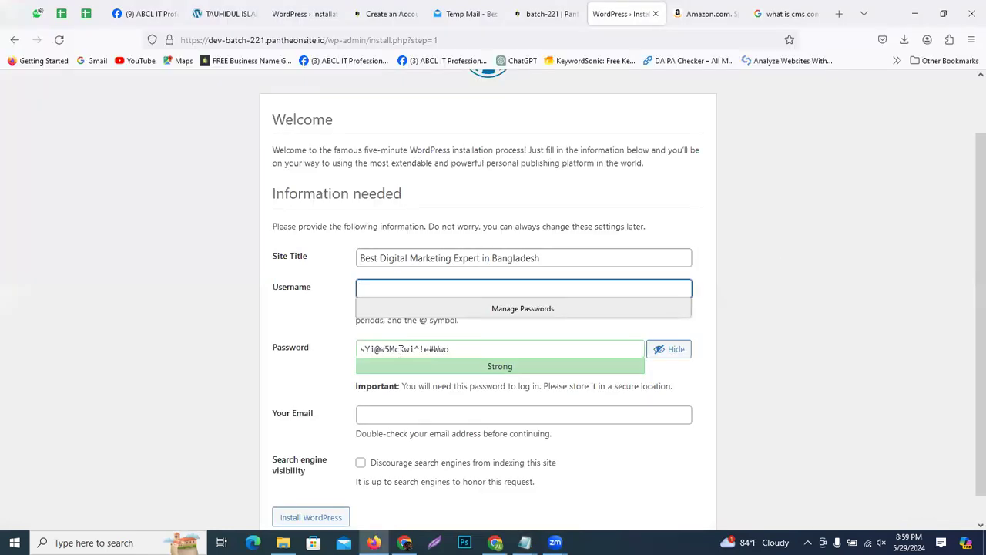
left_click(379, 290)
key("ctrl+v")
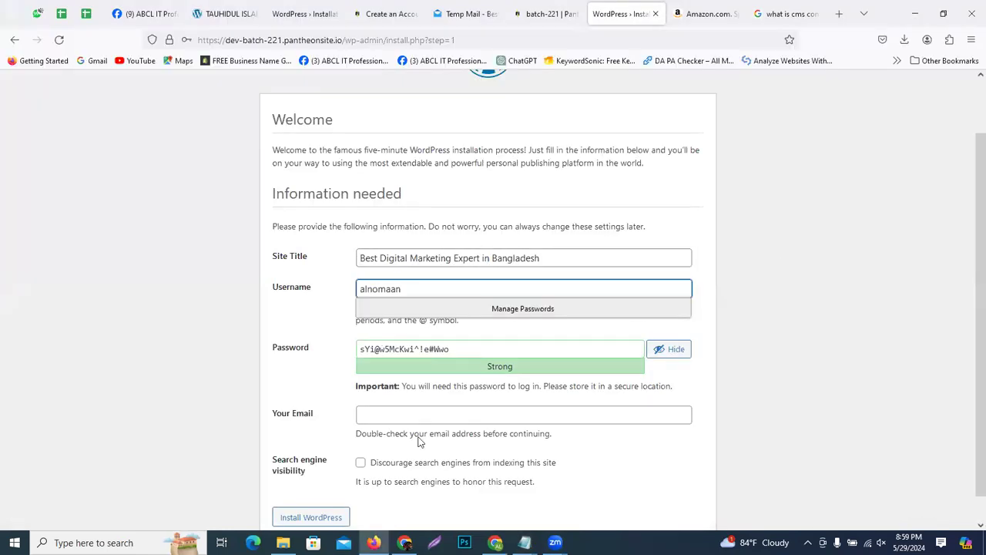
left_click(470, 351)
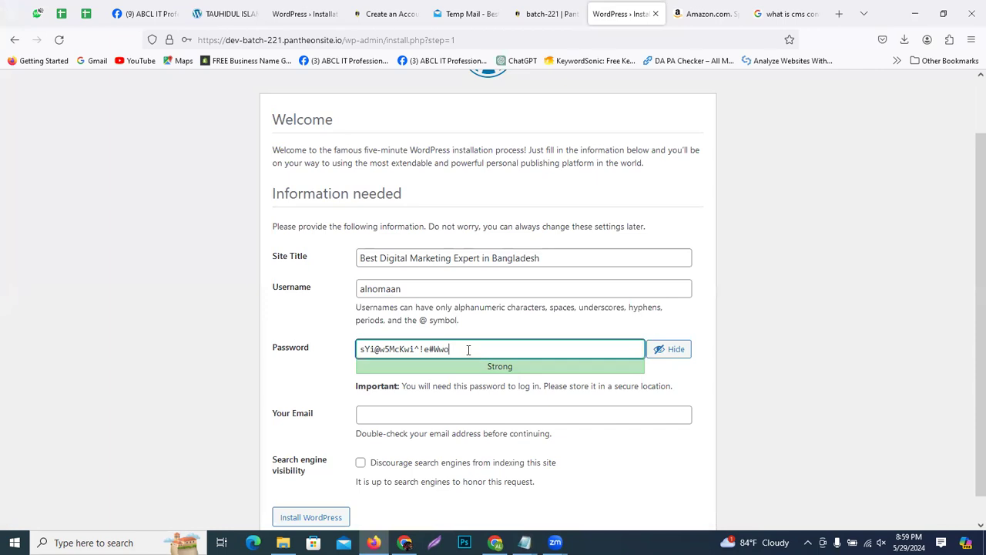
Step: Replace the generated password with a new custom strong password and select it for copying
key("ctrl+a")
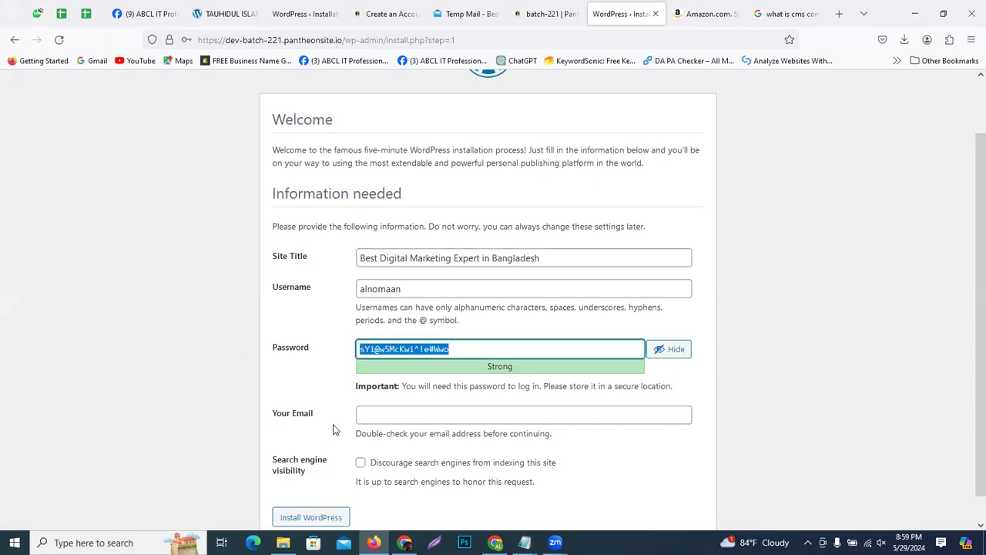
key("BackSpace")
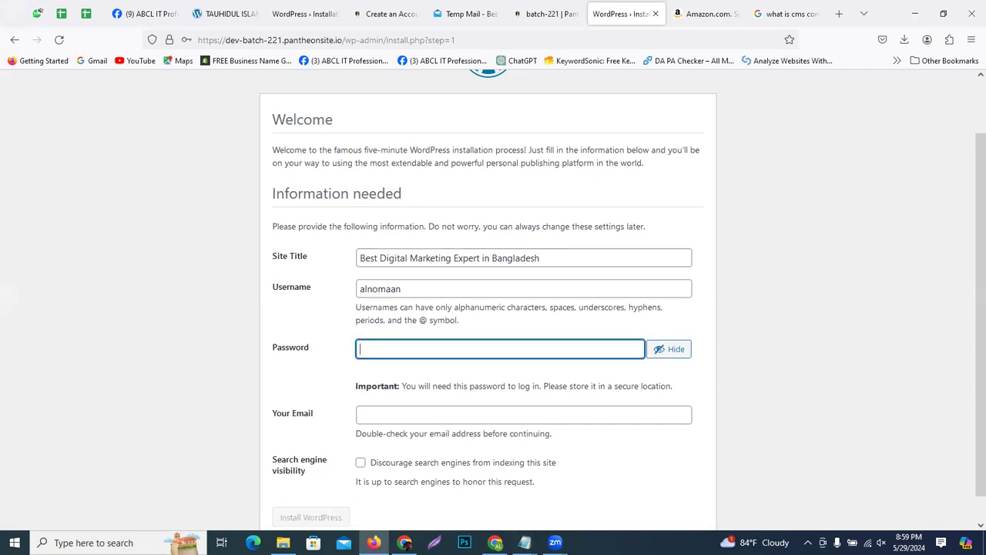
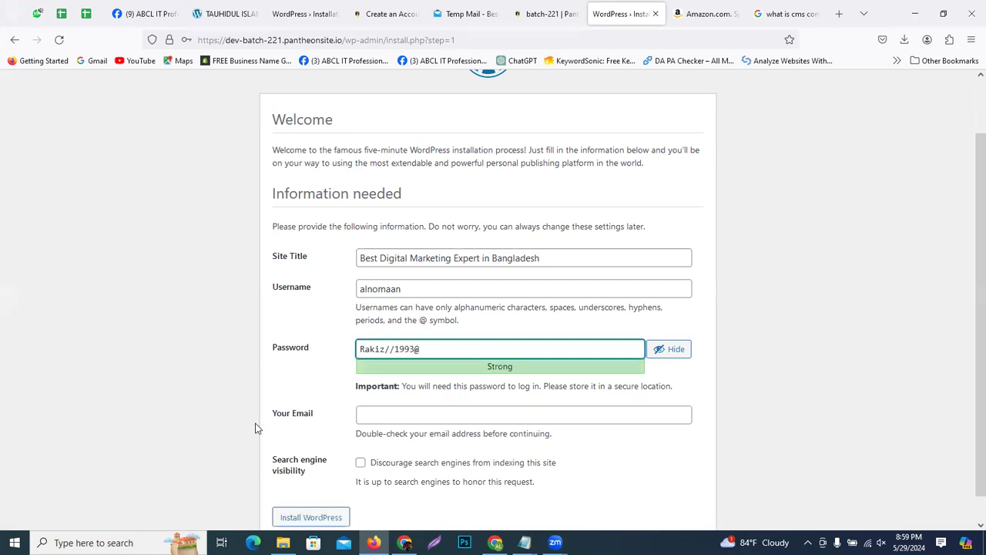
key("ctrl+a")
key("ctrl+c")
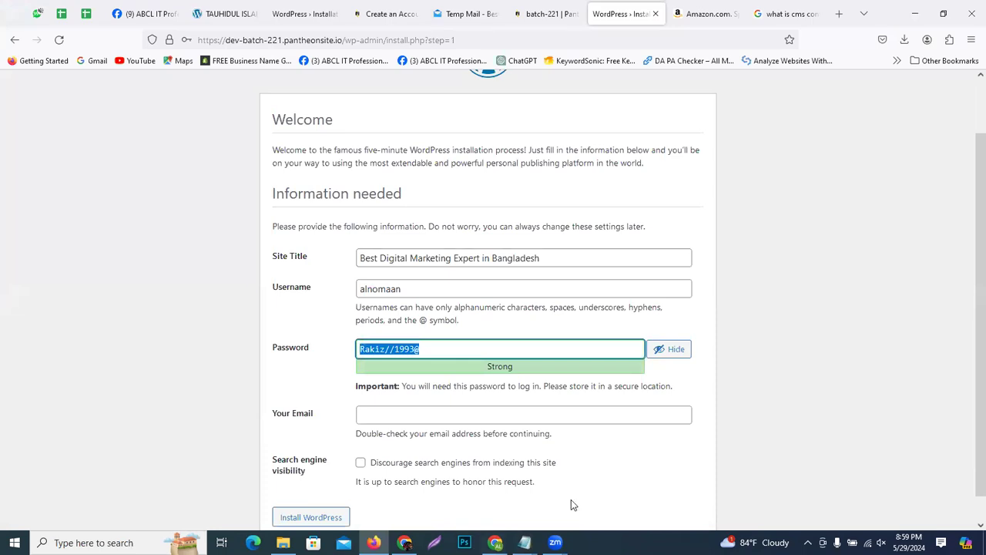
Step: Bring the Untitled Notepad notes forward and start a new line below the username
left_click(524, 542)
left_click(520, 490)
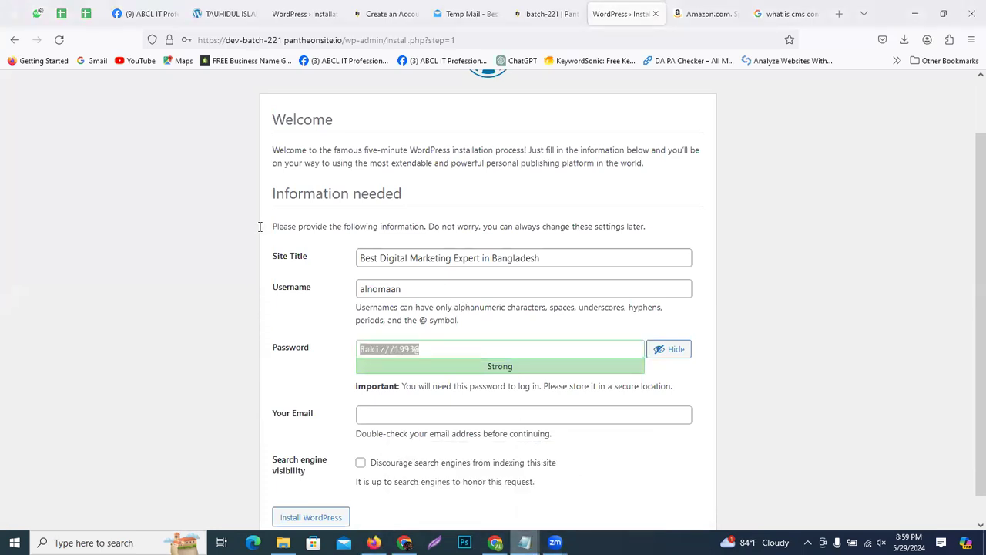
left_click(199, 182)
key("Return")
Step: Paste the new password into the notes and label the username line 'user name:'
key("ctrl+v")
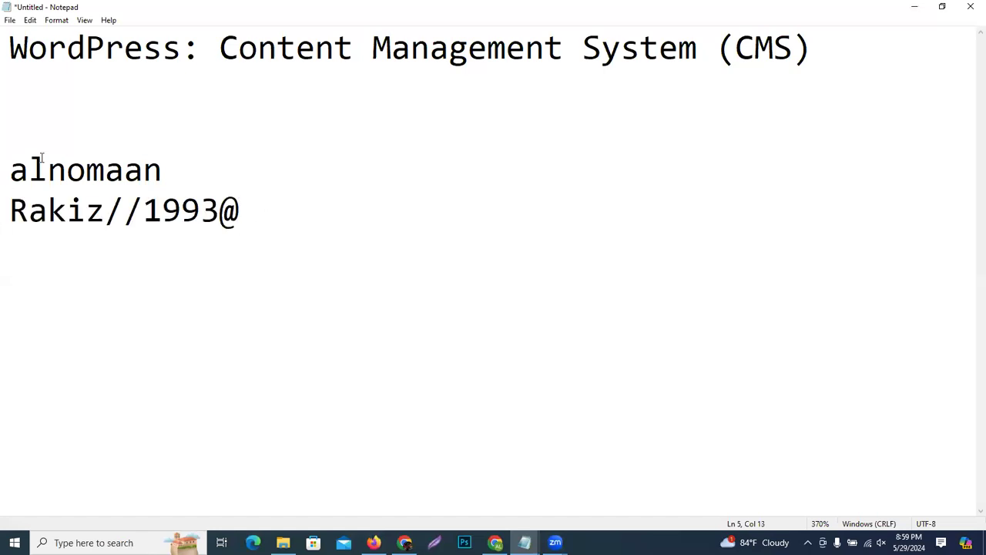
left_click_drag(5, 168, 219, 209)
left_click(247, 234)
left_click(6, 168)
type("user name")
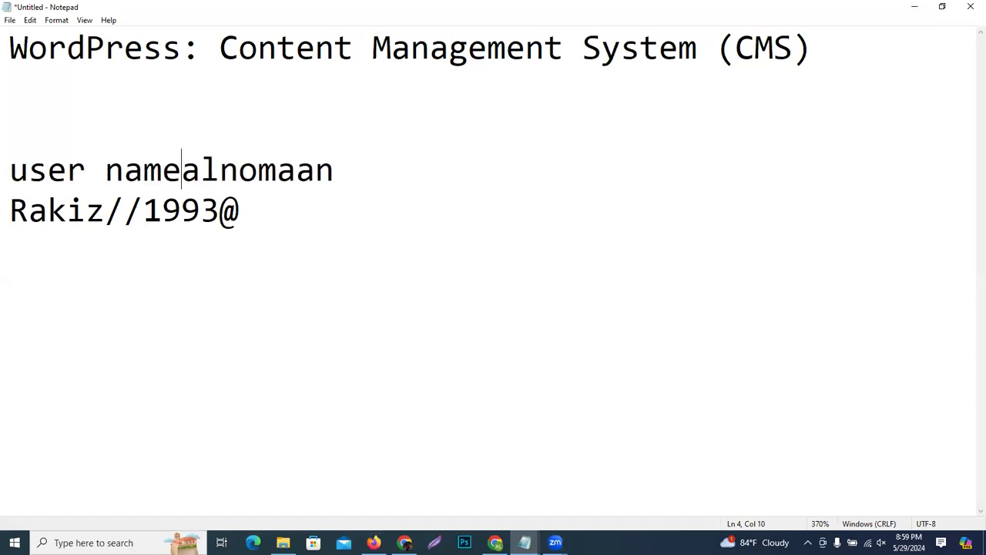
type(":")
Step: Label the password line 'Password :' with spaces around the colon, then minimise Notepad
left_click(6, 219)
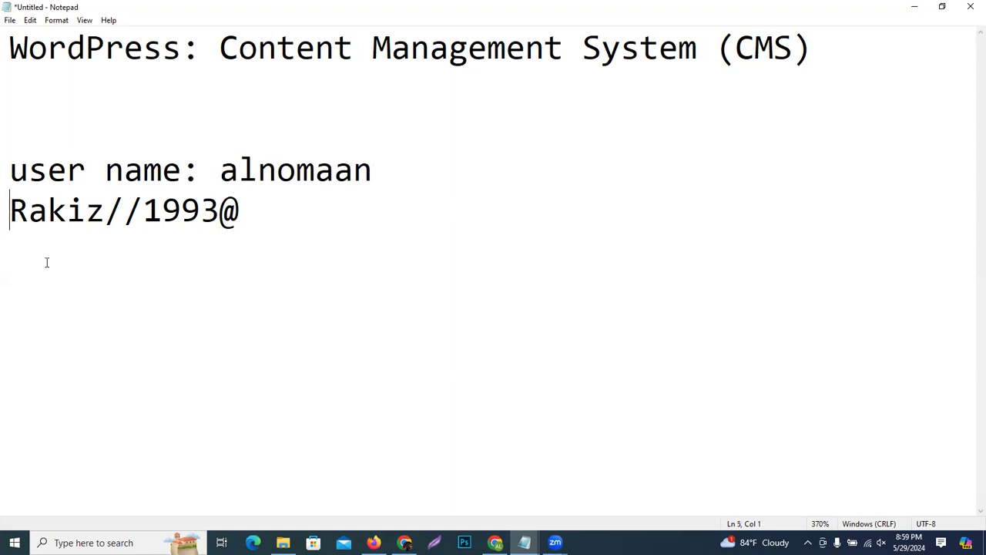
type("Pass")
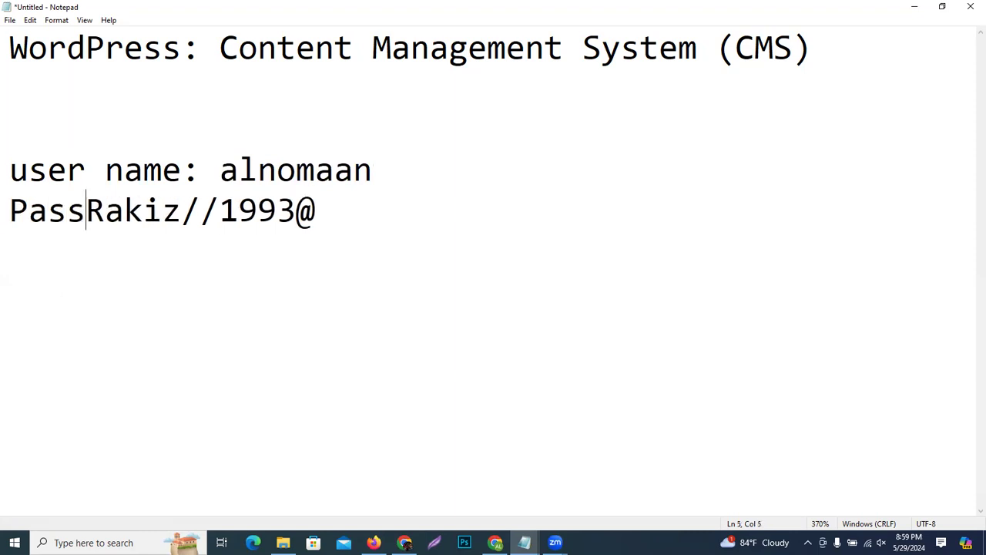
type("word")
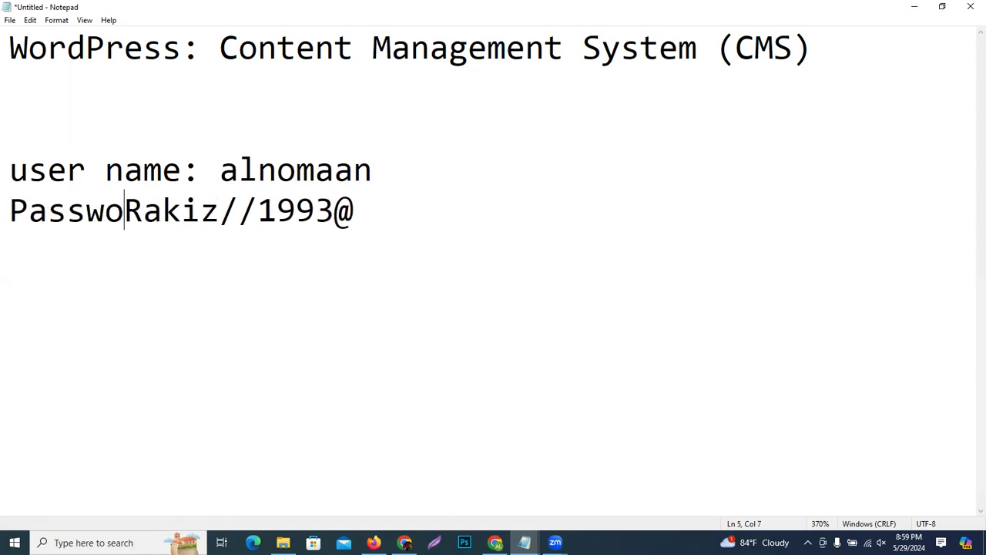
type(":")
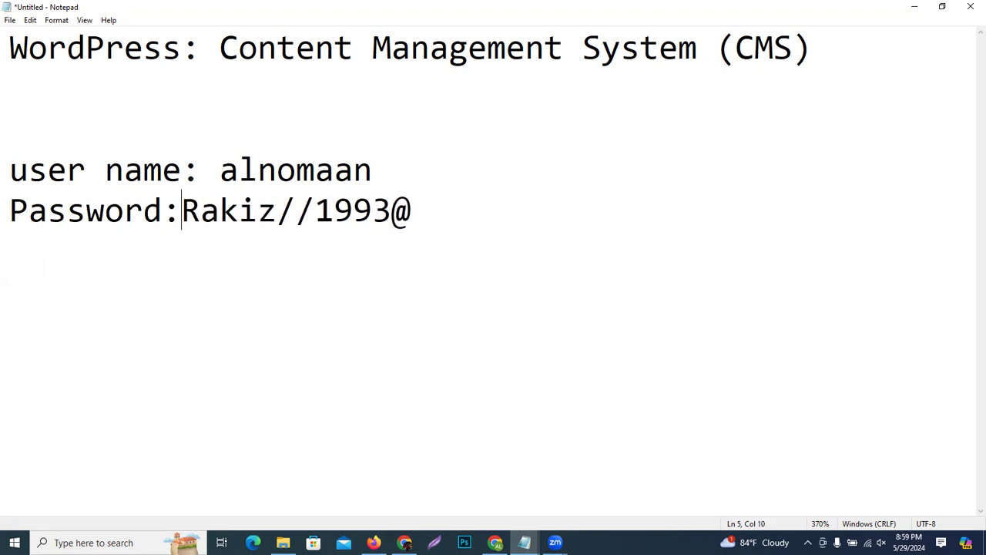
key("Left")
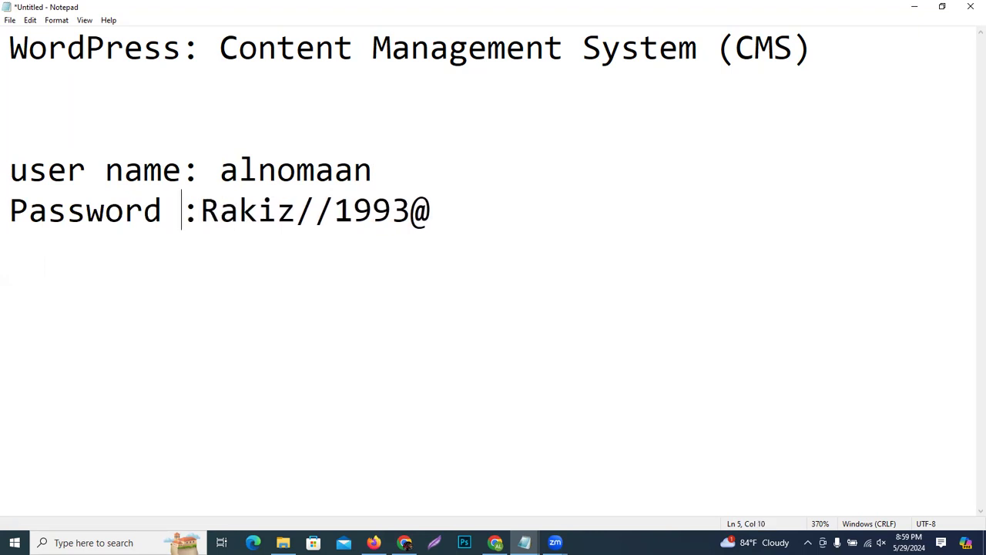
key("Right")
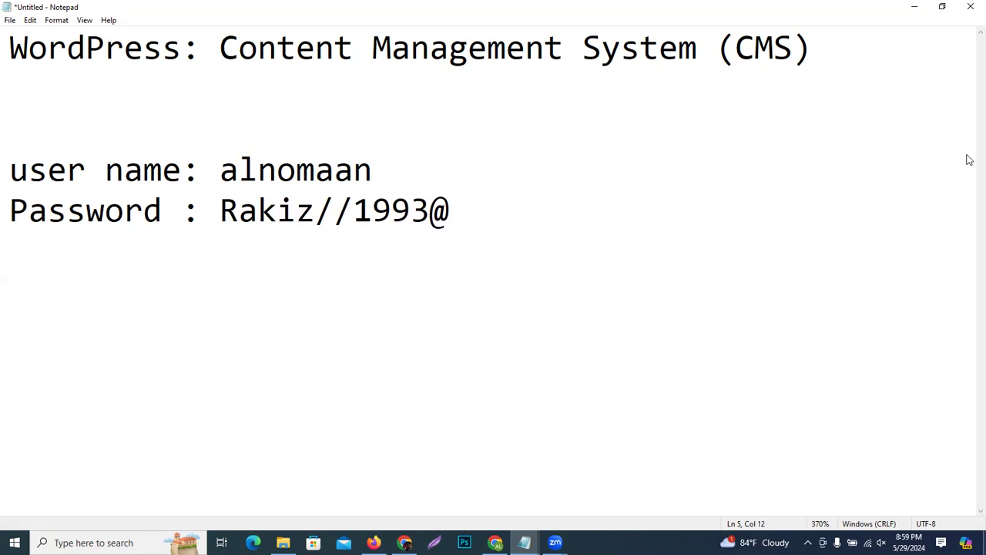
left_click(911, 9)
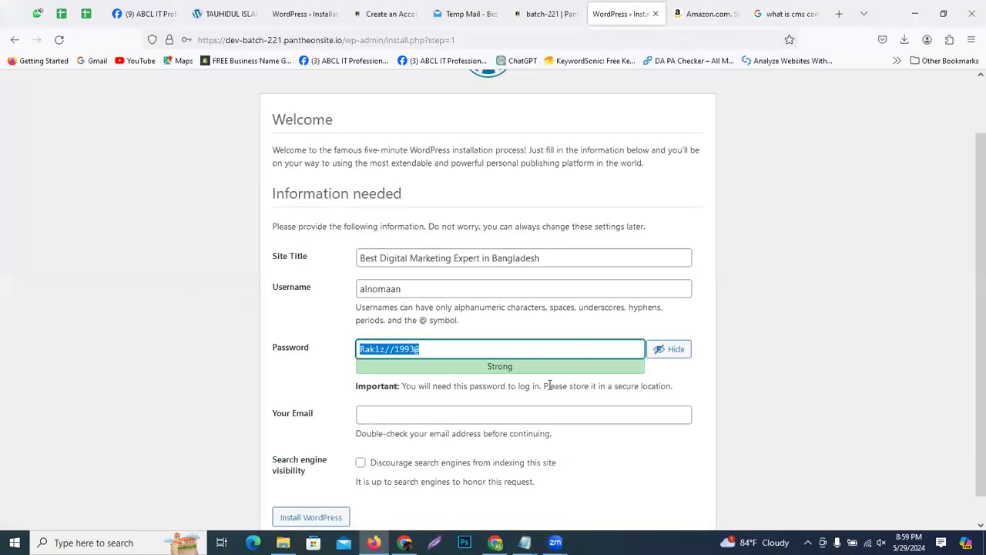
Step: Fill the Your Email field with the saved Gmail address from the autofill suggestions
scroll(416, 408, "down", 1)
left_click(407, 389)
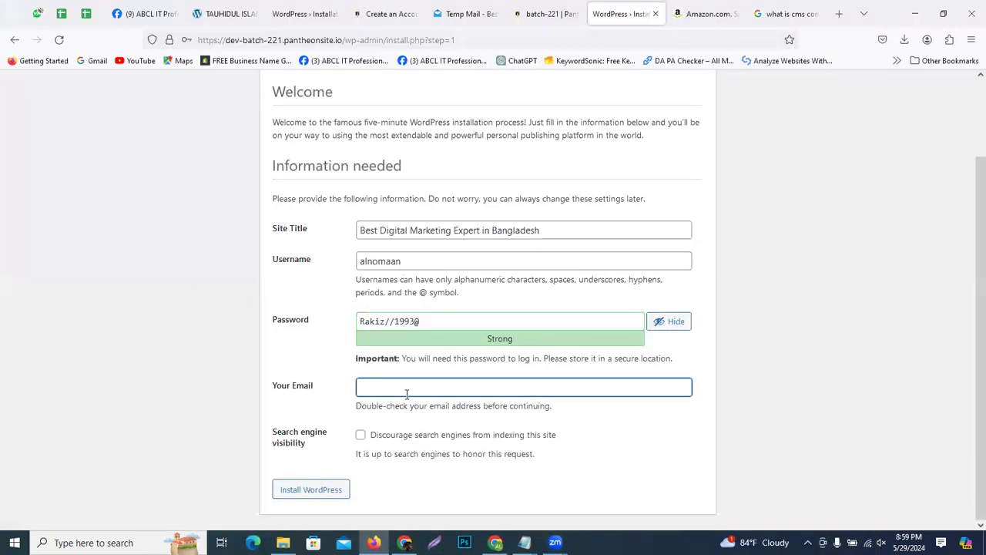
type("k")
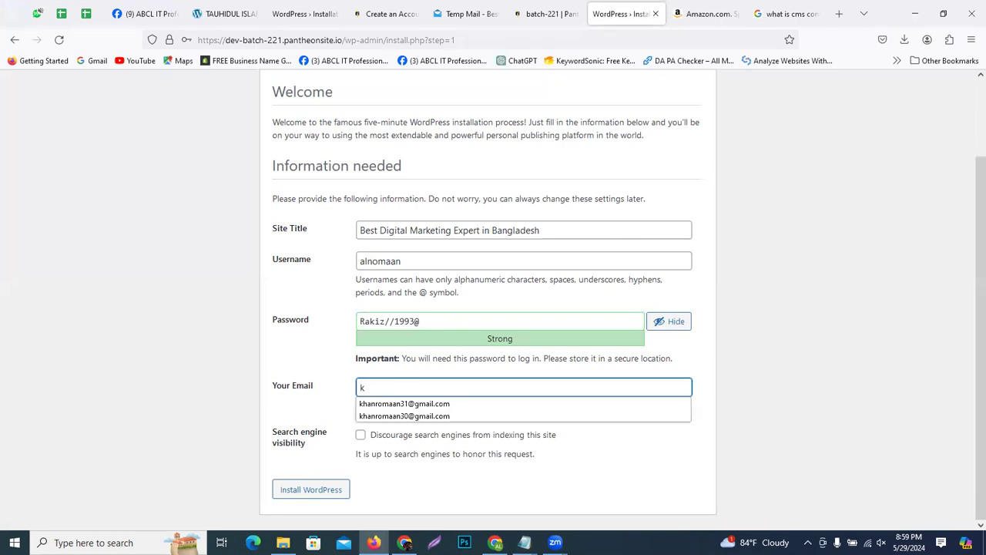
left_click(445, 403)
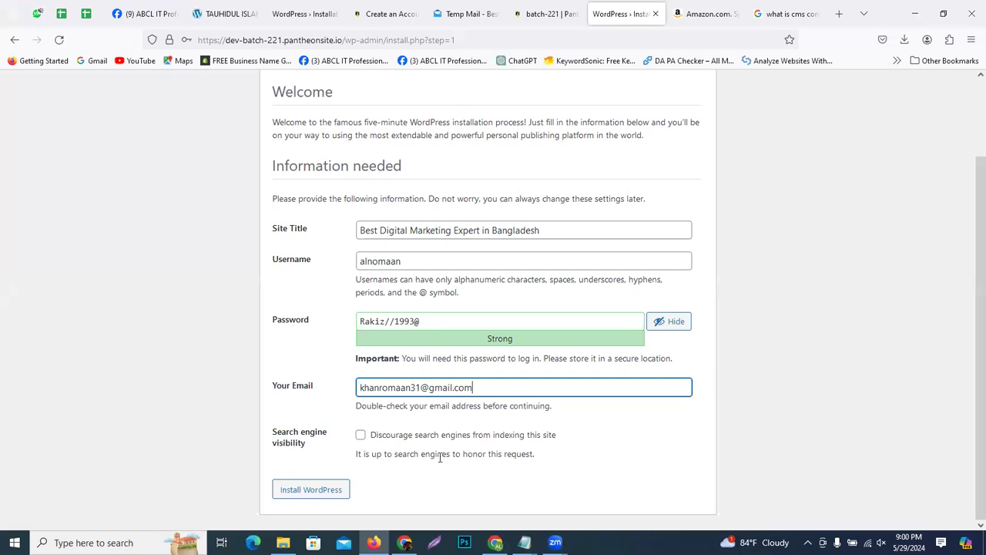
Step: Zoom the install page in two levels, leaving 'Discourage search engines' unchecked
key("ctrl+plus")
key("ctrl+plus")
key("ctrl+plus")
key("ctrl+plus")
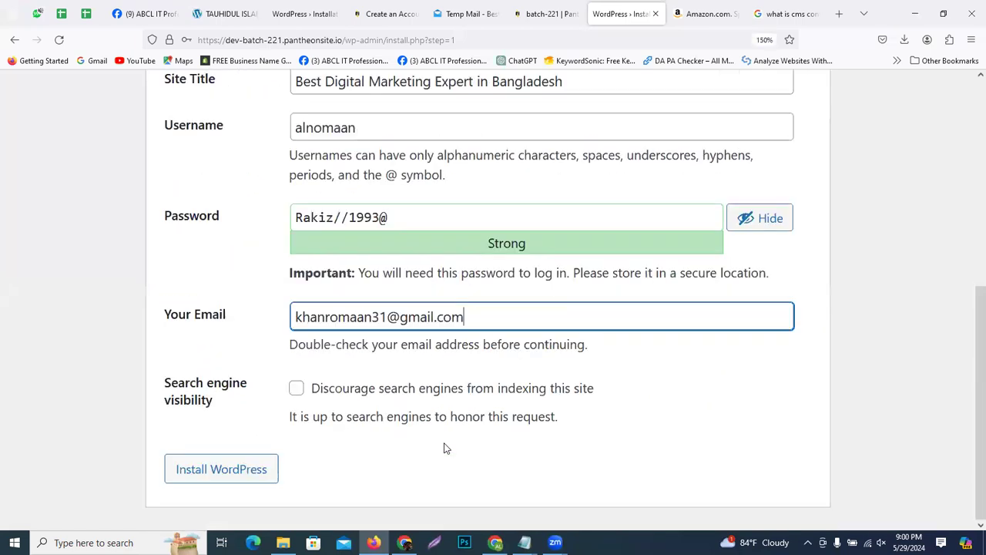
key("ctrl+plus")
key("ctrl+plus")
key("ctrl+plus")
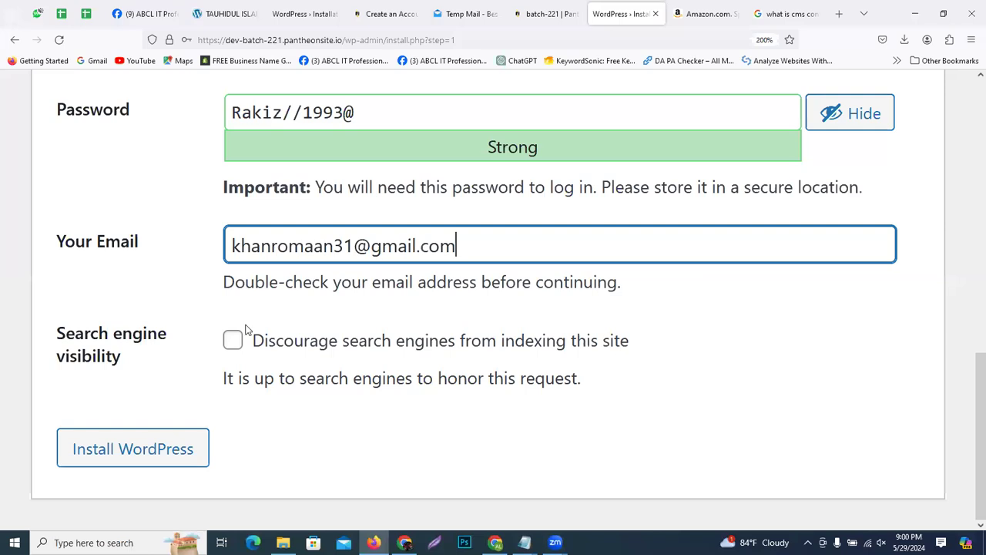
left_click_drag(254, 341, 337, 352)
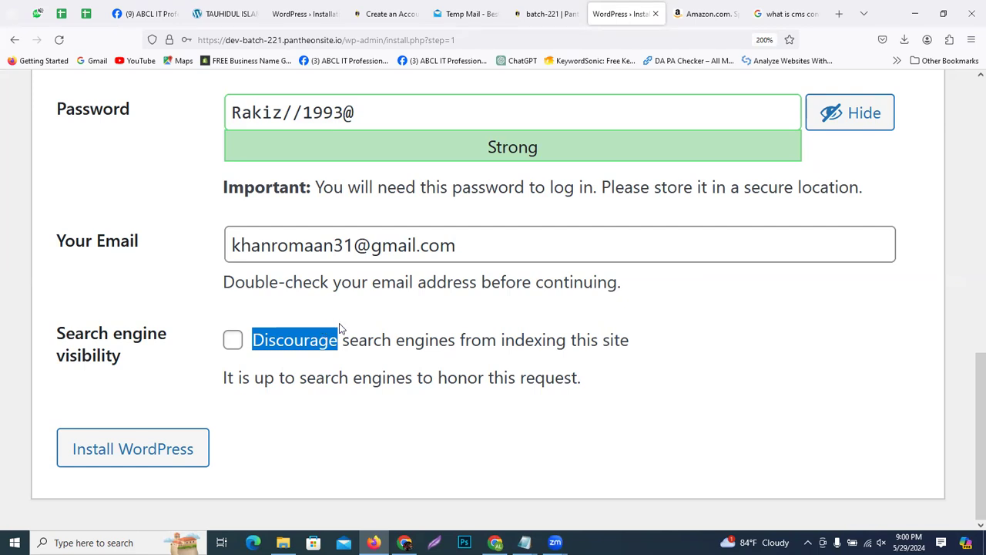
left_click(383, 355)
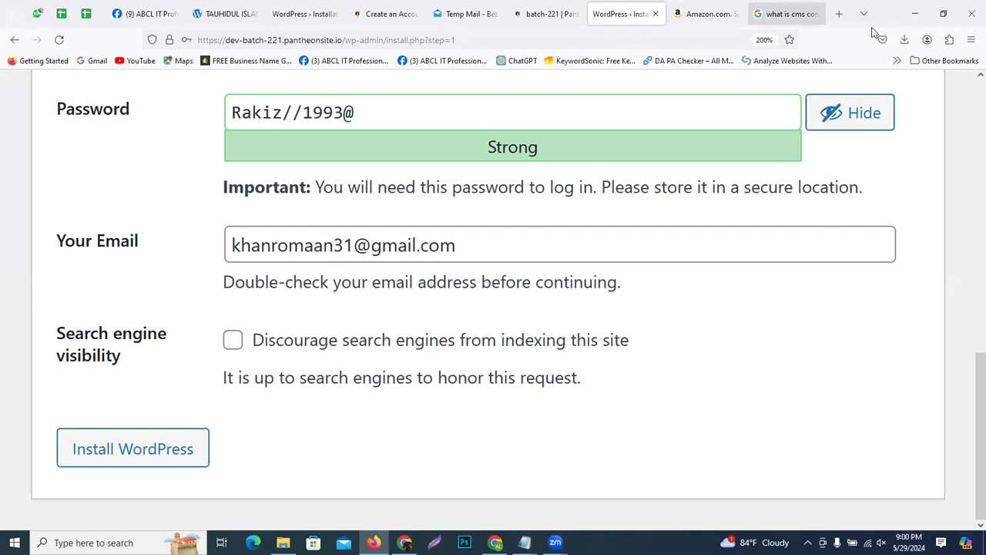
Step: Search Google for 'abcl it' in a new Firefox tab
left_click(839, 14)
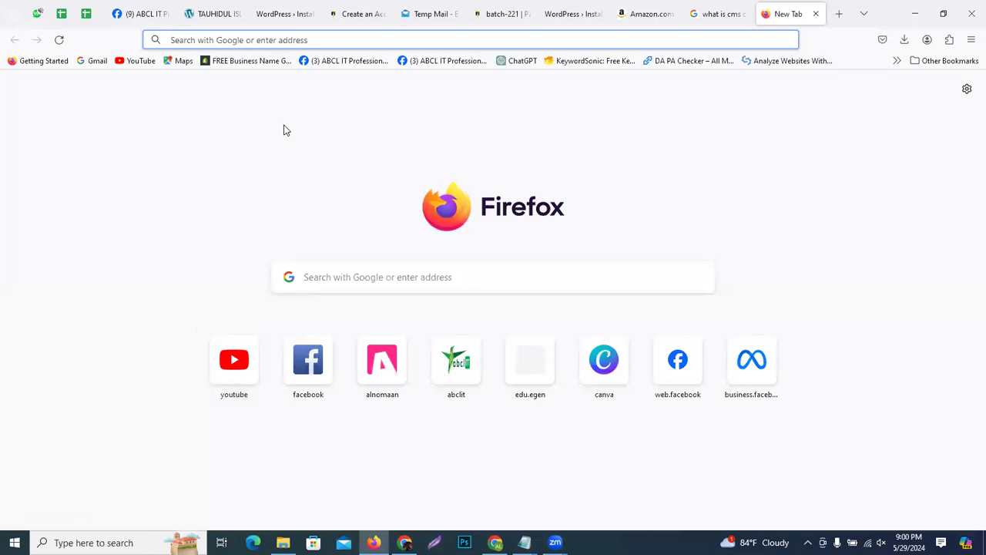
type("a")
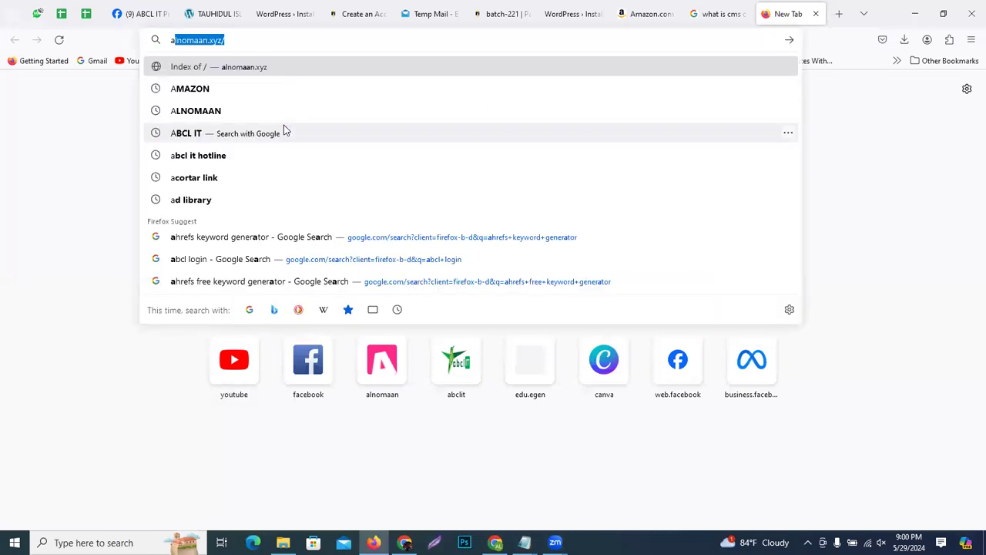
key("BackSpace")
key("BackSpace")
type("abcl")
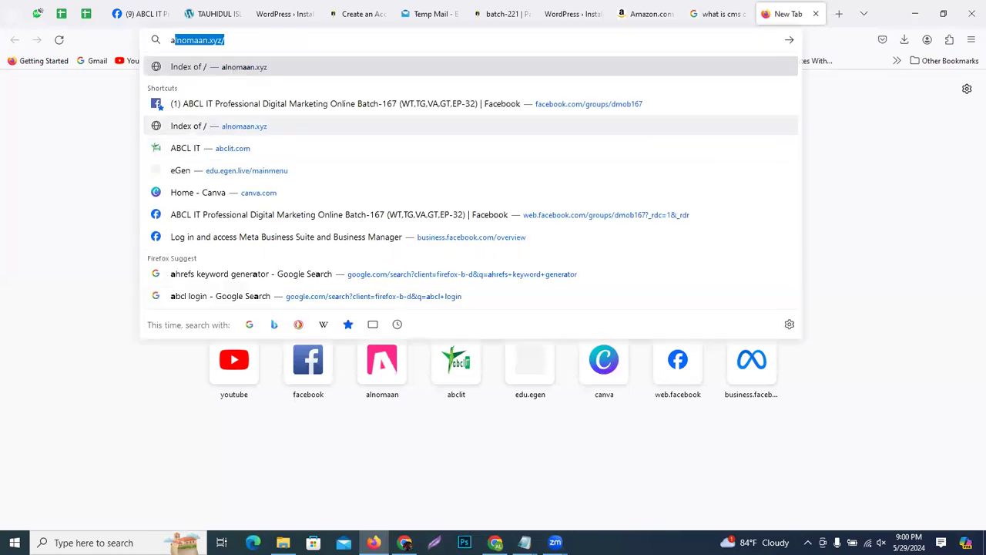
type(" it")
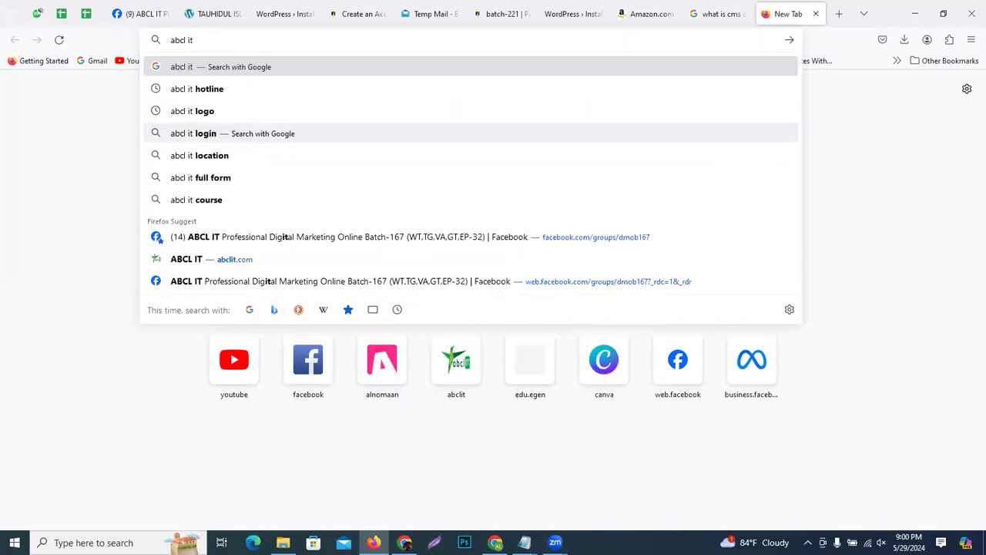
key("Return")
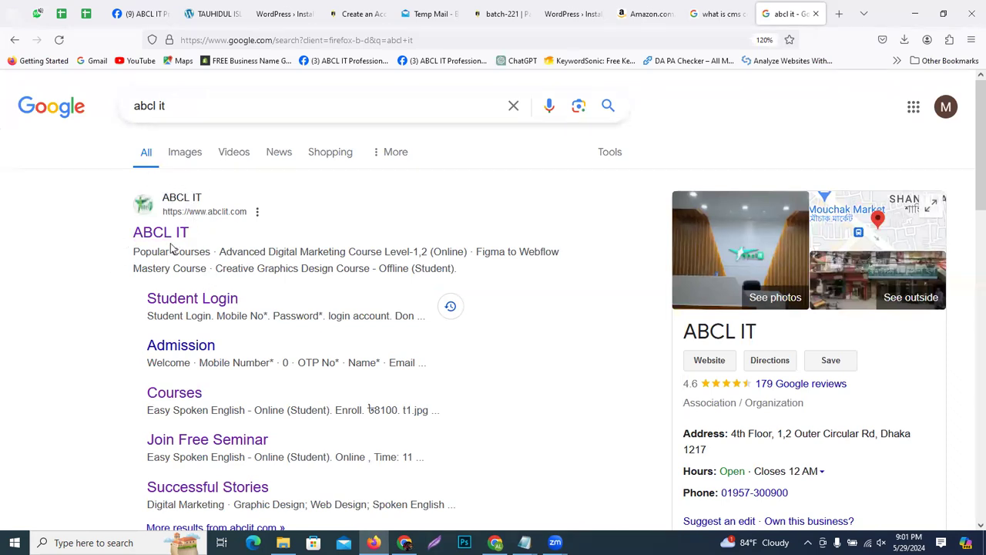
left_click_drag(182, 105, 100, 109)
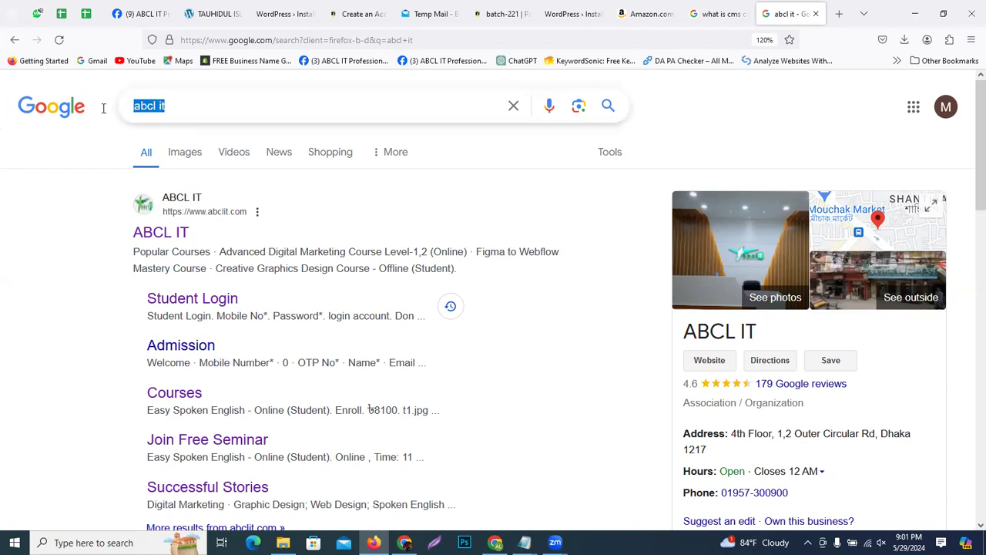
left_click(57, 253)
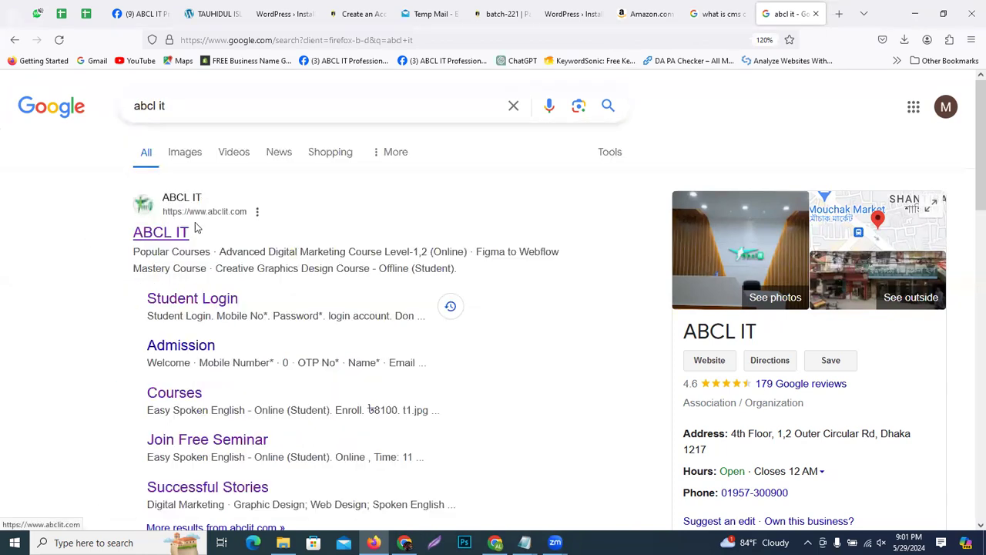
left_click(174, 105)
left_click_drag(165, 106, 115, 107)
left_click(47, 260)
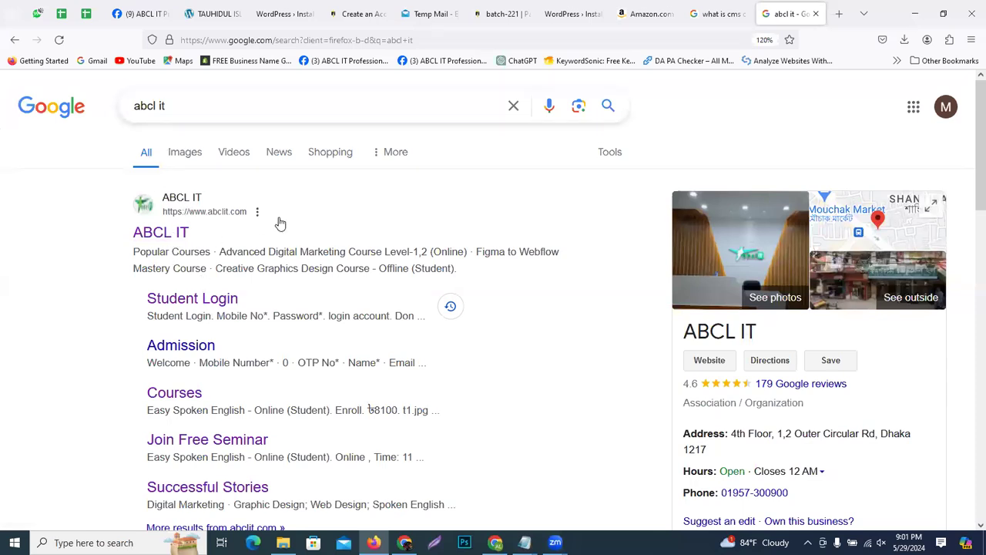
left_click_drag(171, 106, 121, 106)
left_click(44, 227)
Step: Cycle through the open tabs and return to the WordPress Installation tab
scroll(336, 352, "down", 5)
scroll(336, 352, "down", 8)
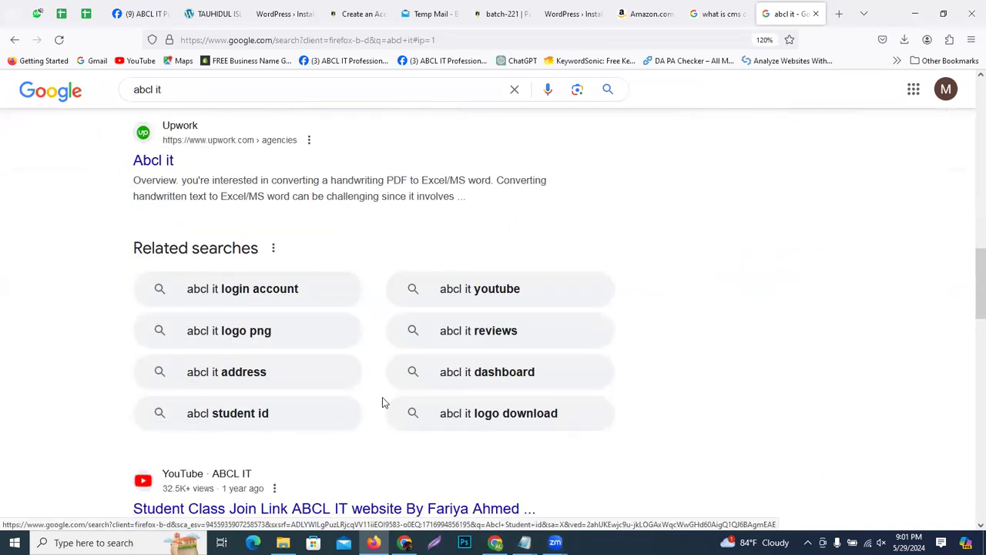
scroll(331, 379, "up", 9)
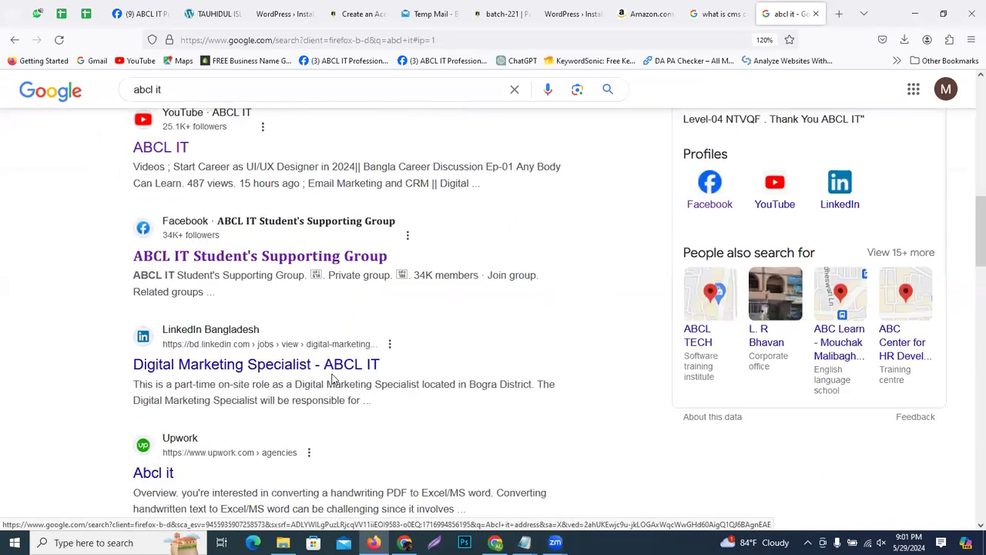
scroll(334, 379, "up", 3)
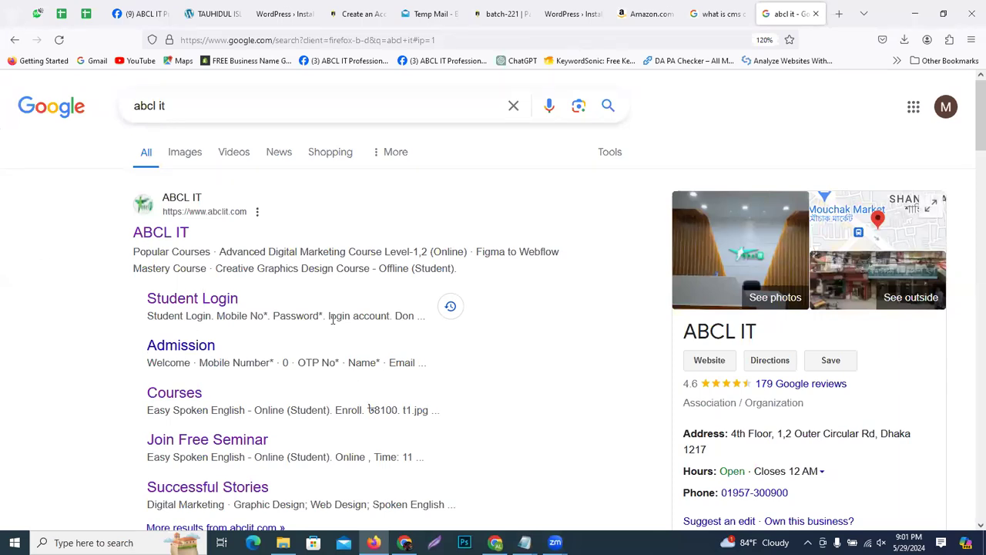
left_click(716, 14)
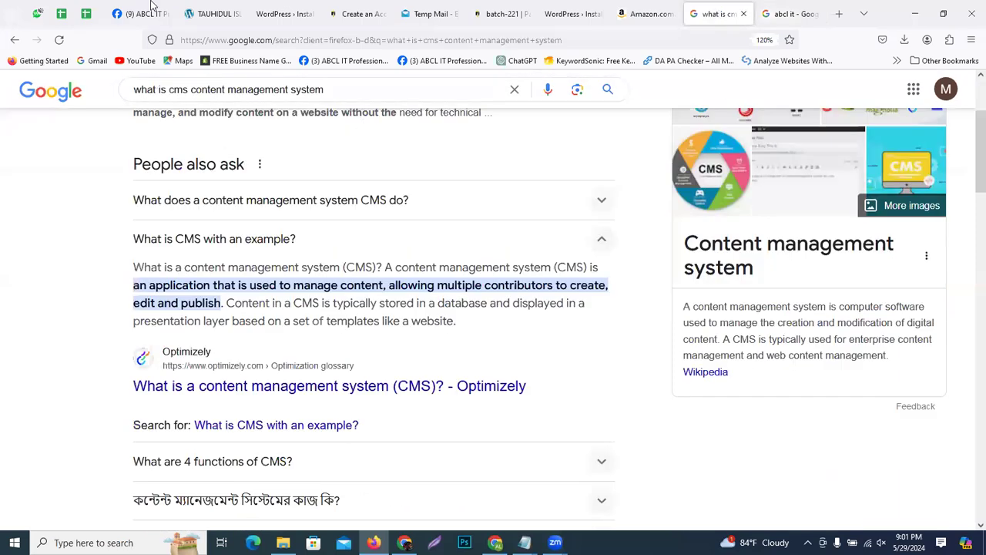
left_click(209, 14)
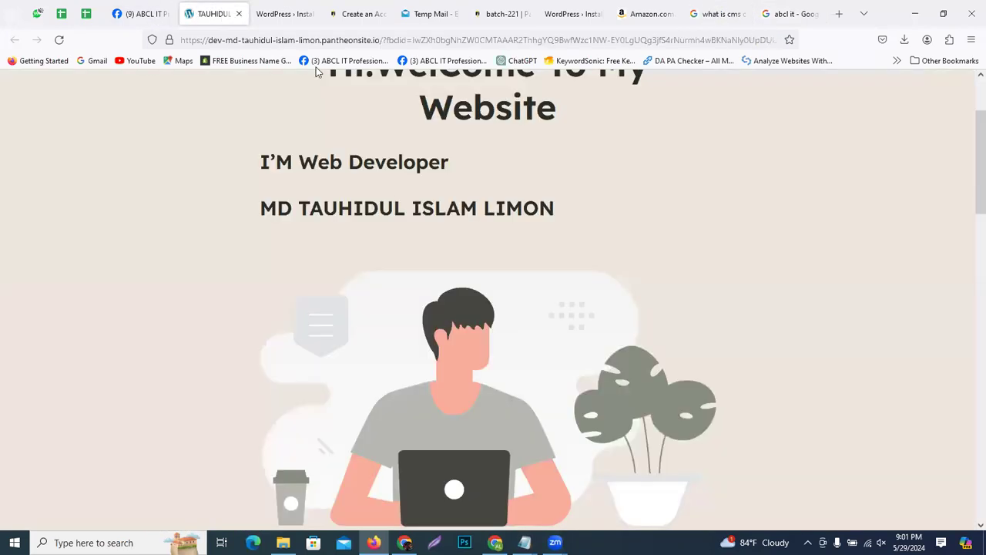
left_click(495, 542)
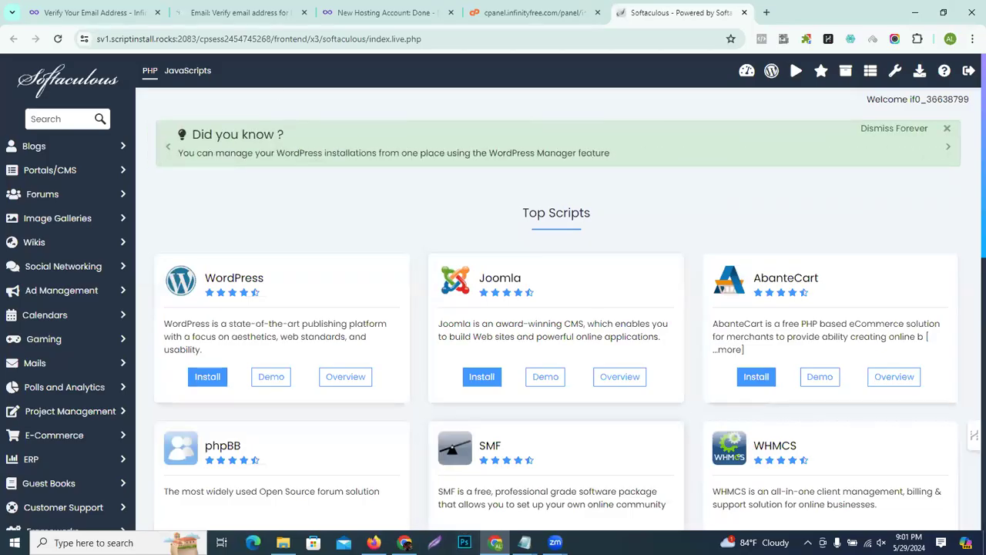
key("alt+Tab")
left_click(790, 14)
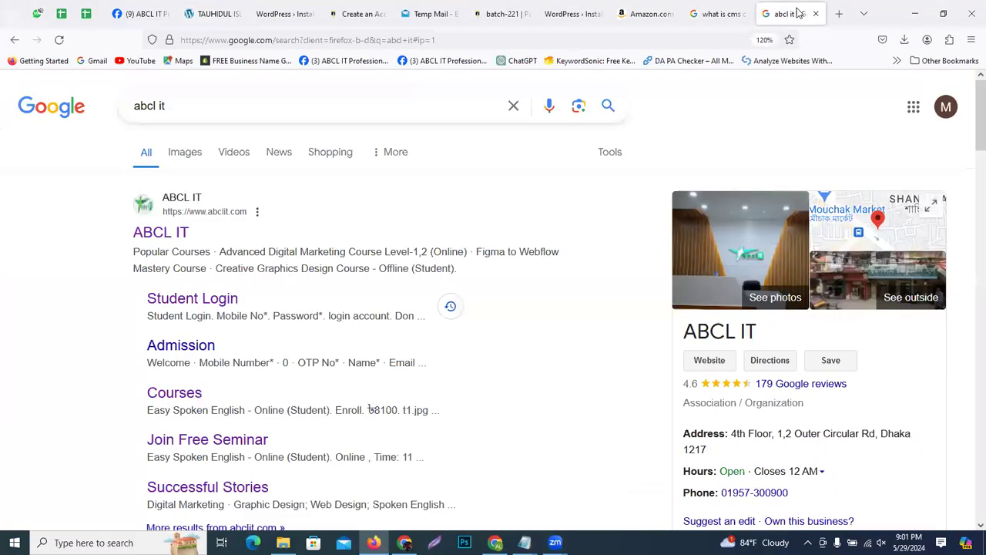
left_click(715, 17)
left_click(650, 14)
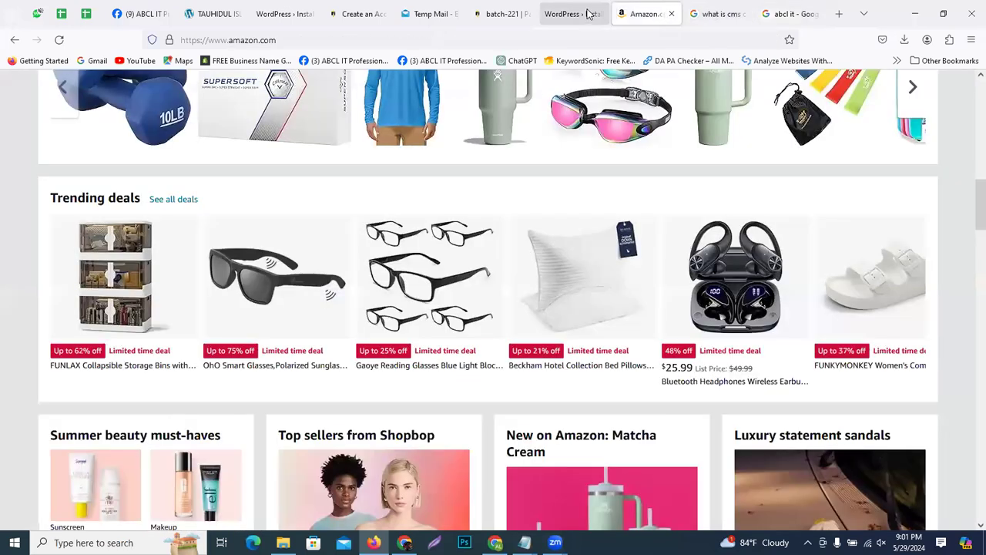
left_click(586, 14)
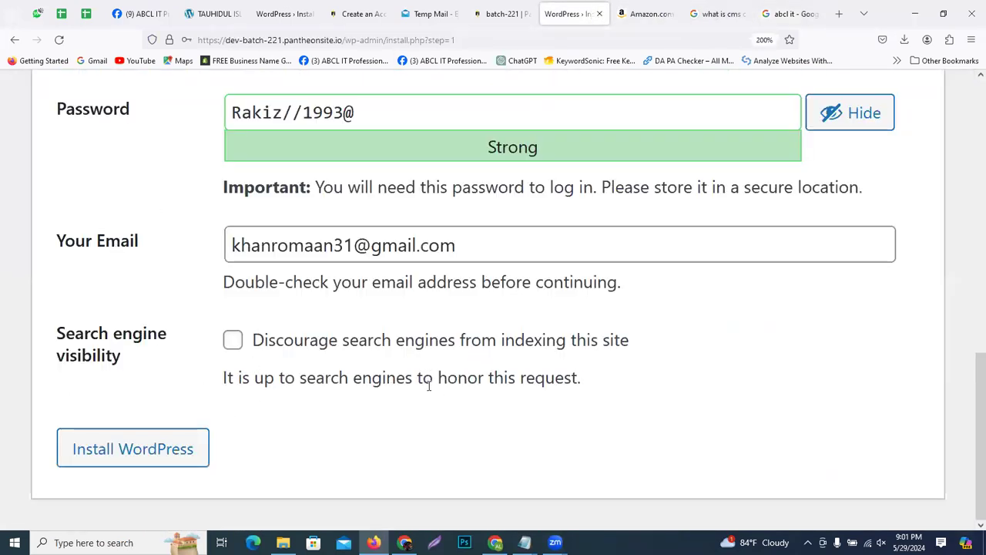
Step: Tick 'Discourage search engines from indexing this site' on the install form
left_click_drag(590, 381, 223, 377)
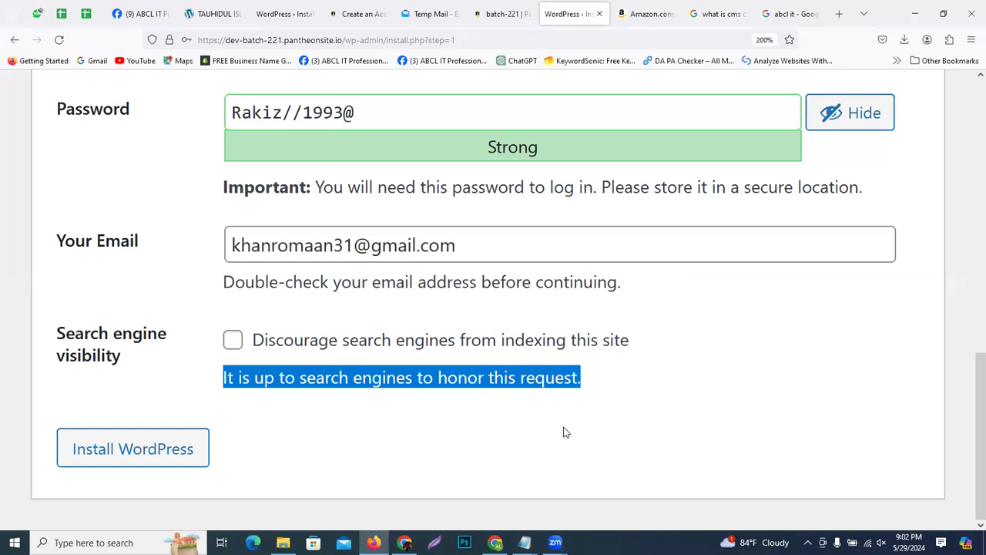
left_click(175, 373)
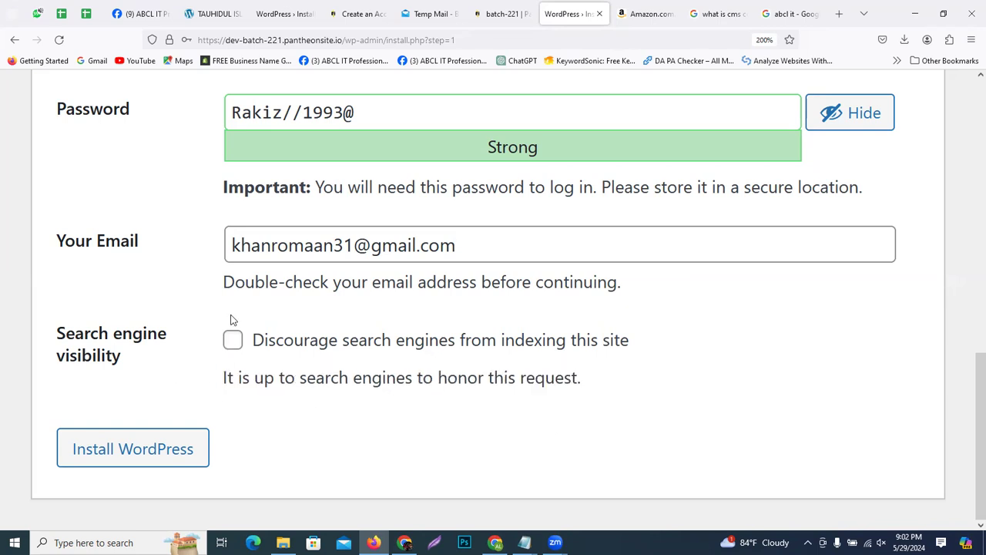
left_click(235, 340)
Step: Toggle the indexing checkbox off and back on, then zoom Firefox out to 133%
left_click(235, 341)
left_click(232, 341)
key("ctrl+minus")
key("ctrl+minus")
key("ctrl+minus")
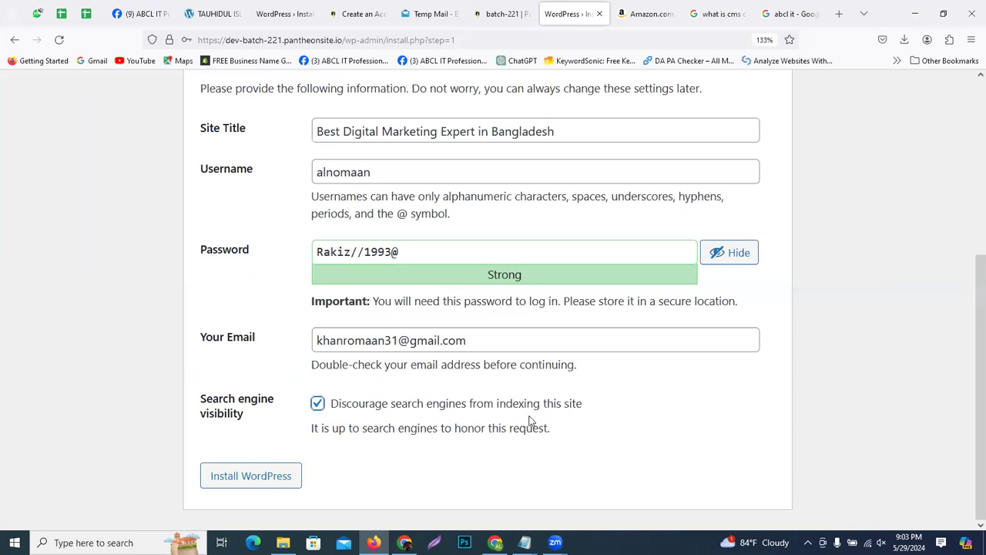
Step: Run Install WordPress, decline the browser's save-password prompt, and go to the Log In page
left_click(222, 480)
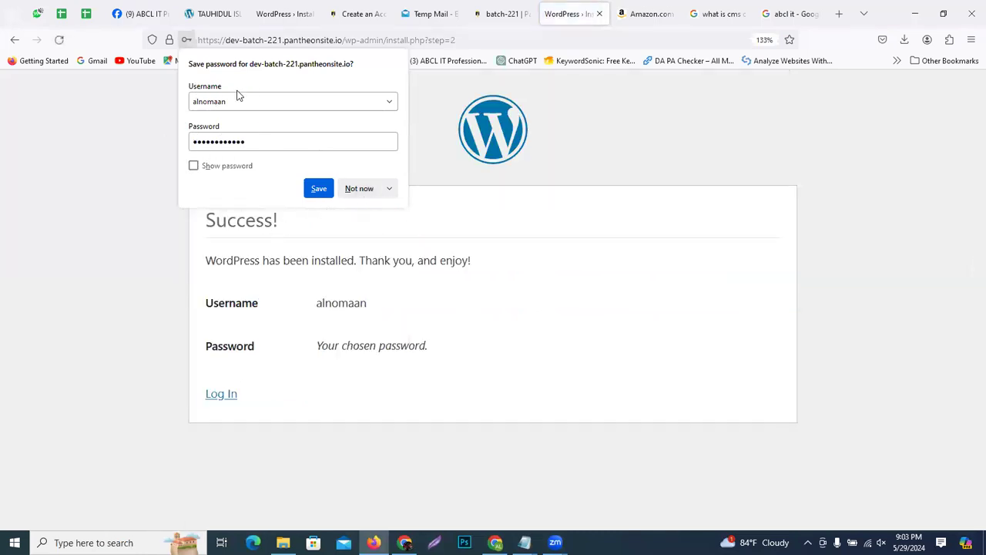
left_click(359, 191)
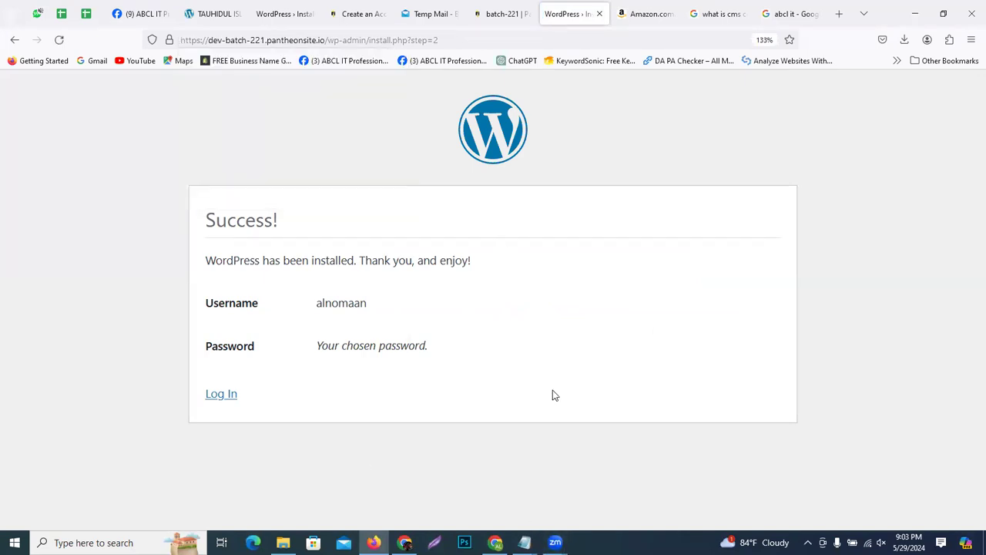
left_click(231, 395)
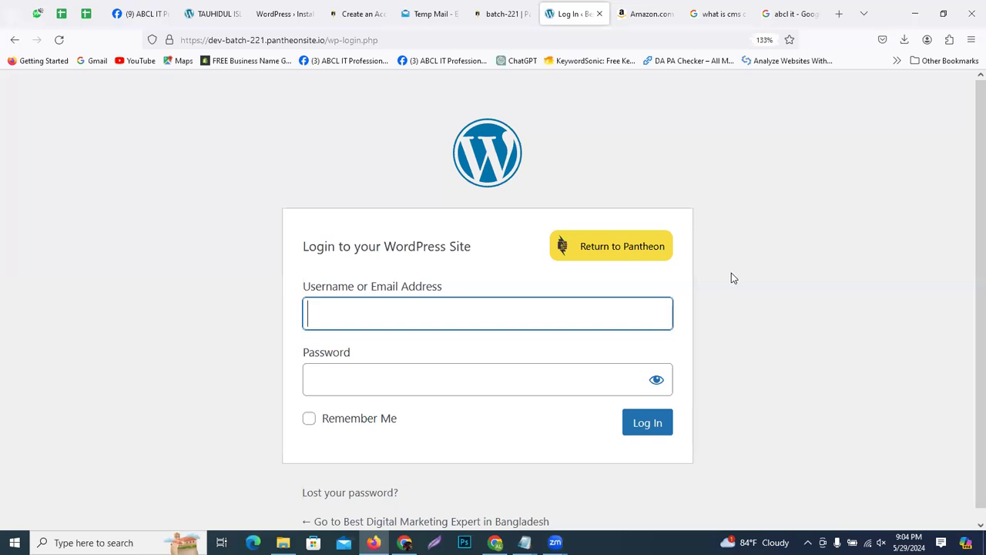
Step: Copy the admin username from the Notepad notes and paste it into the login form
left_click(376, 381)
left_click(394, 324)
left_click(348, 375)
left_click(326, 302)
key("ctrl+minus")
key("ctrl+minus")
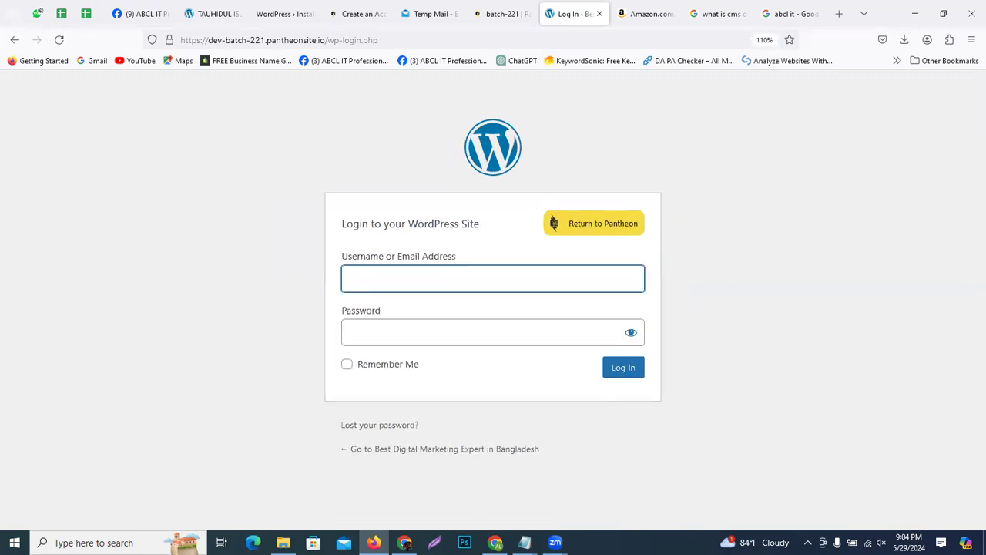
key("ctrl+minus")
key("ctrl+minus")
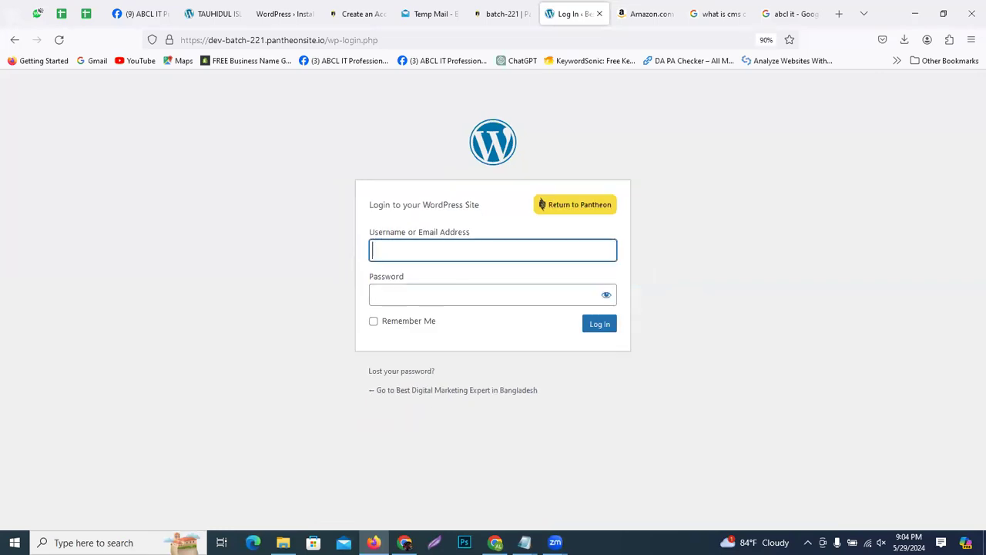
key("ctrl+plus")
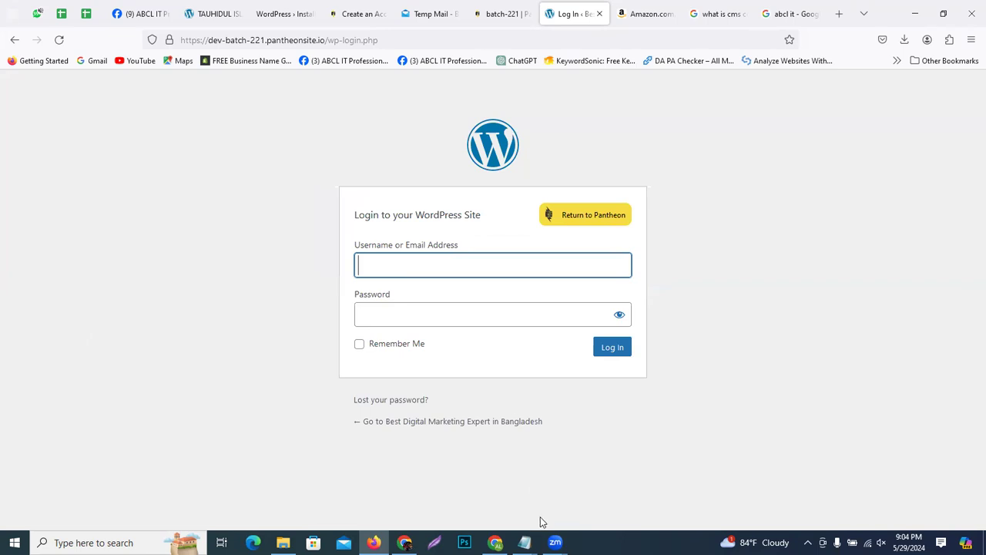
left_click(524, 543)
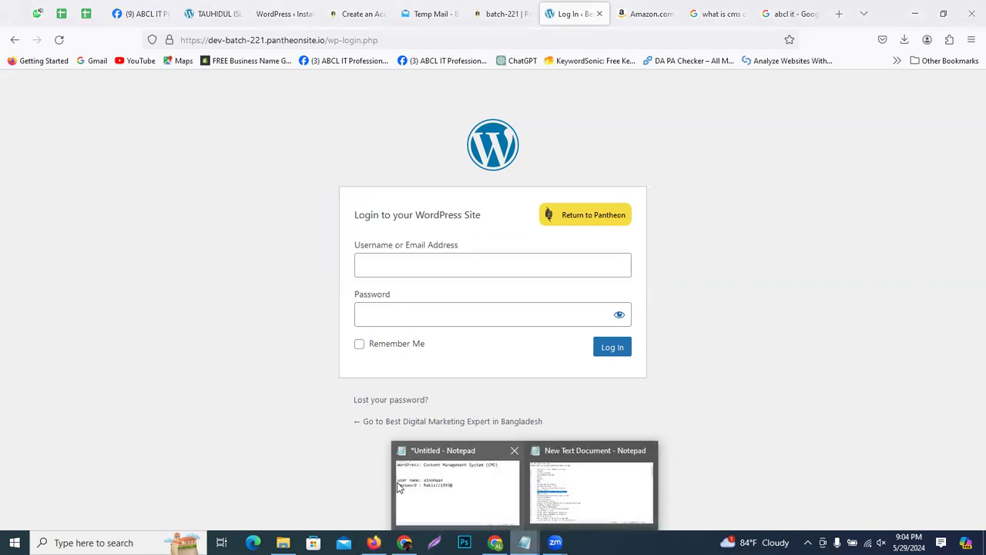
left_click(399, 488)
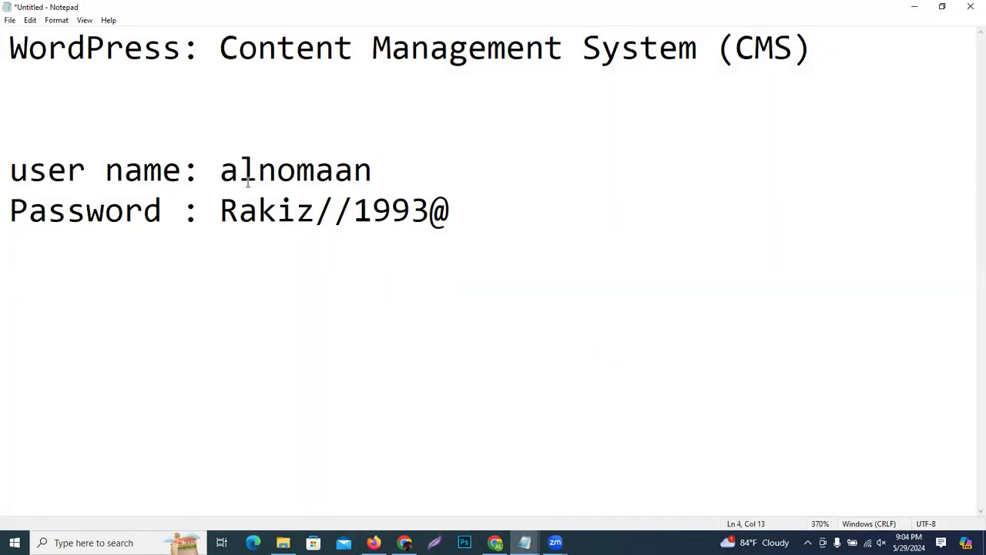
left_click_drag(220, 170, 471, 179)
key("ctrl+c")
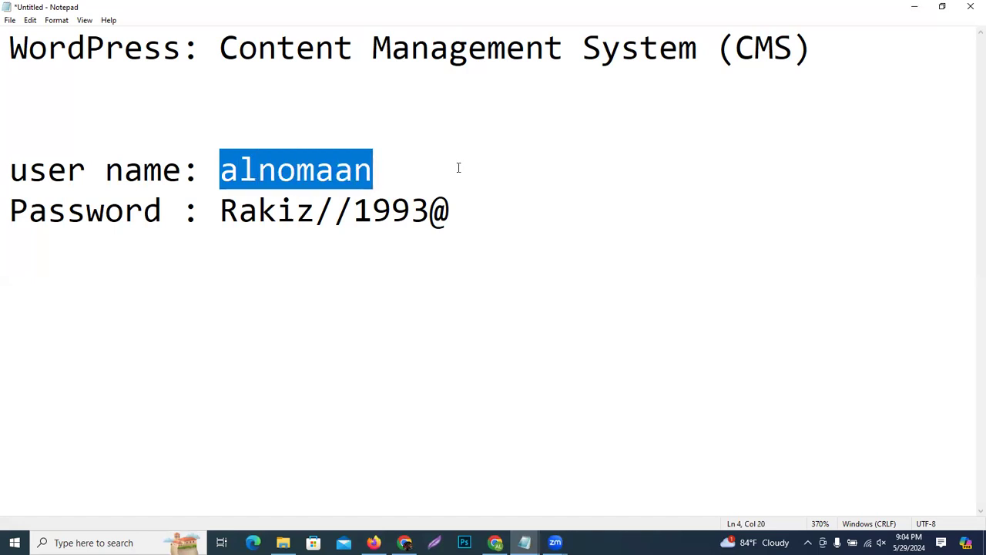
left_click(374, 542)
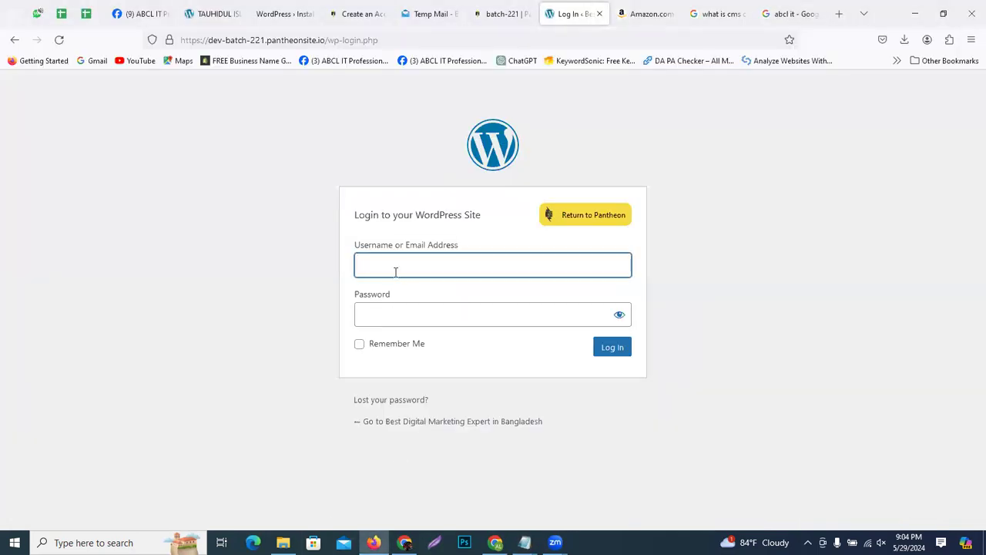
key("ctrl+v")
Step: Paste the saved password from the notes, tick Remember Me, and submit the login
mouse_move(524, 543)
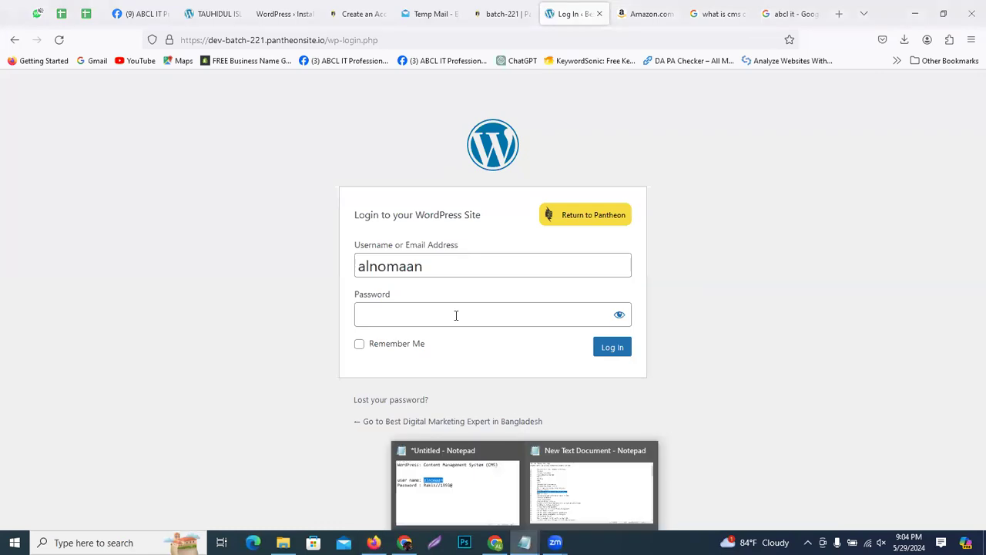
left_click(467, 477)
double_click(243, 220)
left_click(449, 224, "shift")
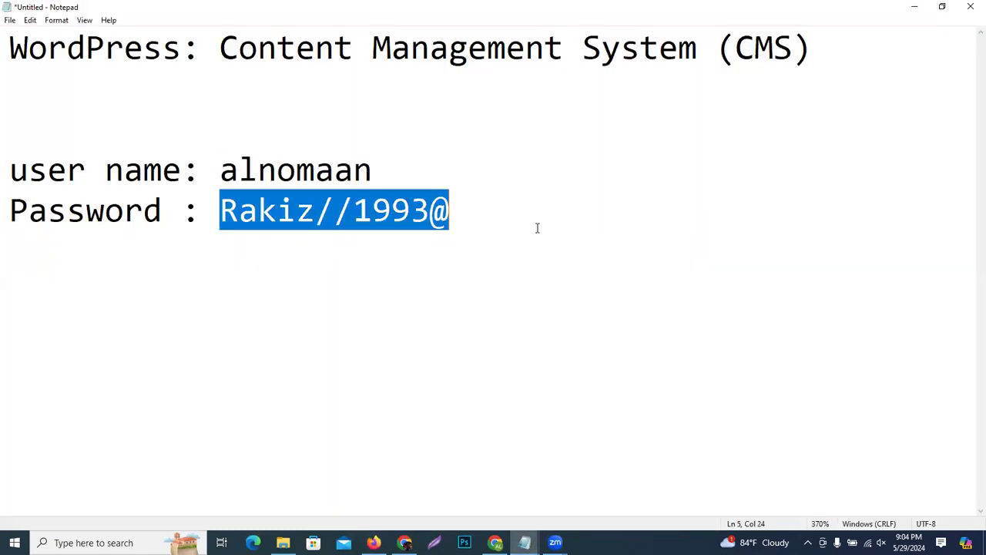
left_click(374, 542)
left_click(387, 312)
key("ctrl+v")
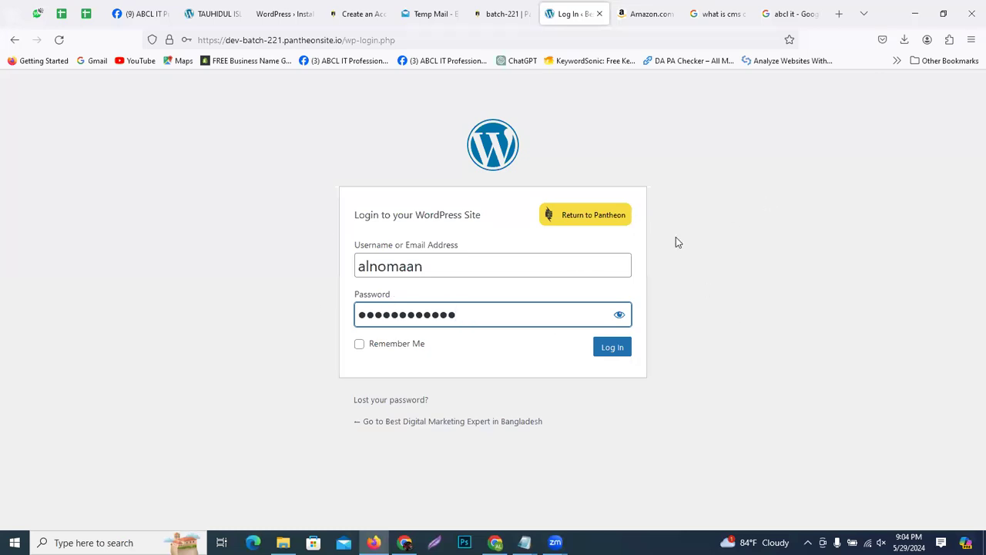
left_click(361, 346)
left_click(360, 345)
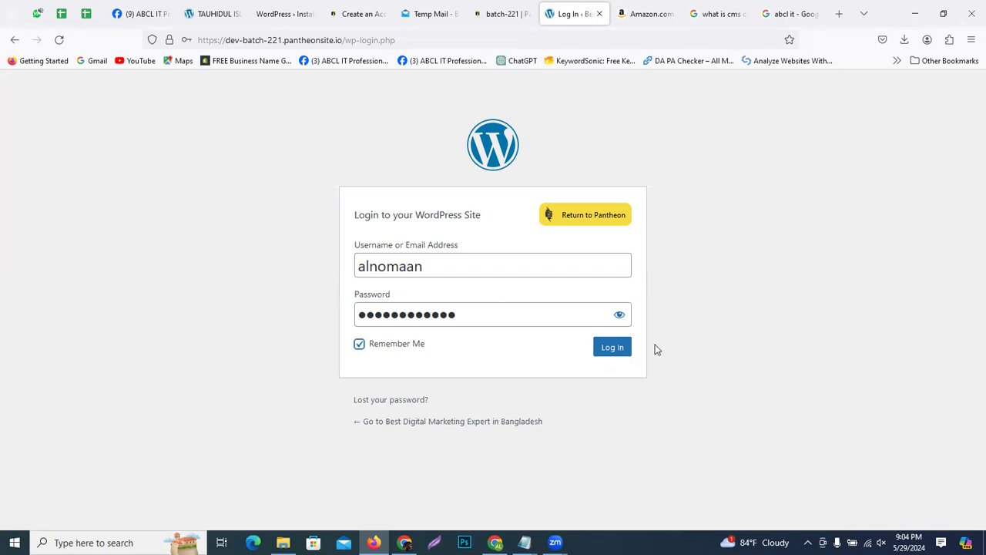
left_click(624, 355)
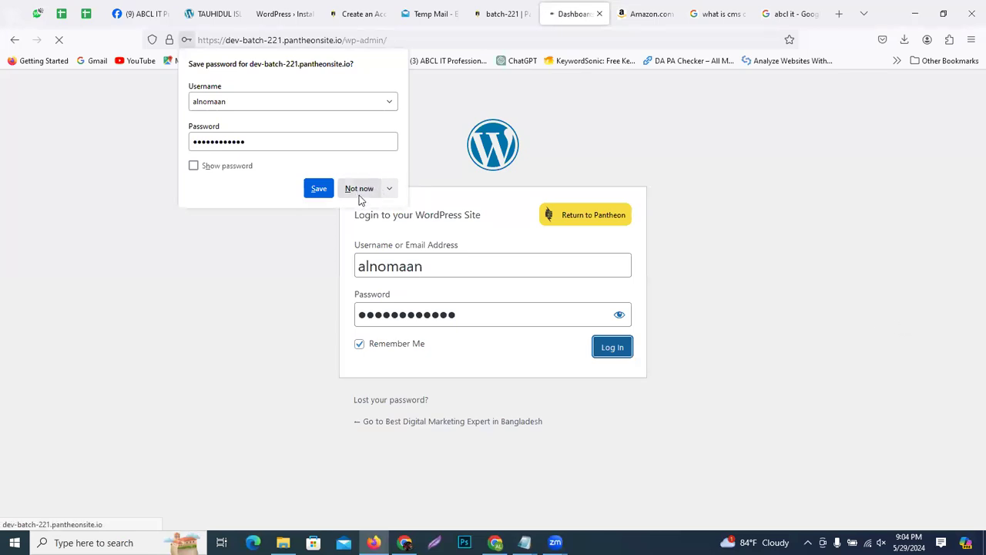
Step: Decline saving the login, close the Amazon tab, and switch to the loading Dashboard tab
left_click(359, 189)
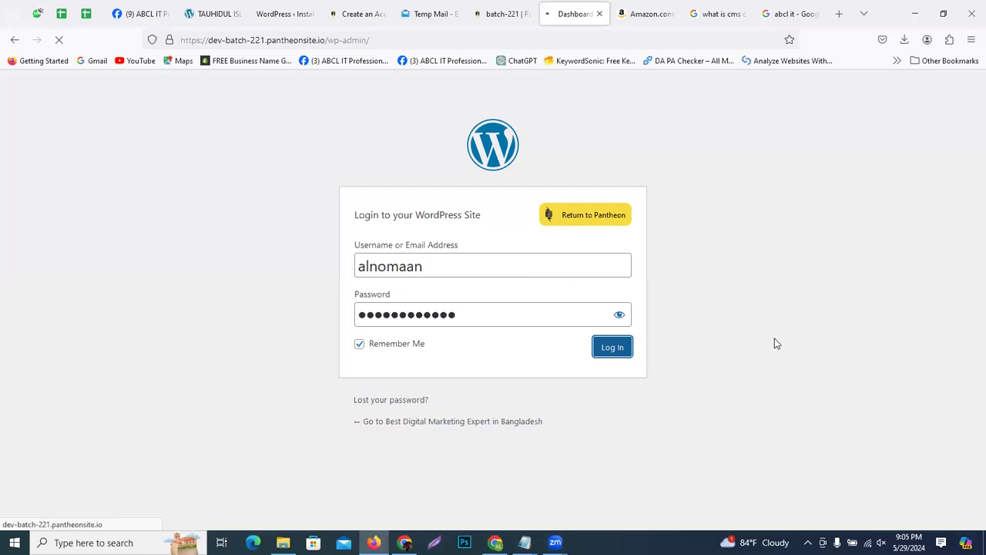
left_click(675, 17)
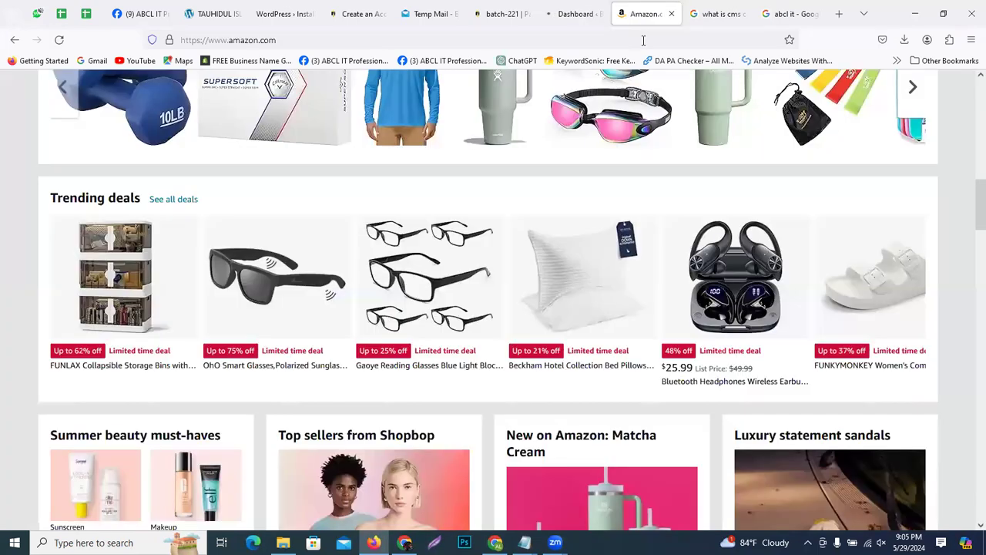
left_click(671, 14)
left_click(578, 14)
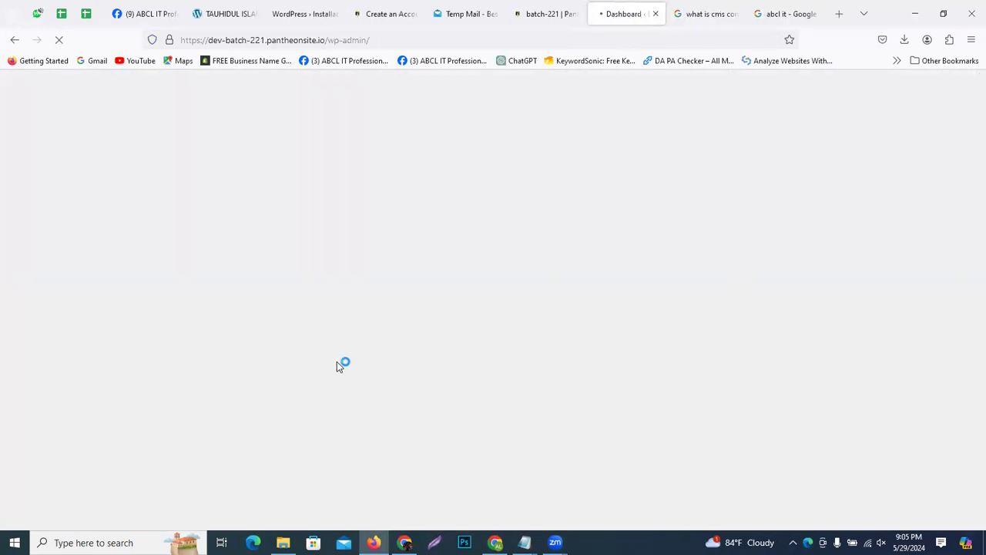
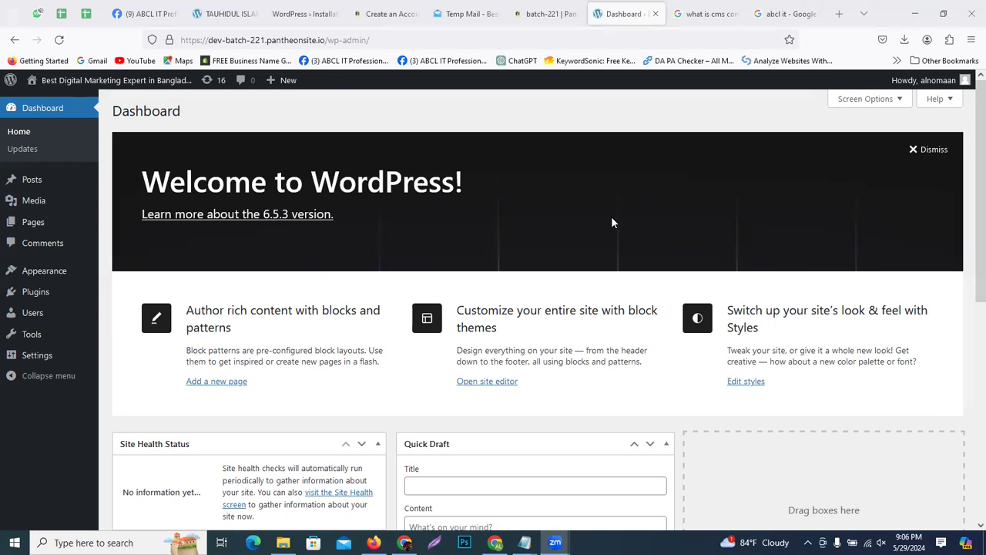
Step: Glance over the Facebook group page in its browser tab
left_click(146, 13)
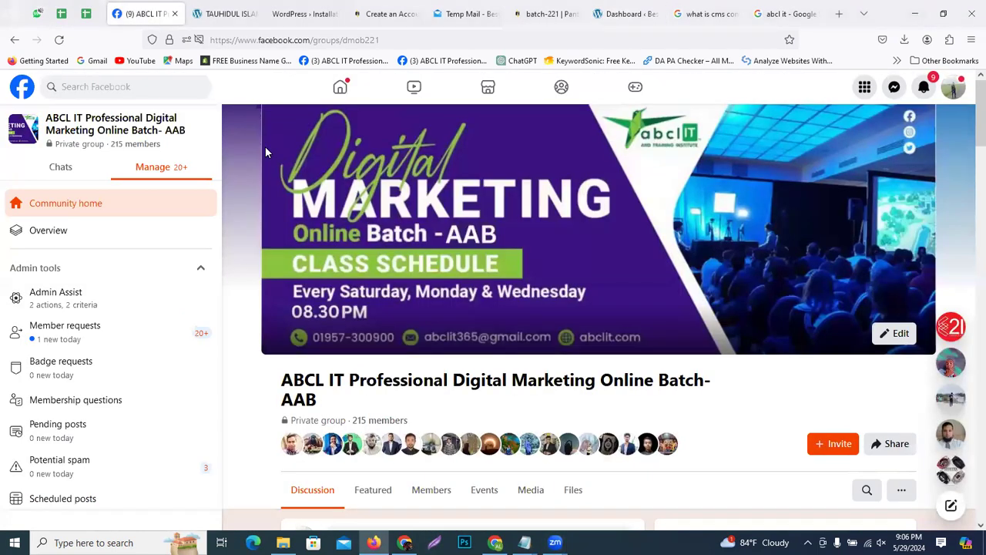
scroll(315, 413, "down", 5)
scroll(374, 439, "up", 2)
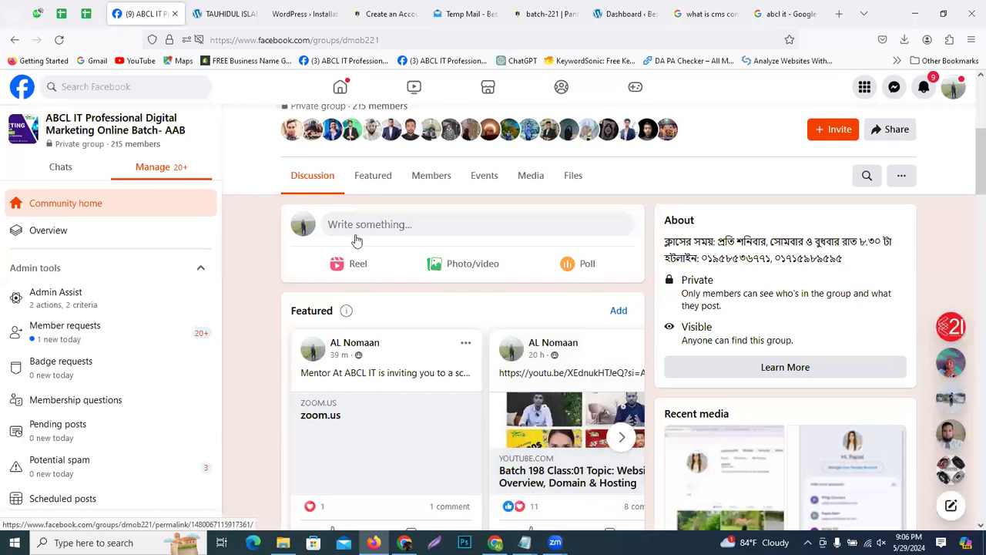
Step: Back on the WordPress Dashboard, look over the admin sidebar menus, then open a blank new tab
left_click(621, 11)
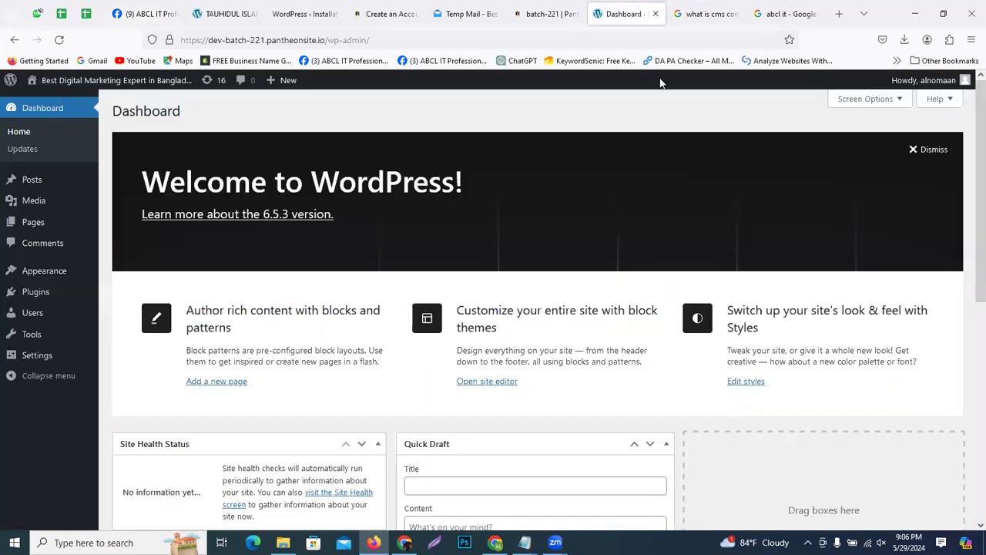
left_click(660, 82)
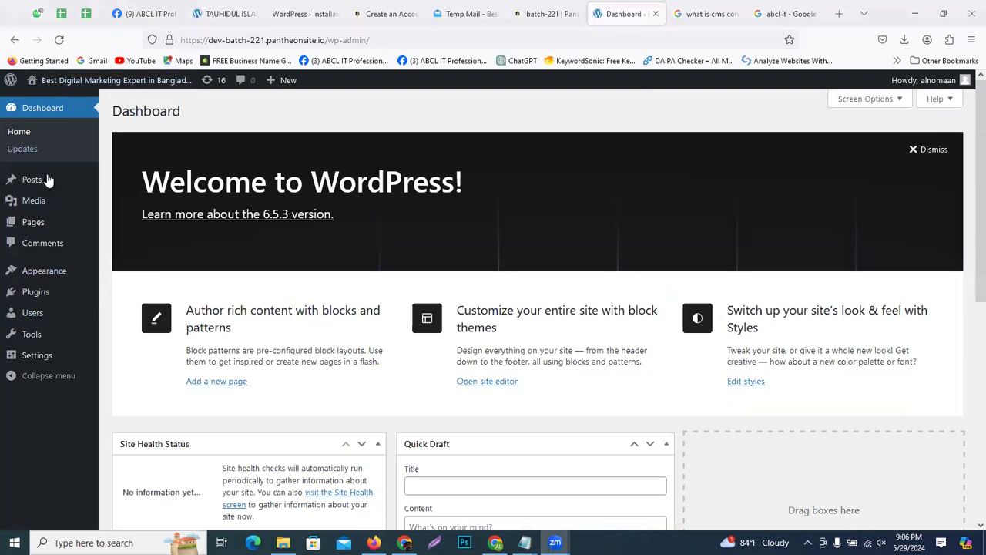
mouse_move(45, 198)
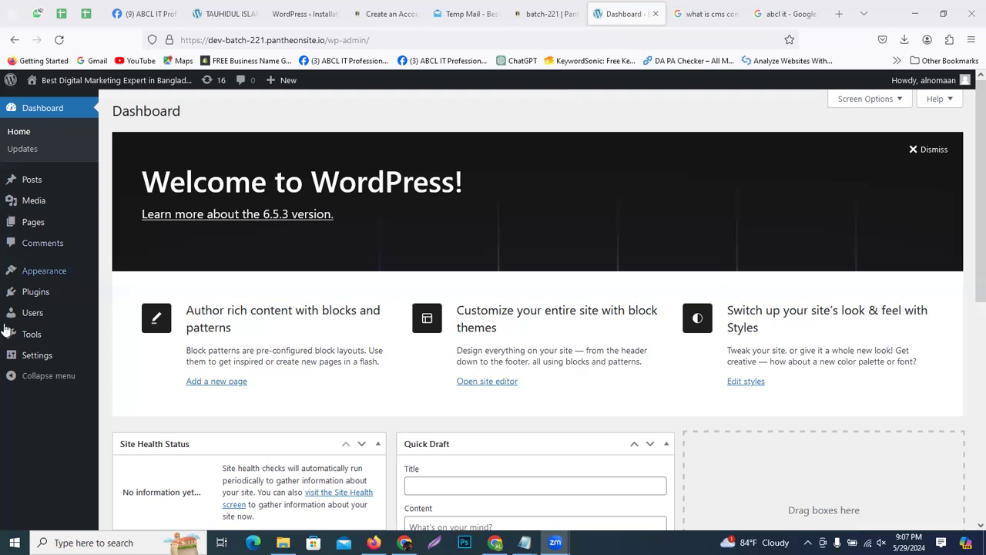
mouse_move(10, 83)
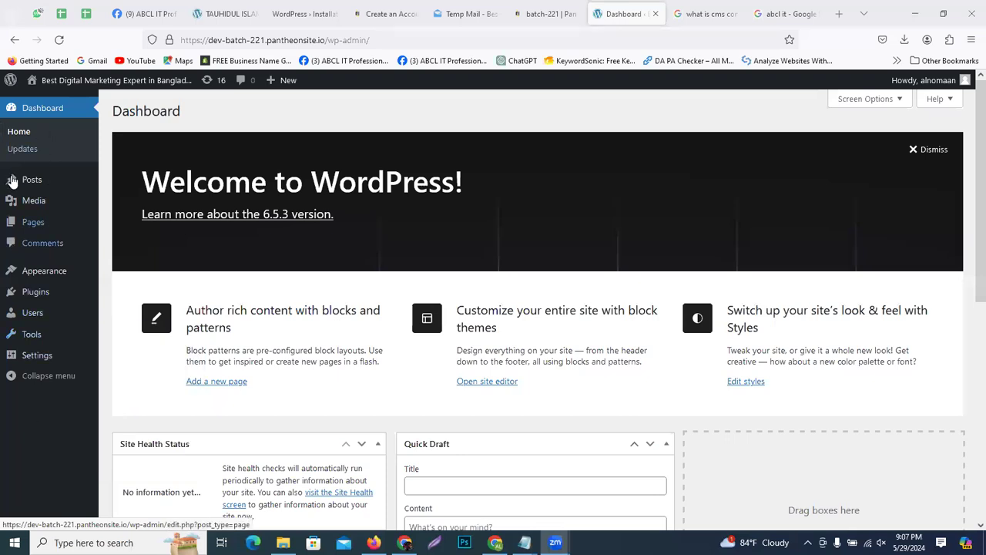
mouse_move(40, 301)
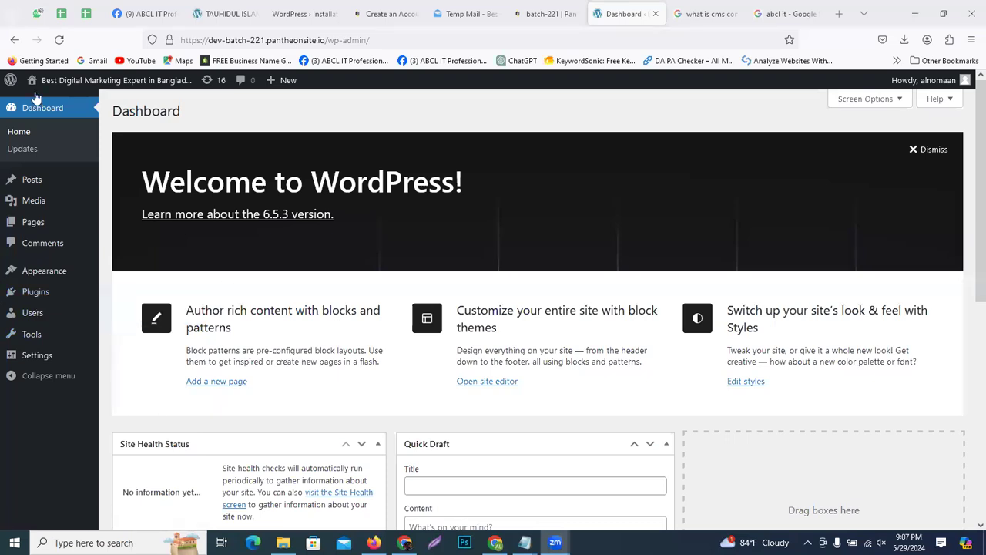
mouse_move(87, 233)
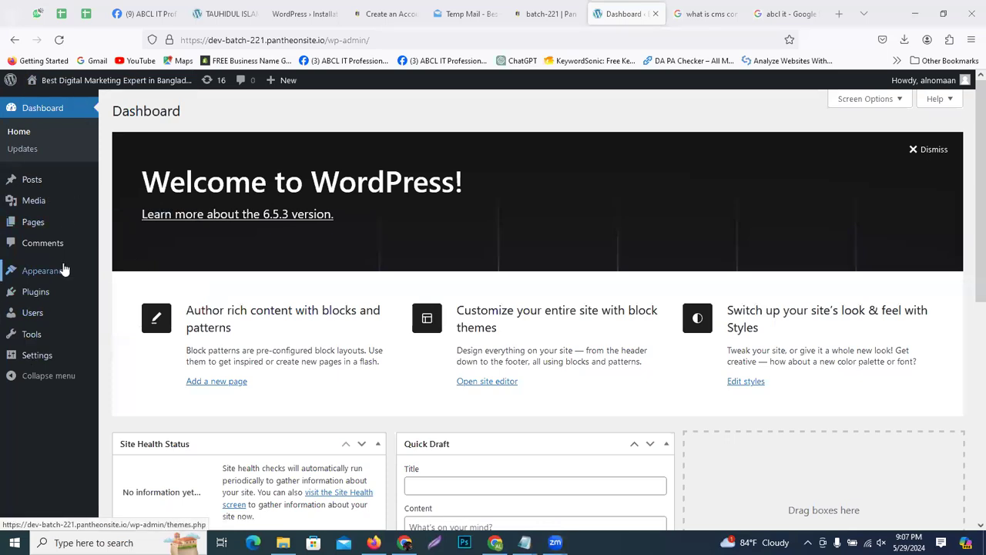
mouse_move(65, 268)
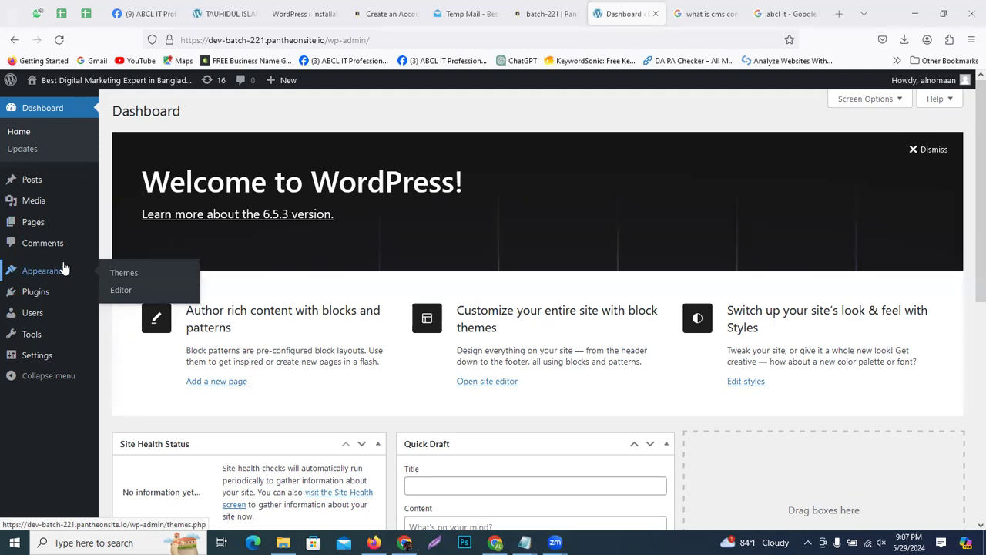
left_click(839, 14)
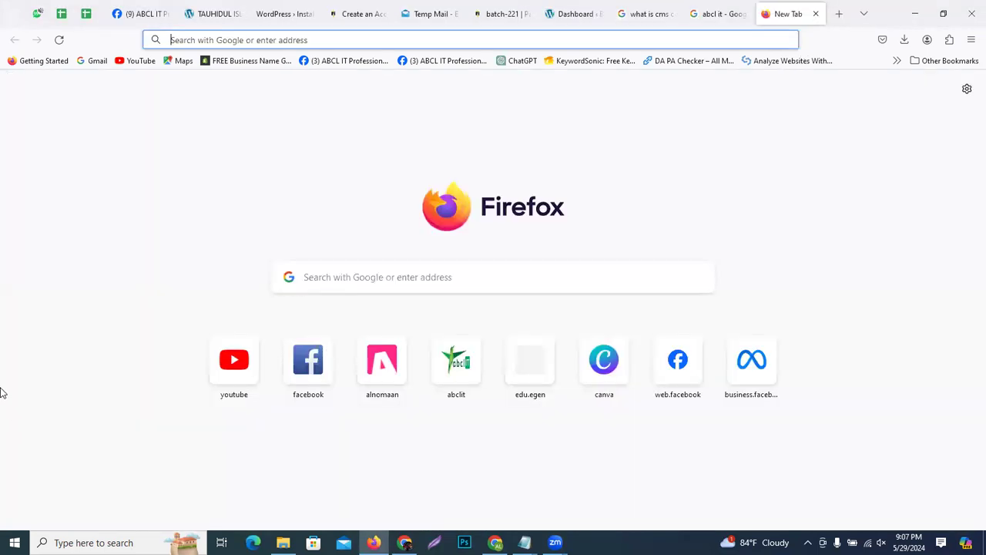
Step: Search Google for 'list of CMS IN THE WORLD'
type("list ")
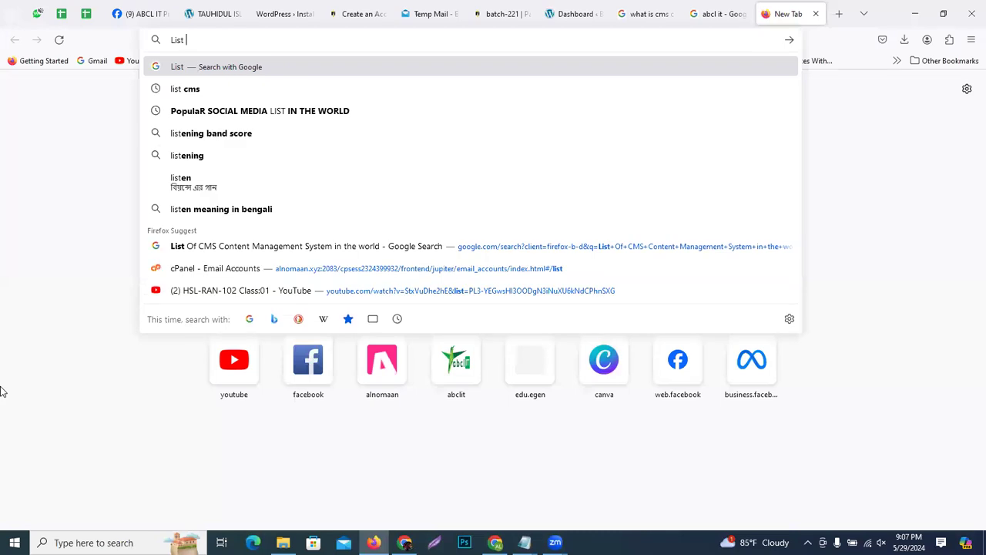
type("of CMS ")
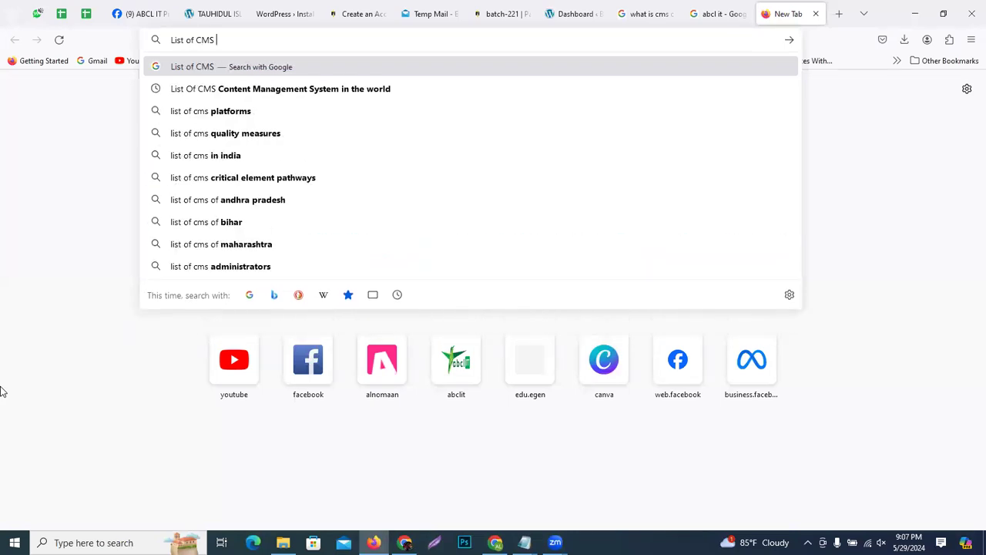
type("IN ")
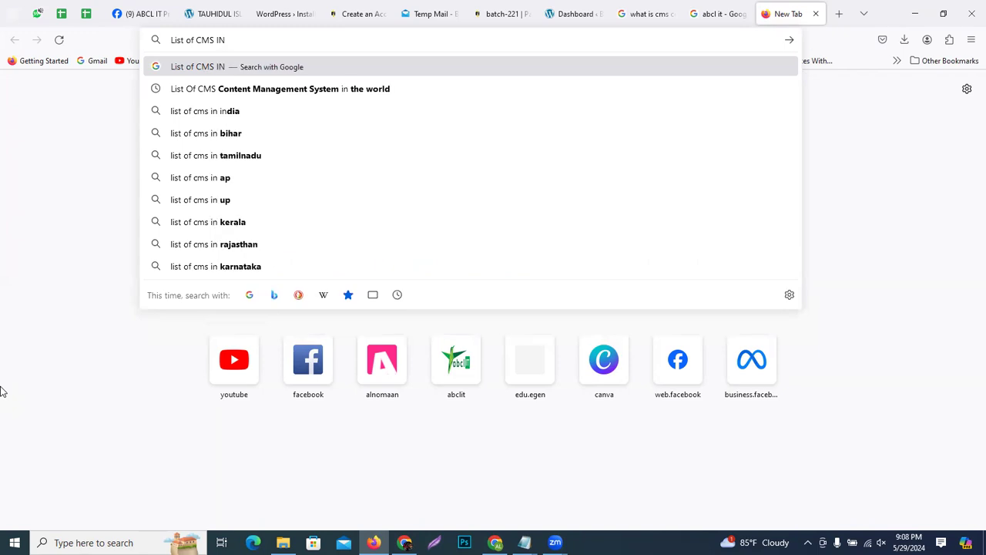
type("THE WORLD")
key("Return")
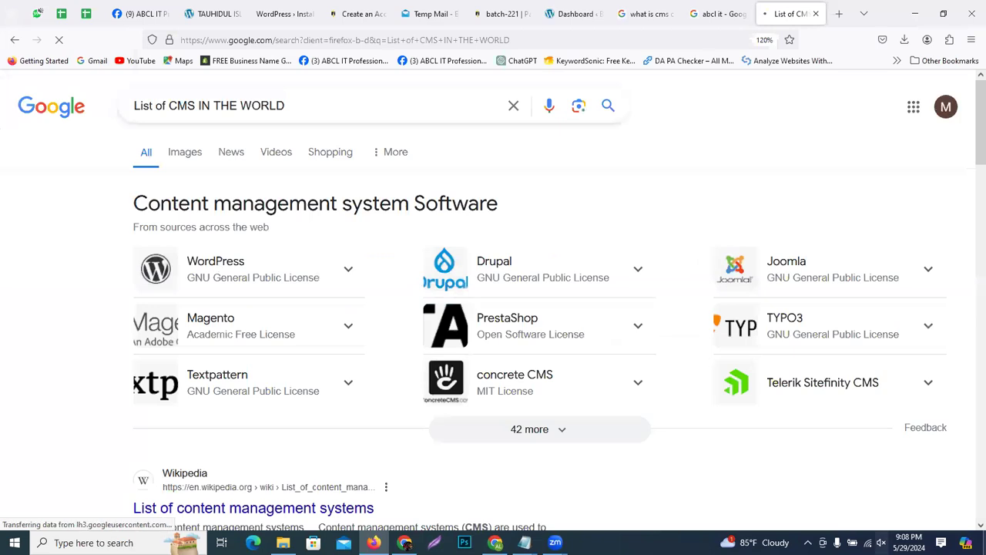
Step: Expand the CMS software grid with '42 more', browse the full list, then return to the Dashboard
left_click(553, 429)
scroll(393, 329, "down", 3)
scroll(393, 329, "up", 3)
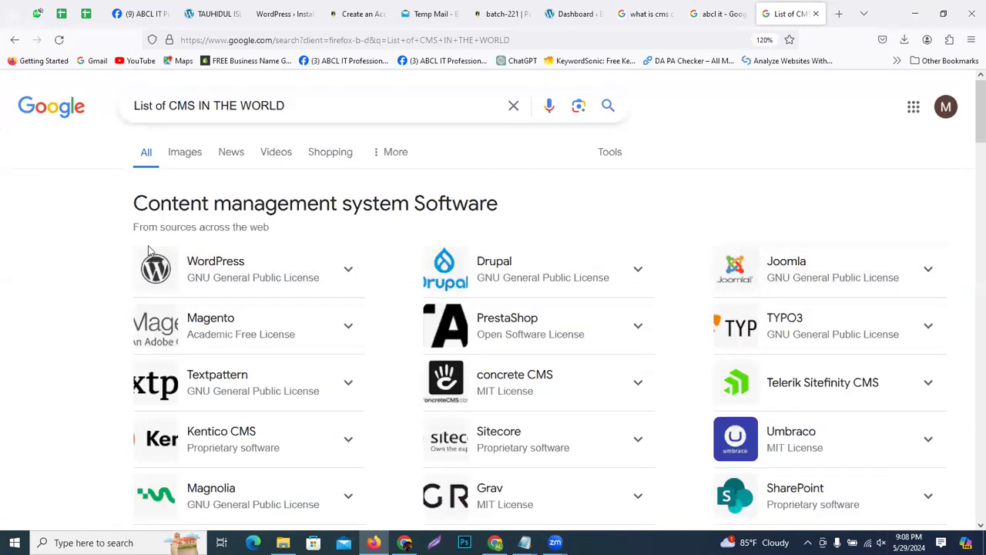
scroll(532, 357, "down", 2)
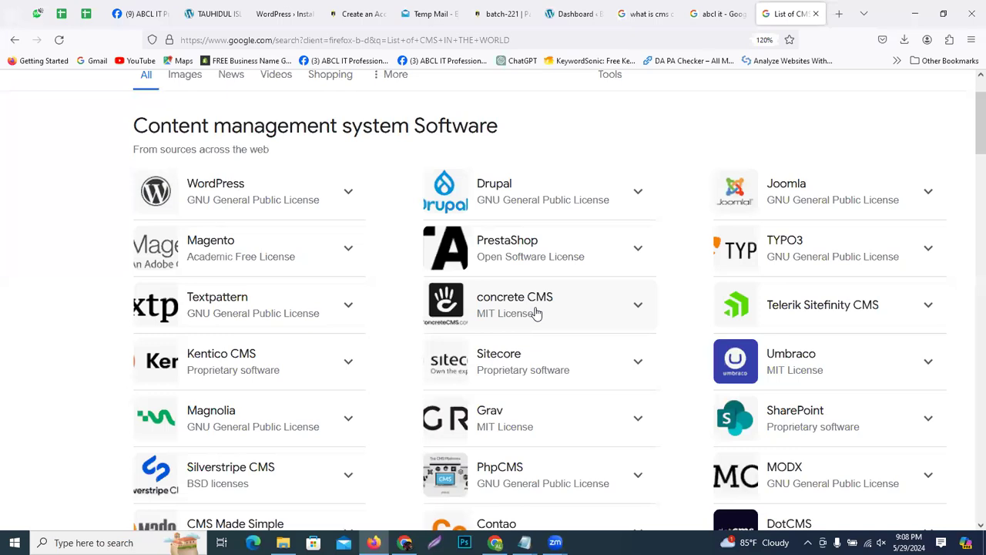
scroll(531, 312, "down", 2)
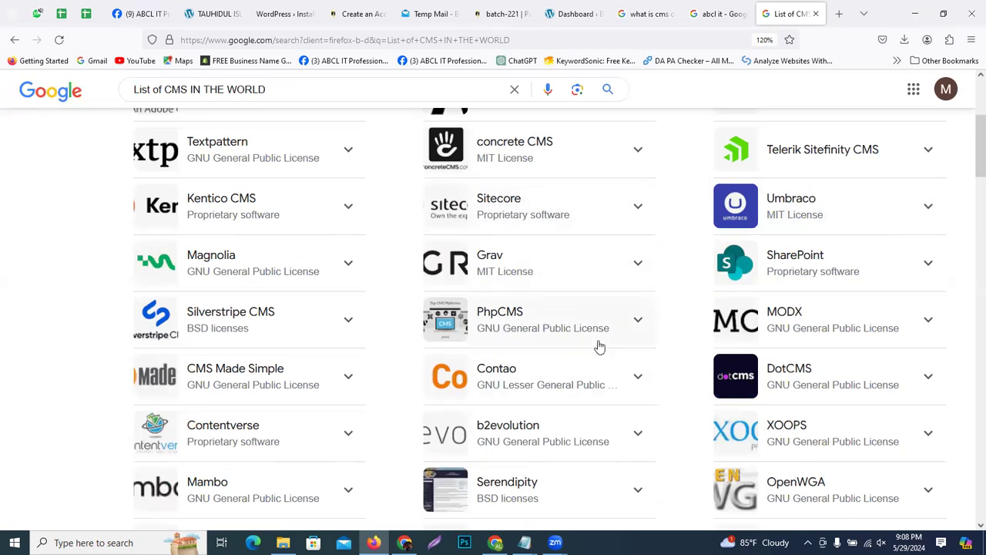
scroll(600, 347, "down", 3)
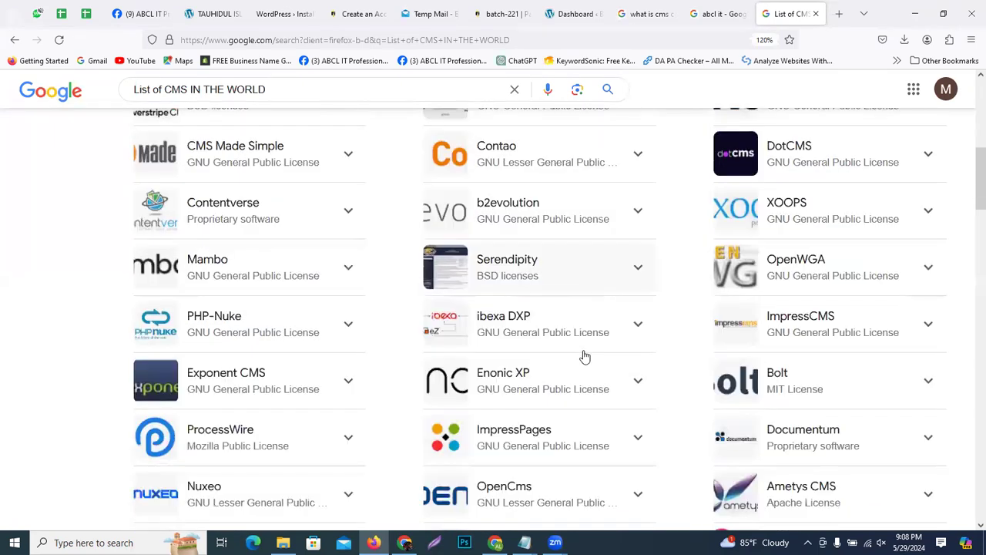
scroll(584, 356, "down", 2)
scroll(539, 331, "down", 2)
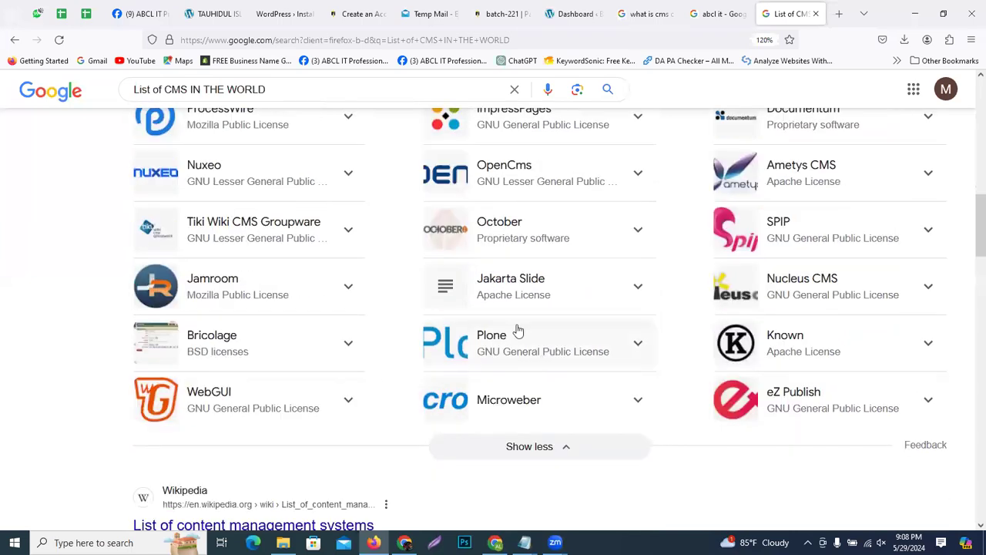
scroll(549, 352, "up", 2)
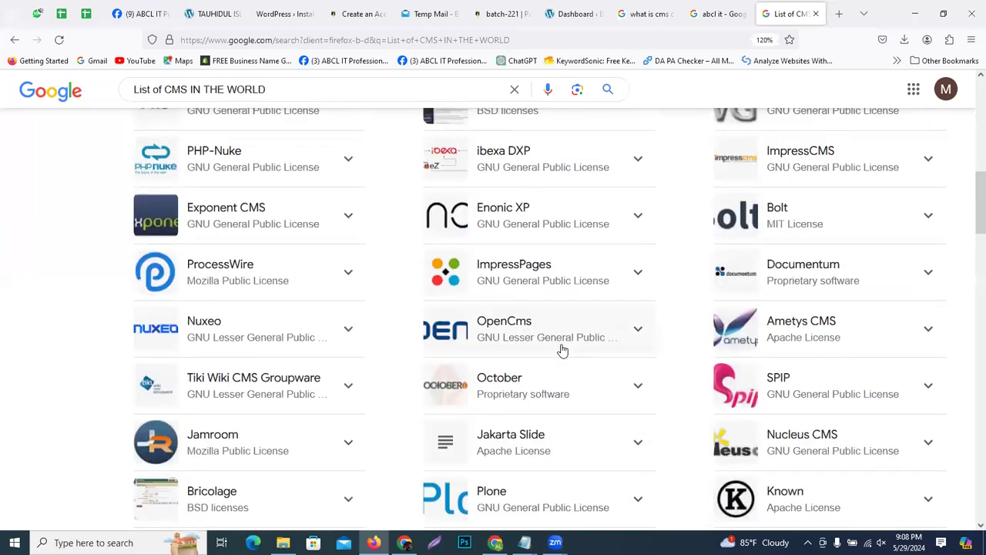
scroll(562, 351, "up", 8)
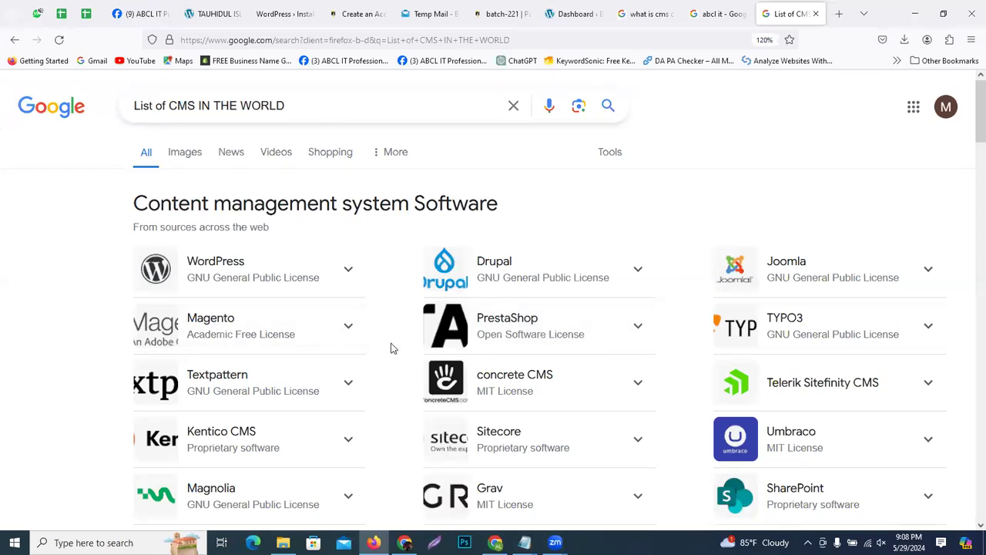
left_click(576, 13)
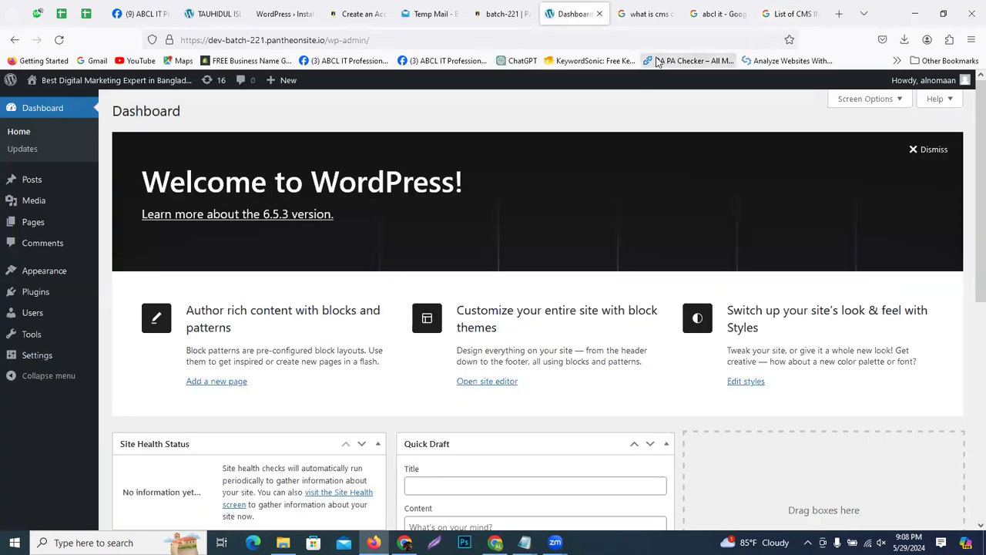
Step: Flip through the 'what is cms' and Dashboard tabs, ending on the 'List of CMS IN THE WORLD' results
left_click(661, 13)
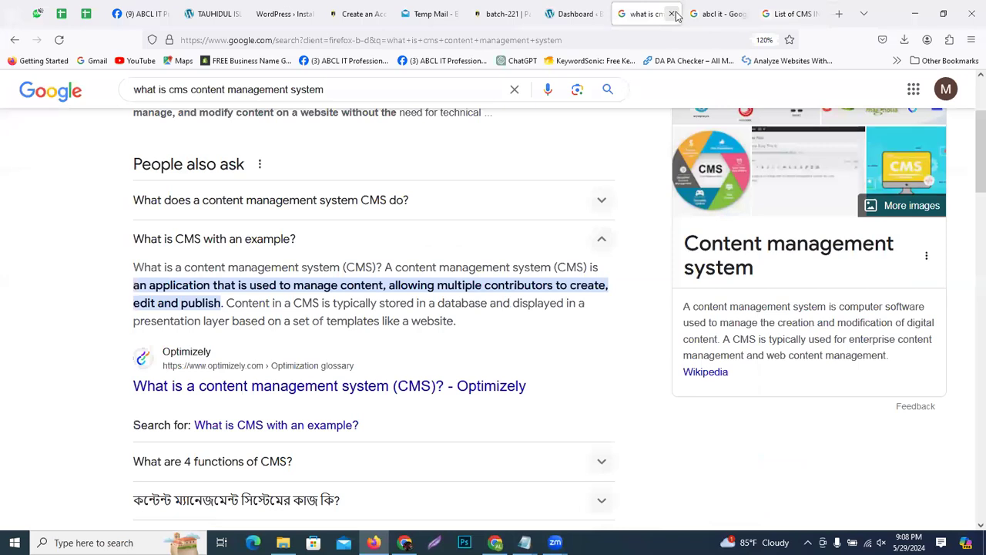
left_click(569, 24)
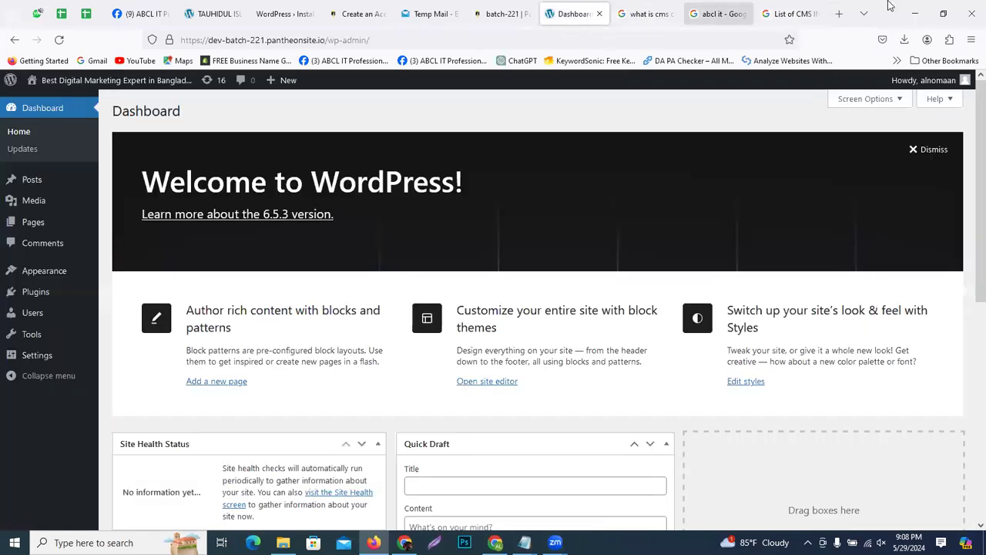
left_click(782, 13)
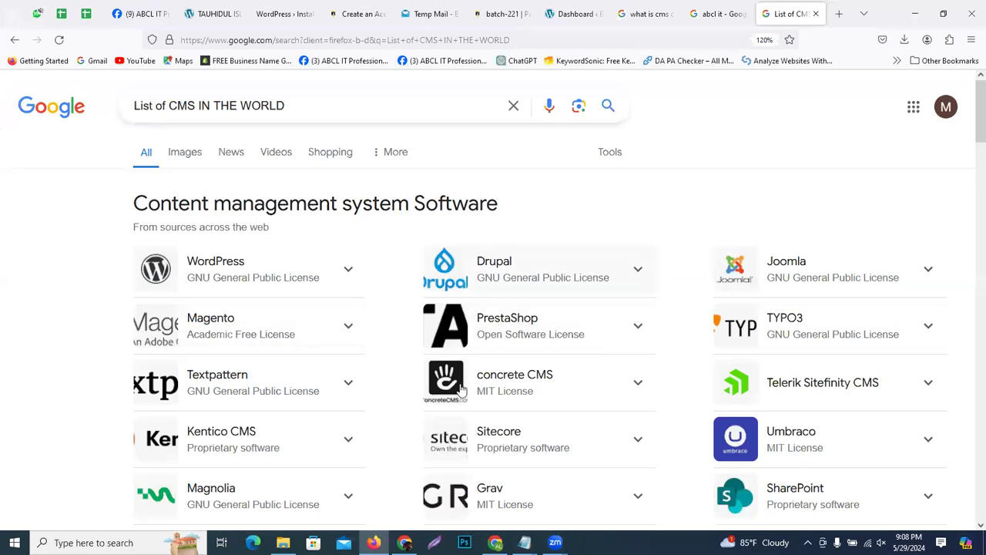
scroll(460, 391, "down", 10)
scroll(515, 386, "up", 10)
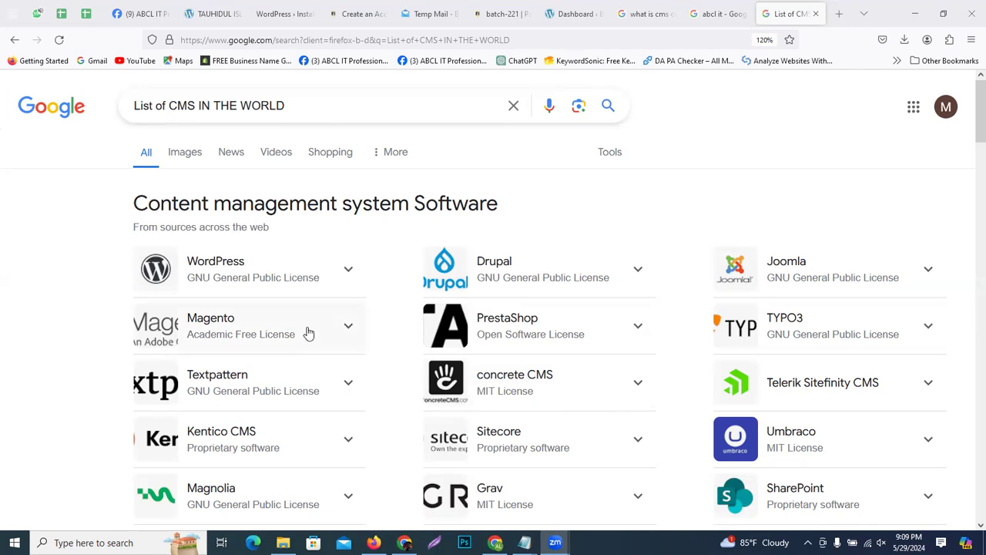
scroll(331, 339, "down", 12)
scroll(376, 339, "up", 12)
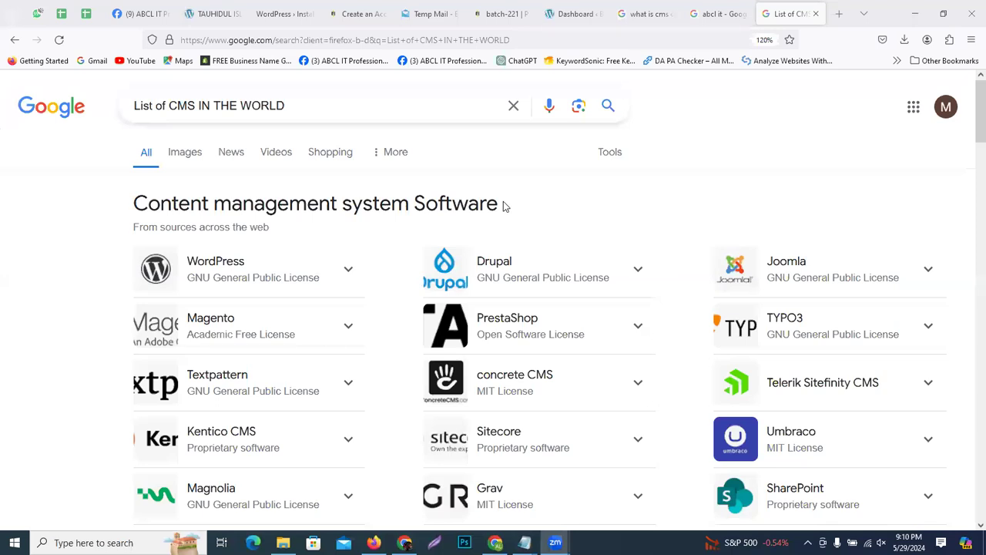
left_click(711, 7)
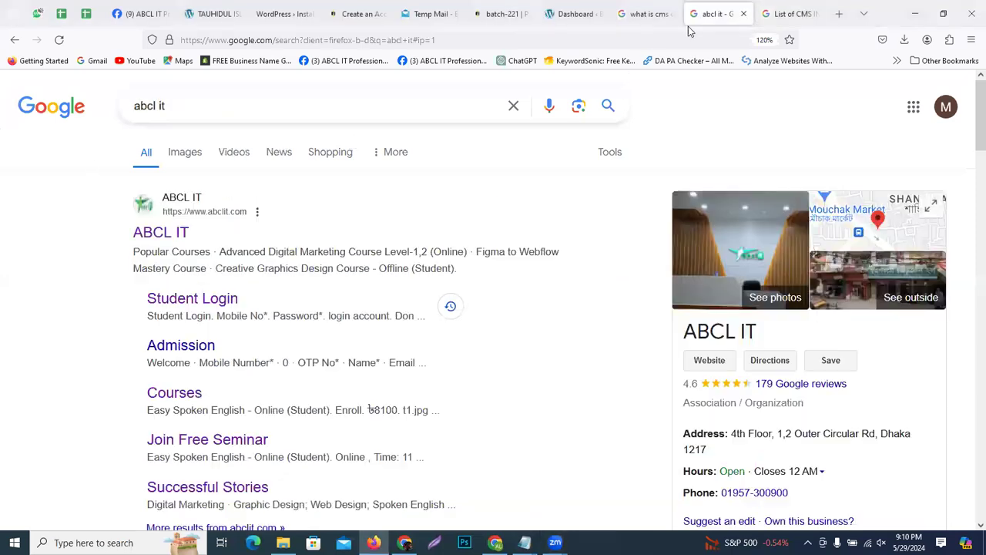
Step: Read Google's 'what is cms' answer, then switch back to the WordPress Dashboard tab
left_click(644, 13)
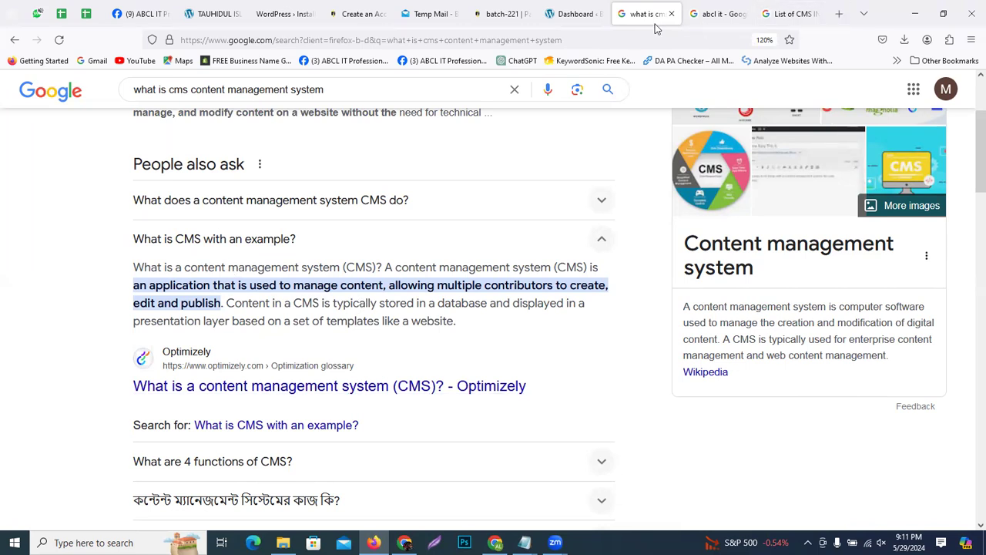
left_click(587, 14)
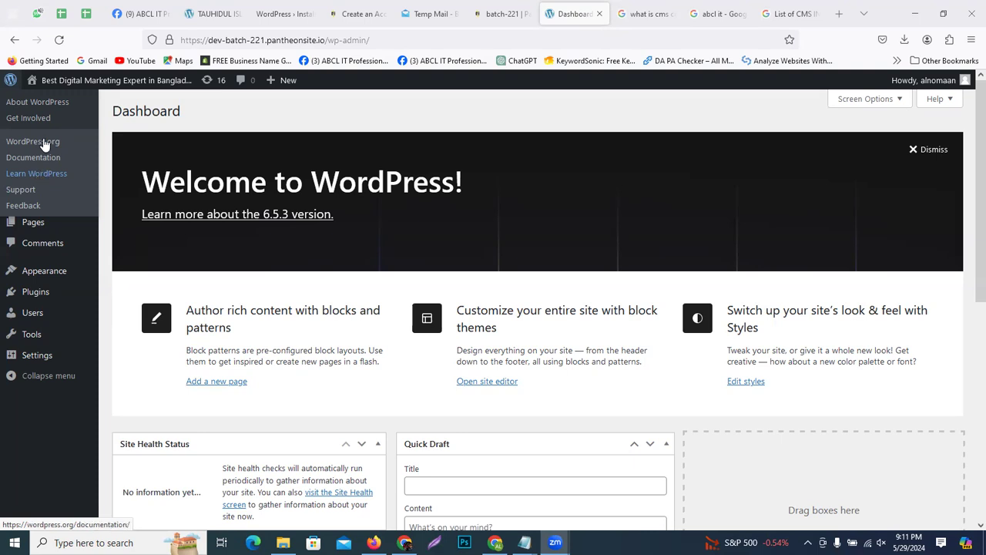
Step: Open Visit Site from the admin bar in a new tab and view the live homepage
mouse_move(92, 93)
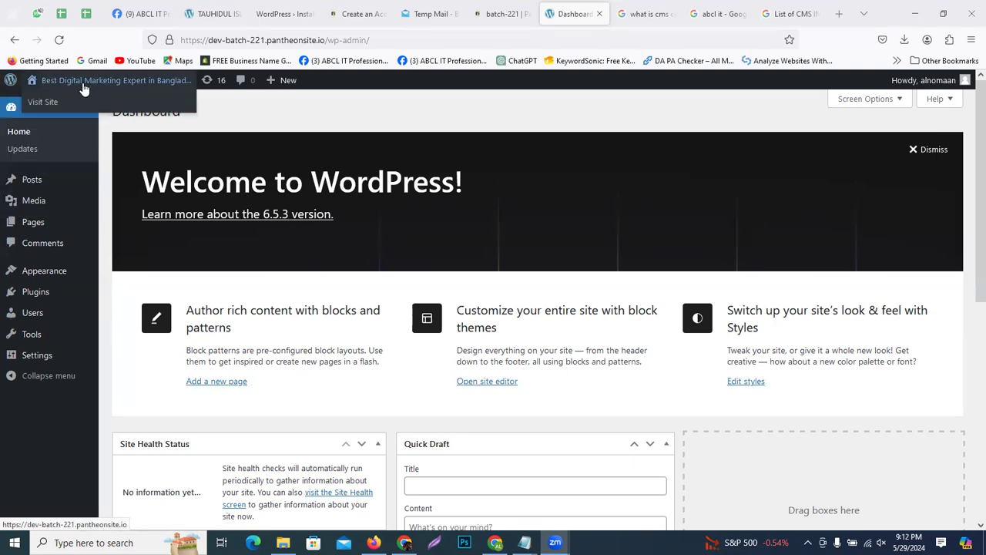
right_click(45, 106)
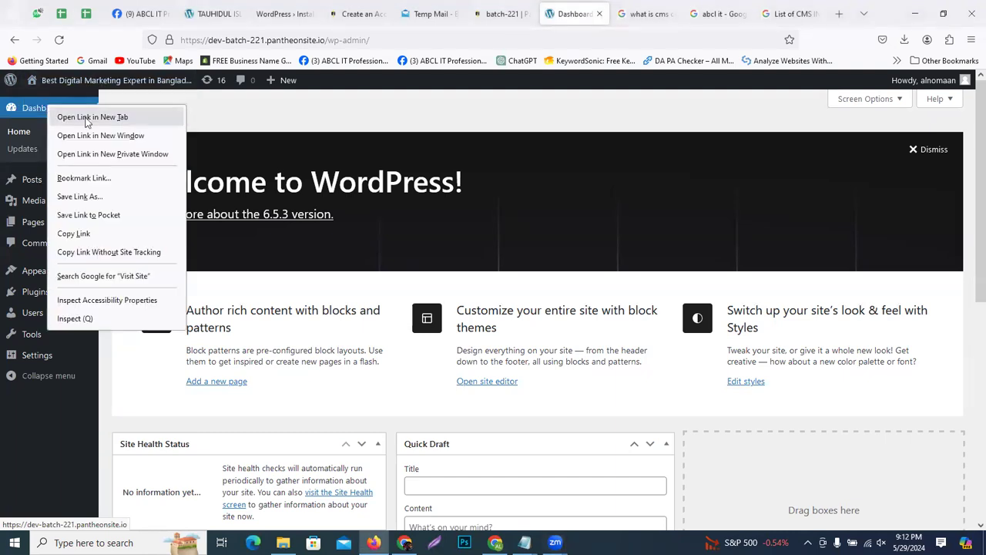
left_click(89, 120)
left_click(598, 13)
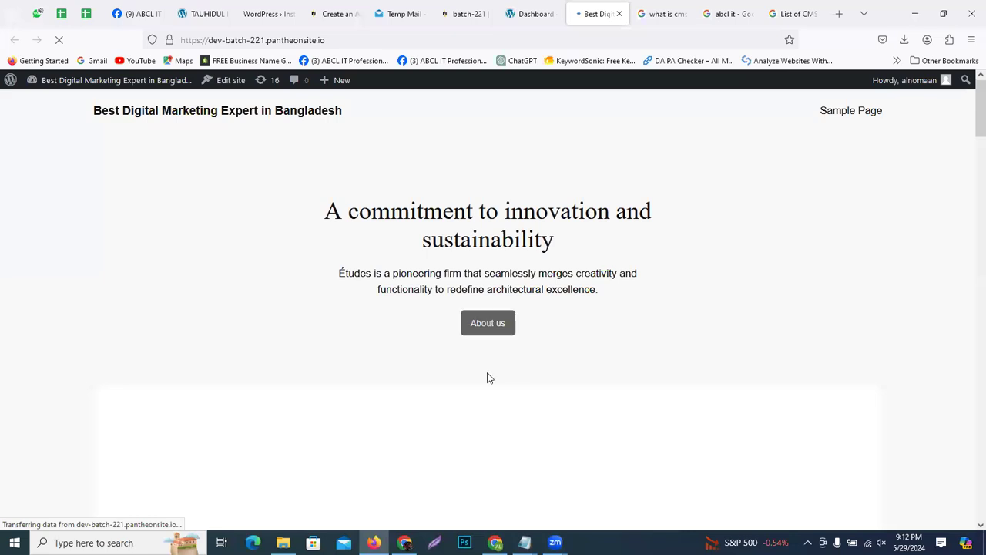
scroll(470, 354, "down", 6)
scroll(472, 352, "down", 15)
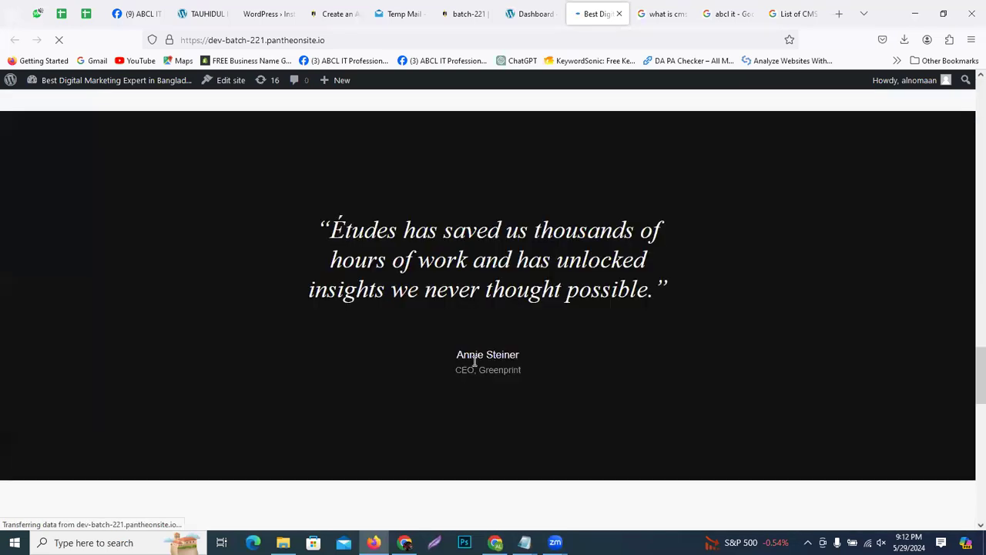
scroll(539, 370, "up", 5)
scroll(559, 385, "up", 15)
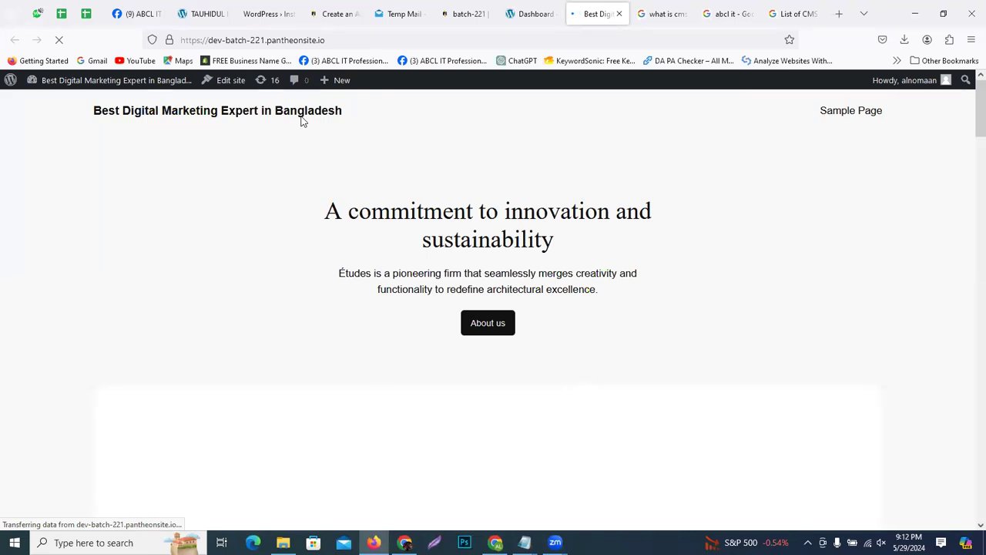
scroll(473, 322, "down", 10)
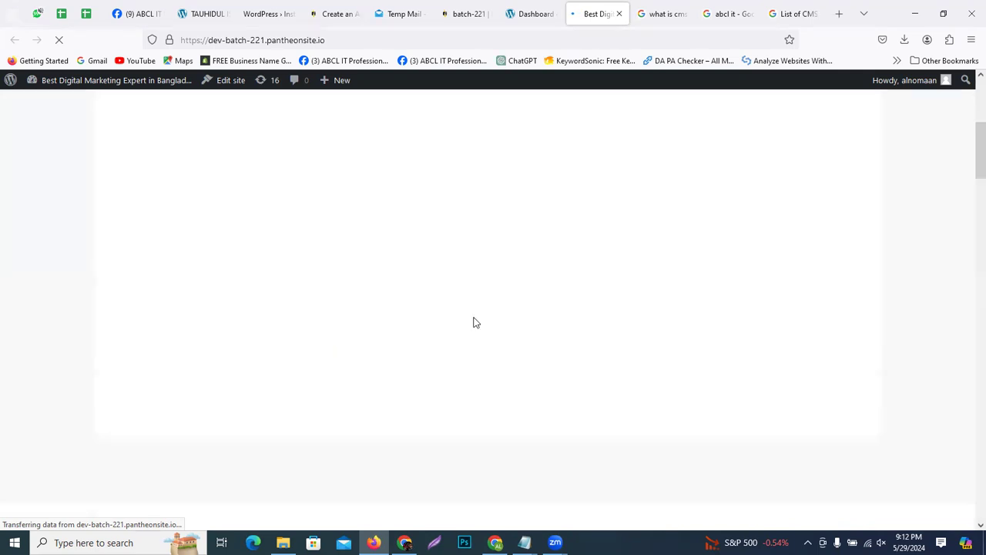
scroll(584, 362, "up", 4)
scroll(584, 362, "up", 6)
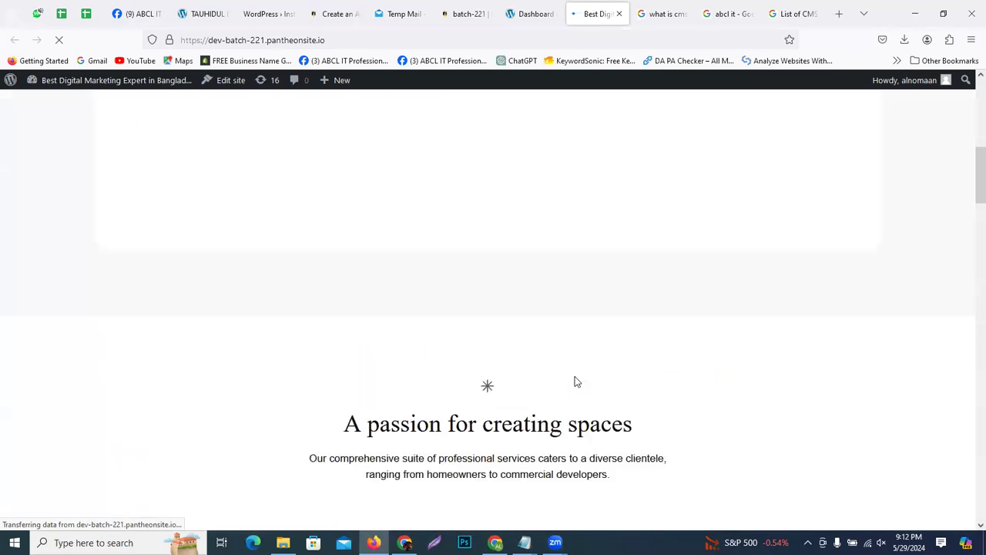
left_click(285, 43)
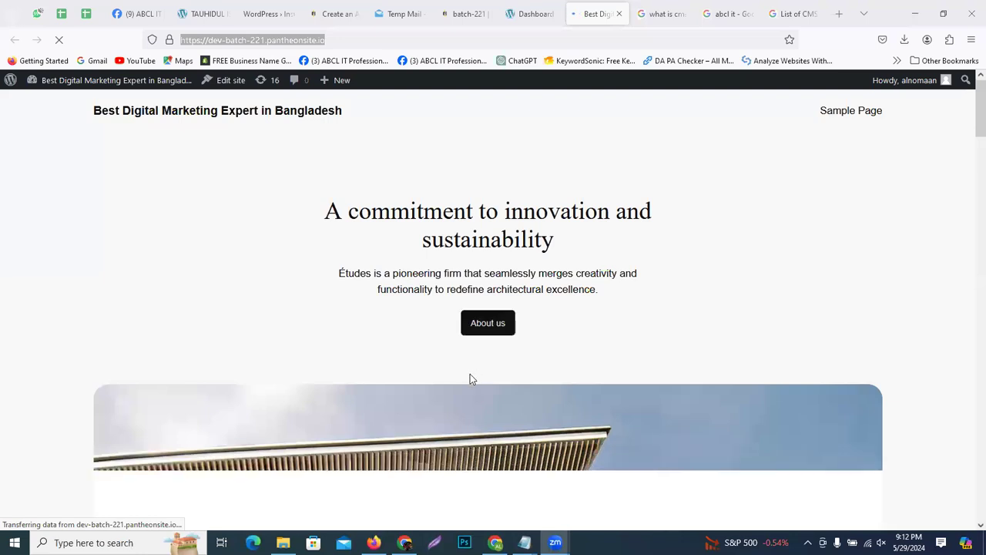
scroll(470, 374, "down", 5)
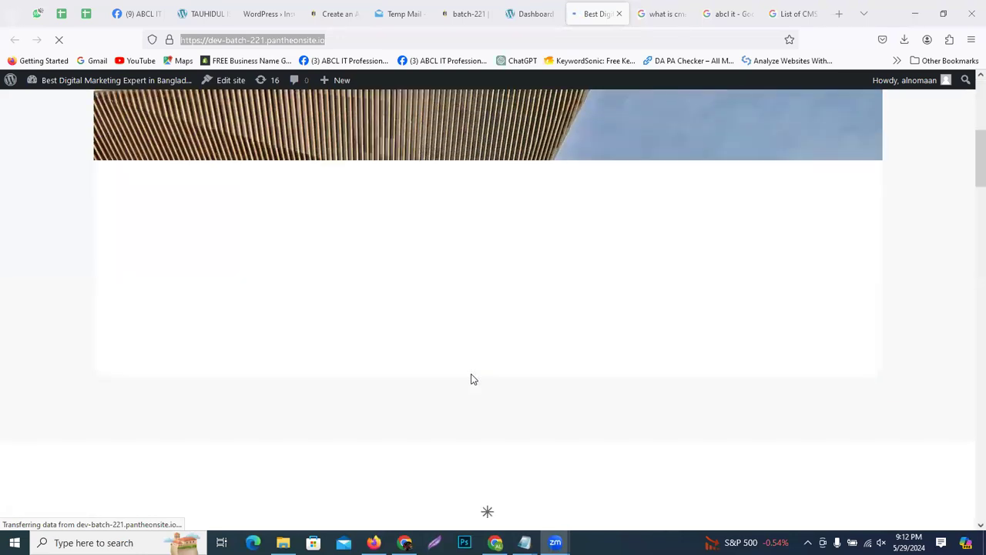
scroll(474, 380, "down", 10)
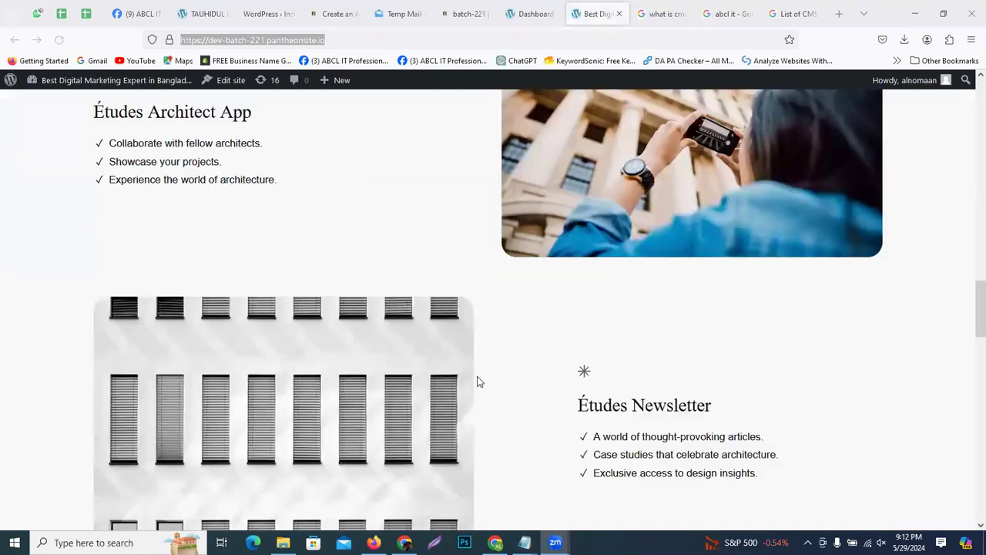
scroll(479, 381, "up", 10)
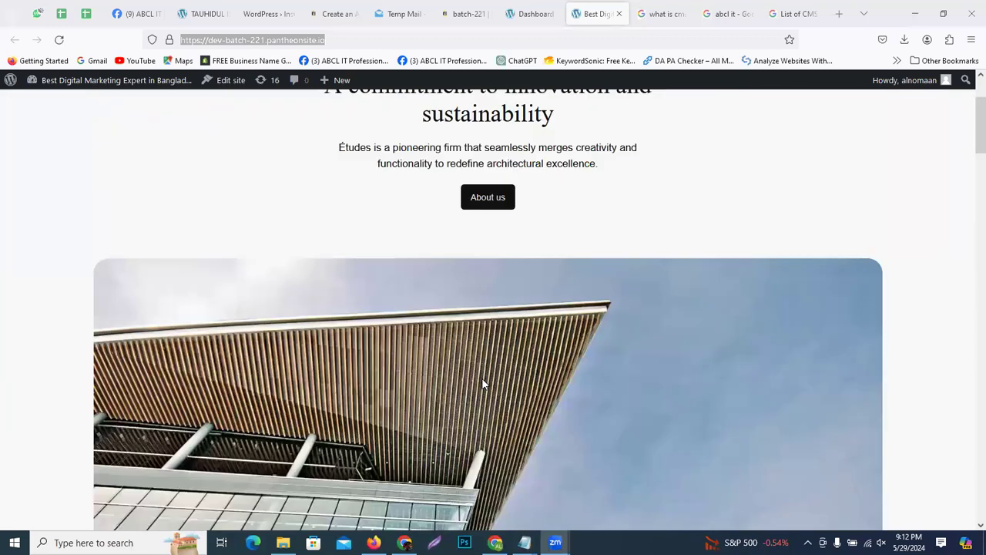
scroll(483, 383, "up", 2)
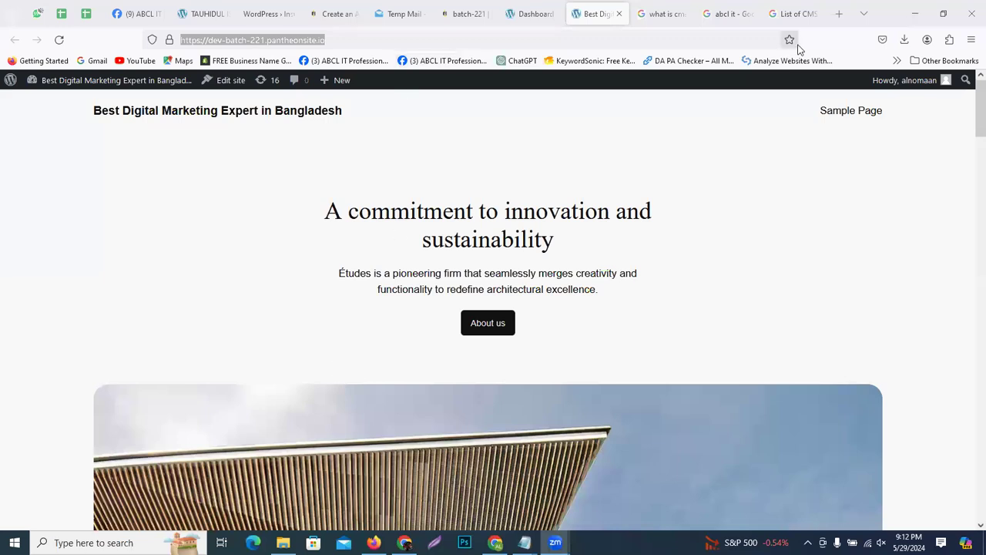
scroll(570, 278, "down", 15)
scroll(549, 295, "down", 10)
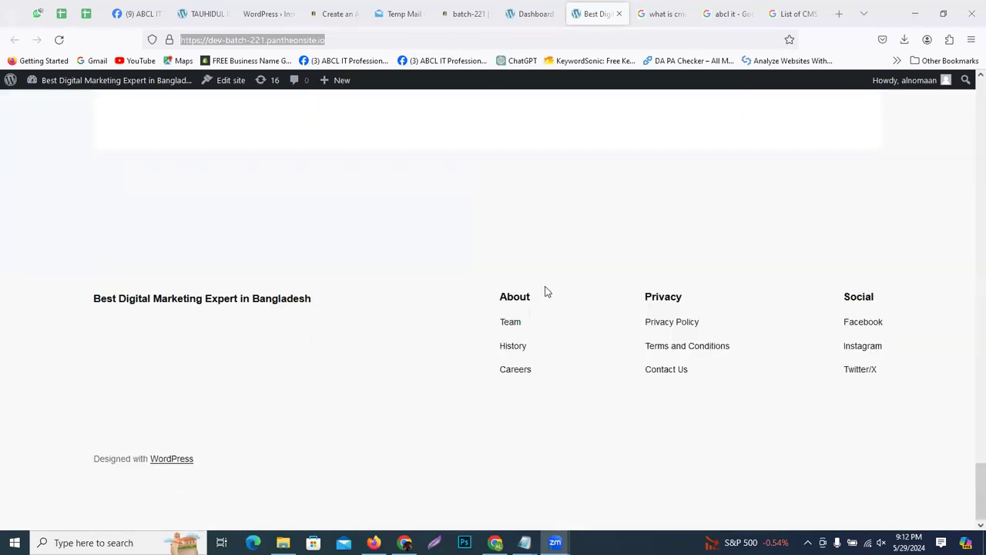
scroll(545, 293, "up", 15)
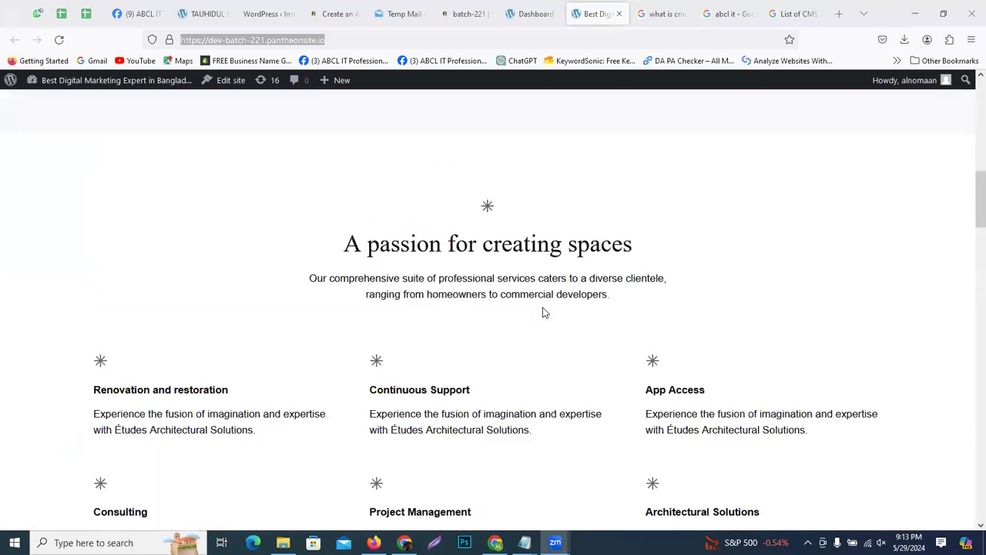
scroll(544, 310, "up", 10)
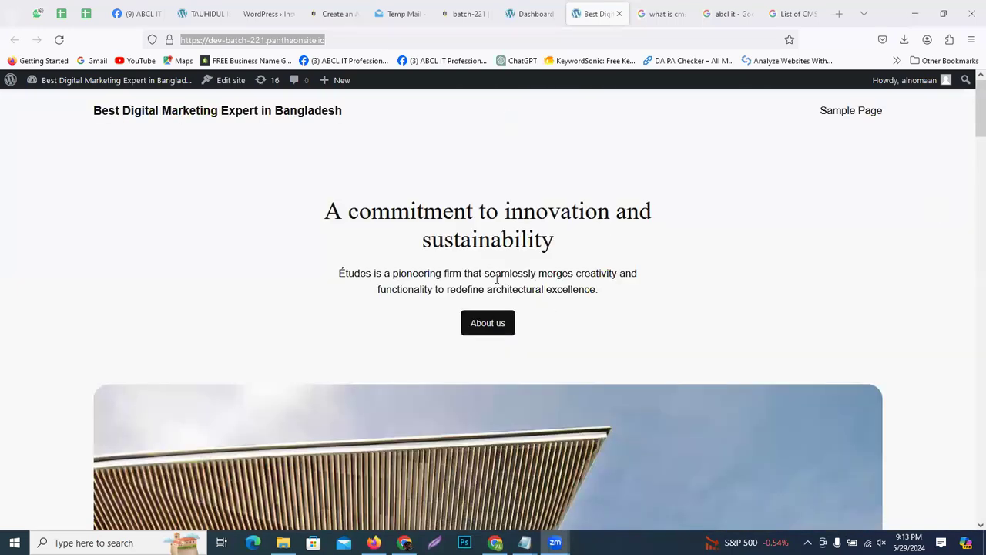
left_click(531, 14)
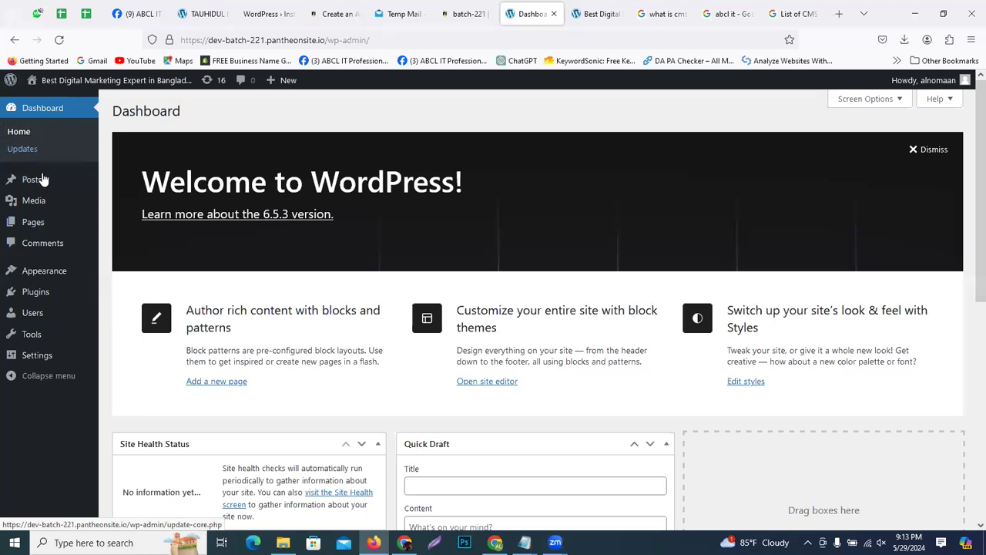
Step: Look over the Posts, Media and Pages menus in the admin sidebar
mouse_move(34, 190)
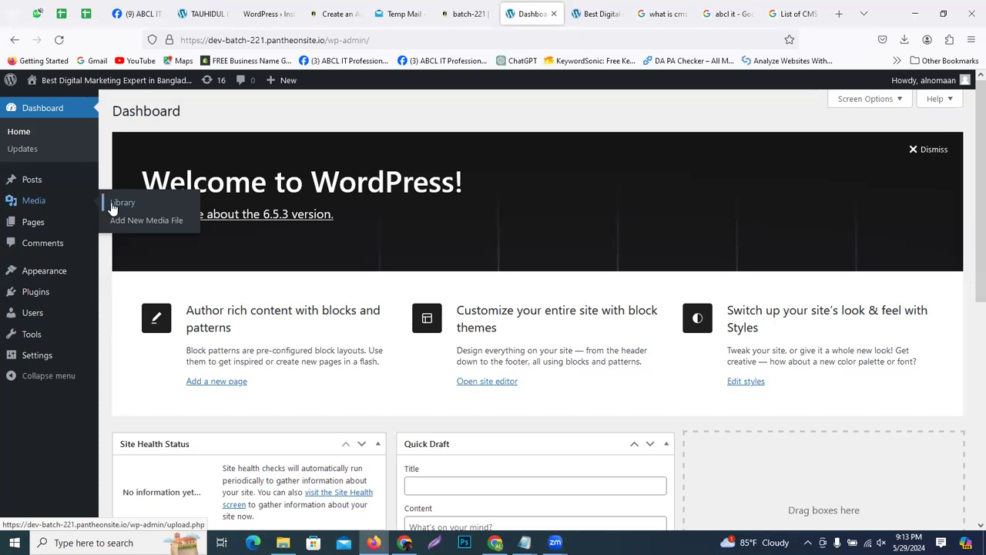
mouse_move(34, 227)
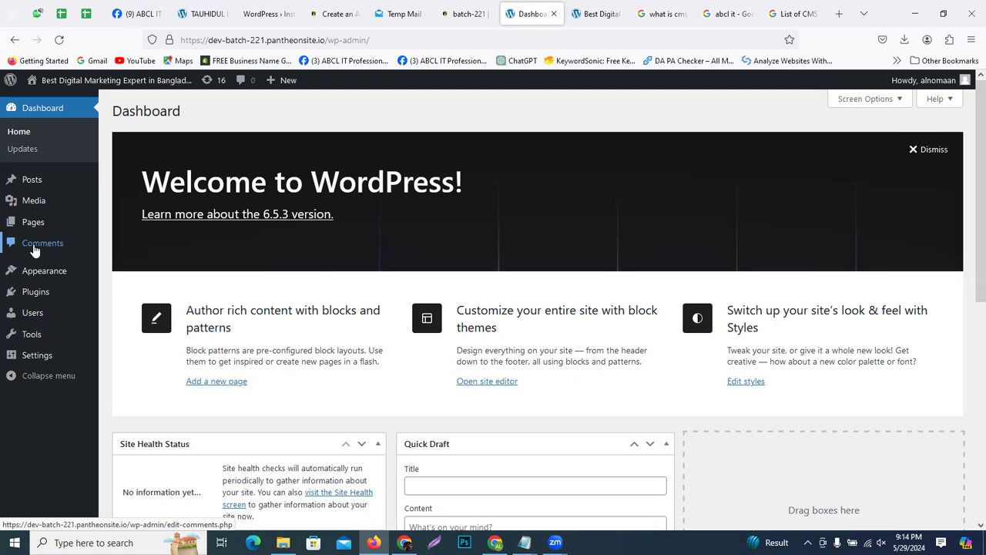
mouse_move(47, 276)
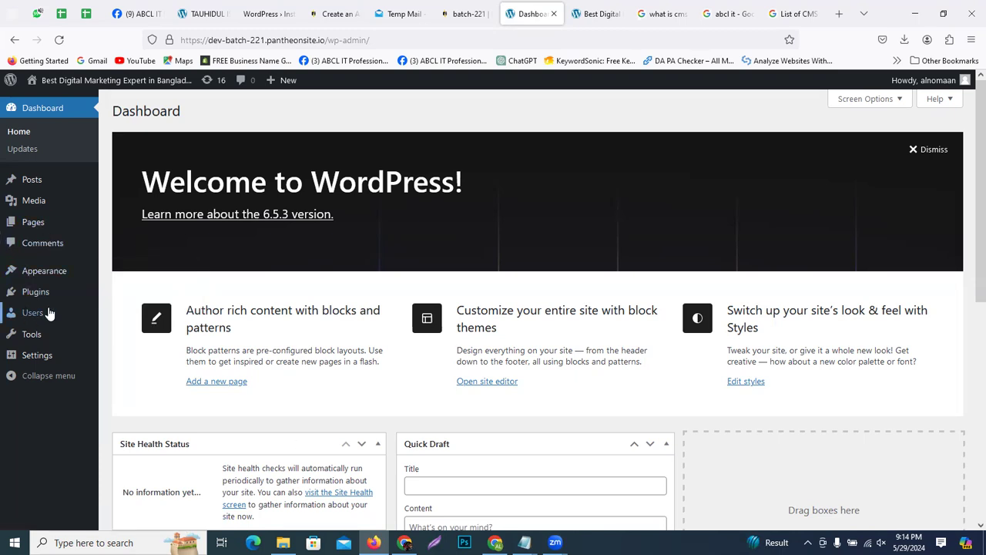
mouse_move(34, 291)
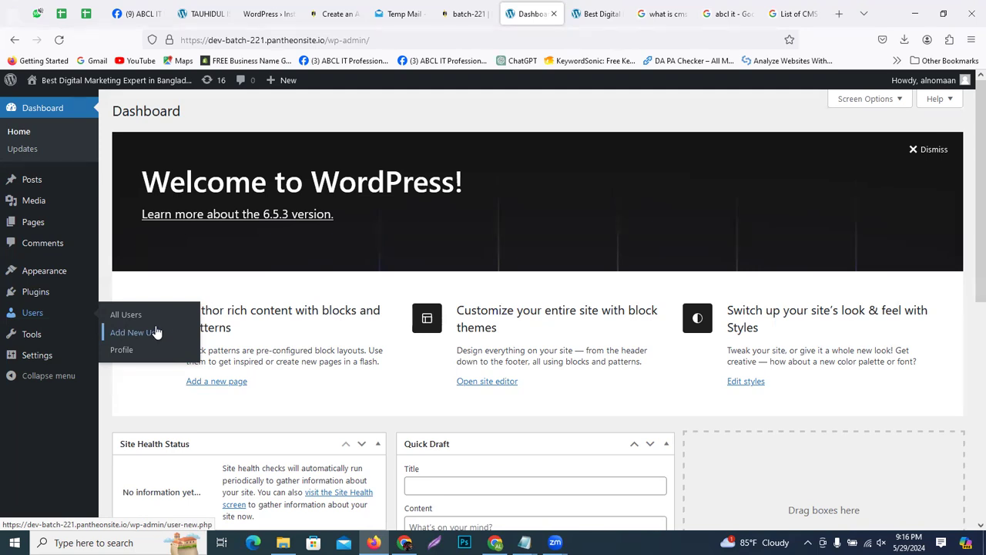
mouse_move(33, 336)
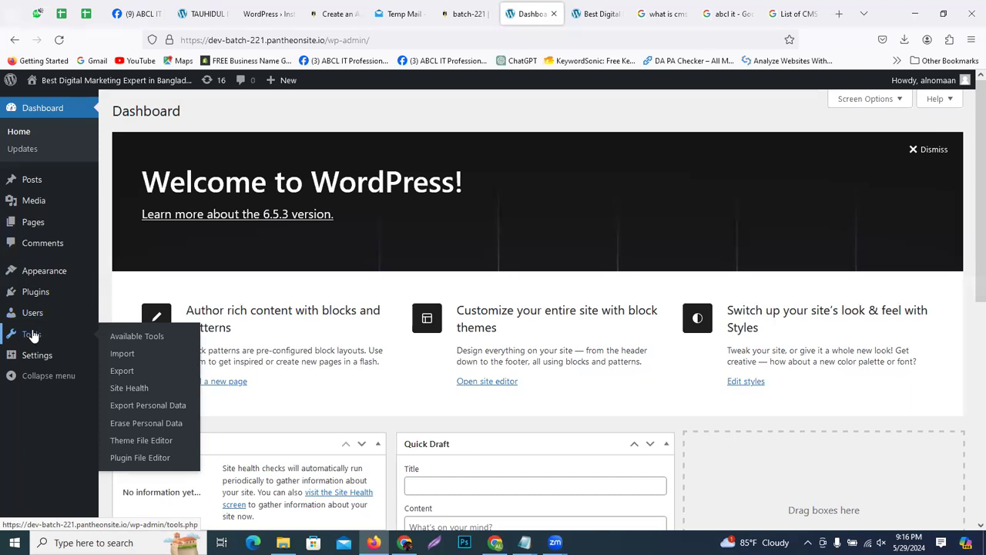
mouse_move(35, 355)
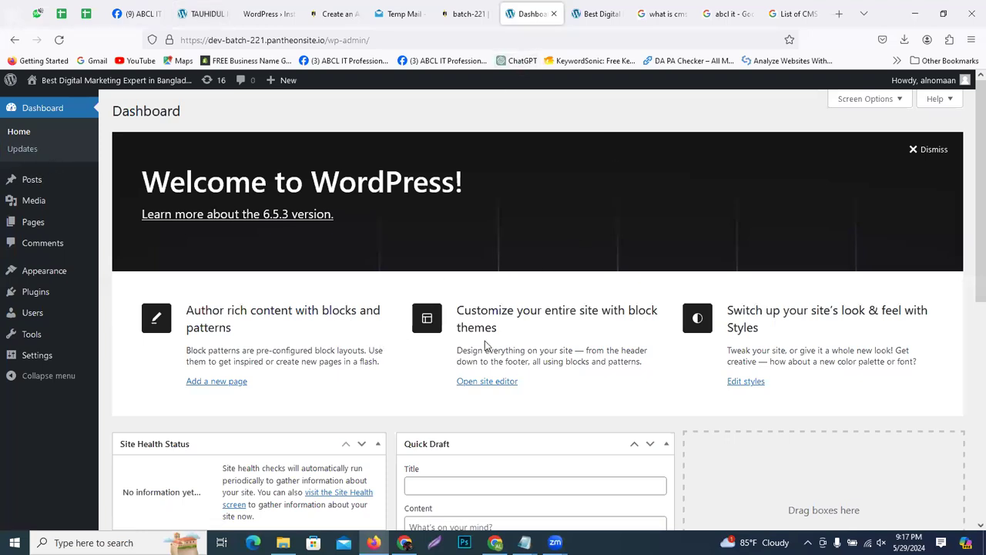
Step: Scroll the page, glance at the List of CMS results, and return to the WordPress Dashboard
scroll(369, 304, "down", 6)
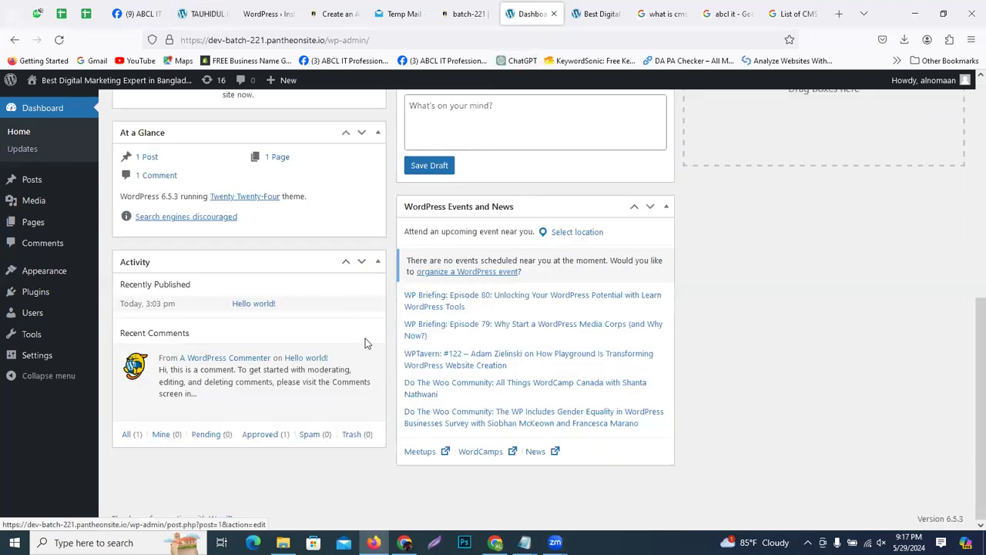
scroll(364, 340, "up", 4)
scroll(364, 340, "up", 2)
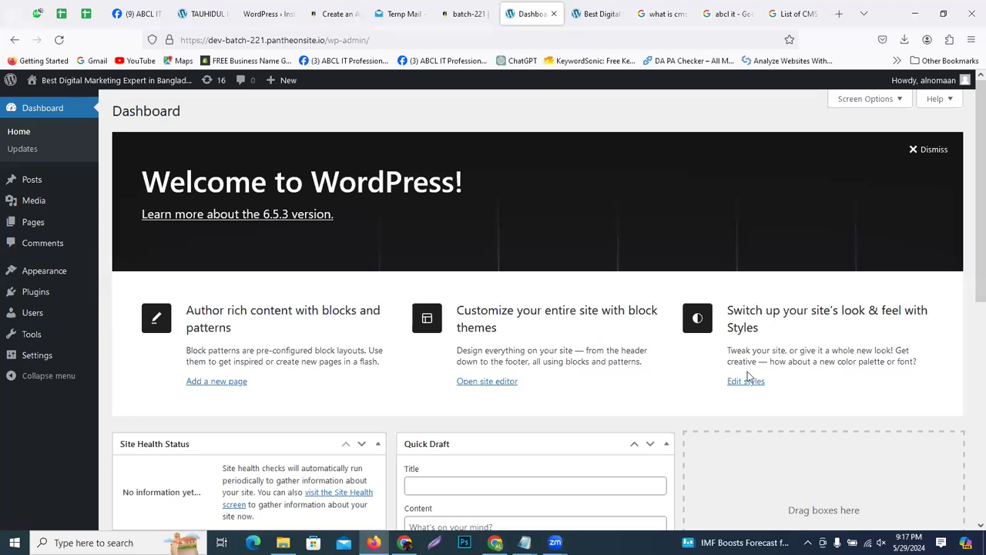
scroll(416, 381, "down", 5)
scroll(200, 343, "up", 5)
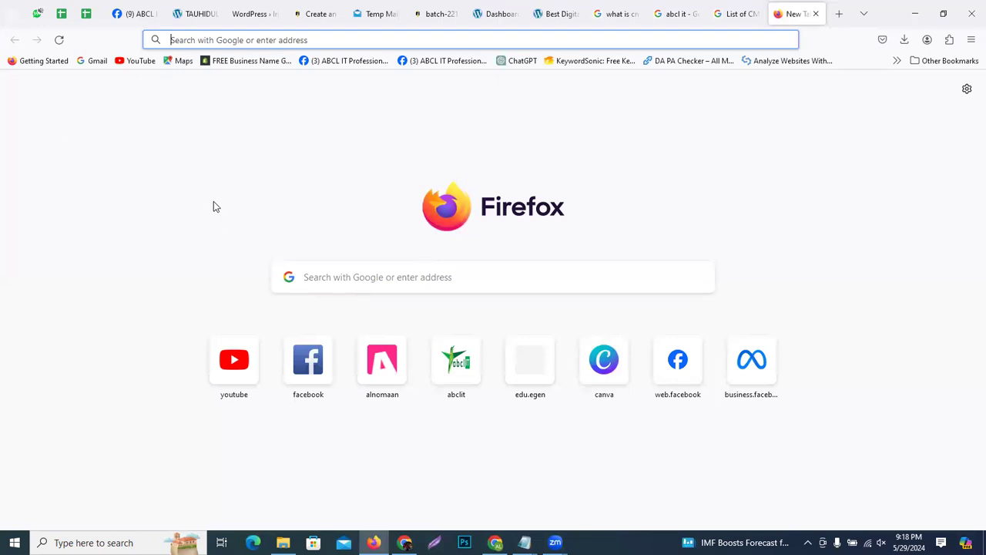
left_click(742, 17)
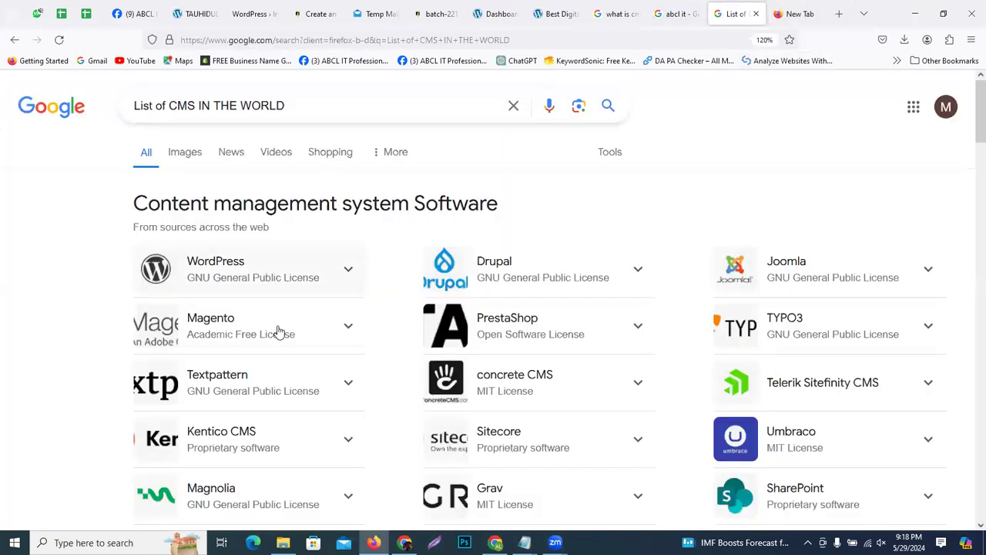
left_click(497, 17)
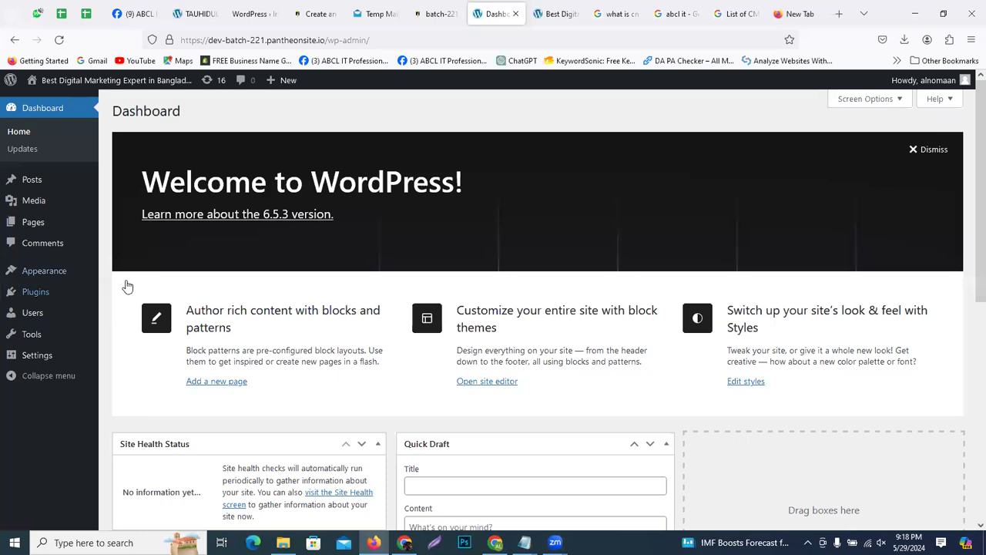
Step: In Screen Options uncheck Site Health Status, At a Glance, Activity, Quick Draft, Events and News, and Welcome, then bring up the Notepad notes
left_click(899, 100)
left_click(129, 153)
left_click(212, 153)
left_click(275, 153)
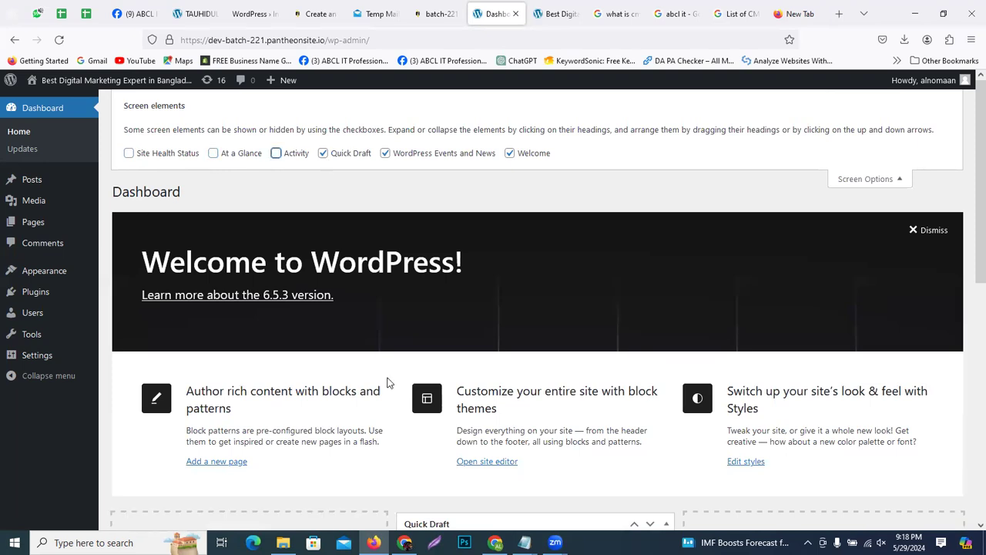
left_click(323, 153)
left_click(385, 154)
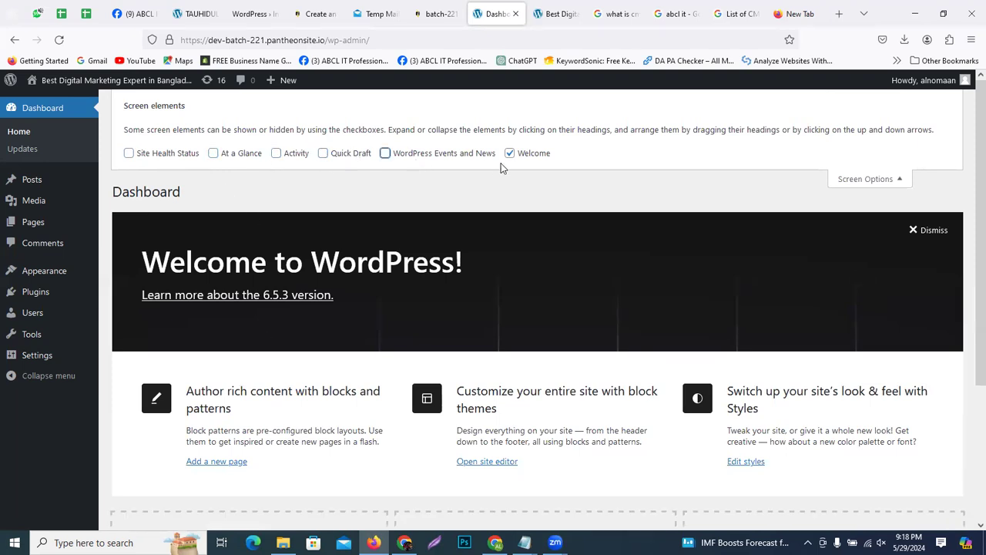
left_click(509, 154)
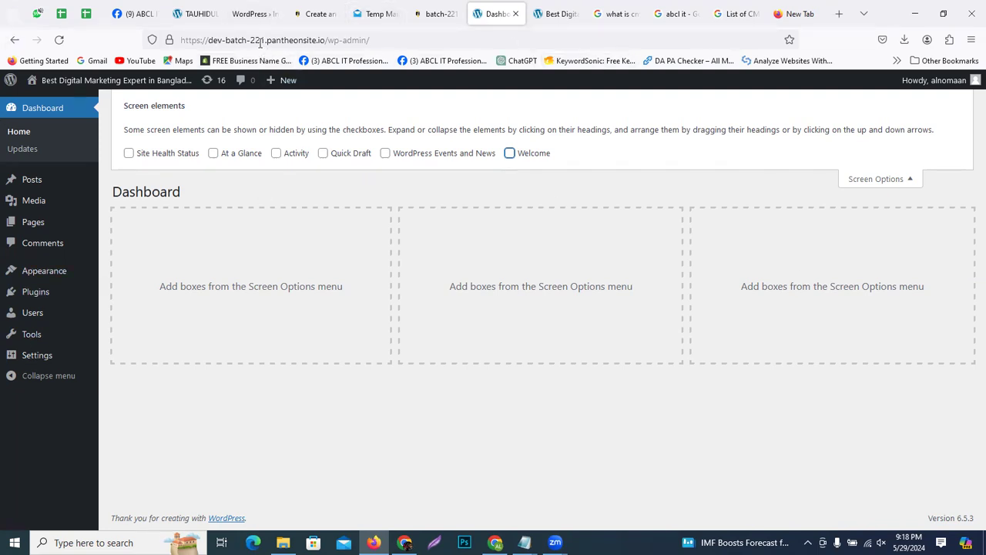
left_click(523, 543)
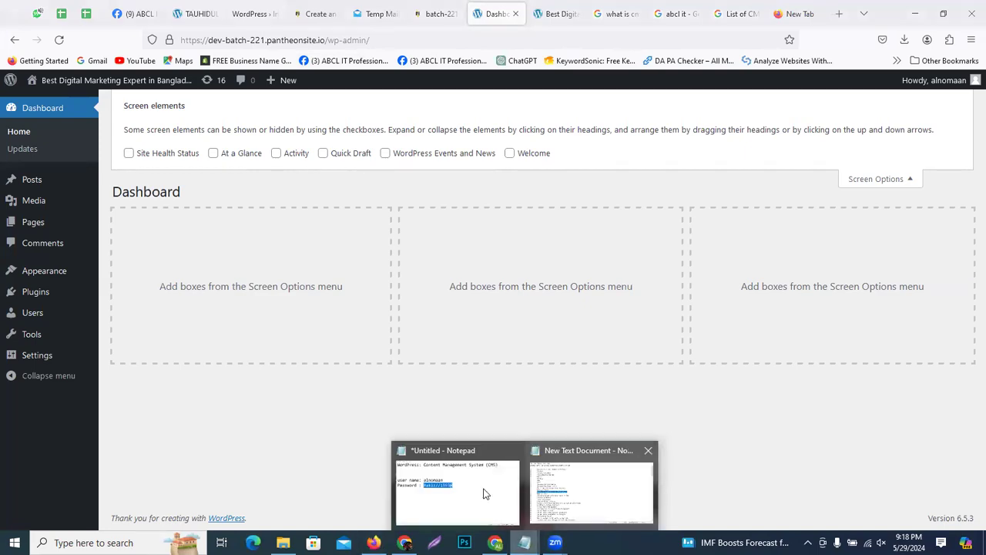
left_click(466, 499)
Step: Add a 'Permalink:' line below the login details in the notes, then switch away from Notepad
left_click(466, 210)
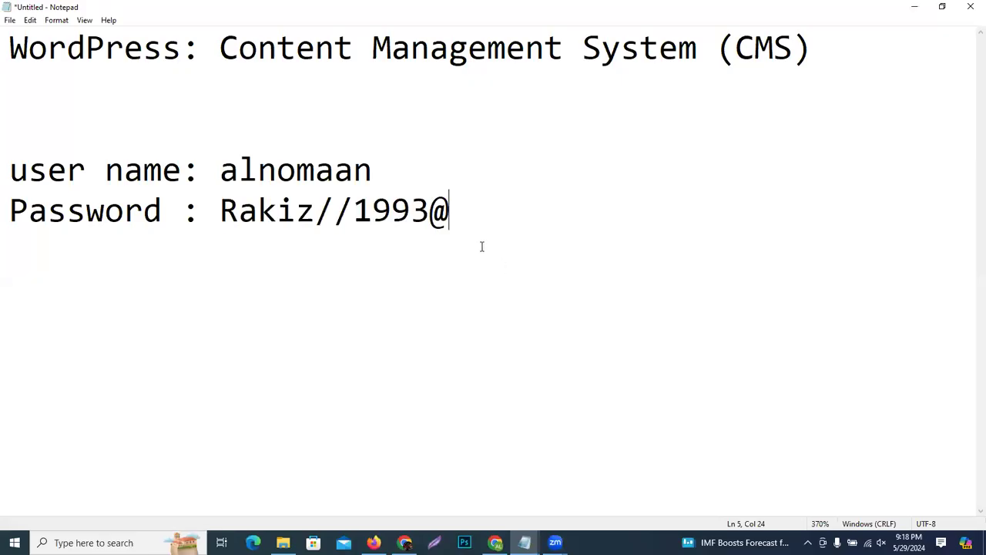
key("Return")
key("Return")
type("p")
key("BackSpace")
type("Permalink:")
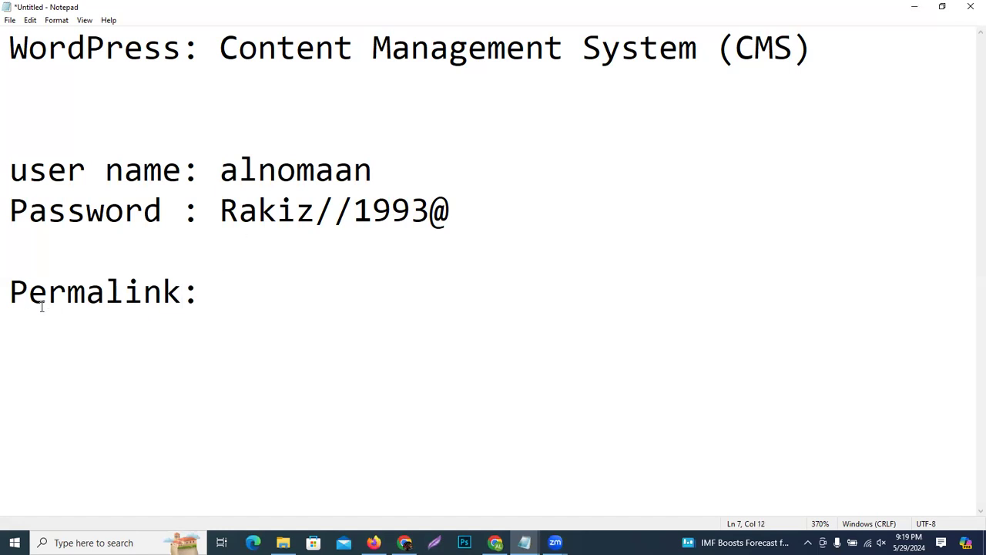
left_click_drag(9, 292, 354, 312)
left_click(237, 306)
left_click(11, 296)
left_click(319, 306, "shift")
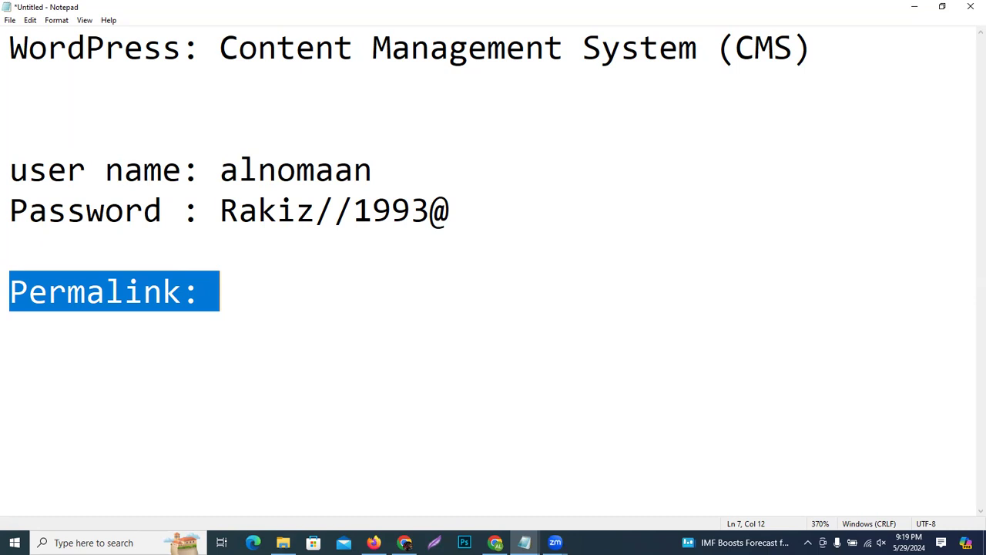
key("alt+Tab")
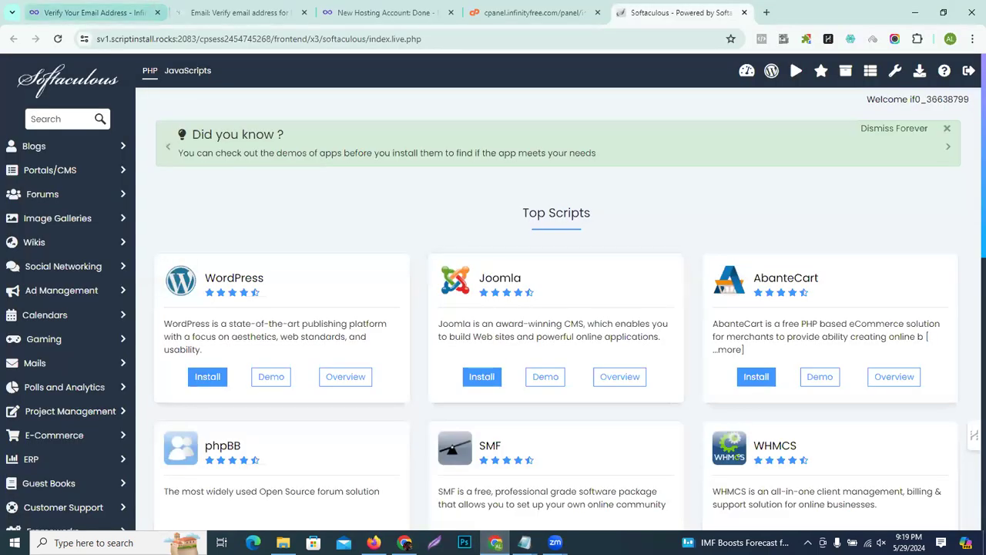
Step: Switch back to Firefox to show the emptied WordPress Dashboard
key("alt+Tab")
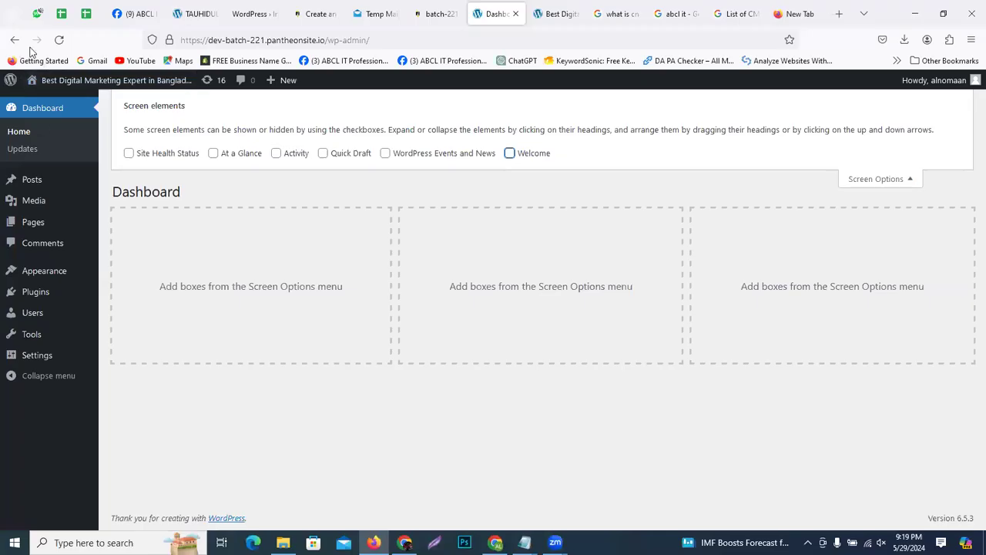
mouse_move(47, 83)
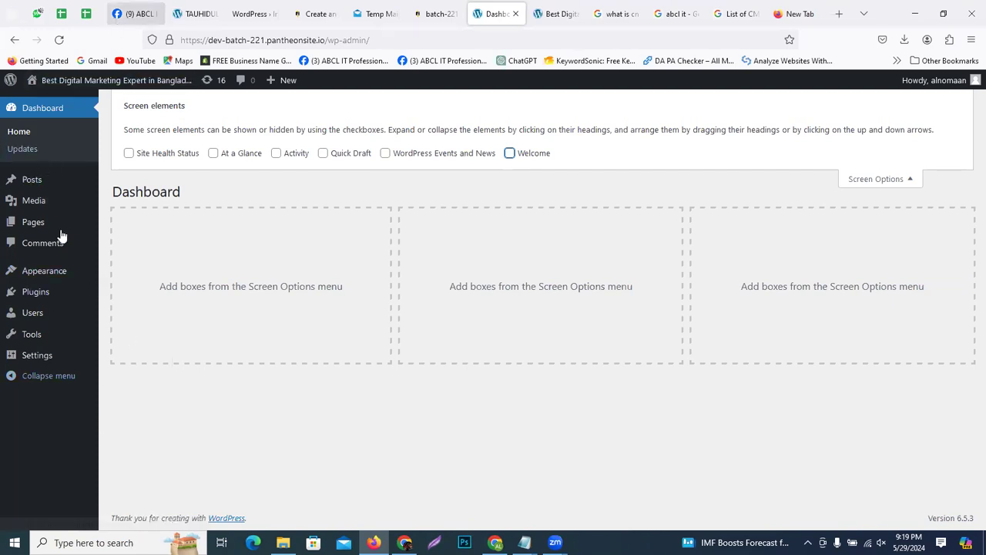
Step: Go to Settings > Permalinks in the WordPress admin sidebar
left_click(38, 357)
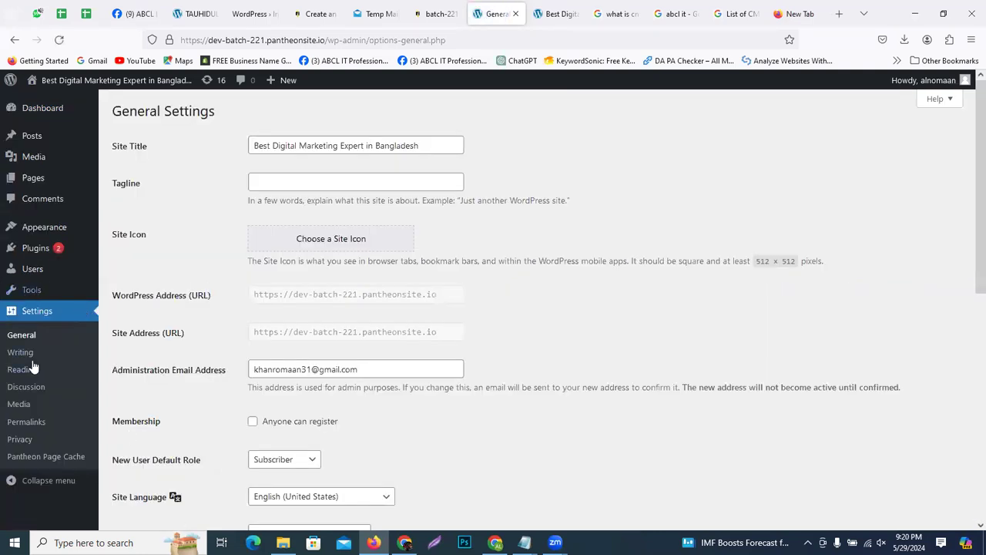
left_click(28, 425)
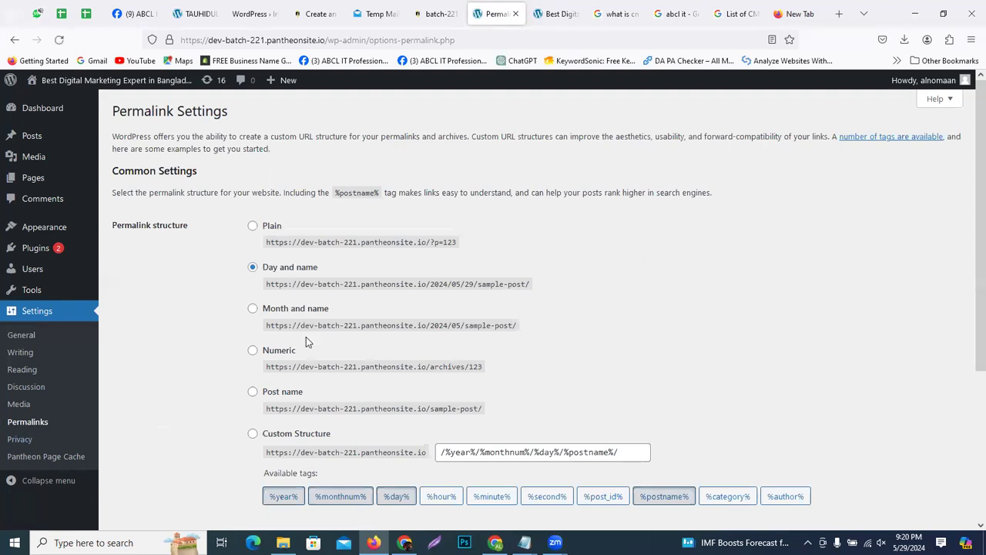
Step: Review the permalink options, leaving Day and name selected, then open a new blank Firefox tab
scroll(306, 336, "down", 3)
scroll(306, 341, "up", 3)
scroll(308, 341, "down", 3)
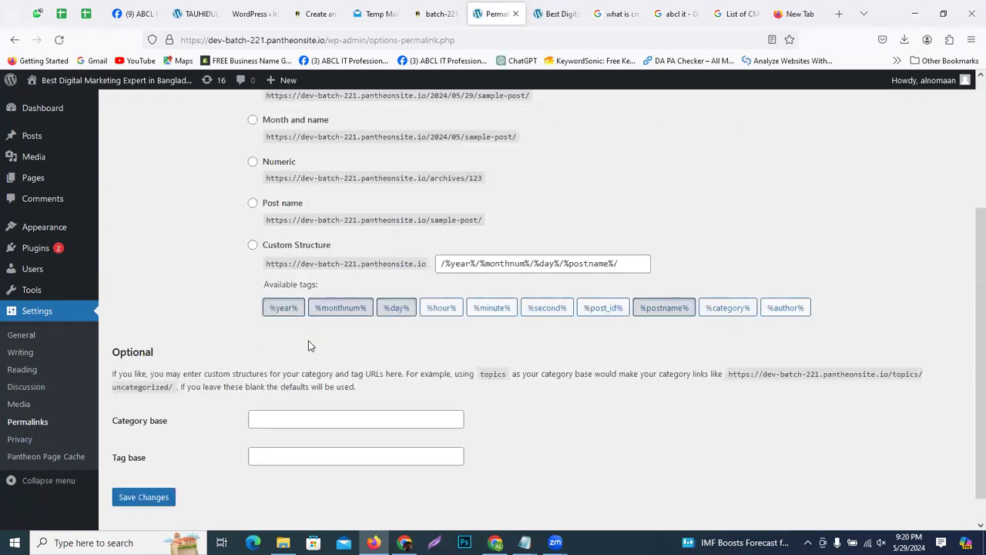
scroll(309, 343, "up", 3)
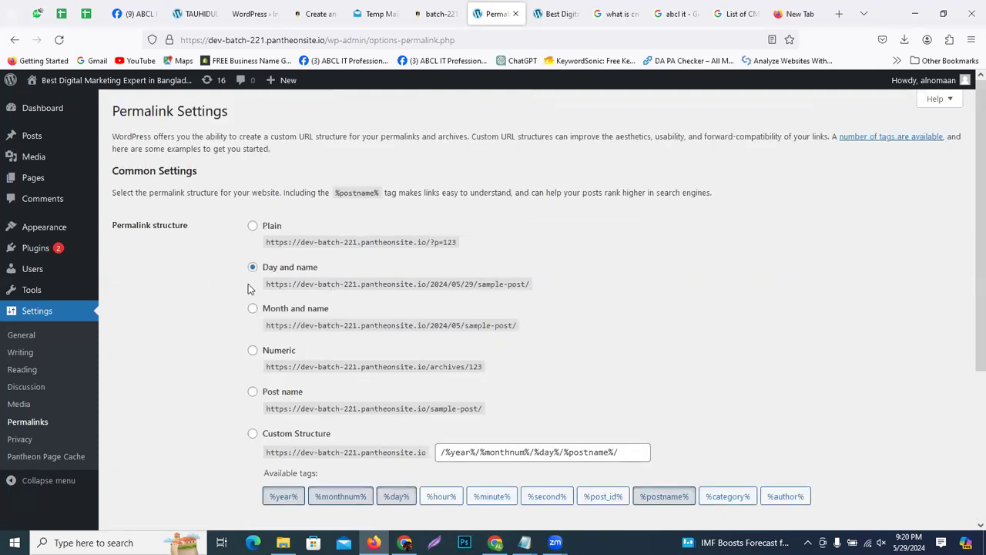
scroll(371, 280, "down", 2)
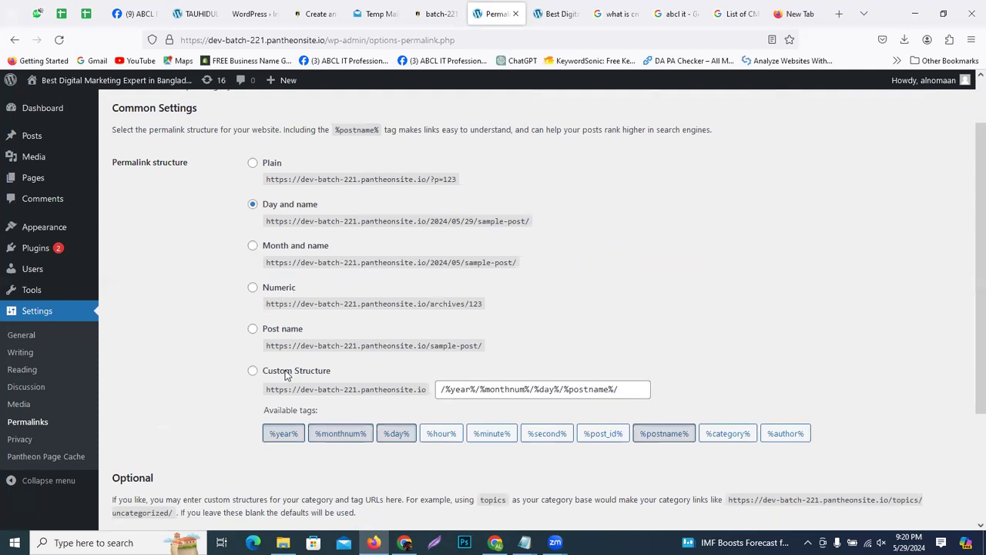
scroll(362, 396, "down", 3)
scroll(376, 381, "up", 3)
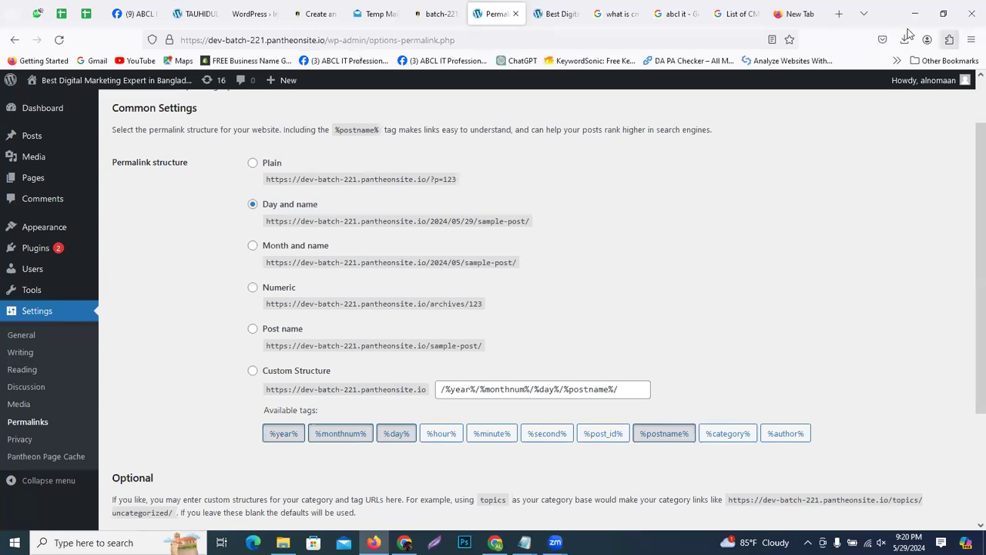
left_click(841, 14)
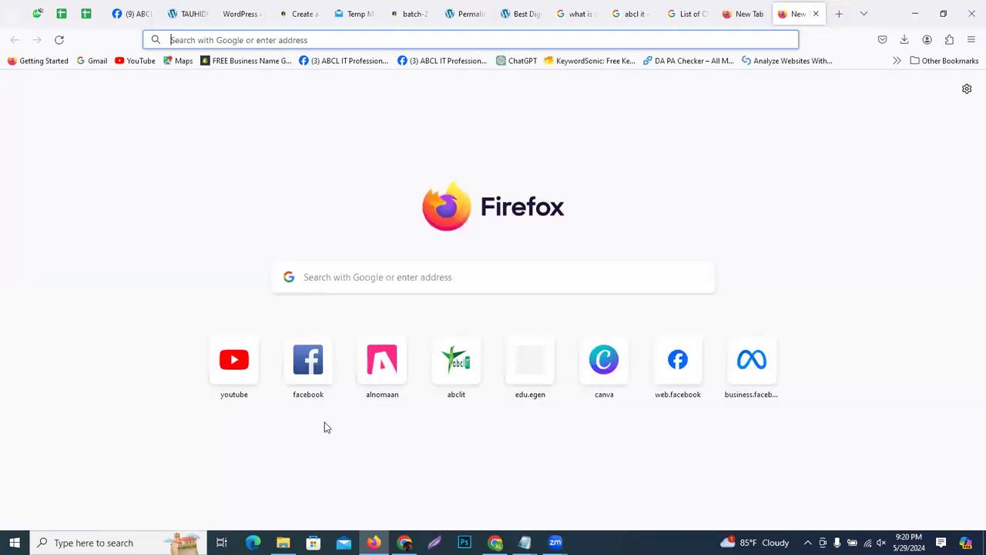
Step: Search Google for prothomalo and open Prothom Alo's বিশ্ব world news section
type("prothomalo")
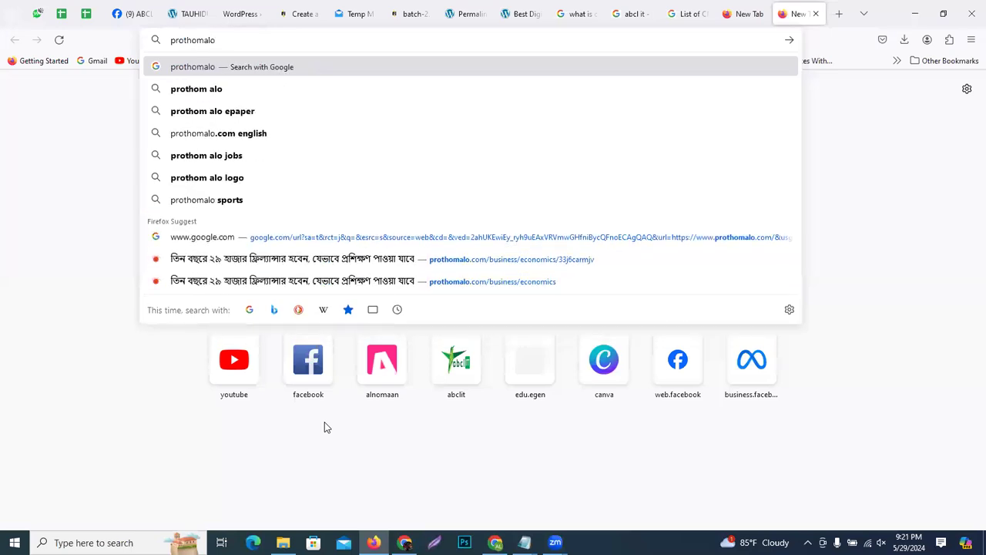
key("Return")
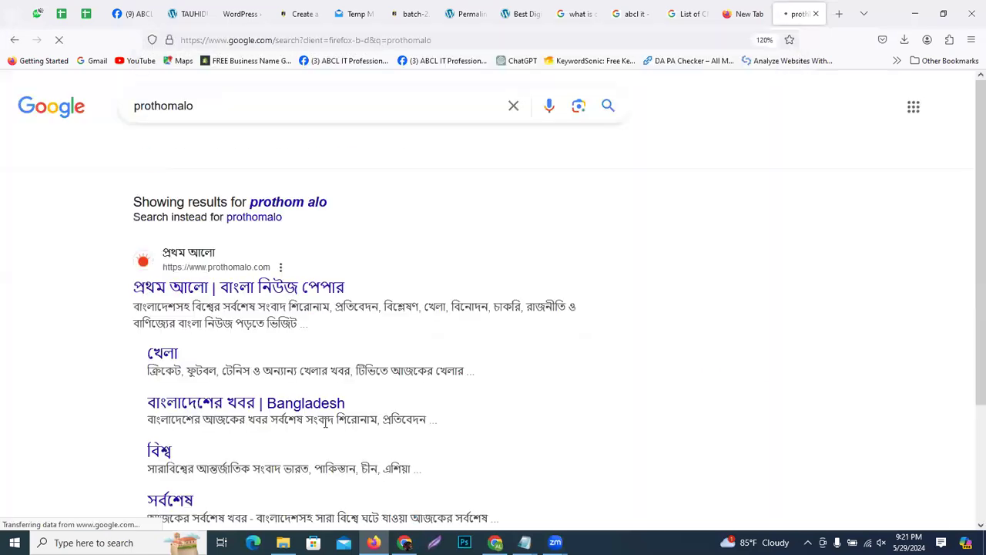
left_click(285, 291)
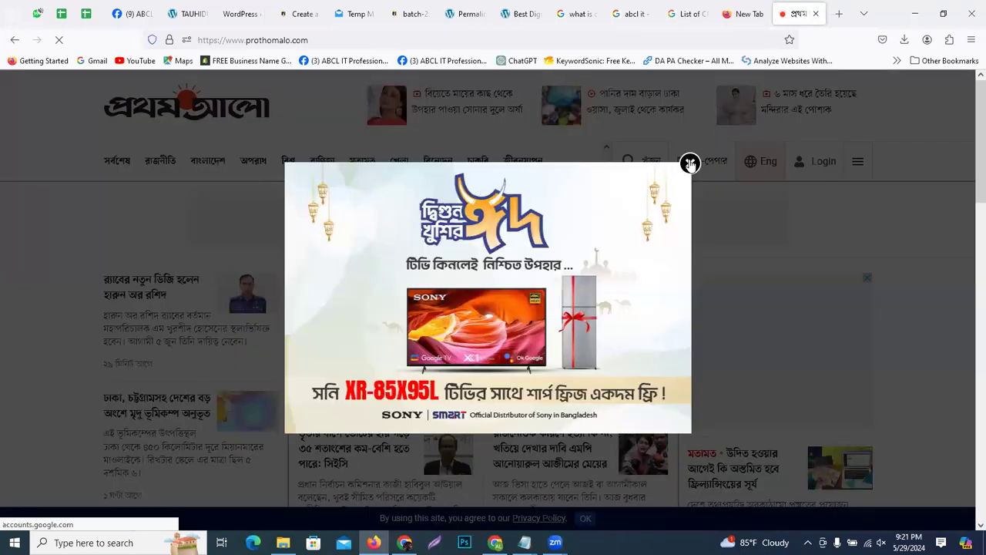
left_click(688, 162)
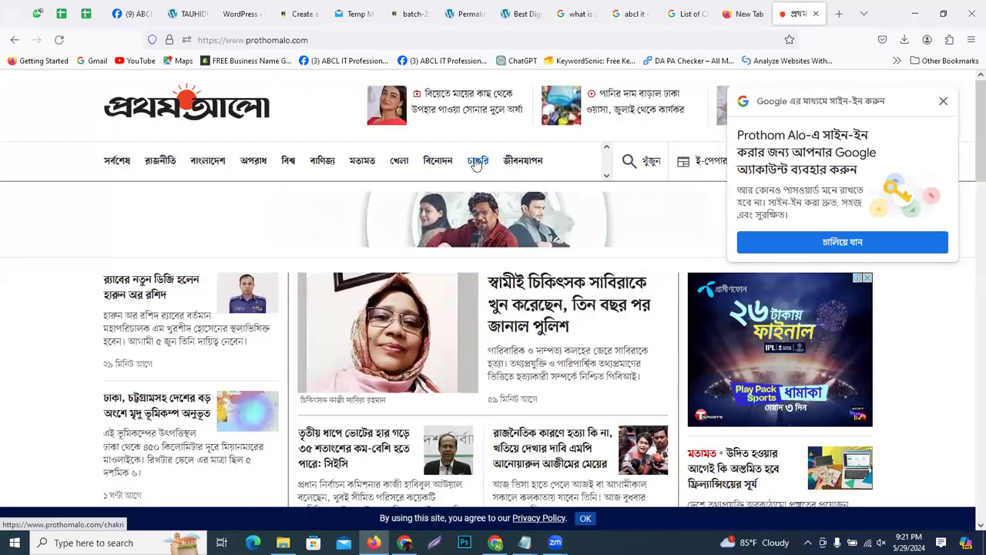
left_click(291, 163)
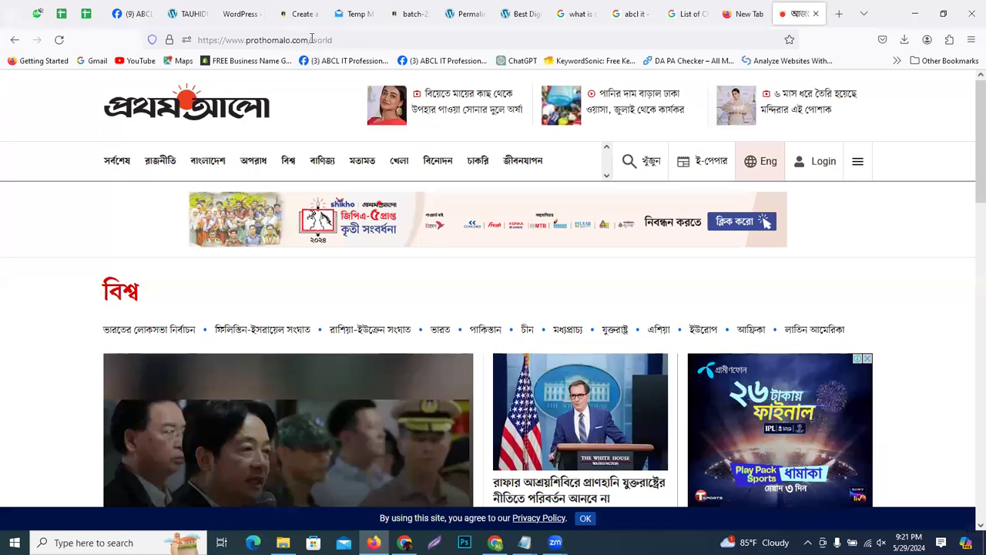
Step: Open Prothom Alo's বাংলাদেশ news section
left_click(346, 37)
key("ctrl+a")
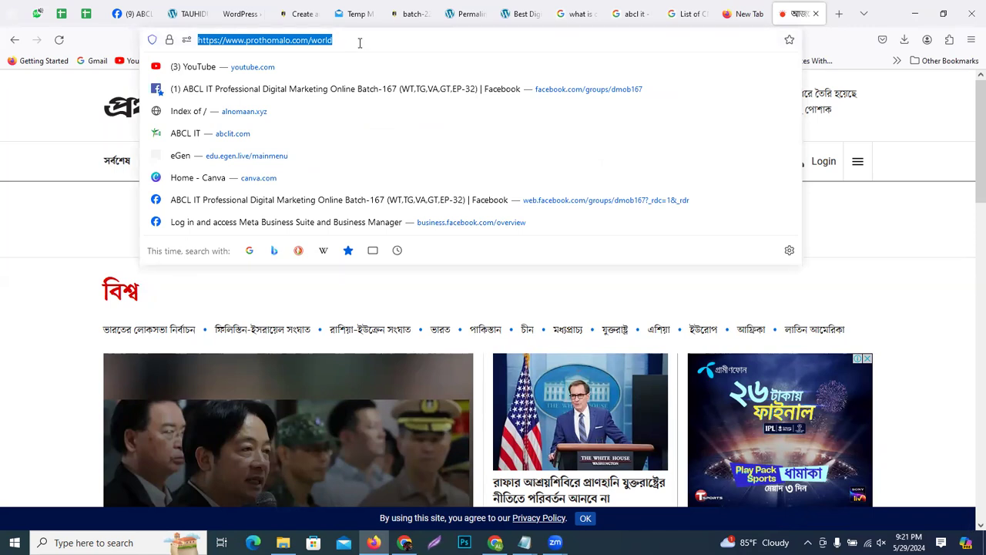
left_click(83, 223)
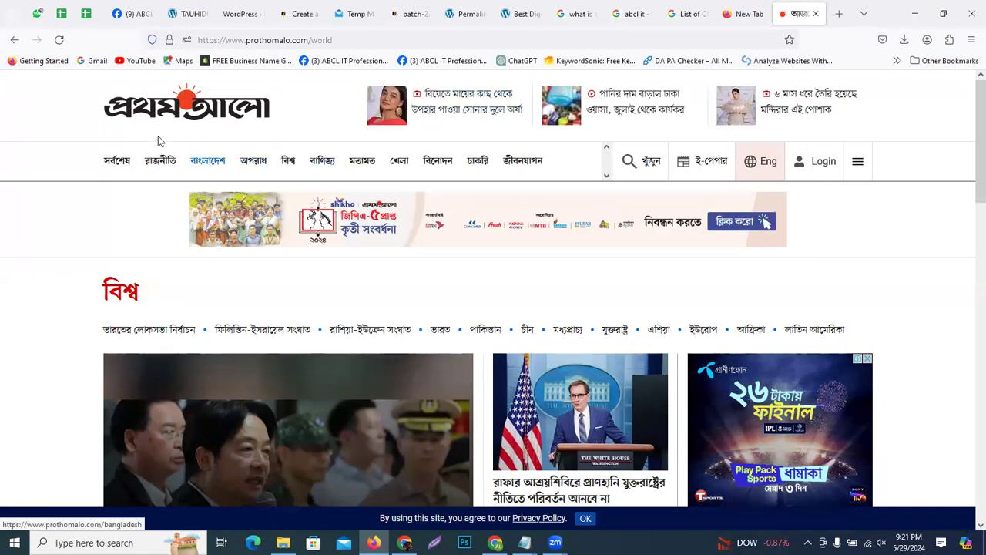
left_click(204, 163)
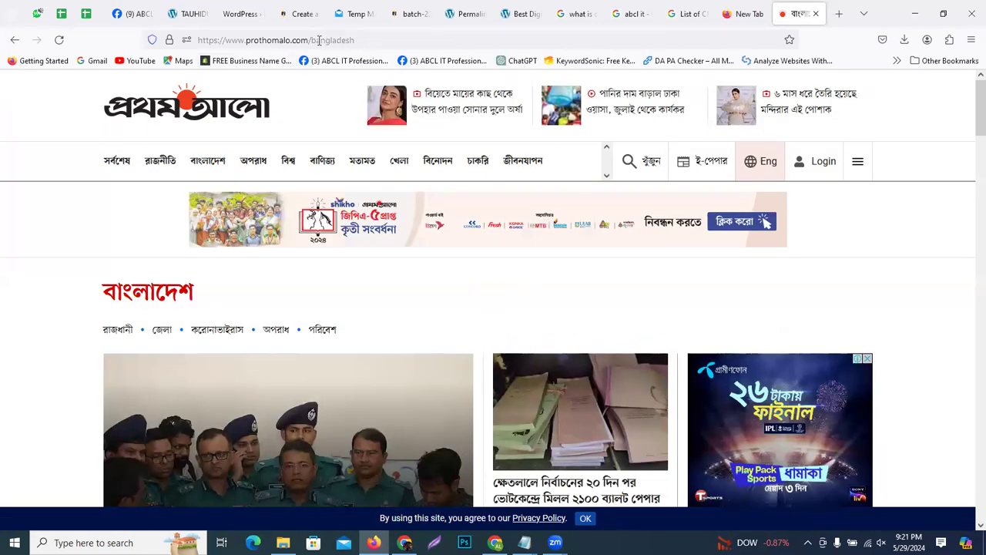
Step: Select 'bangladesh' in the page address, then switch to the WordPress installation language tab
left_click(313, 40)
left_click_drag(313, 40, 399, 40)
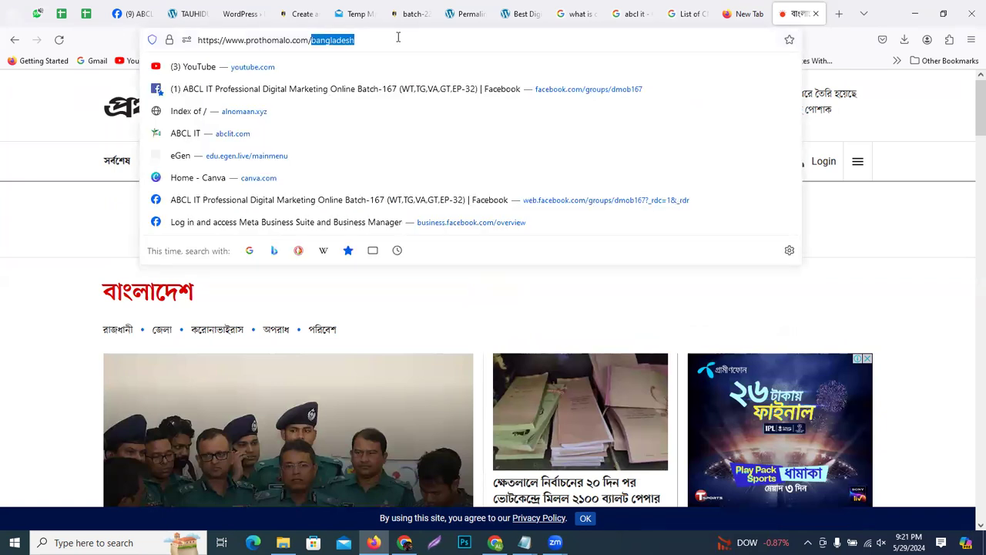
left_click(389, 40)
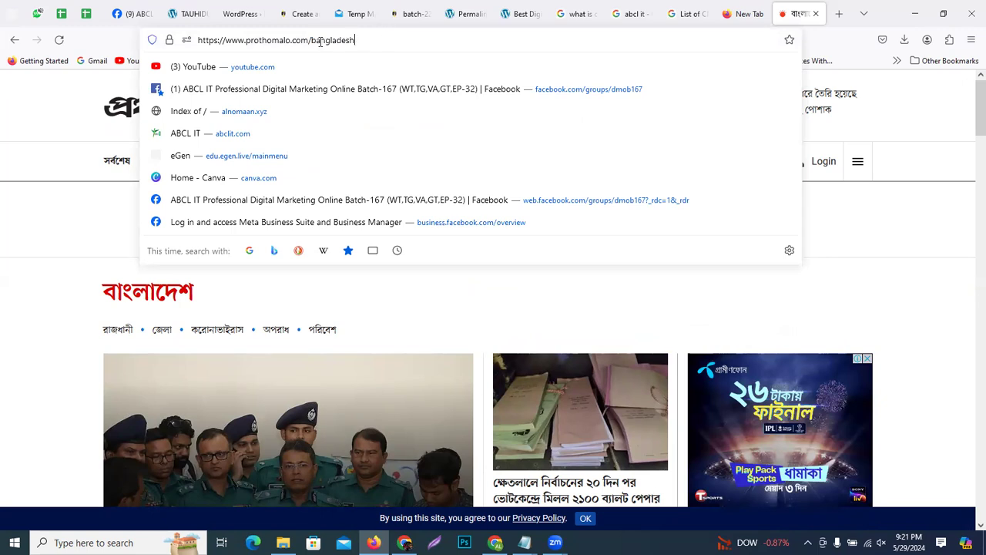
left_click_drag(313, 40, 392, 39)
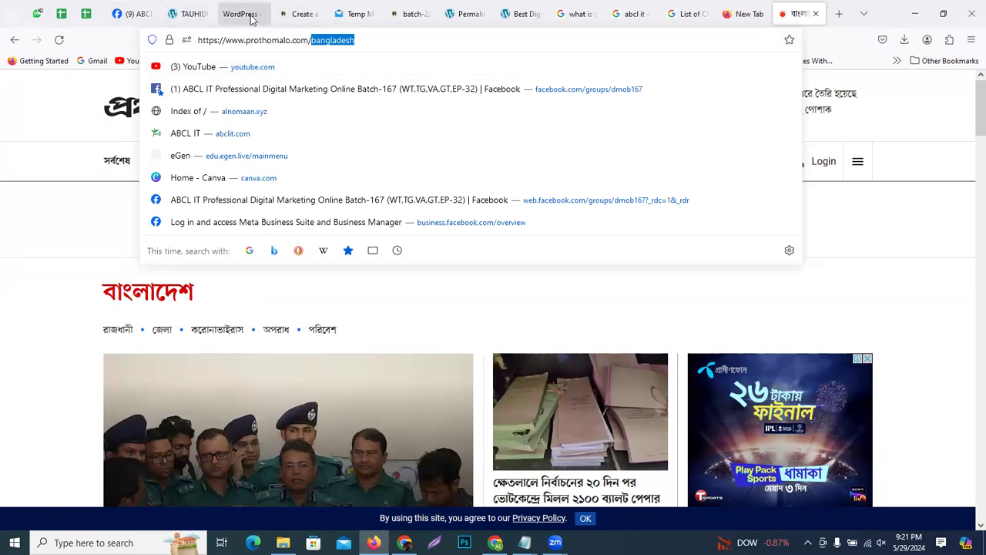
left_click(196, 14)
left_click(241, 16)
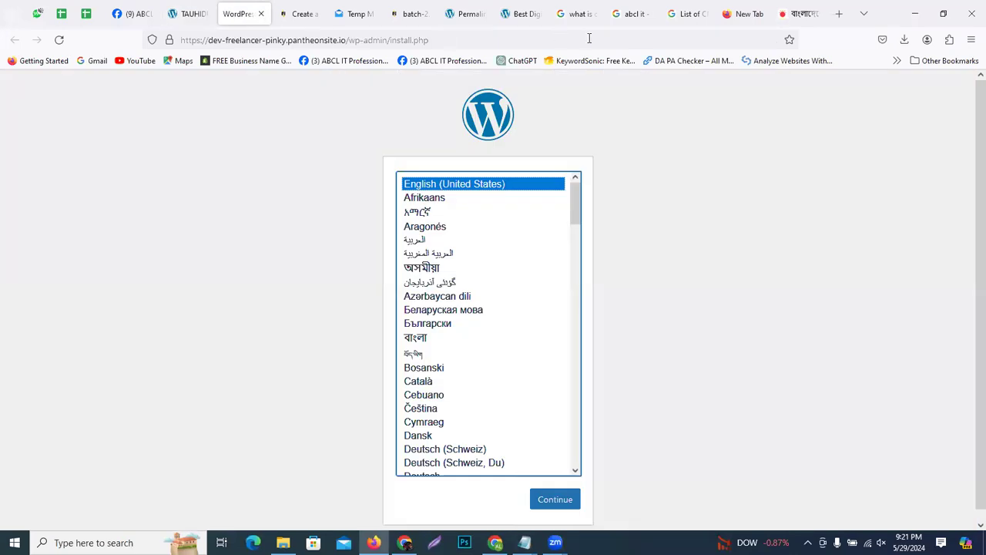
Step: On the Permalink Settings tab, choose the Post name structure and save the changes
left_click(527, 15)
left_click(472, 15)
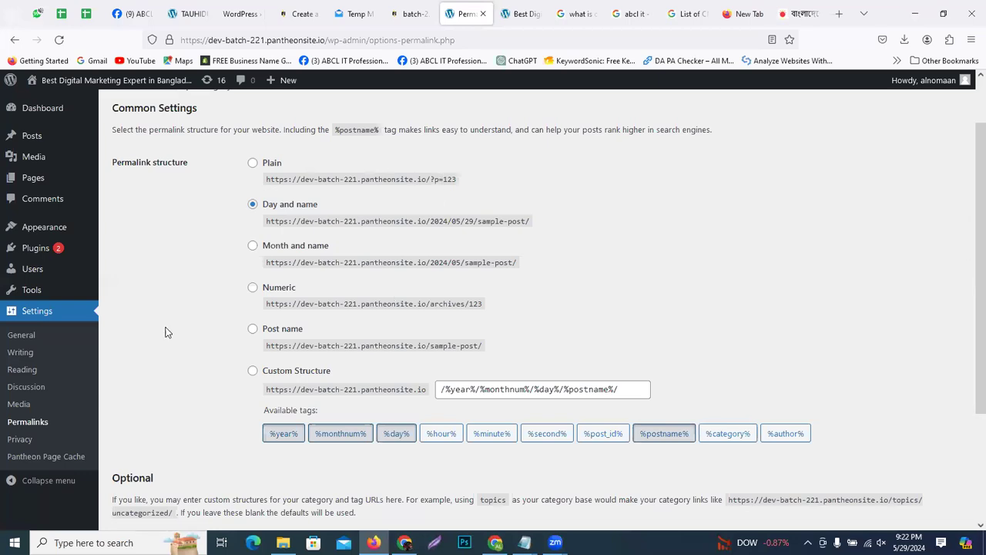
left_click(253, 328)
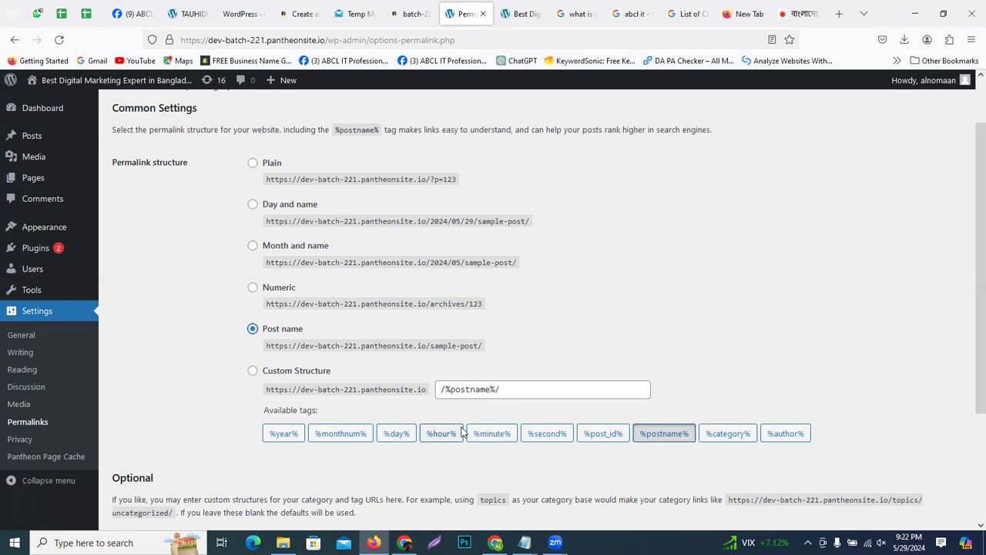
scroll(462, 433, "down", 2)
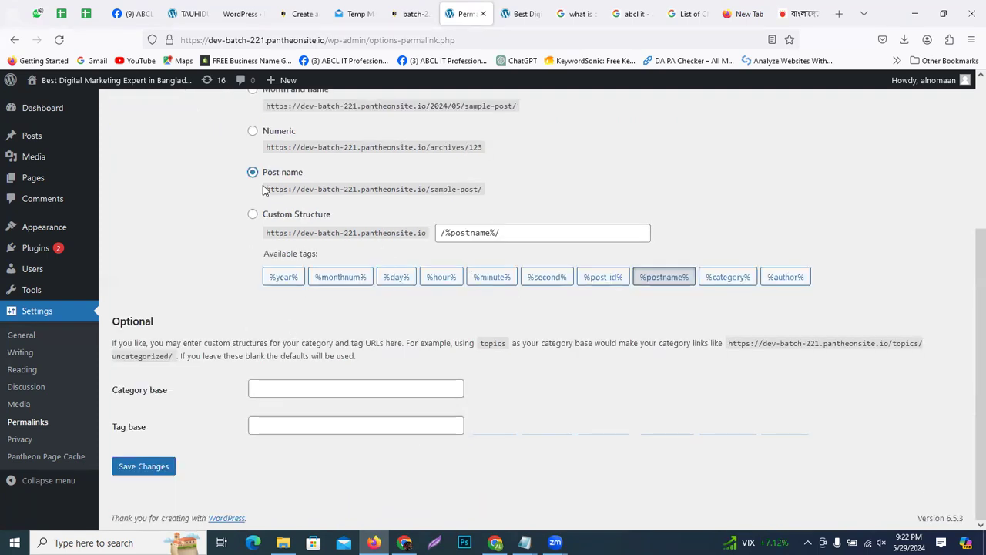
left_click(156, 468)
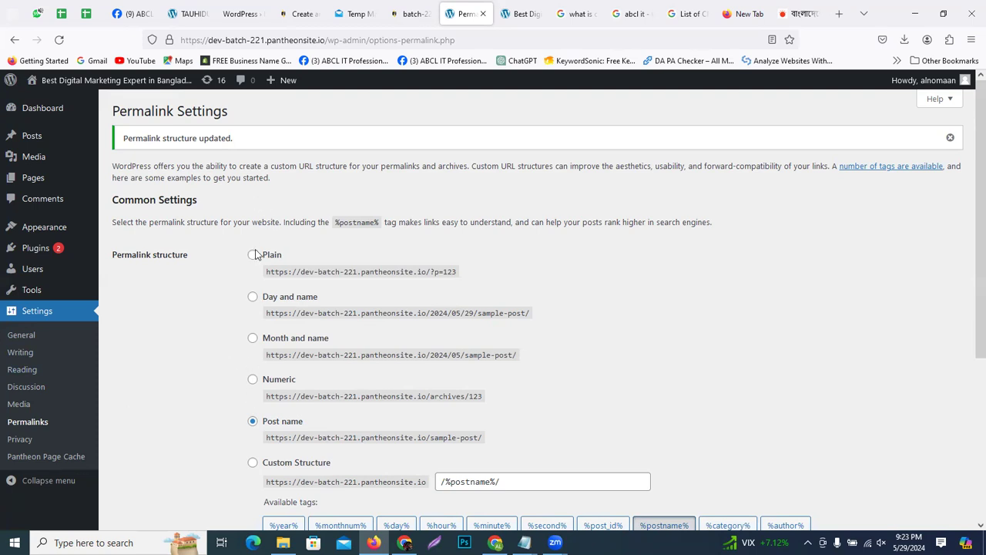
left_click(801, 14)
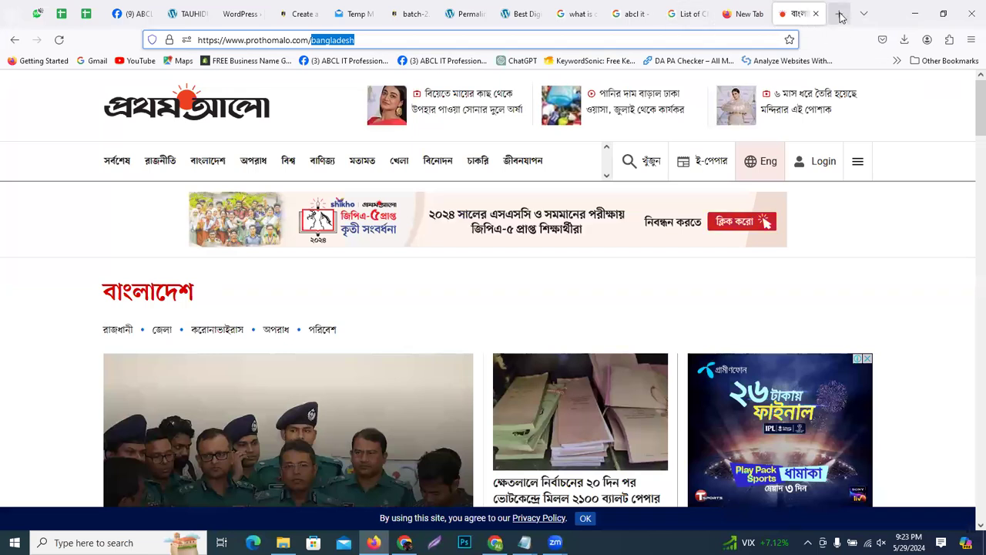
left_click(177, 120)
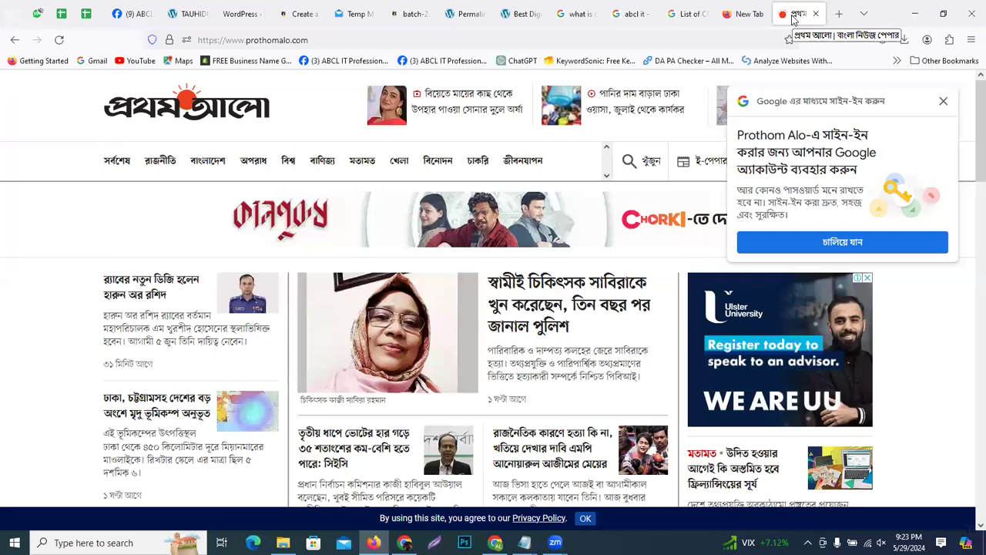
left_click(513, 22)
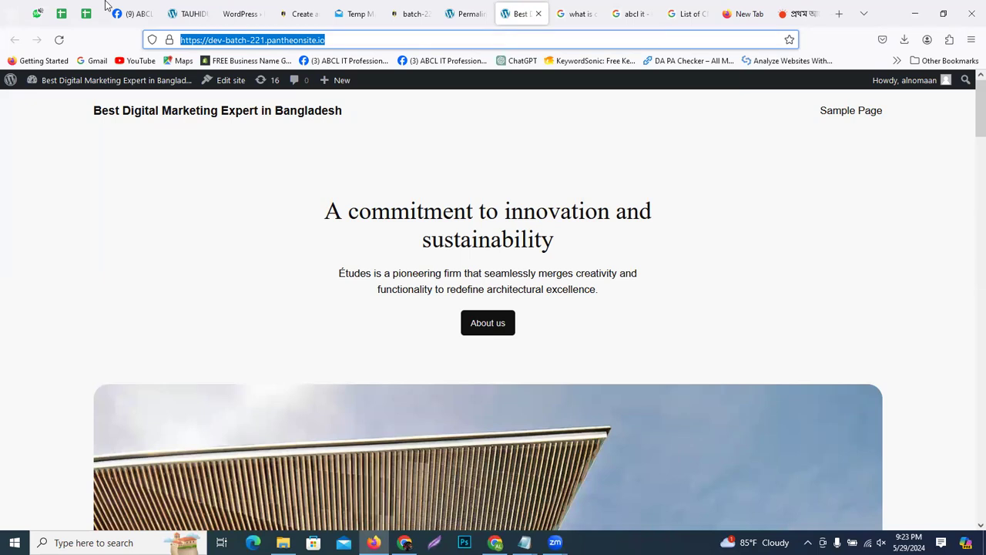
left_click(199, 11)
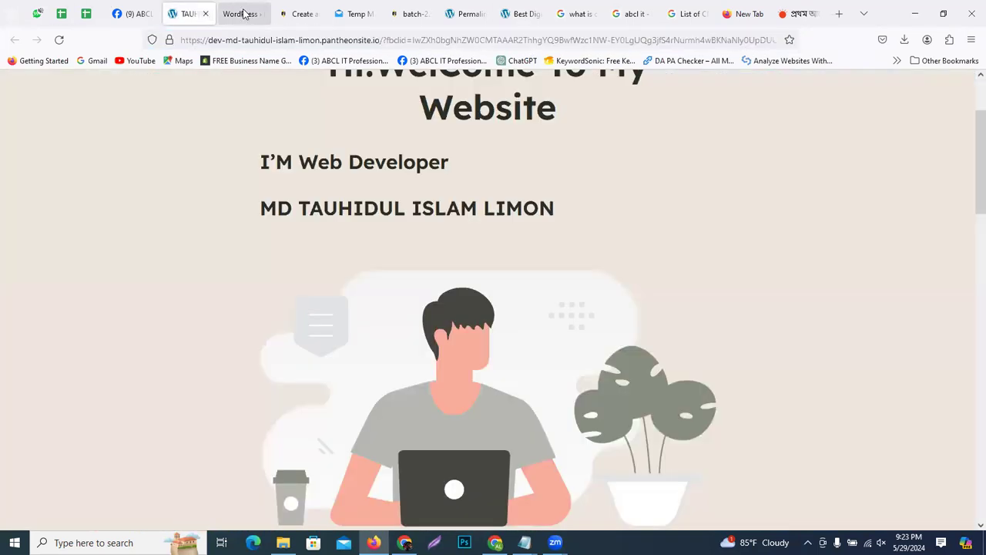
left_click(243, 13)
left_click(798, 15)
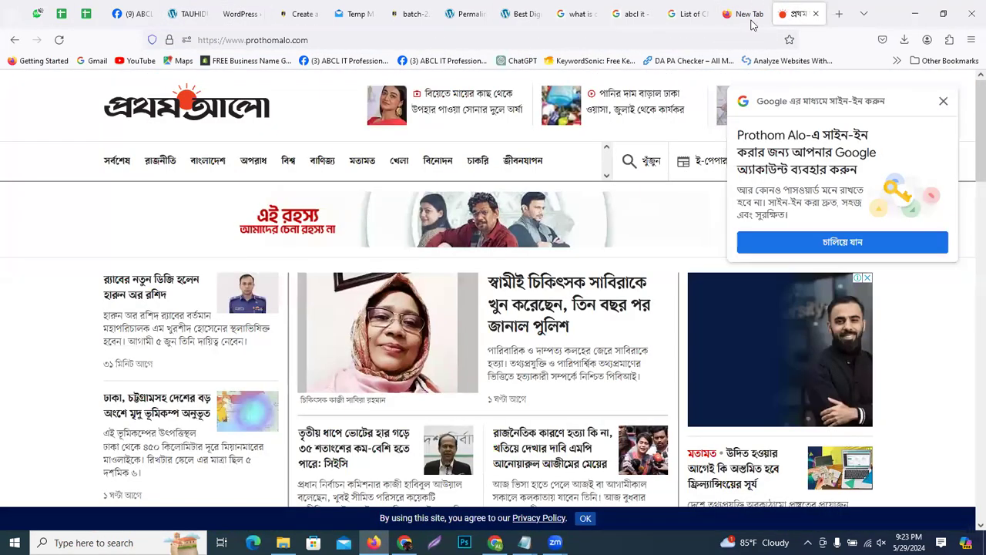
left_click(744, 17)
left_click(694, 14)
left_click(633, 14)
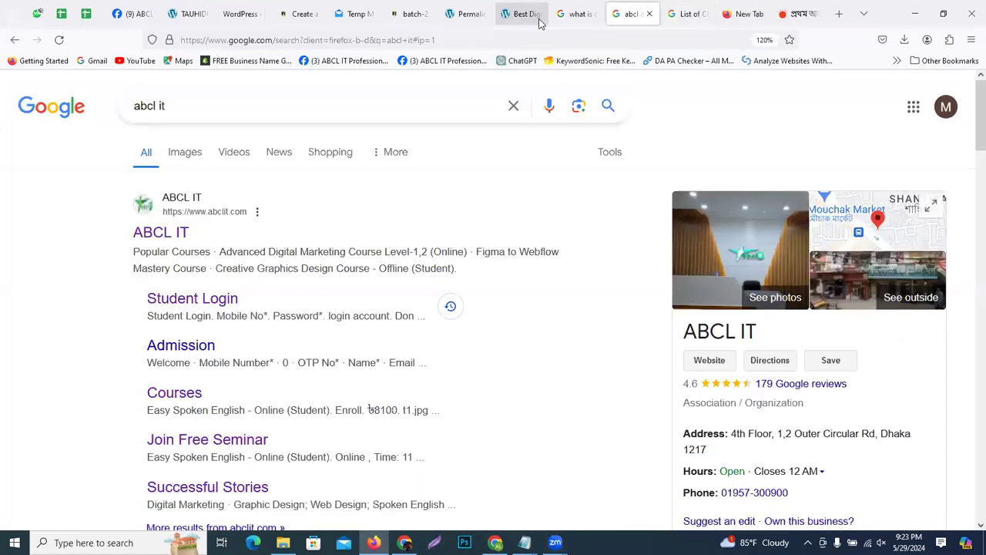
left_click(525, 14)
left_click(475, 12)
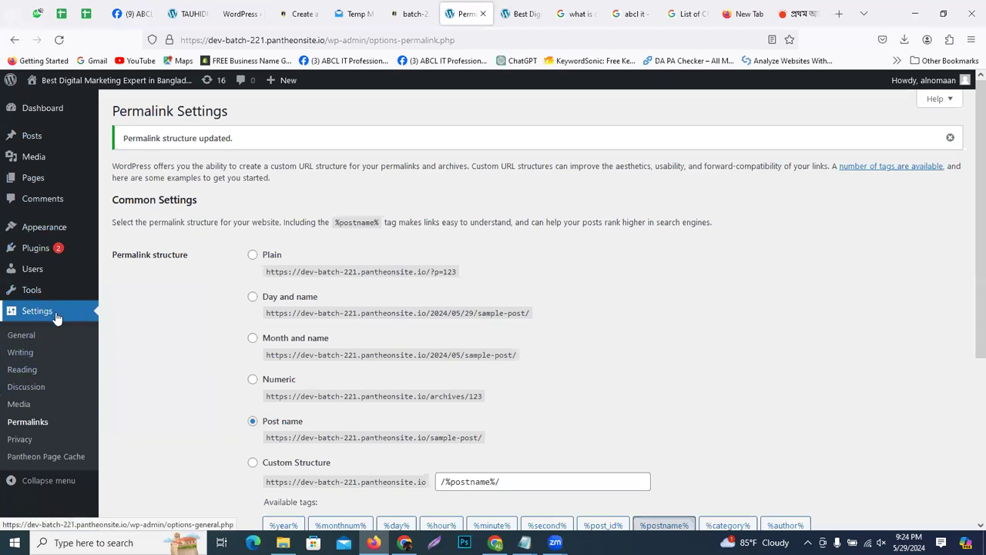
Step: Open General Settings and clear the old 'IT Services' text from the Tagline field
left_click(22, 335)
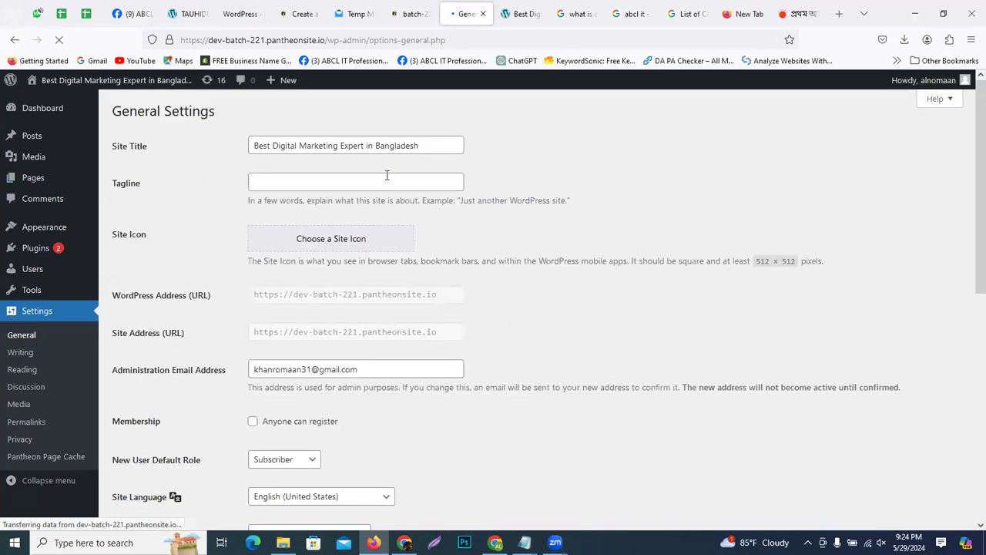
left_click(285, 185)
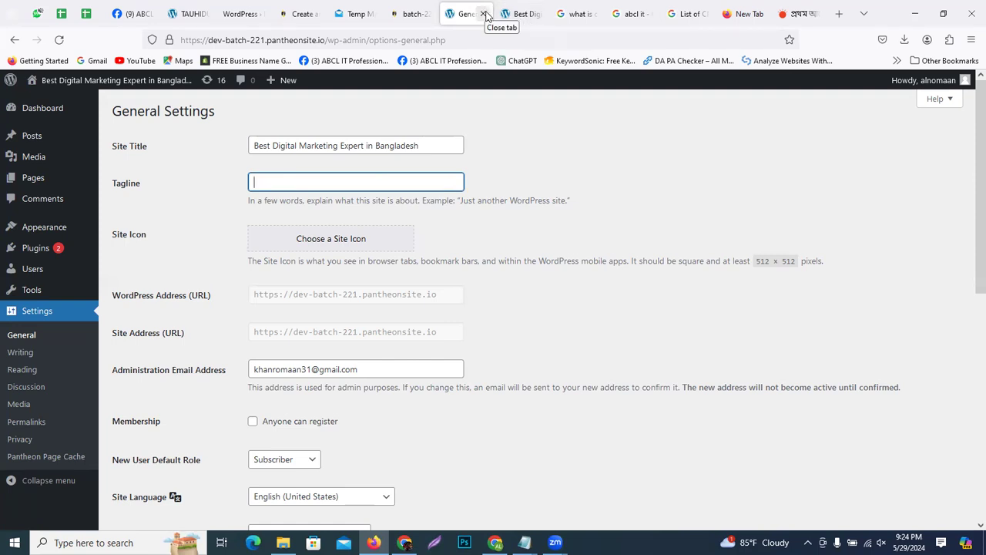
left_click(797, 16)
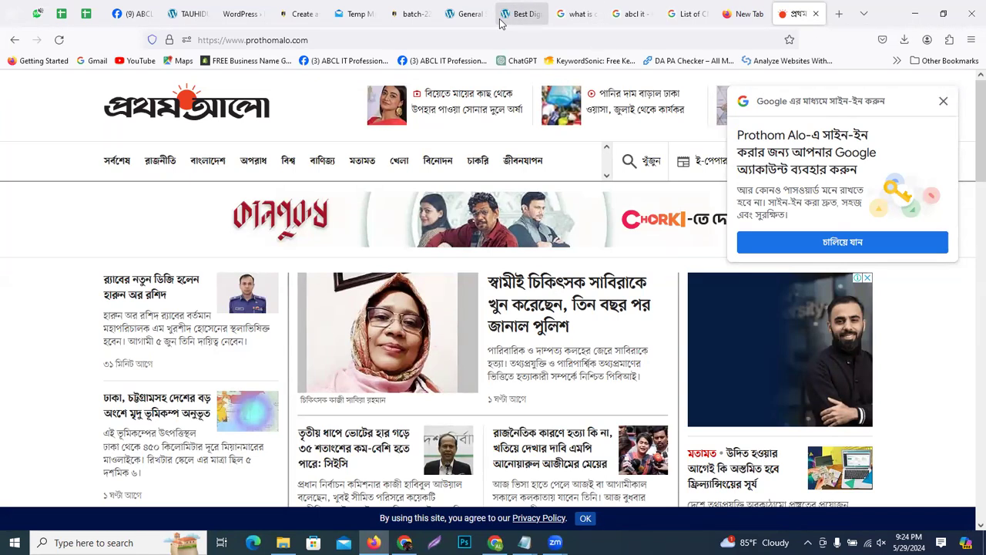
left_click(471, 14)
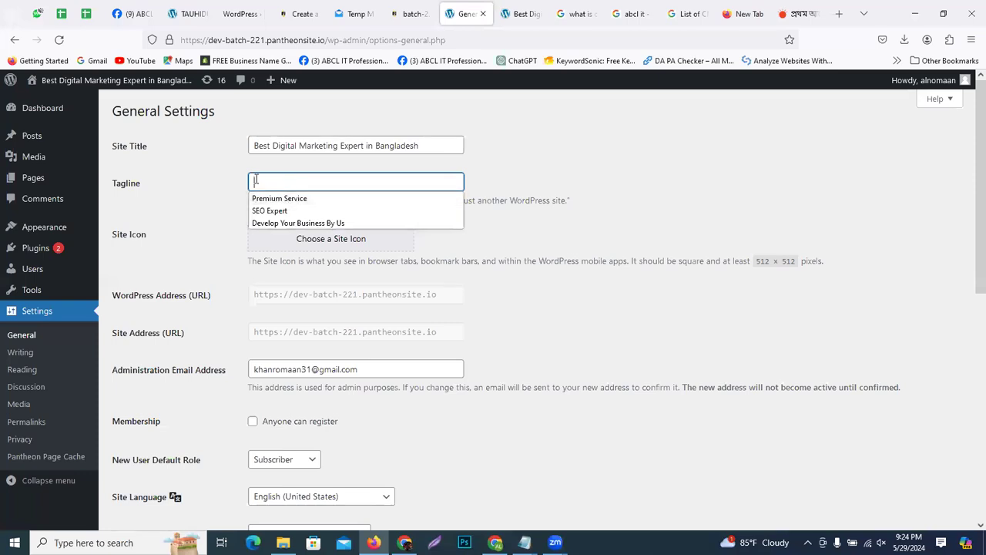
left_click(257, 180)
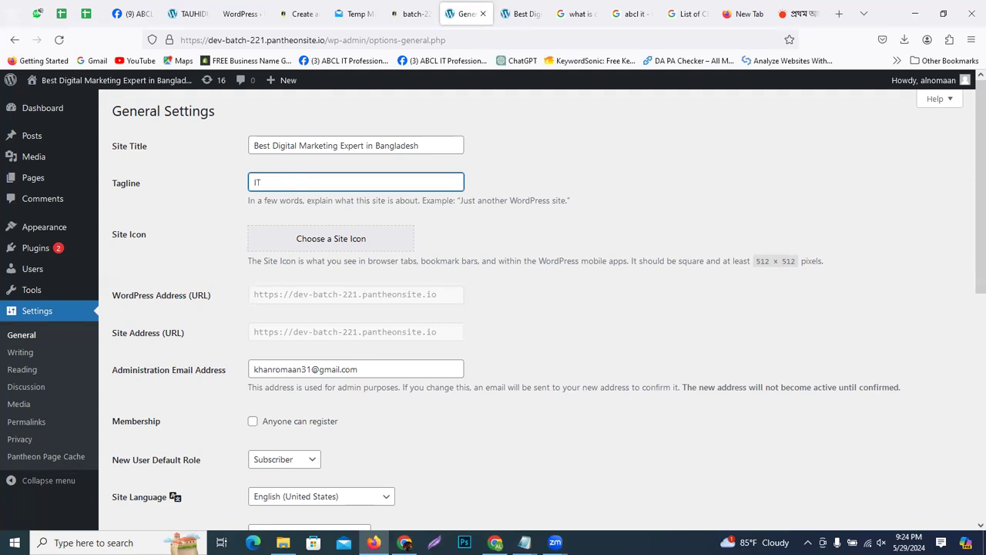
type("ervices")
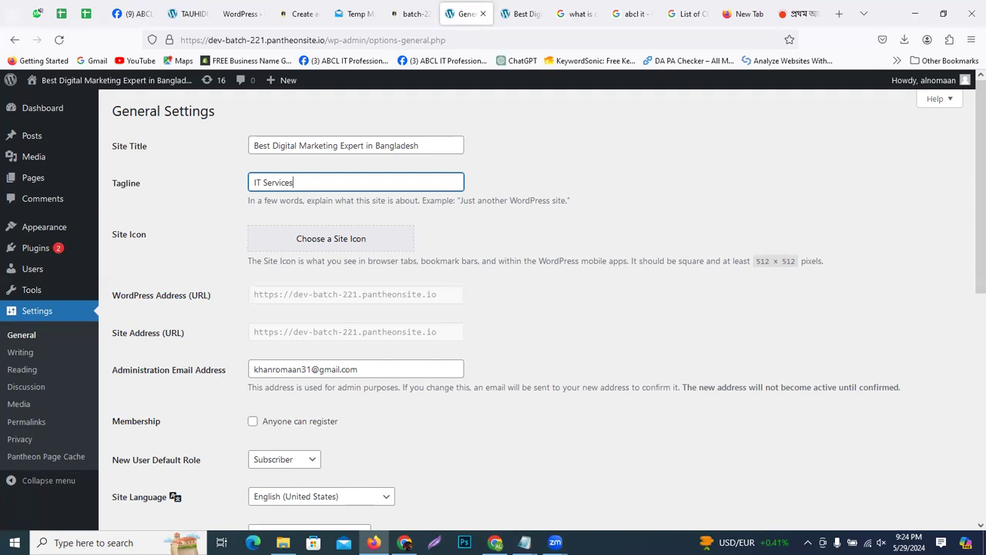
key("BackSpace")
key("BackSpace")
key("BackSpace")
key("BackSpace")
key("BackSpace")
key("BackSpace")
key("BackSpace")
key("BackSpace")
key("BackSpace")
key("BackSpace")
Step: Enter 'Premium IT BD' as the tagline, then select and review the tagline and site title
type("P")
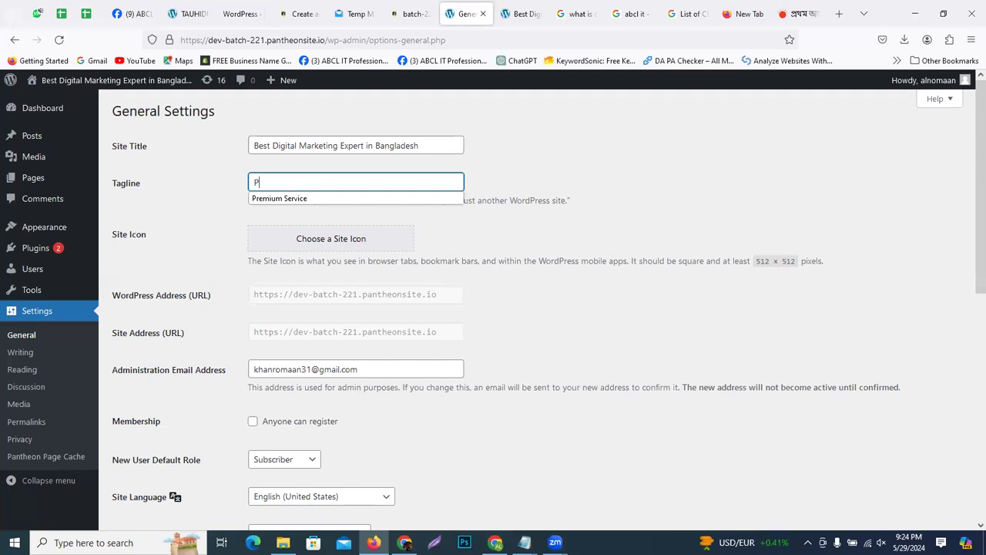
type("remium IT BD")
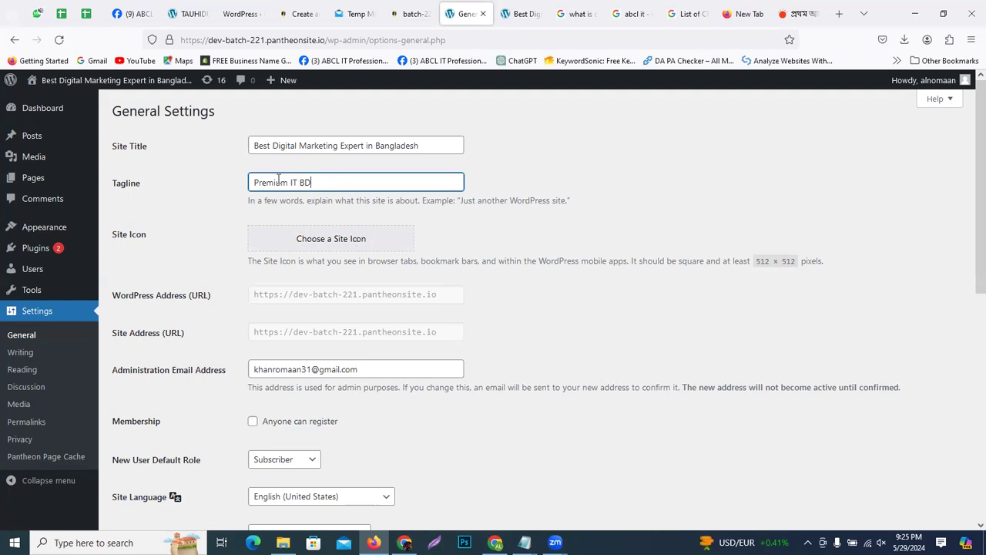
left_click_drag(314, 182, 220, 180)
left_click(182, 211)
left_click_drag(318, 183, 234, 186)
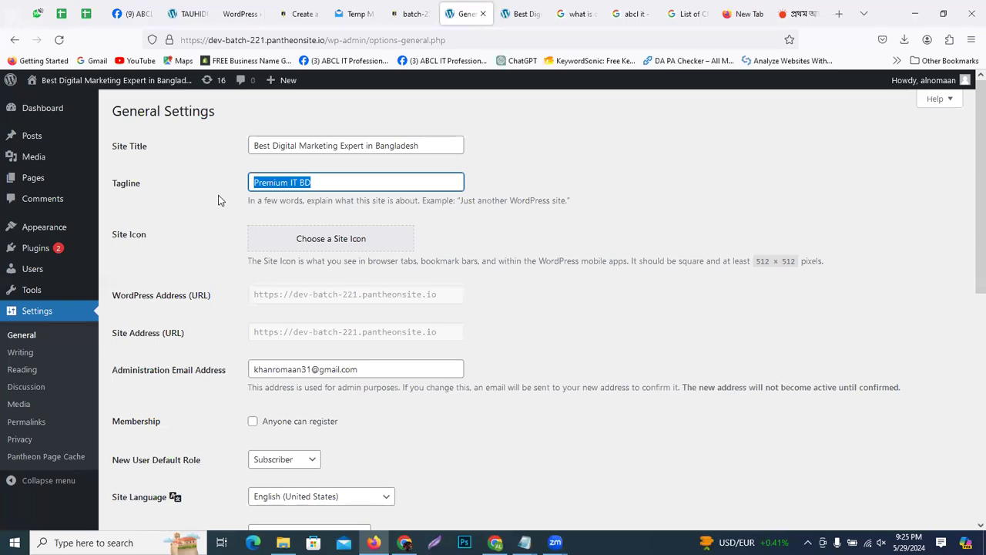
left_click(428, 145)
left_click_drag(428, 145, 114, 137)
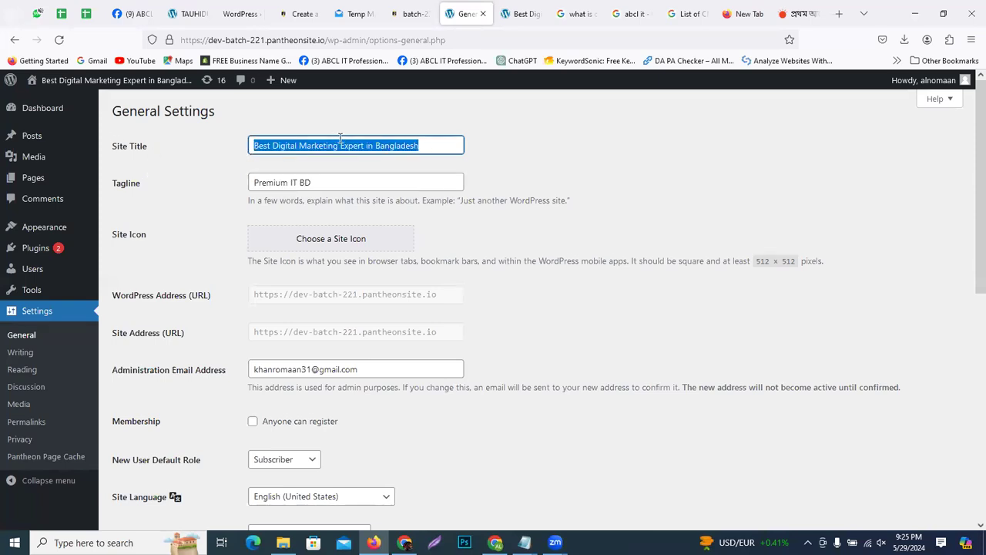
left_click(497, 246)
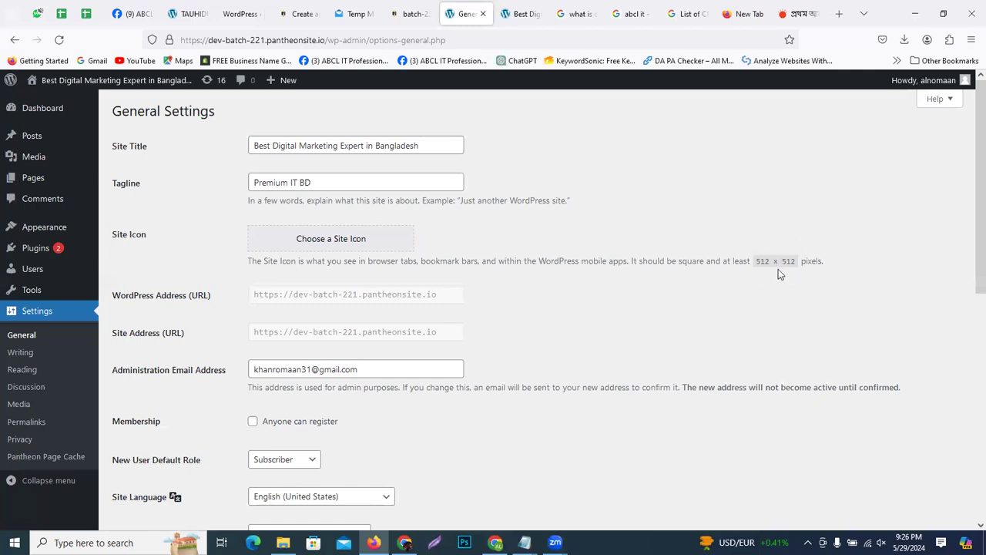
left_click(789, 13)
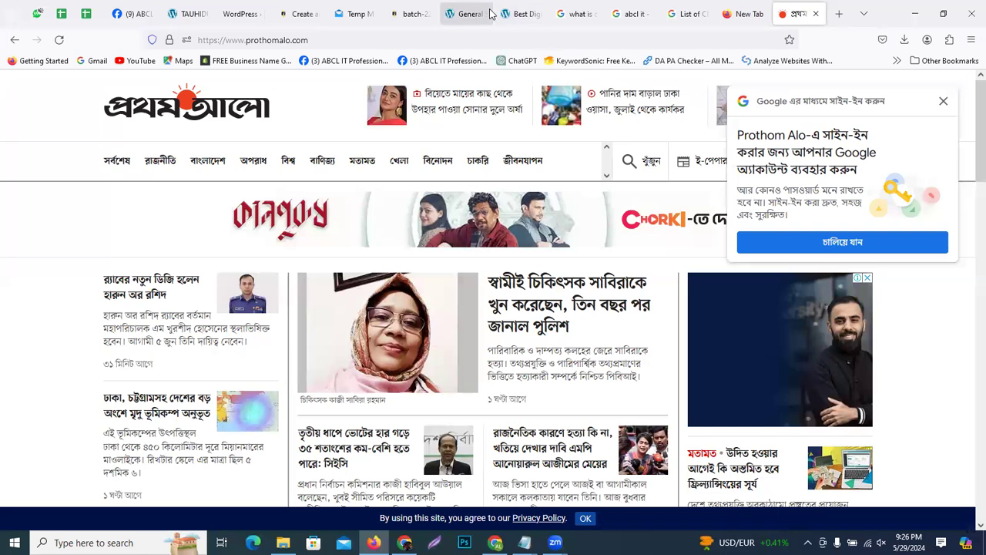
left_click(466, 13)
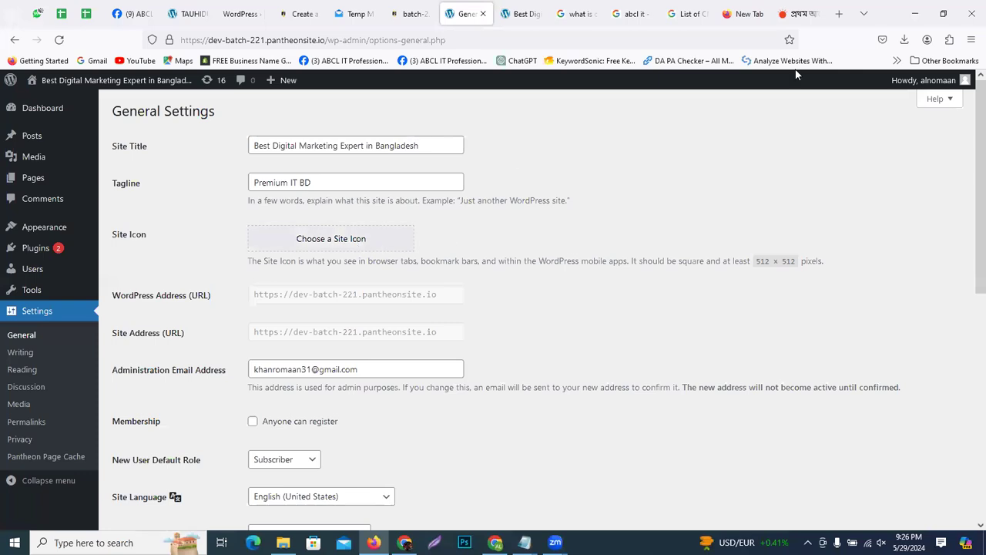
Step: Minimize the browser and Notepad, then open the 'Premium it bd logo' desktop folder
left_click(915, 13)
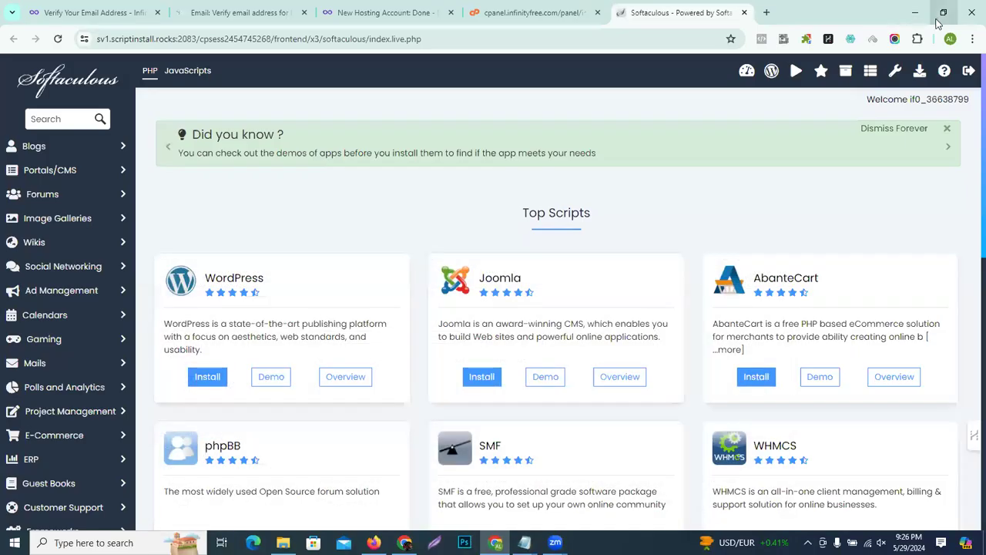
left_click(915, 12)
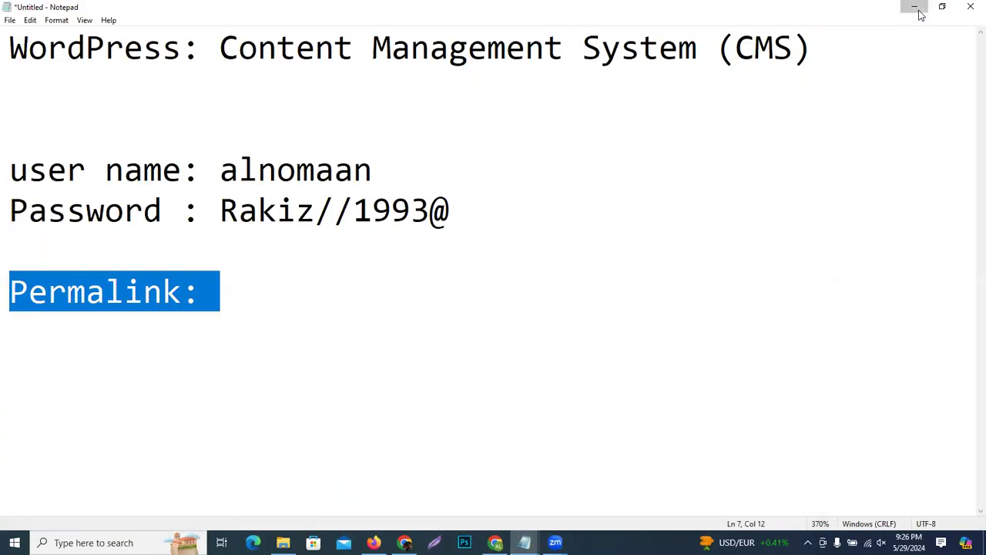
left_click(916, 13)
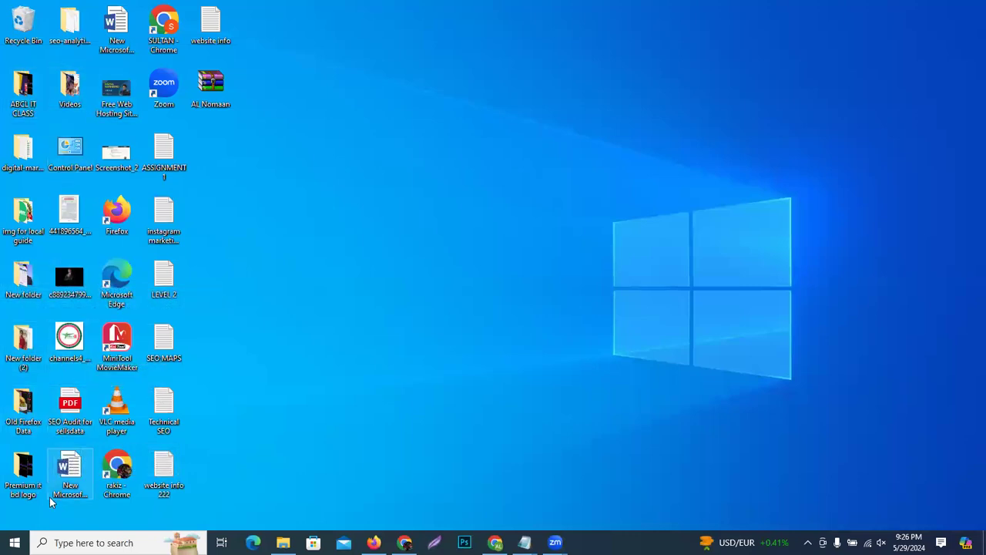
double_click(24, 472)
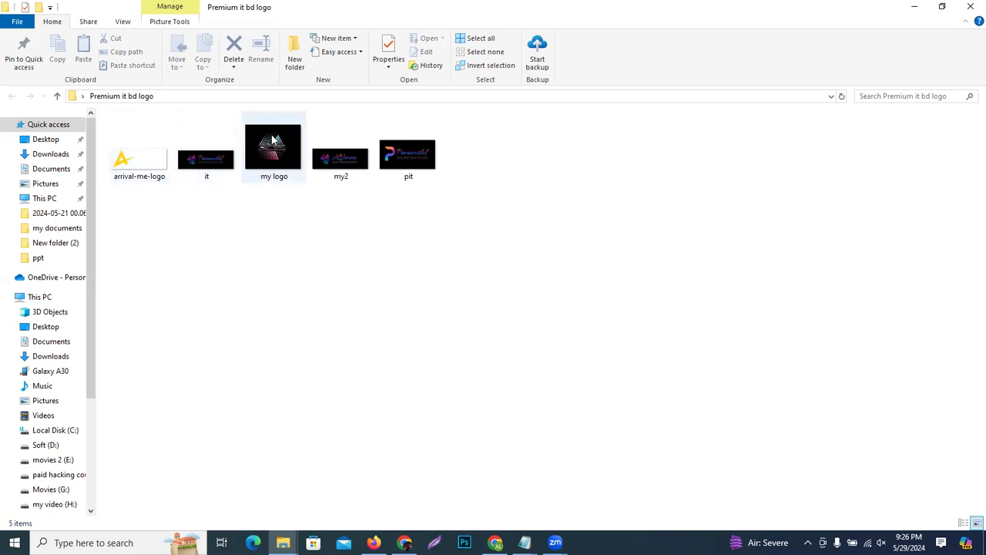
Step: Select the 'my logo' image and bring up its context menu
left_click(278, 165)
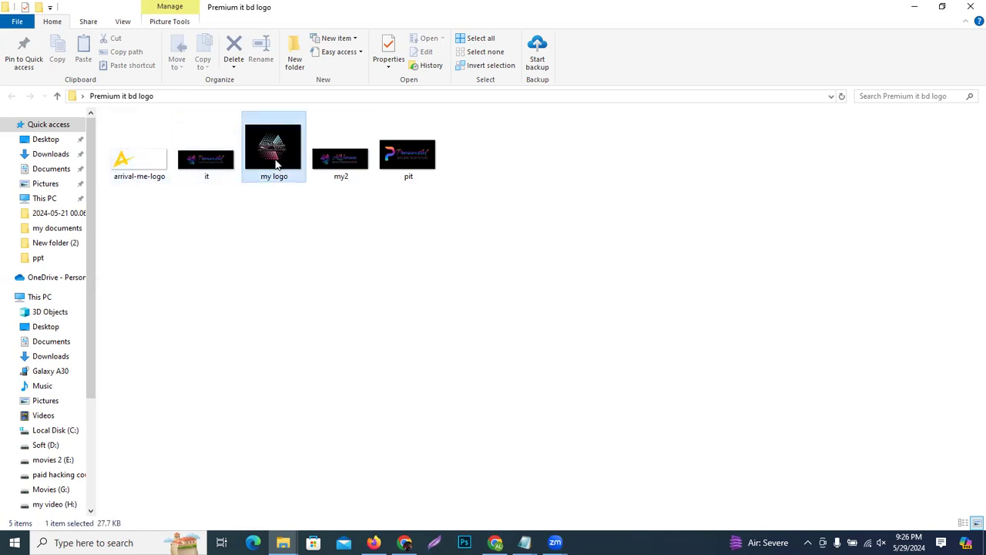
right_click(277, 163)
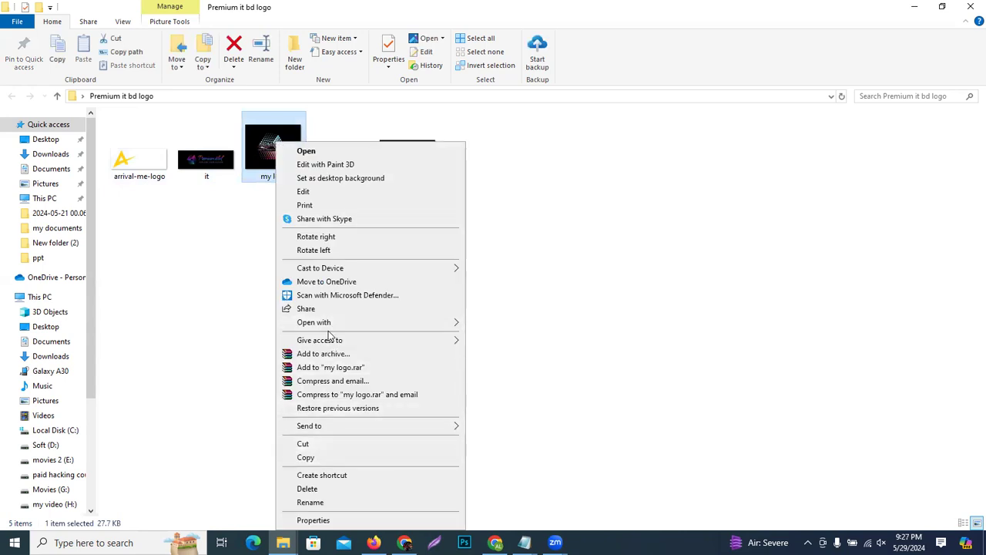
mouse_move(334, 324)
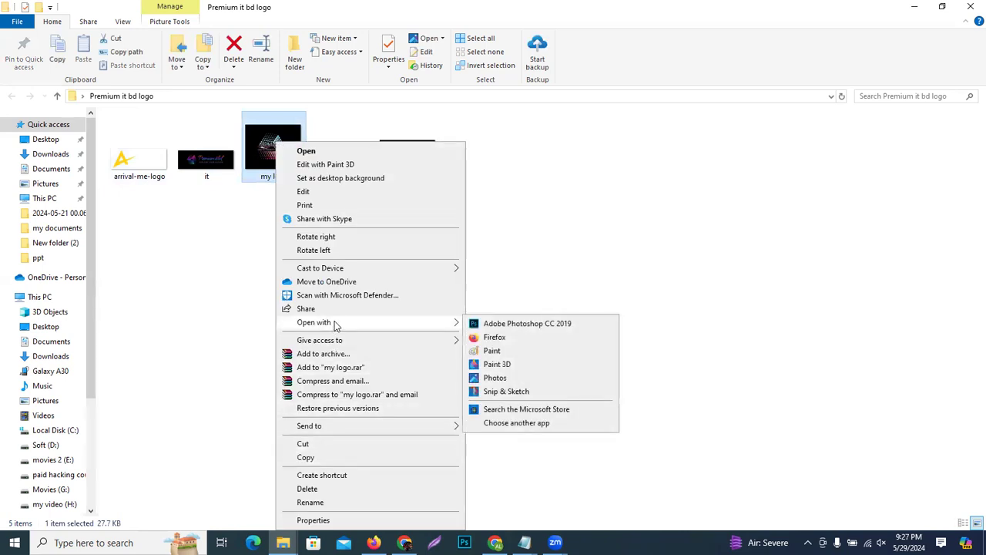
Step: Open 'my logo' in Paint and resize it to 512 × 512 pixels without keeping the aspect ratio
left_click(492, 351)
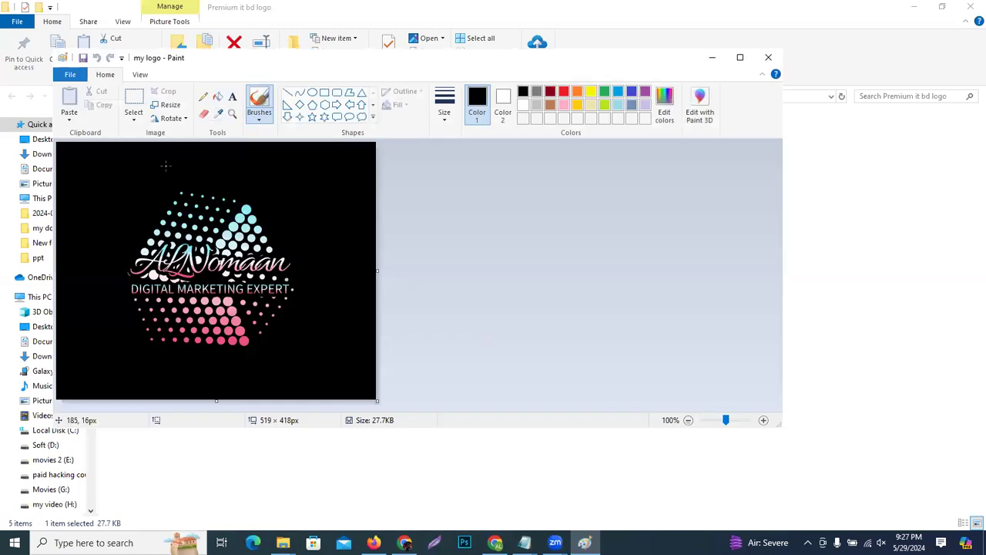
left_click(738, 58)
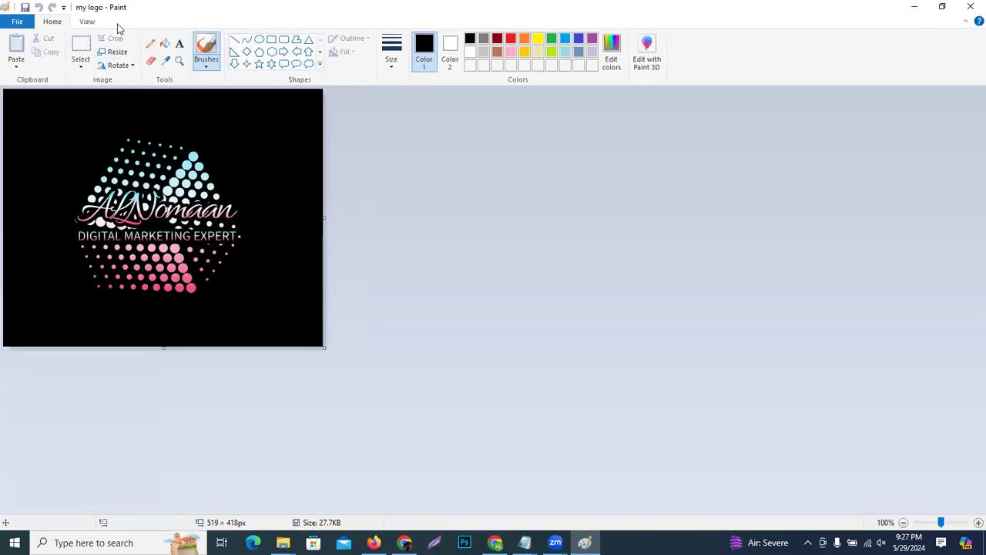
left_click(117, 51)
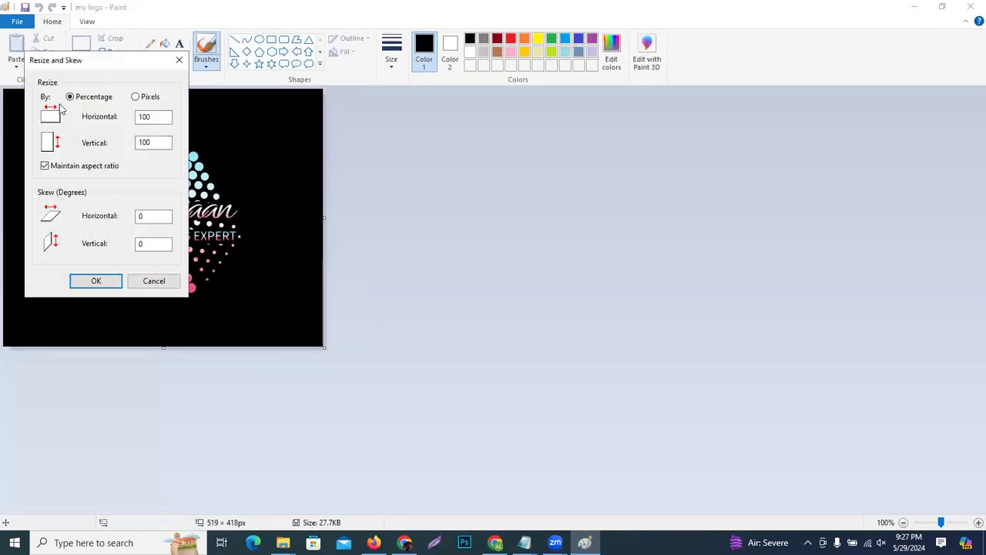
left_click(136, 97)
left_click(44, 165)
double_click(153, 116)
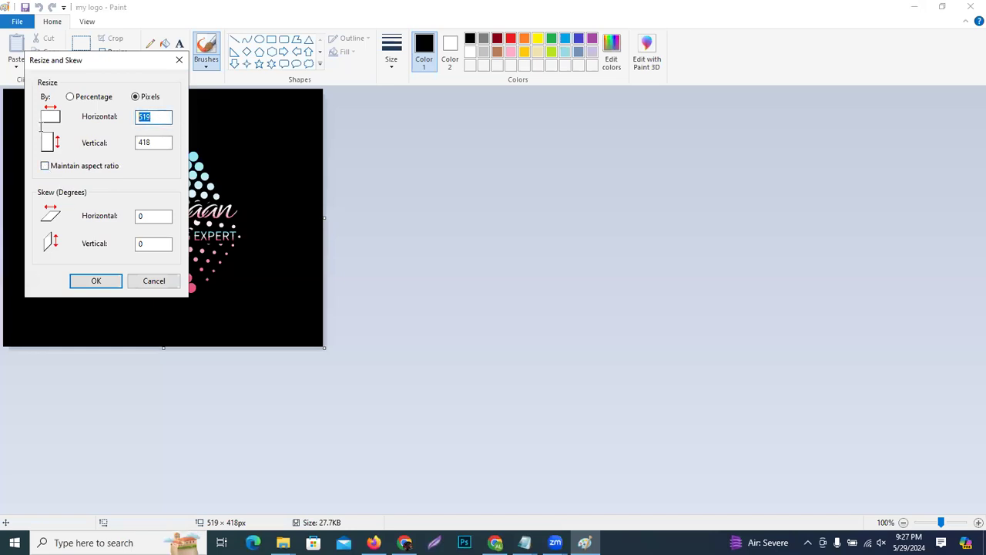
type("512")
double_click(163, 144)
type("5")
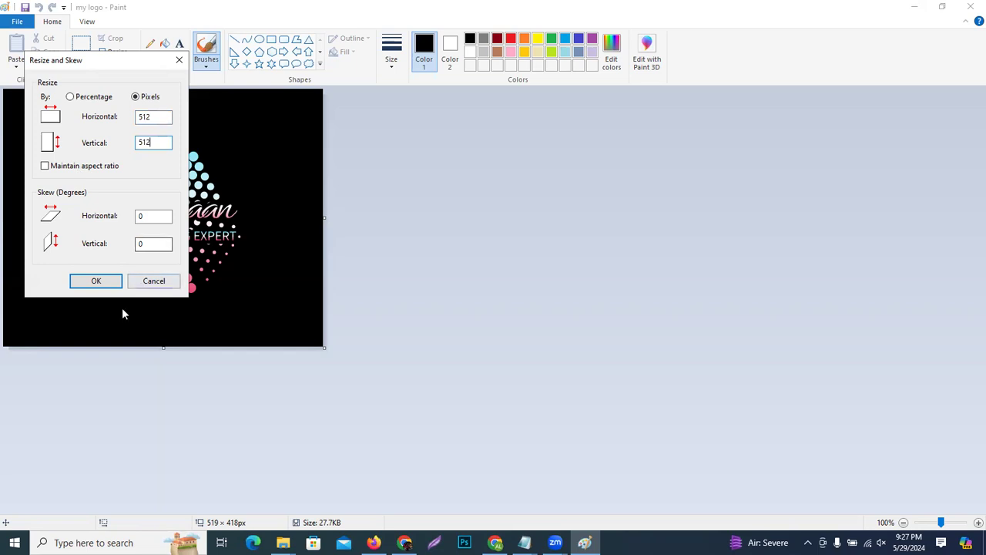
left_click(96, 280)
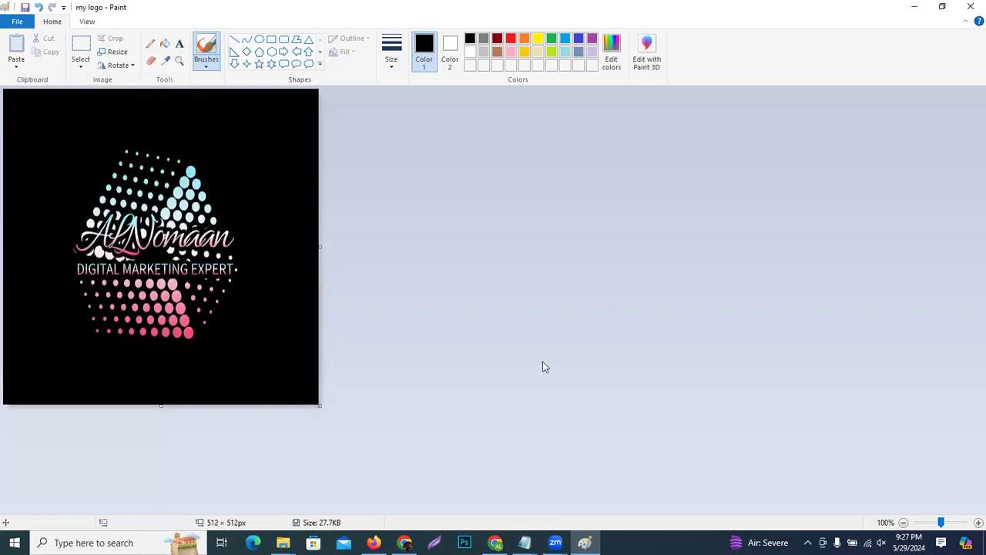
Step: Save the resized logo as a JPEG named 'my logo' on the Desktop, accepting transparency loss
left_click(15, 22)
mouse_move(54, 125)
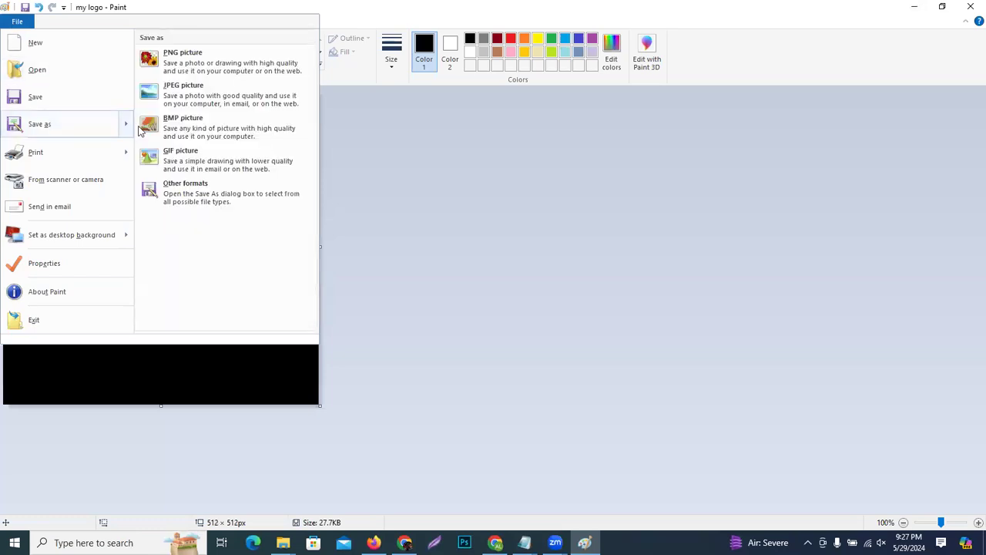
left_click(180, 96)
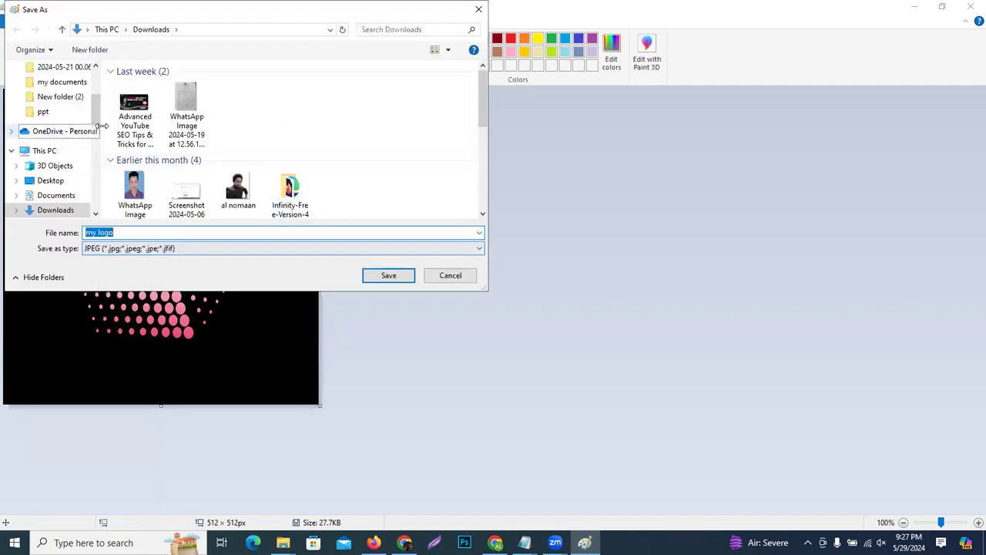
scroll(97, 122, "up", 2)
left_click(59, 92)
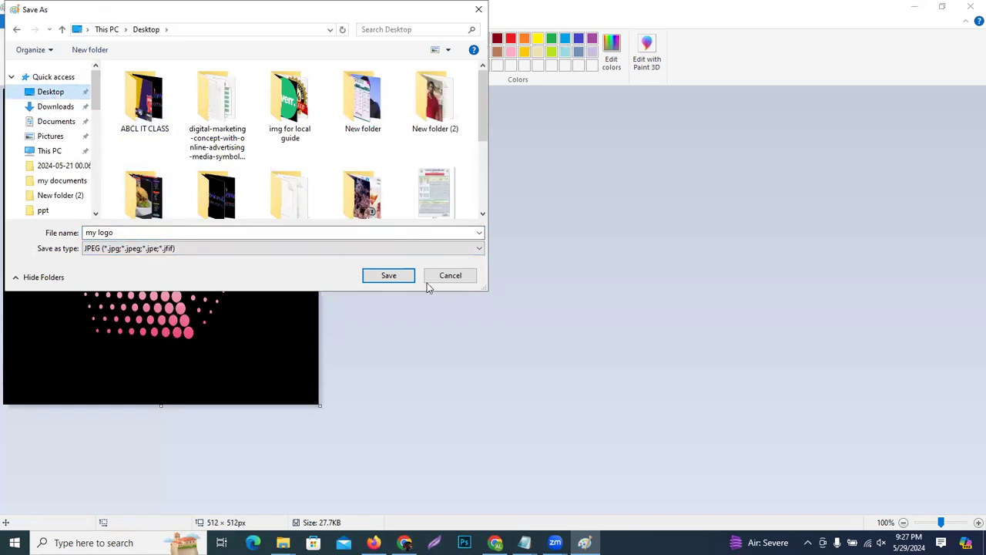
left_click(389, 275)
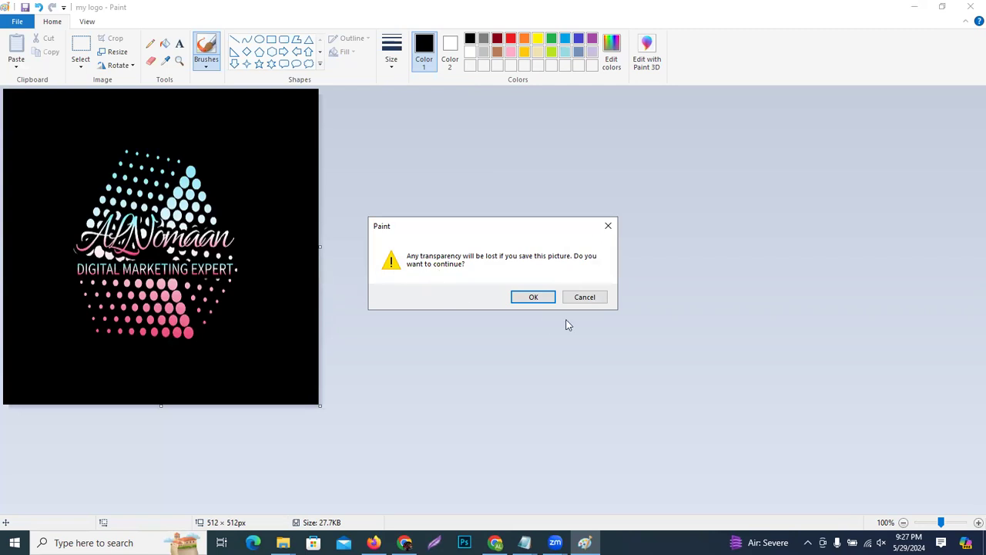
left_click(530, 297)
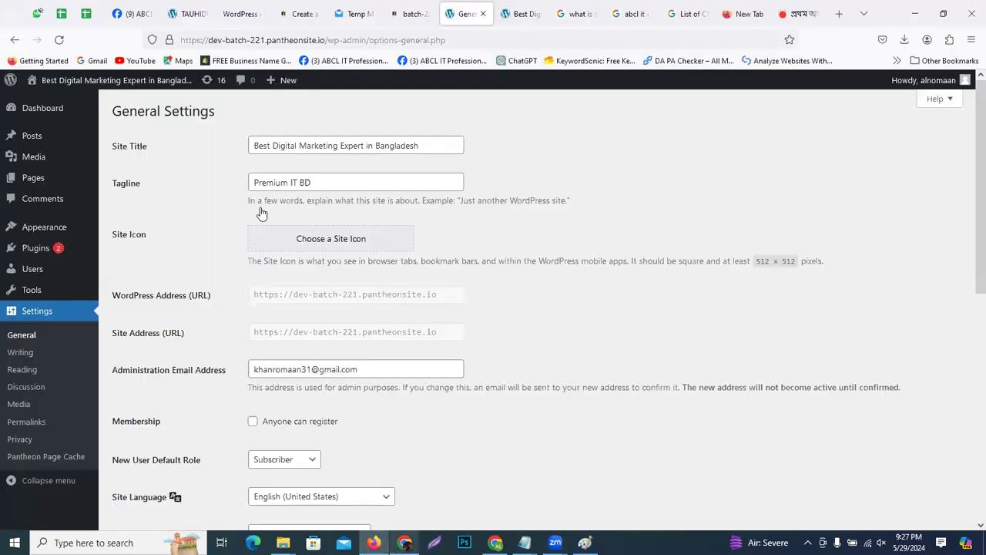
Step: Upload the 'my logo' image from the Desktop in the Choose a Site Icon dialog
left_click(335, 239)
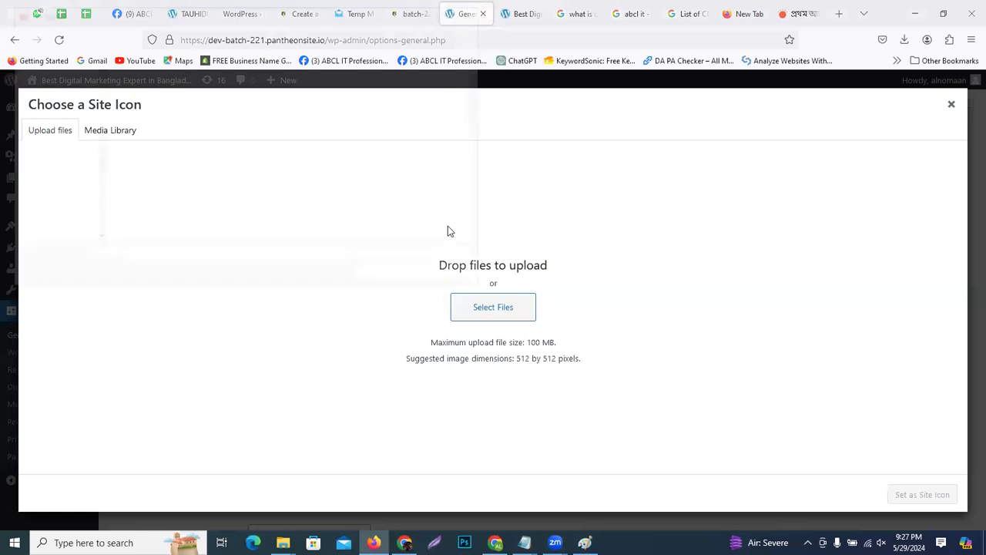
left_click_drag(94, 142, 95, 81)
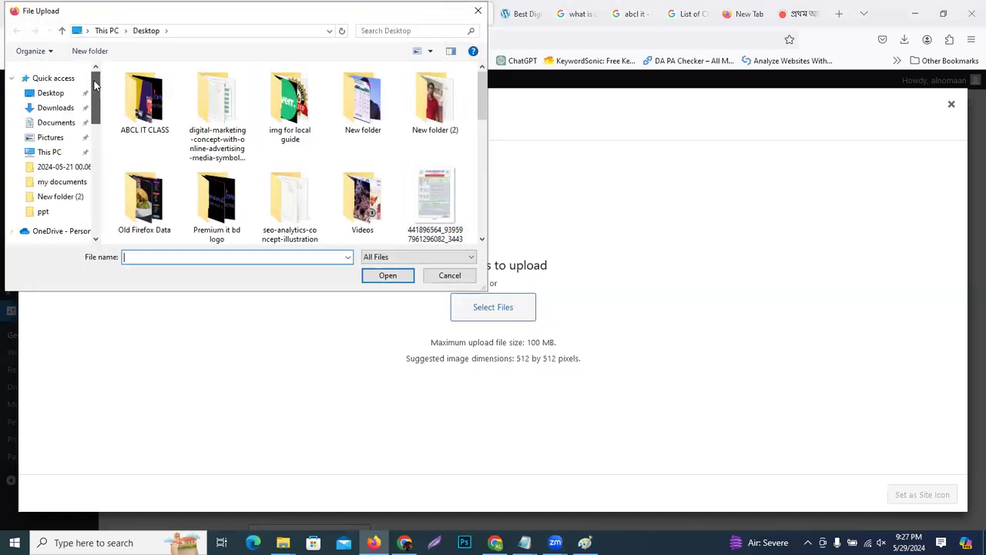
left_click(62, 108)
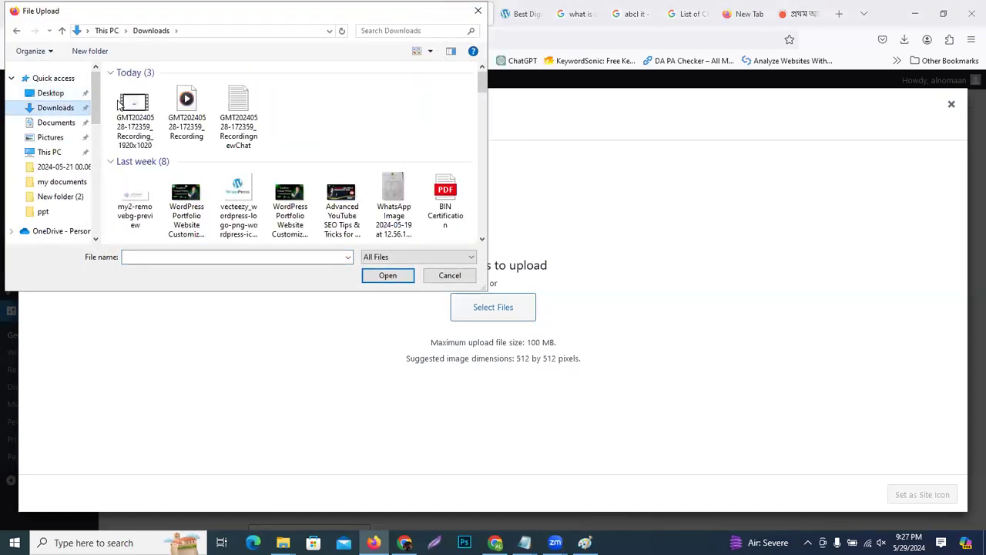
left_click(54, 94)
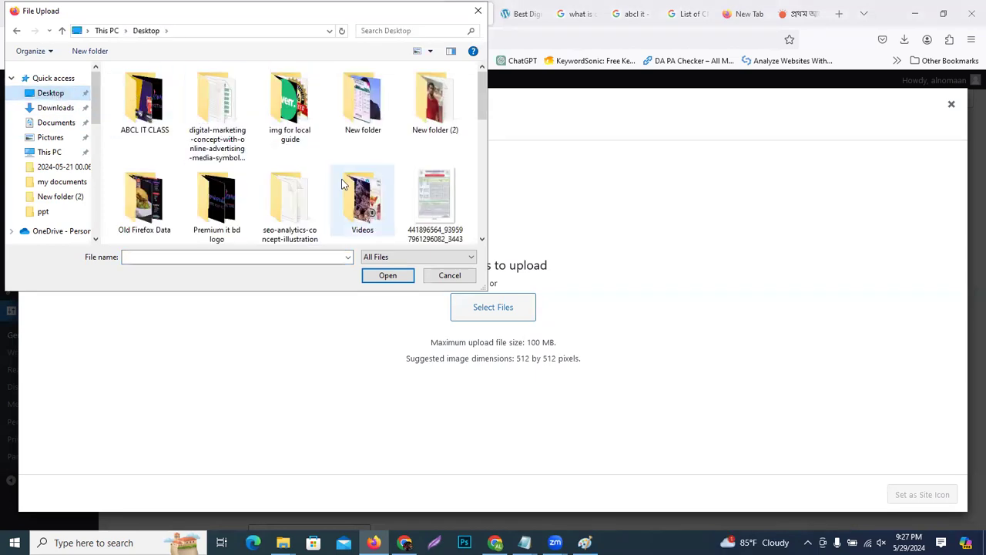
scroll(347, 185, "down", 5)
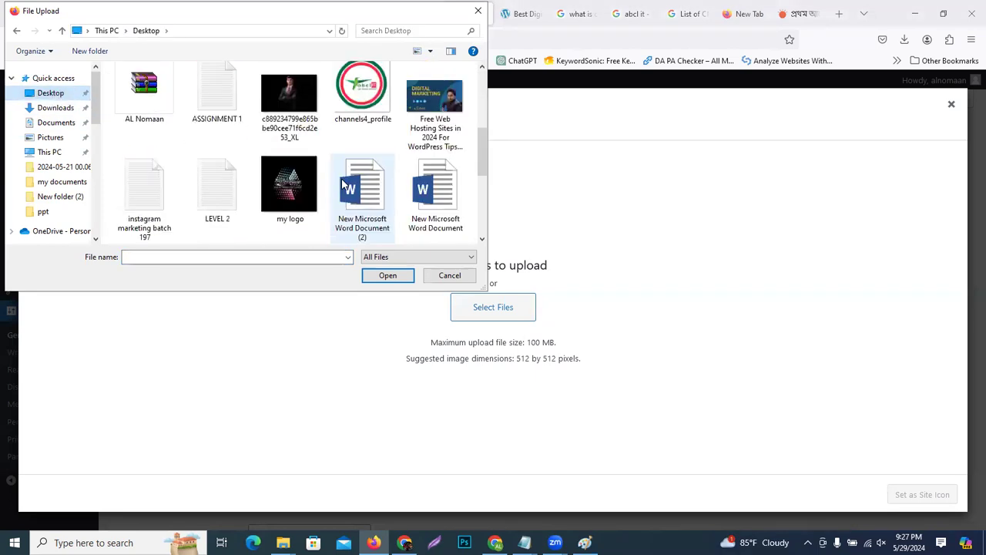
left_click(284, 179)
left_click(388, 275)
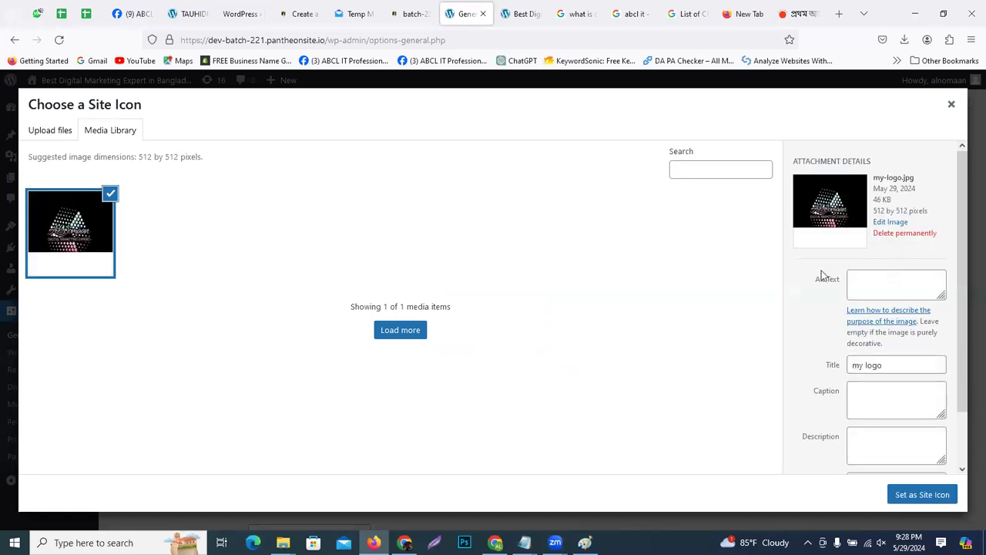
Step: Select the uploaded my-logo.jpg and set it as the site icon
scroll(956, 391, "down", 2)
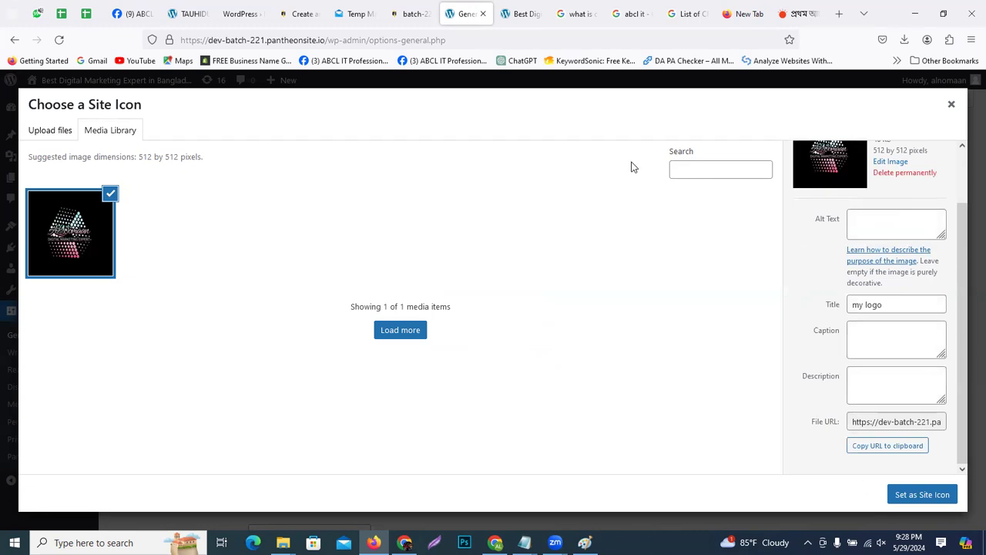
left_click(82, 245)
left_click(64, 237)
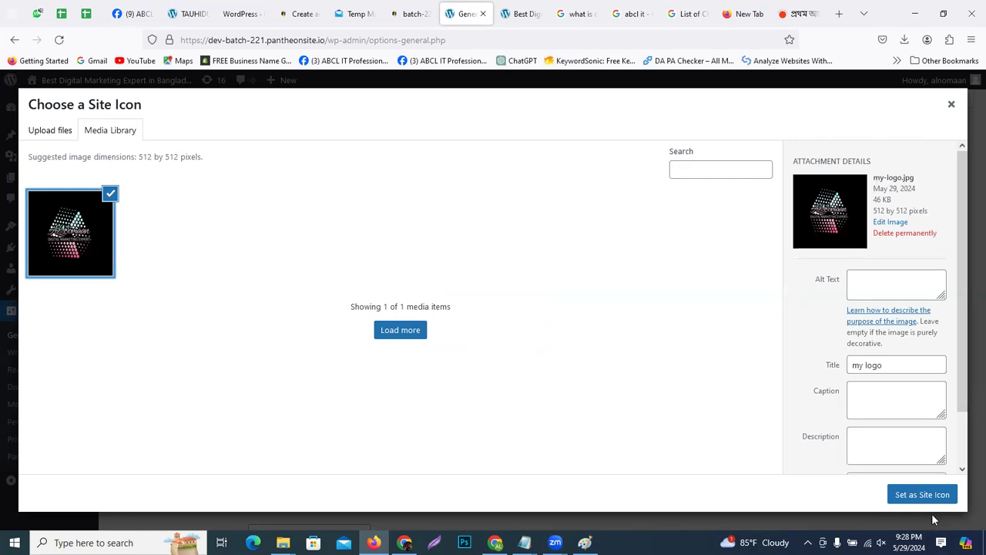
left_click(924, 497)
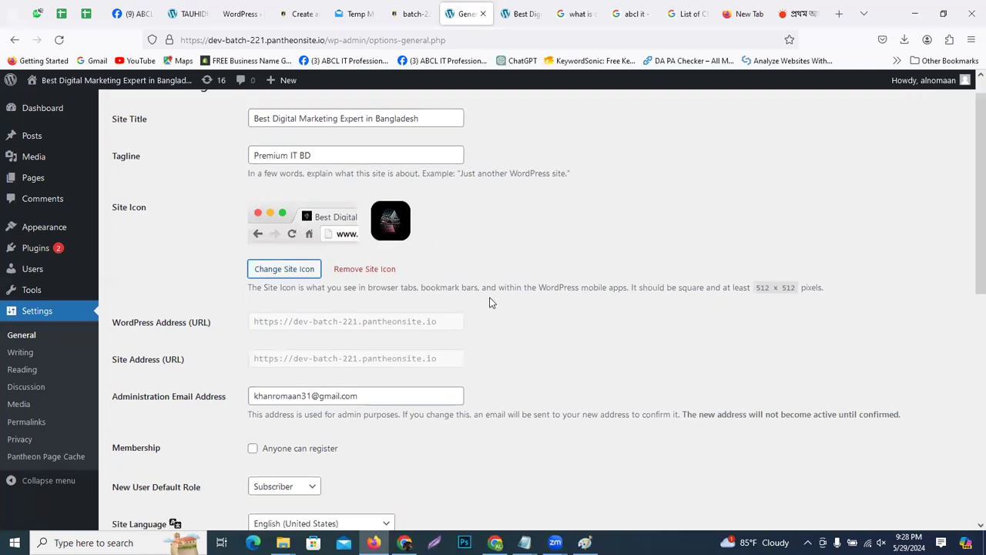
Step: Save the General Settings with the new icon and switch to the site's front-page tab
scroll(490, 300, "down", 2)
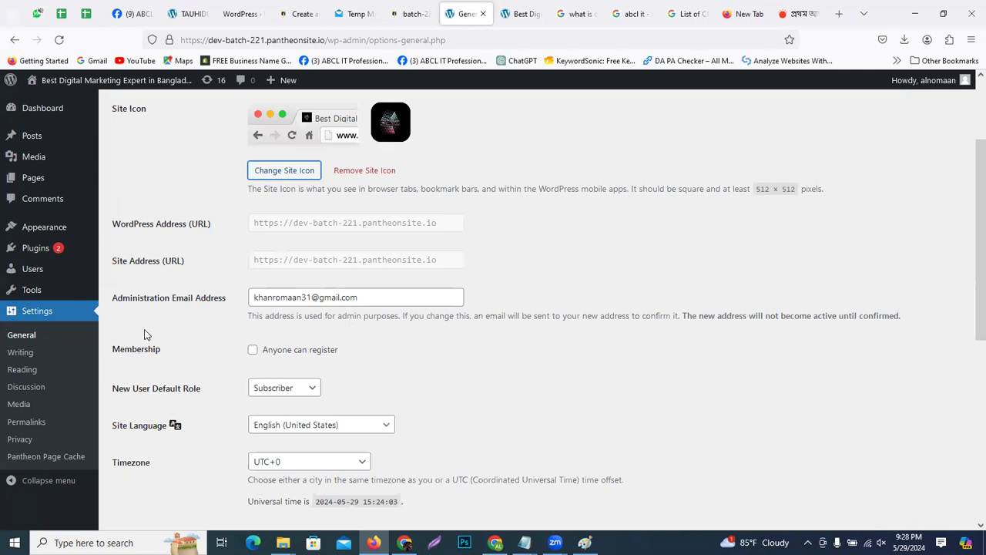
scroll(355, 372, "down", 1)
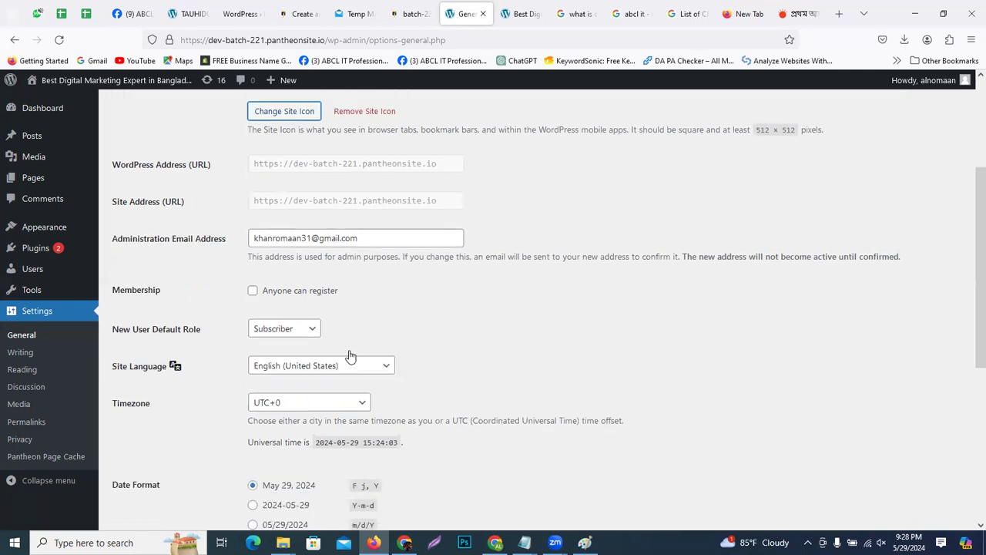
scroll(203, 275, "down", 3)
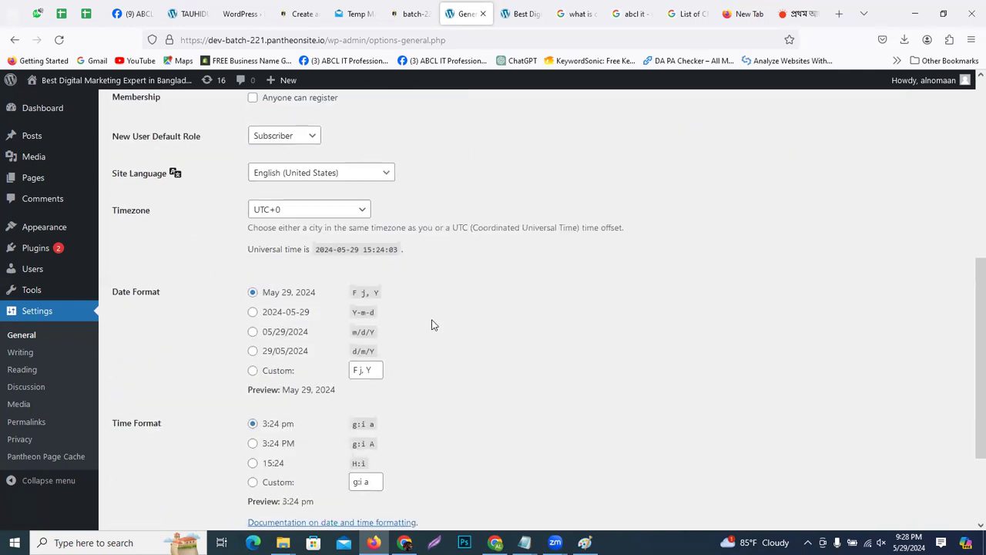
scroll(429, 329, "down", 2)
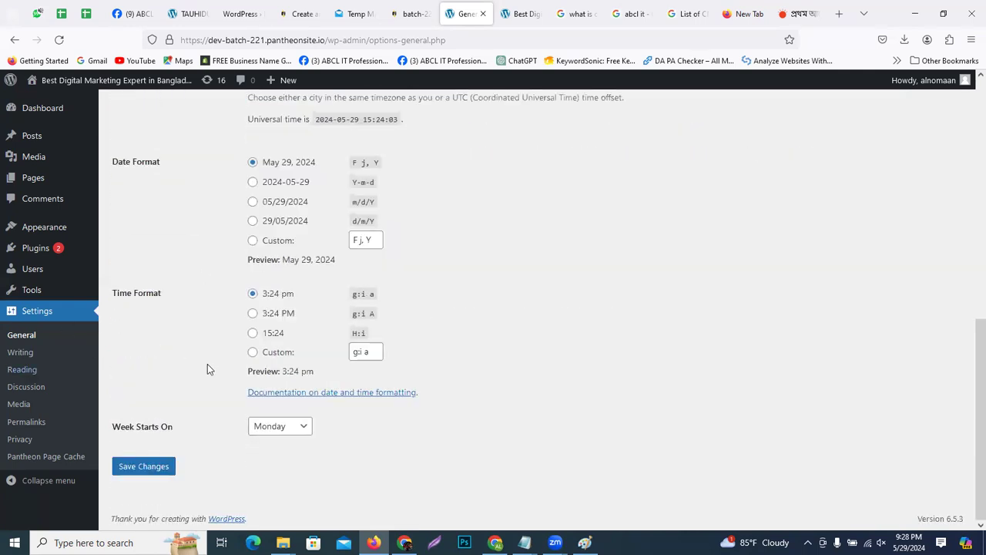
left_click(139, 466)
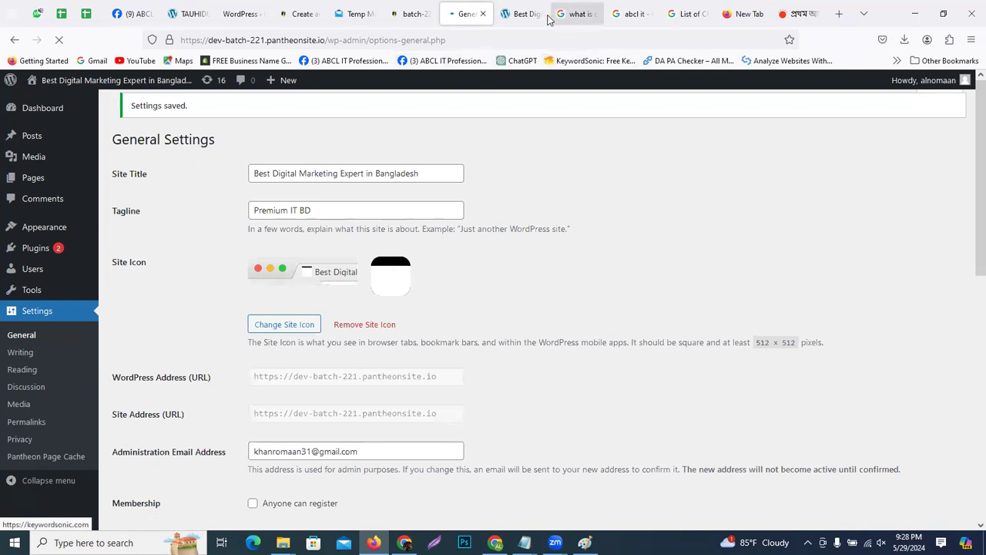
left_click(524, 13)
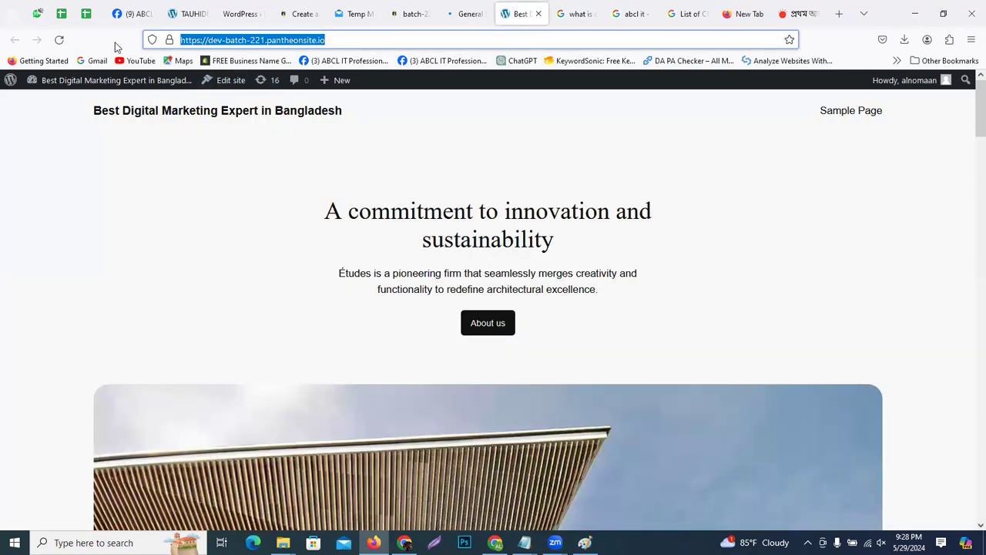
Step: Reload the site's front page to check for the new icon
left_click(60, 39)
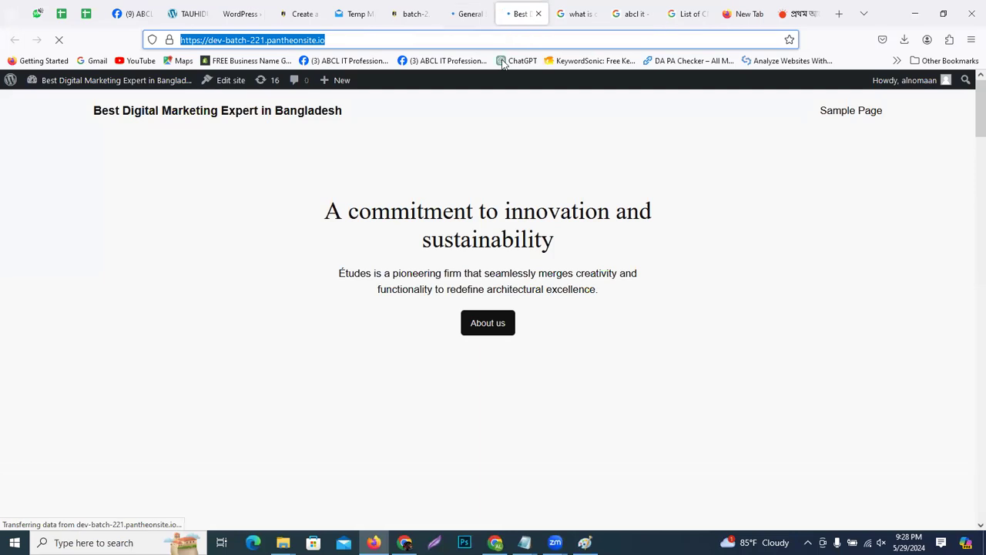
left_click(468, 13)
left_click(521, 13)
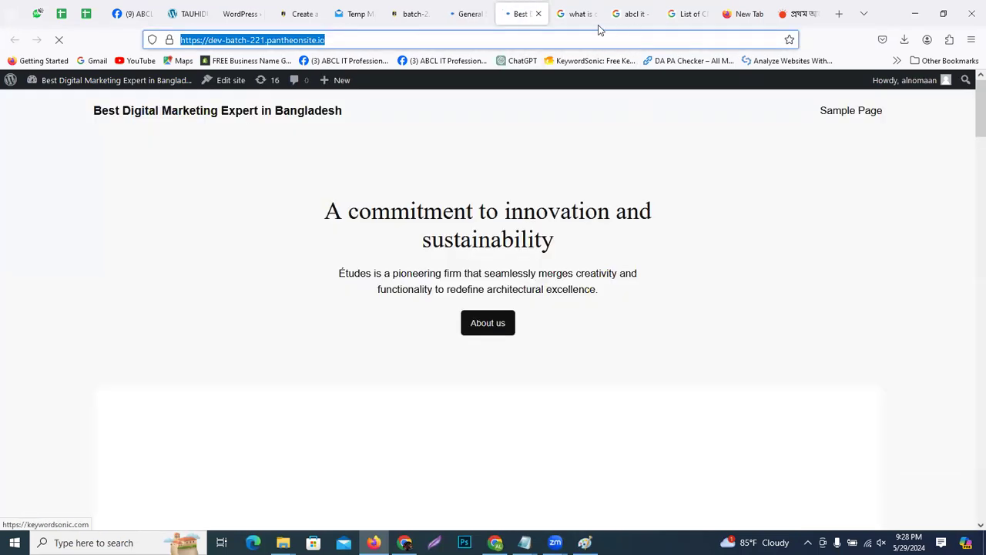
Step: Close the Google search, empty new tab and news tabs, returning to General Settings
left_click(593, 14)
left_click(596, 14)
left_click(596, 14)
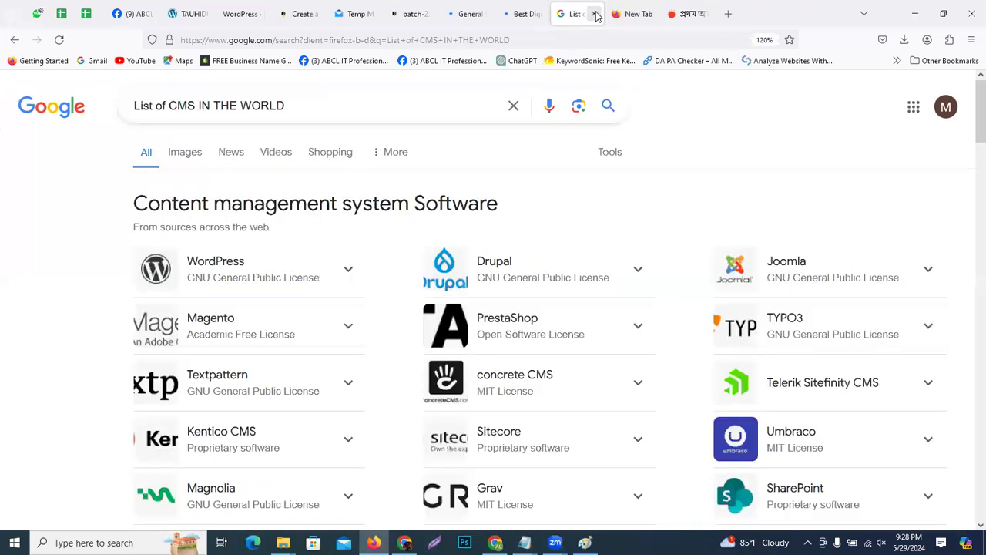
left_click(596, 14)
left_click(595, 14)
left_click(594, 14)
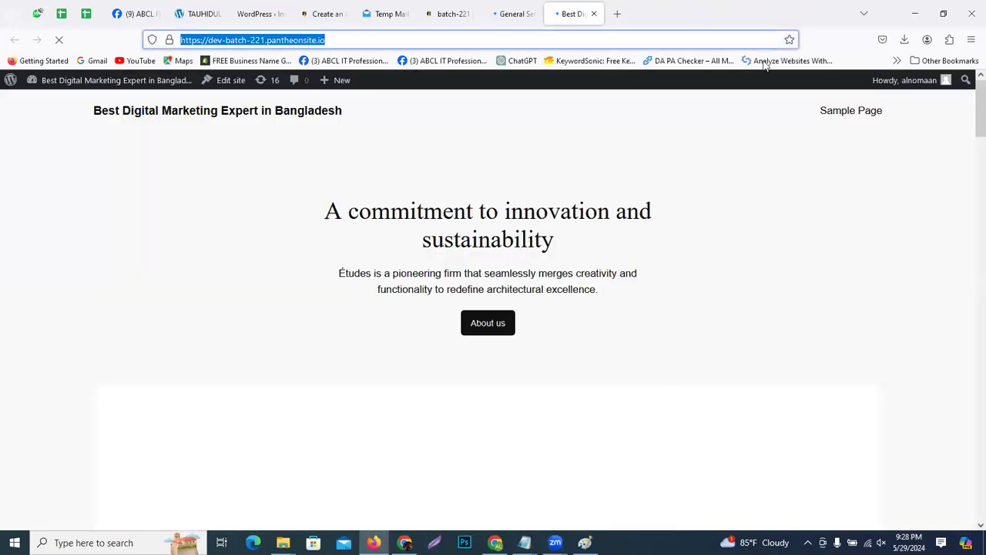
left_click(685, 13)
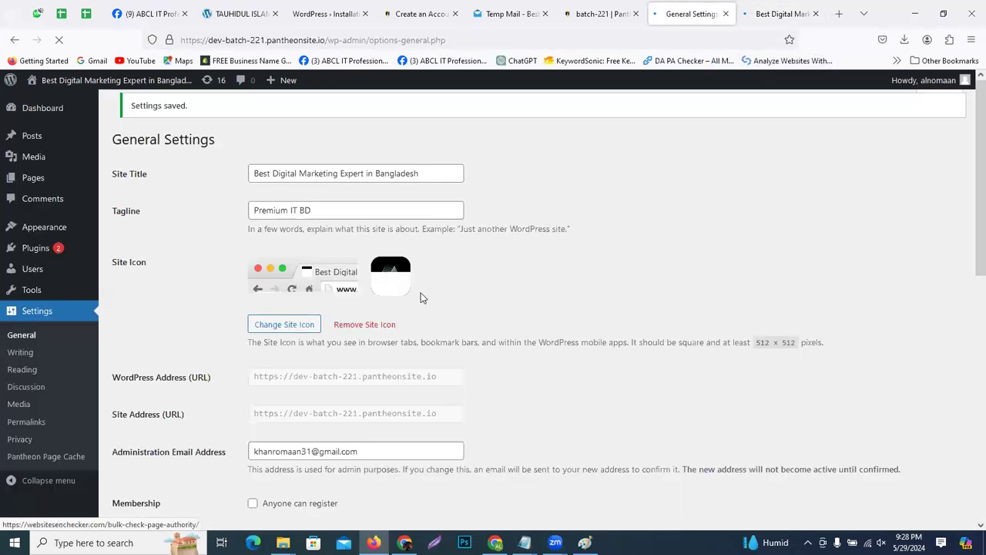
Step: Re-save General Settings and reload the front page to refresh its favicon
scroll(285, 379, "down", 7)
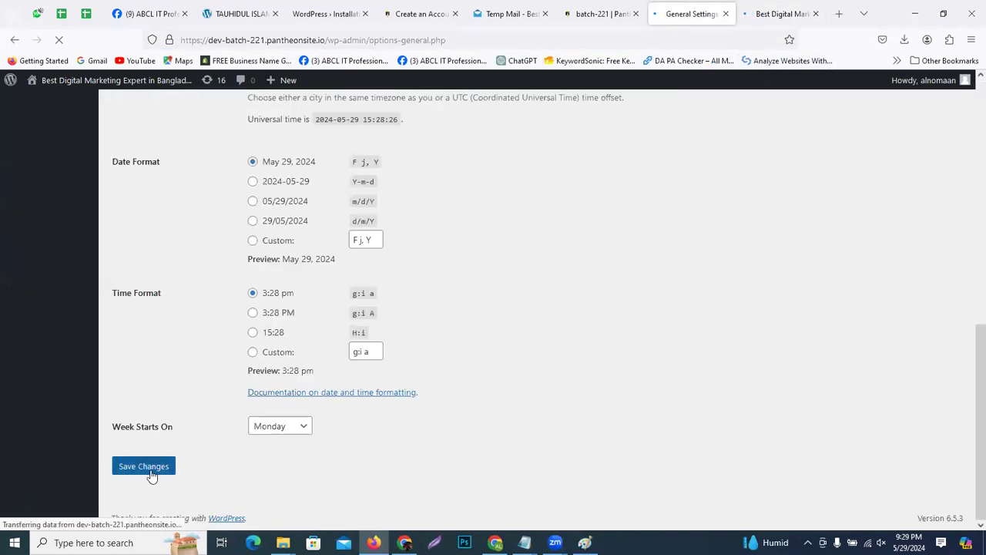
left_click(148, 468)
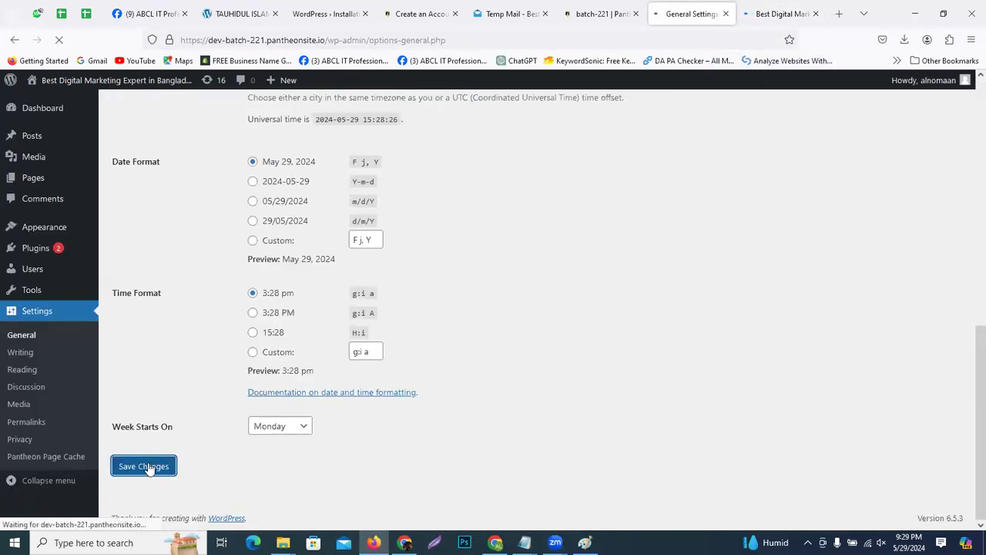
left_click(778, 13)
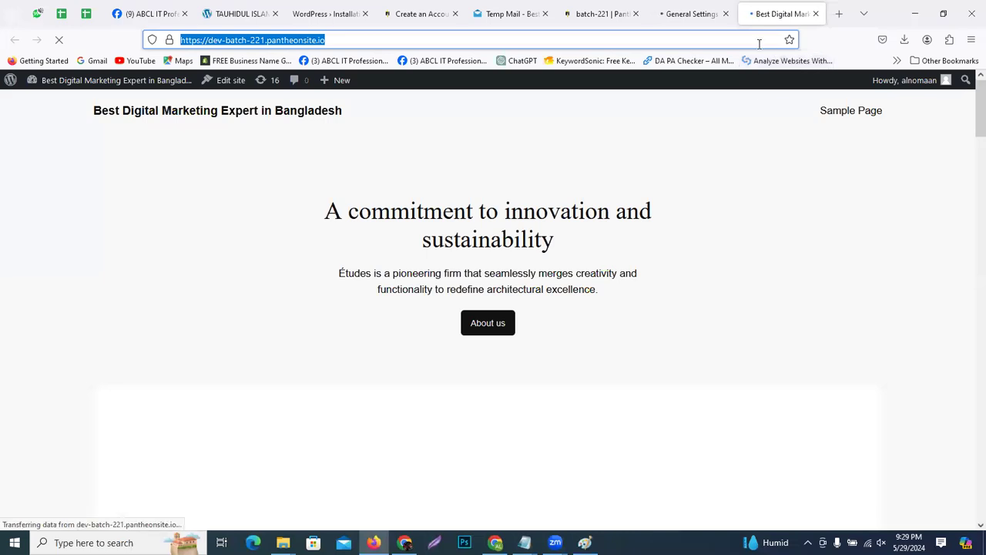
left_click(685, 13)
left_click(770, 15)
left_click(60, 39)
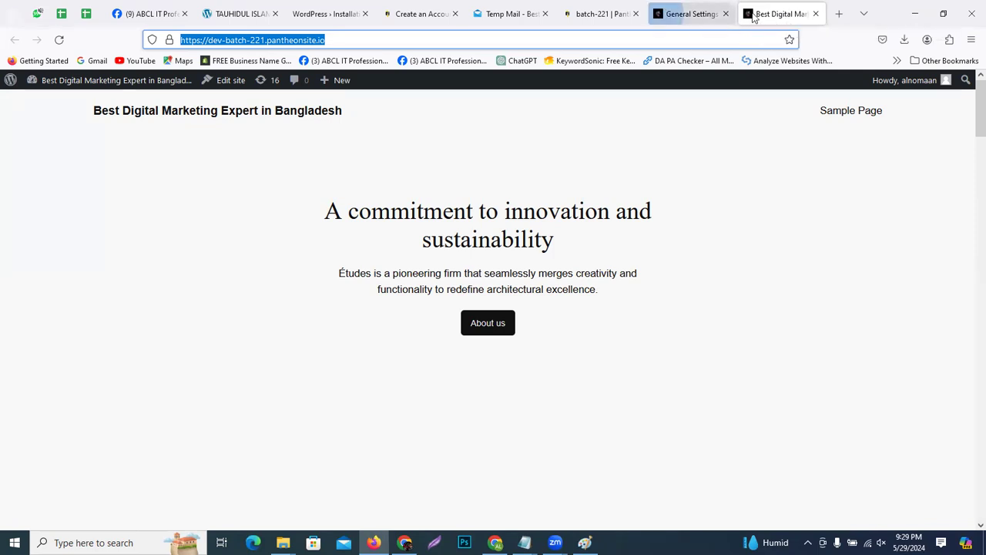
left_click(239, 115)
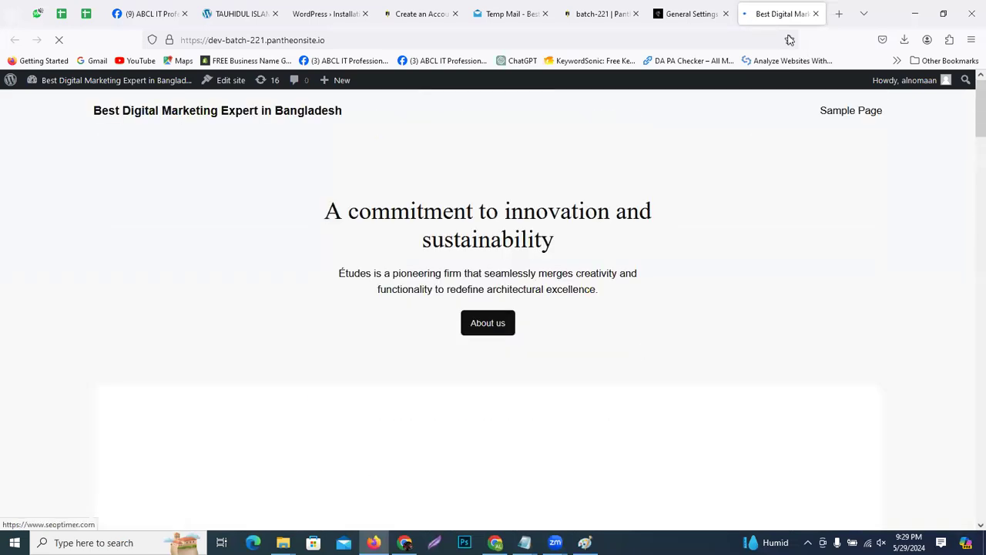
Step: Save General Settings once more and confirm the new site icon on the front-page tab
left_click(688, 14)
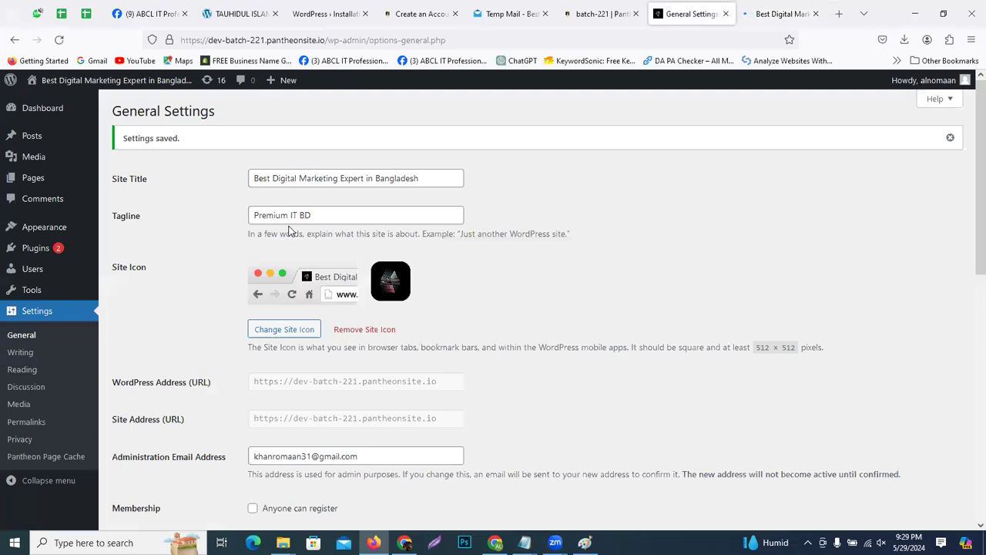
scroll(248, 370, "down", 4)
scroll(256, 367, "down", 3)
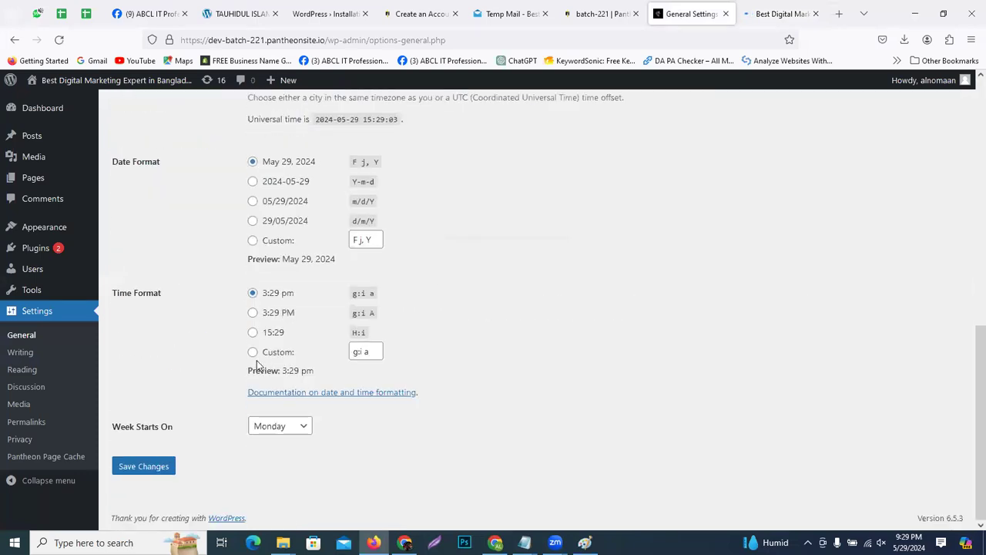
left_click(142, 466)
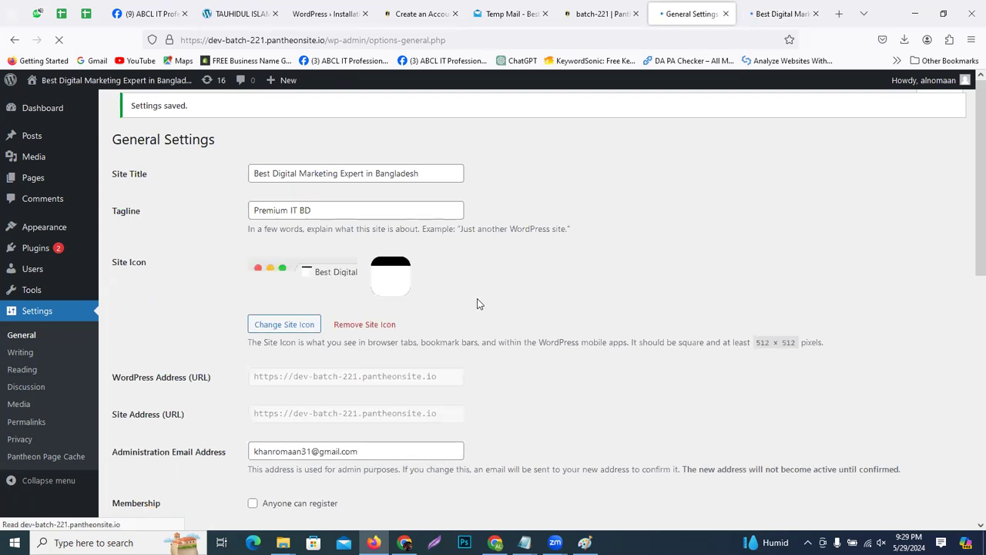
left_click(782, 15)
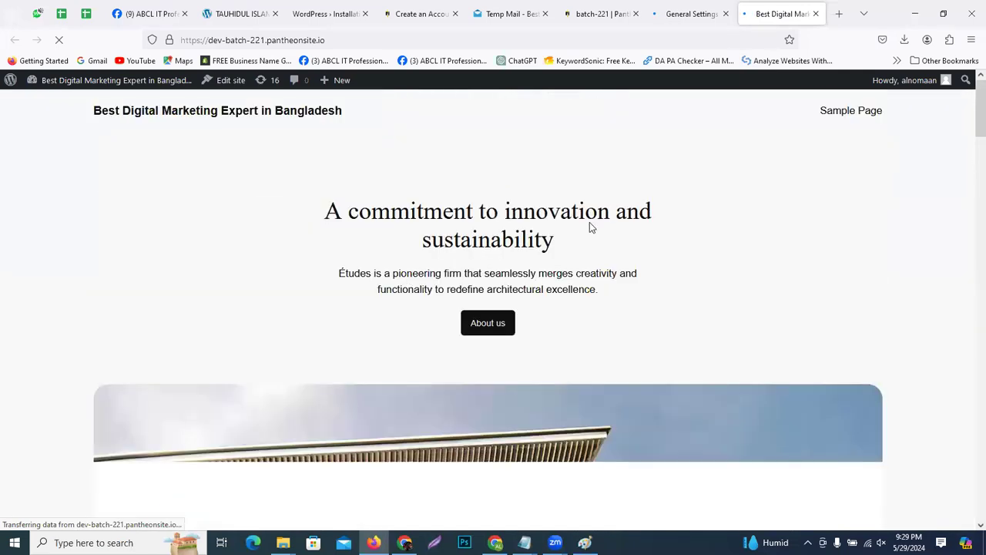
left_click(670, 15)
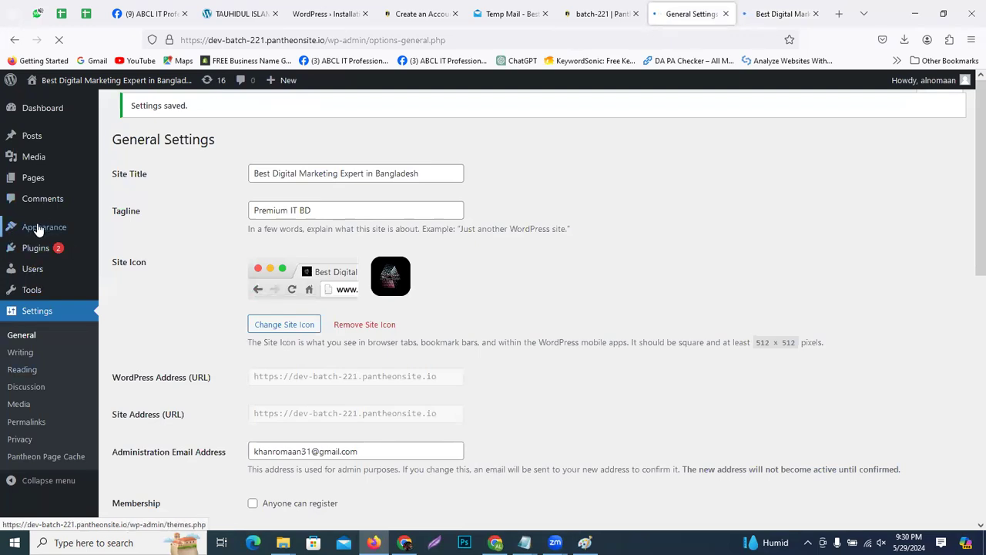
left_click(786, 16)
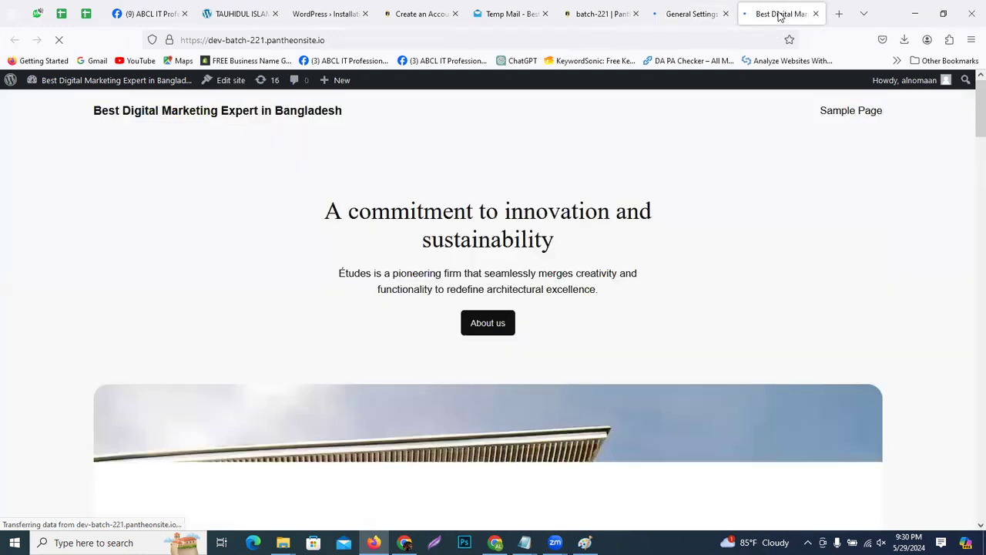
left_click(693, 14)
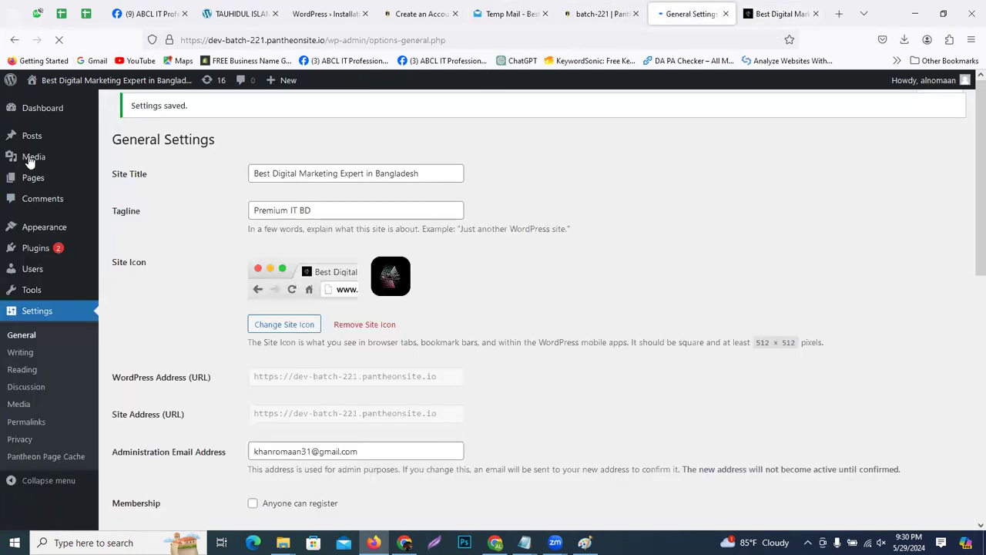
Step: Open Appearance > Themes and scroll through the installed default themes
left_click(42, 231)
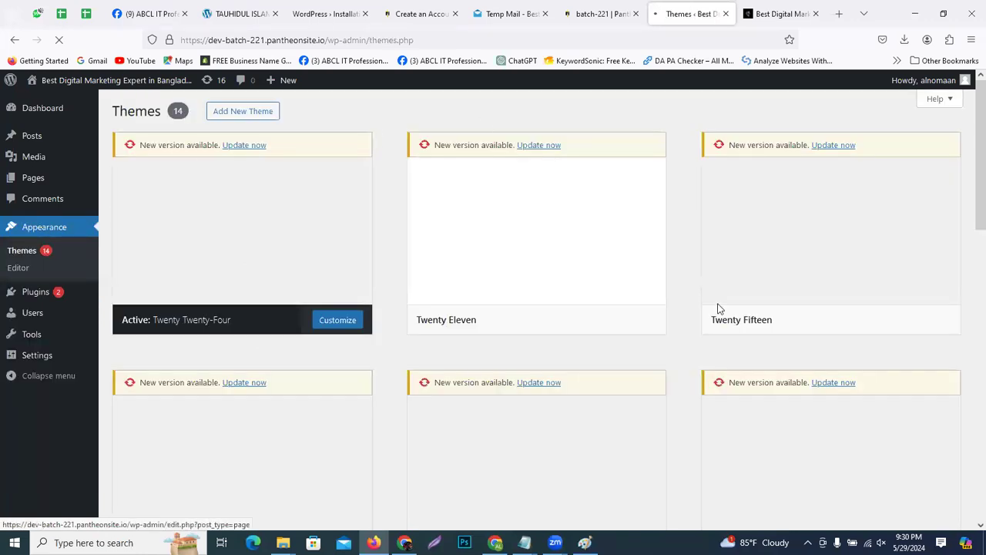
scroll(546, 347, "down", 10)
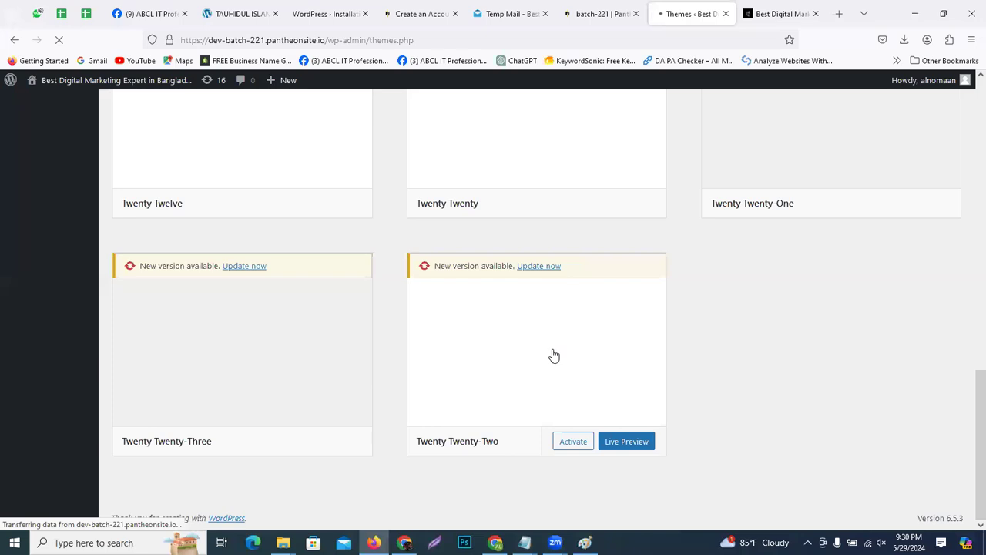
scroll(570, 369, "up", 3)
scroll(584, 374, "up", 7)
scroll(580, 359, "down", 10)
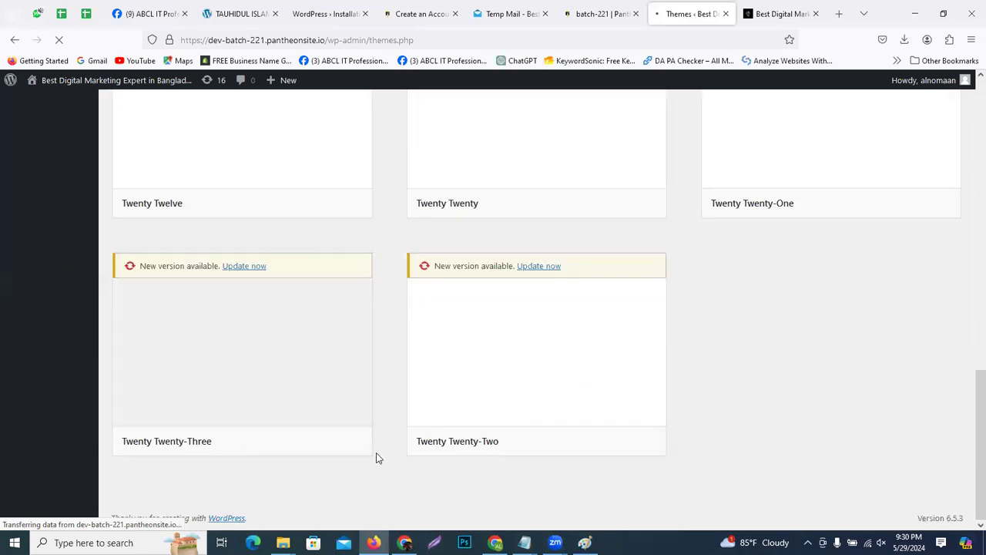
mouse_move(515, 367)
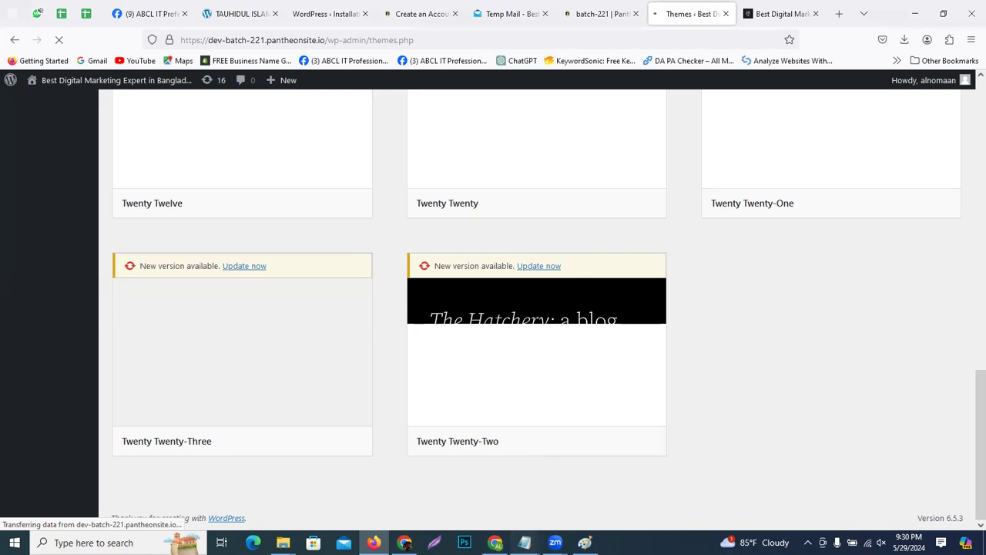
mouse_move(525, 543)
left_click(452, 507)
Step: Add a new line 'Theme: Designned Template' below the Permalink line in the Notepad notes
left_click(228, 299)
key("Return")
type("tHEME")
key("BackSpace")
key("BackSpace")
key("BackSpace")
key("BackSpace")
key("BackSpace")
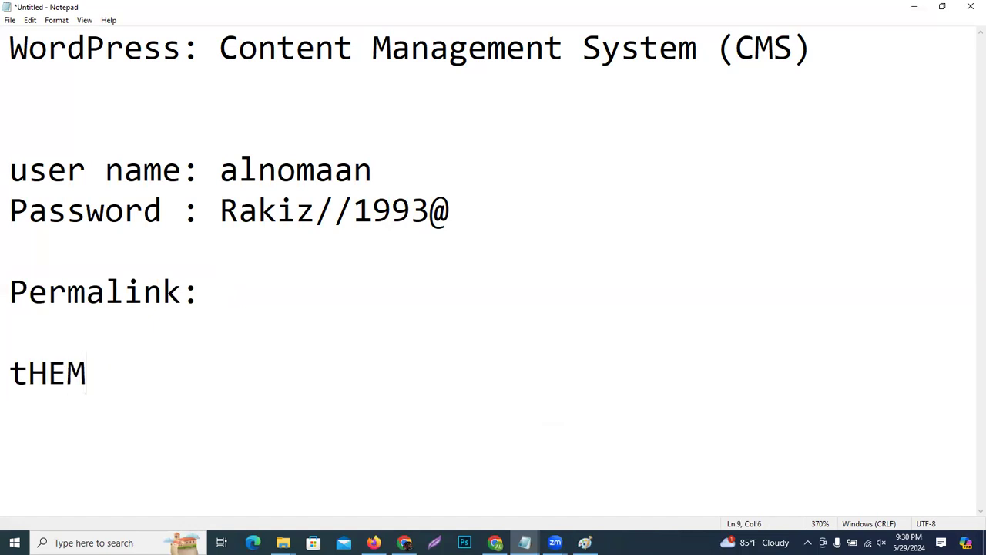
type("t")
key("BackSpace")
type("Theme")
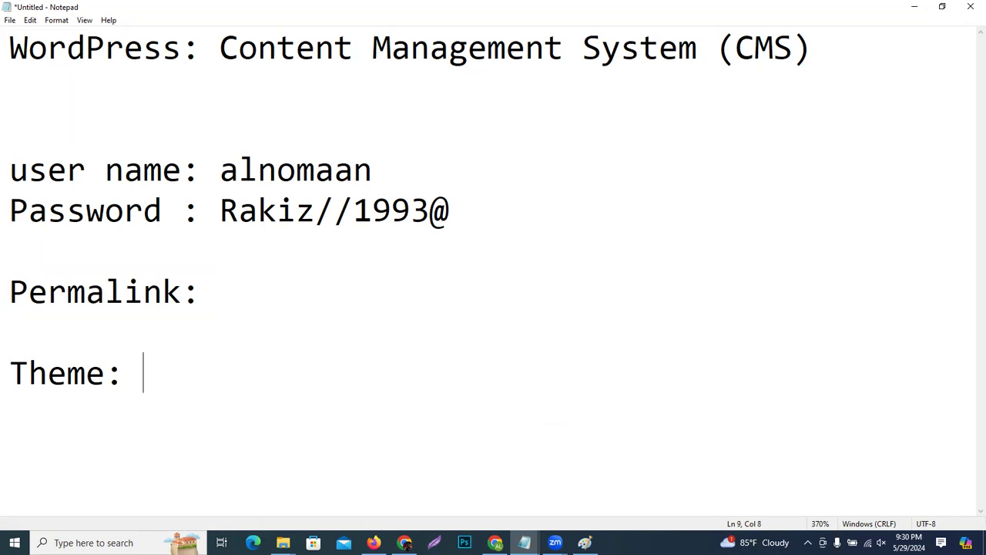
type(": De")
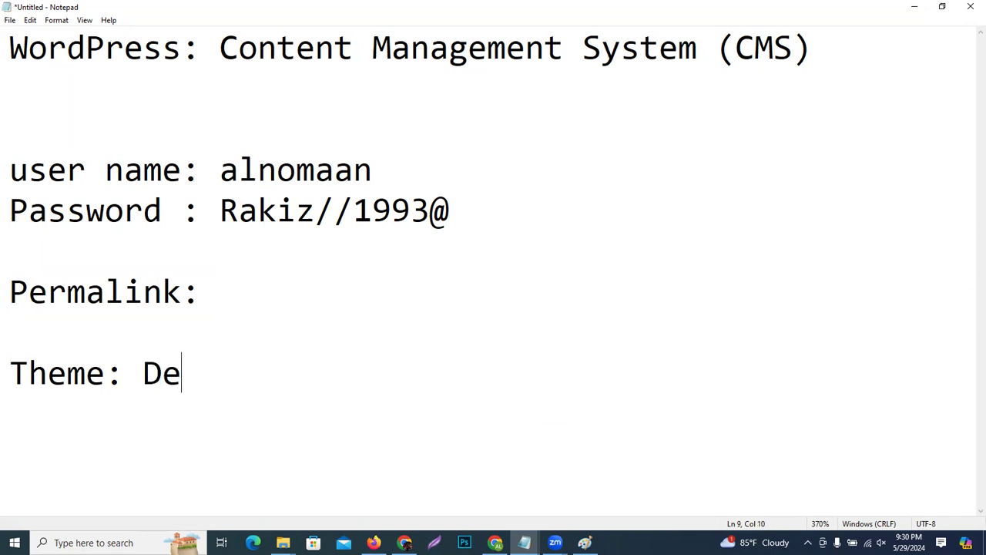
type("signned")
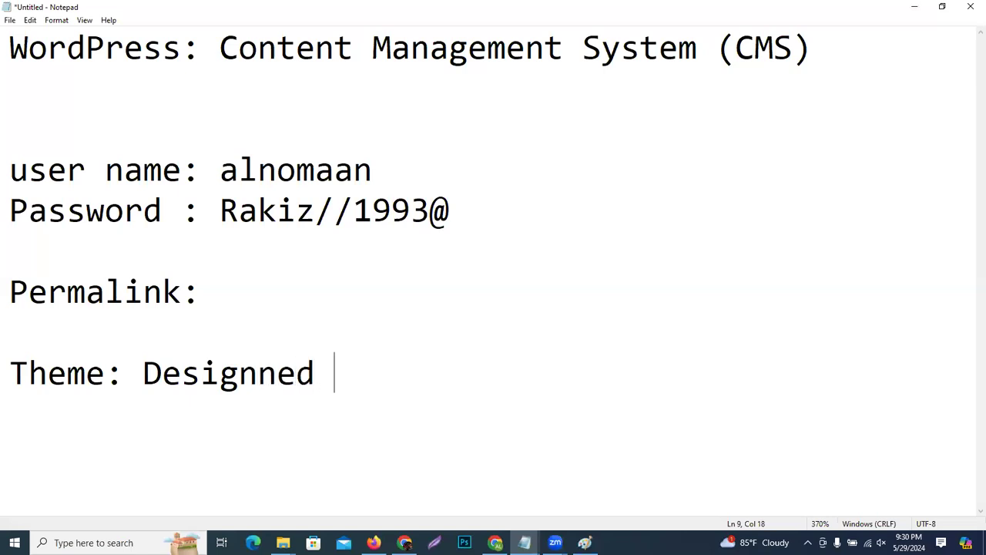
type(" Template")
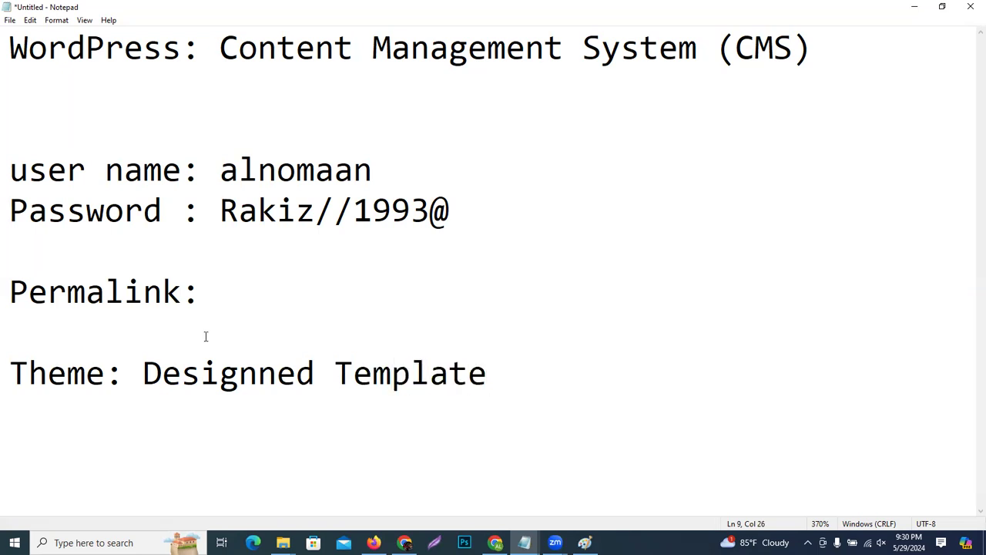
left_click_drag(144, 372, 513, 373)
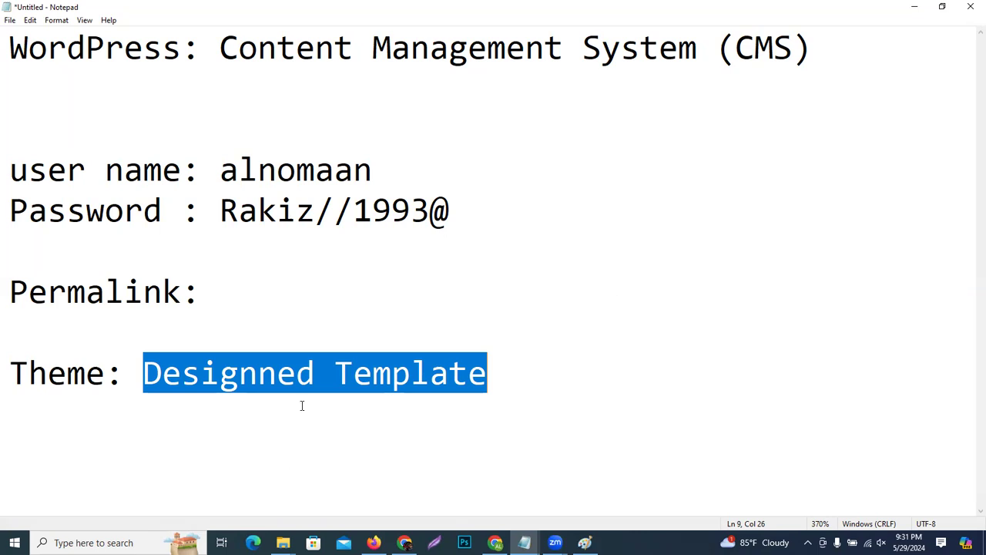
left_click(498, 378)
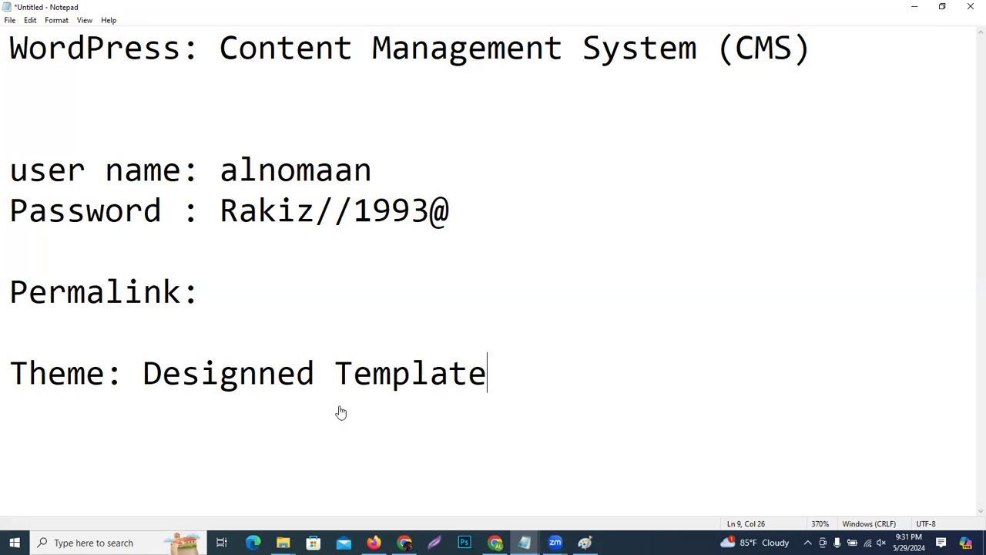
key("alt+Tab")
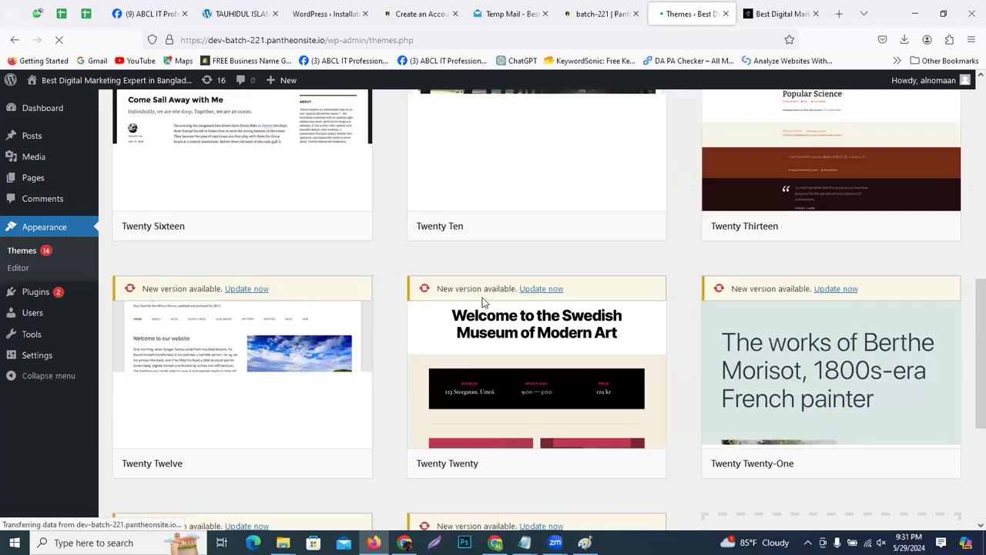
Step: Delete the Twenty Twenty-Two theme
scroll(483, 302, "down", 3)
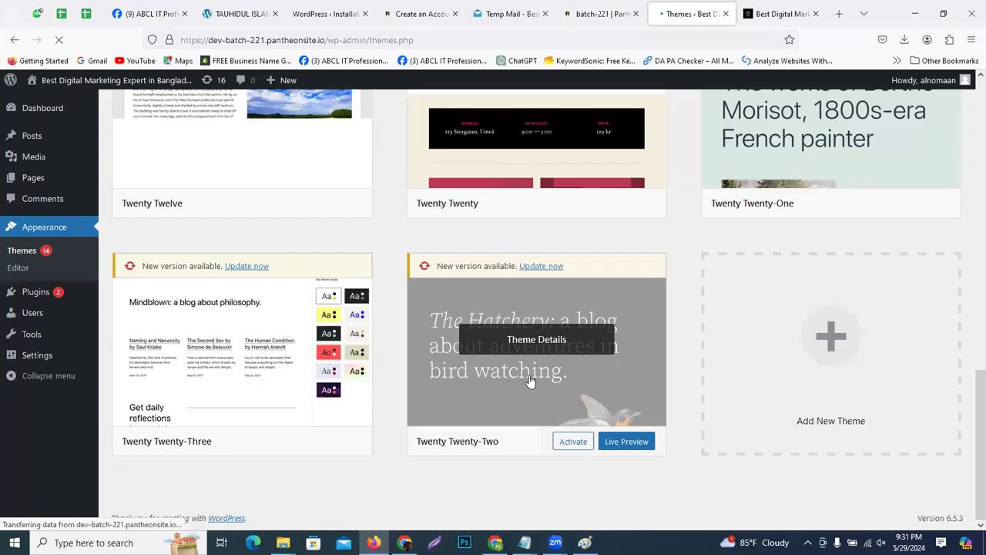
left_click(530, 380)
scroll(661, 420, "down", 3)
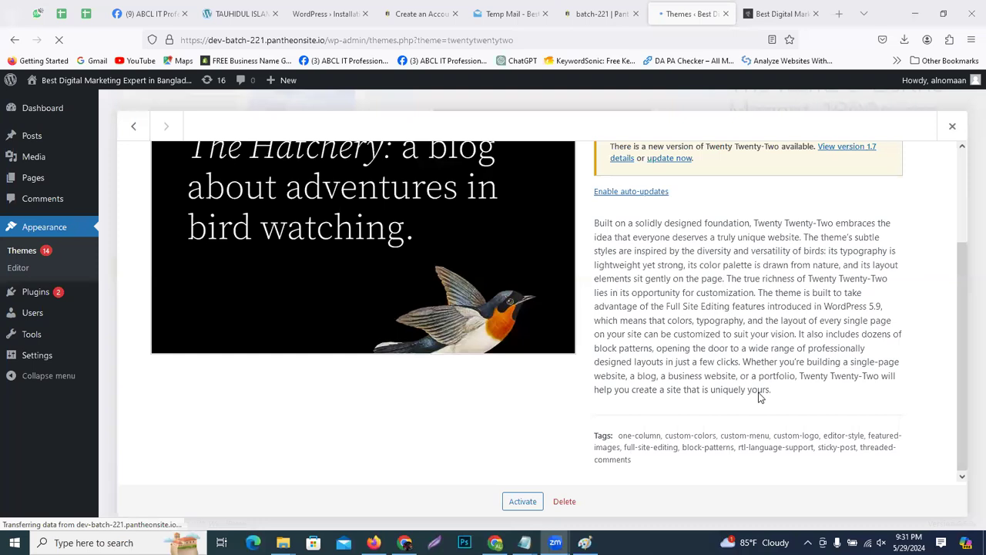
left_click(564, 501)
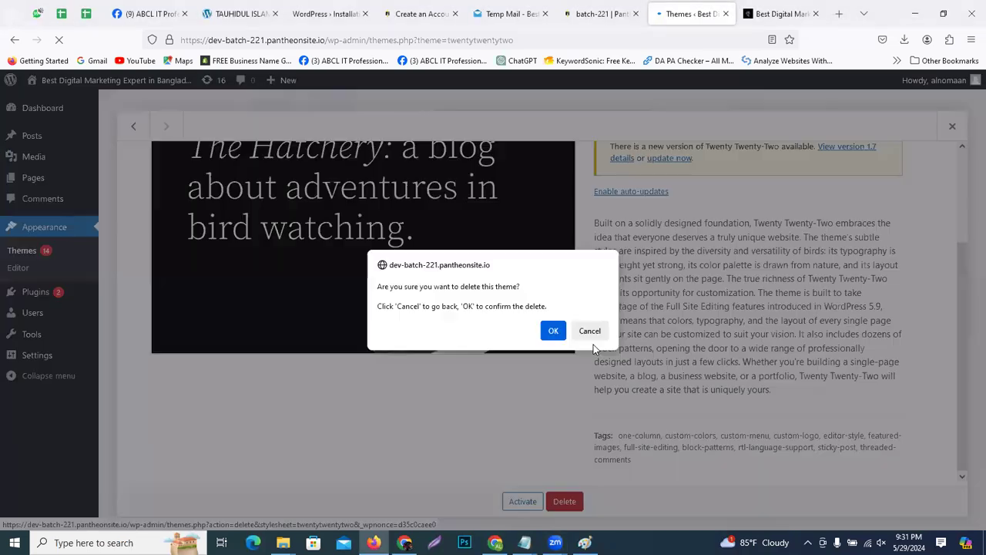
left_click(552, 331)
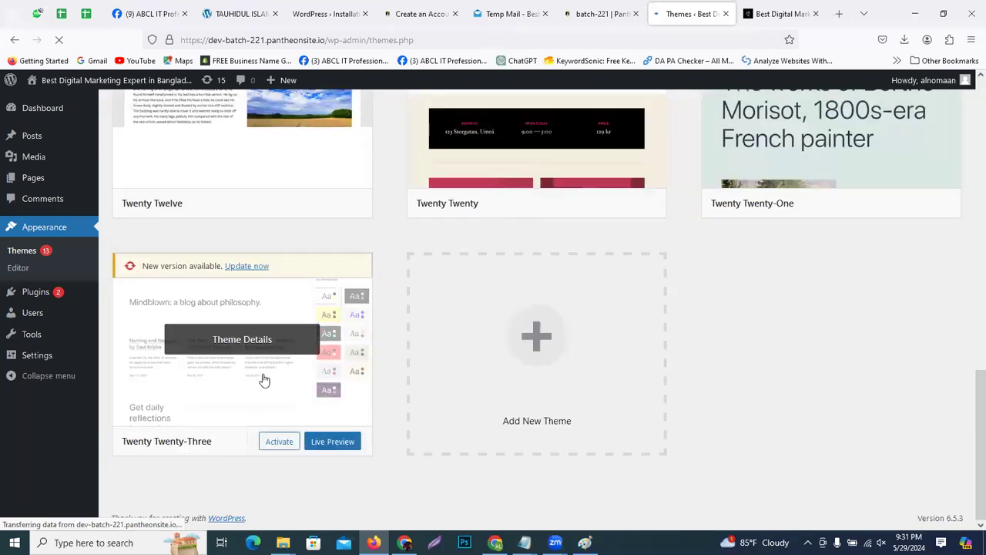
Step: Delete the Twenty Twenty-Three theme, leaving 12 installed themes
left_click(264, 380)
left_click(565, 501)
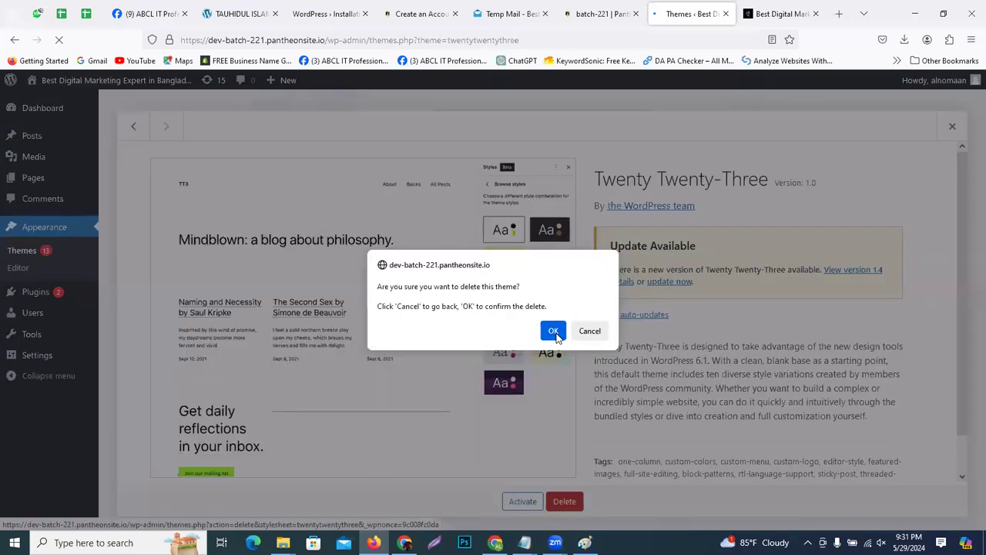
left_click(554, 332)
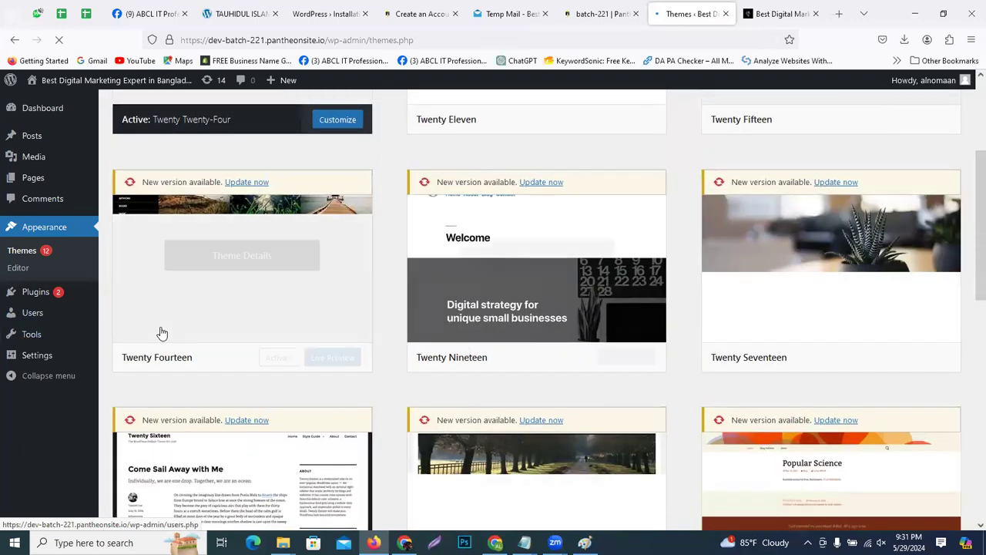
scroll(600, 425, "down", 4)
scroll(463, 410, "up", 4)
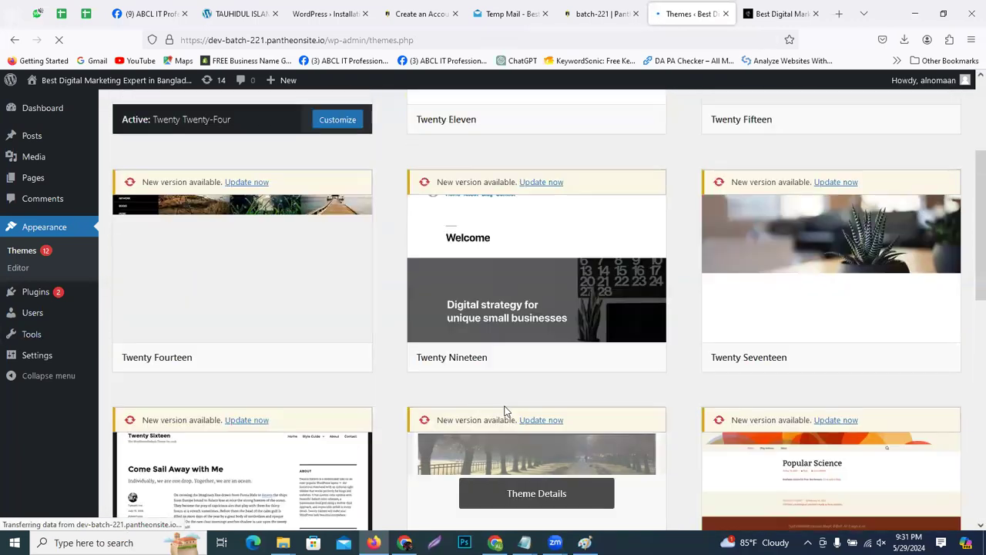
scroll(504, 411, "up", 3)
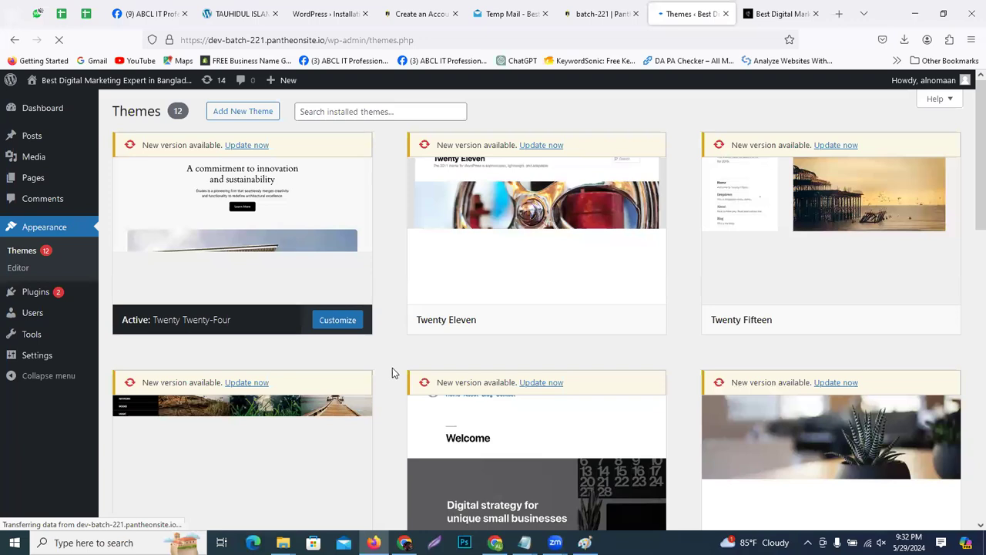
scroll(436, 385, "down", 10)
scroll(447, 324, "up", 7)
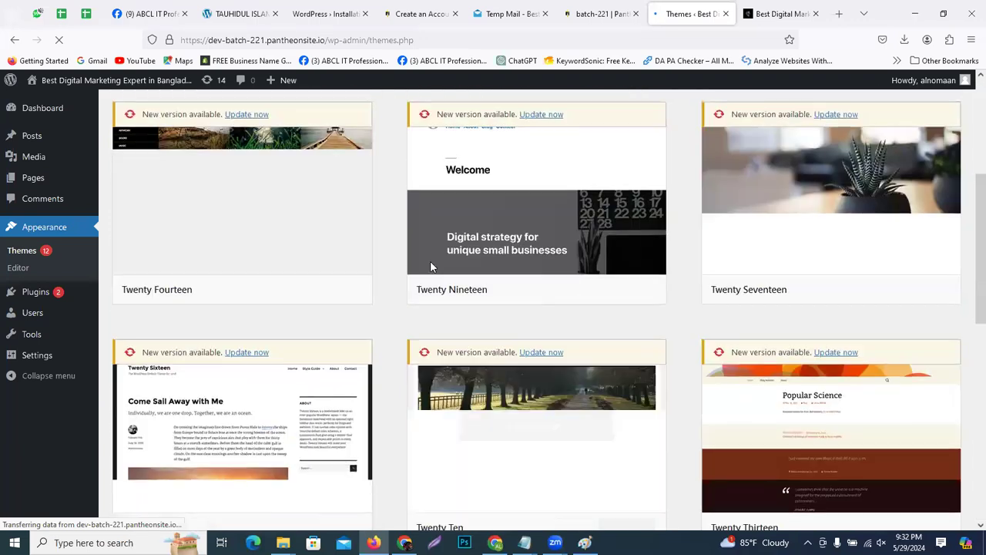
scroll(610, 413, "up", 4)
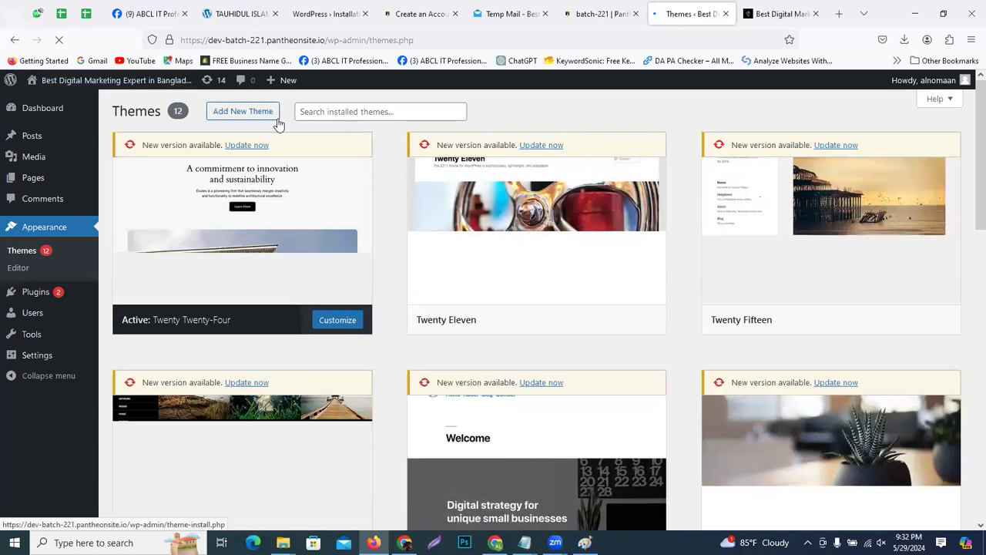
Step: Open the Add Themes page, briefly glancing at the site's front page
left_click(248, 112)
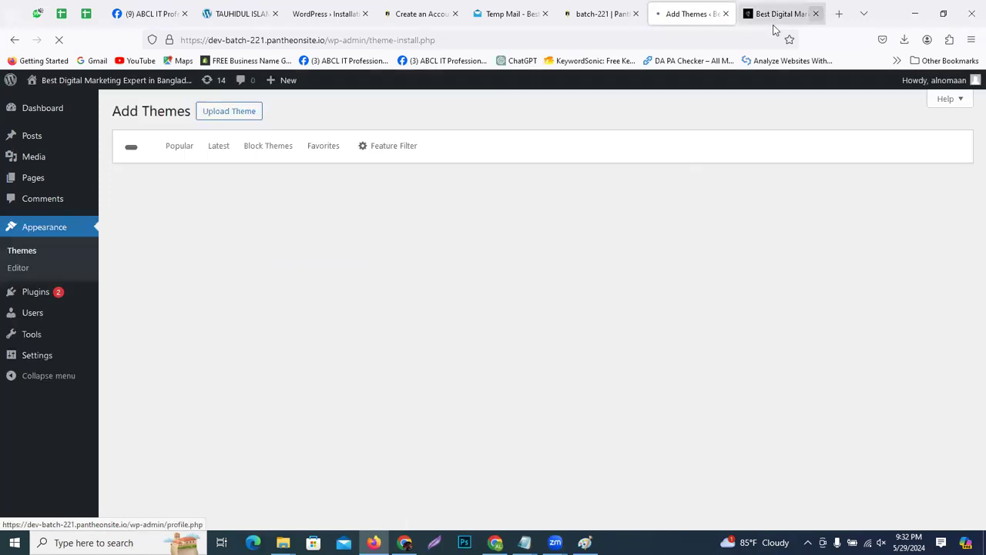
left_click(770, 15)
scroll(591, 420, "down", 3)
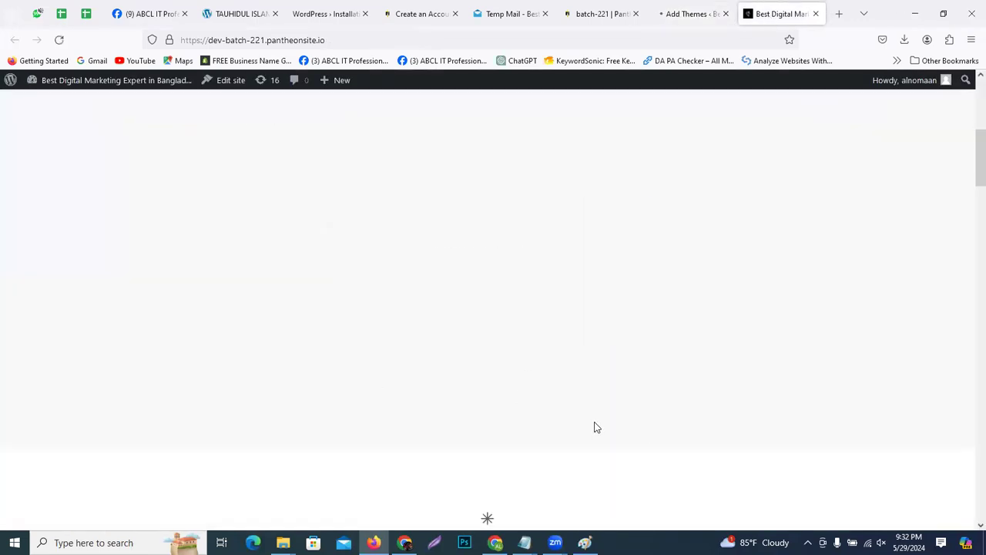
scroll(528, 377, "up", 3)
key("ctrl+shift+Tab")
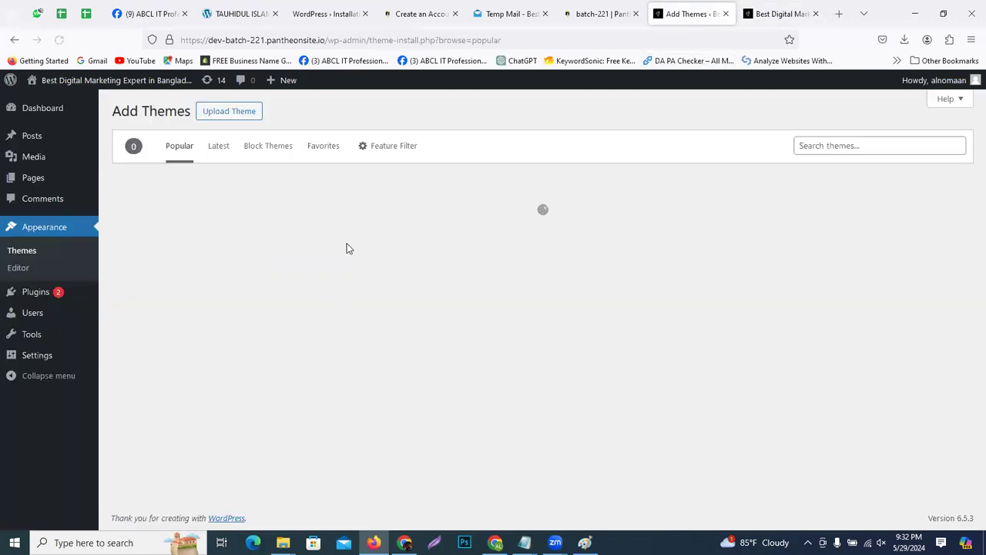
Step: Search themes for 'Arrivale', clear it via Popular, and start a new 'arr' search
left_click(824, 146)
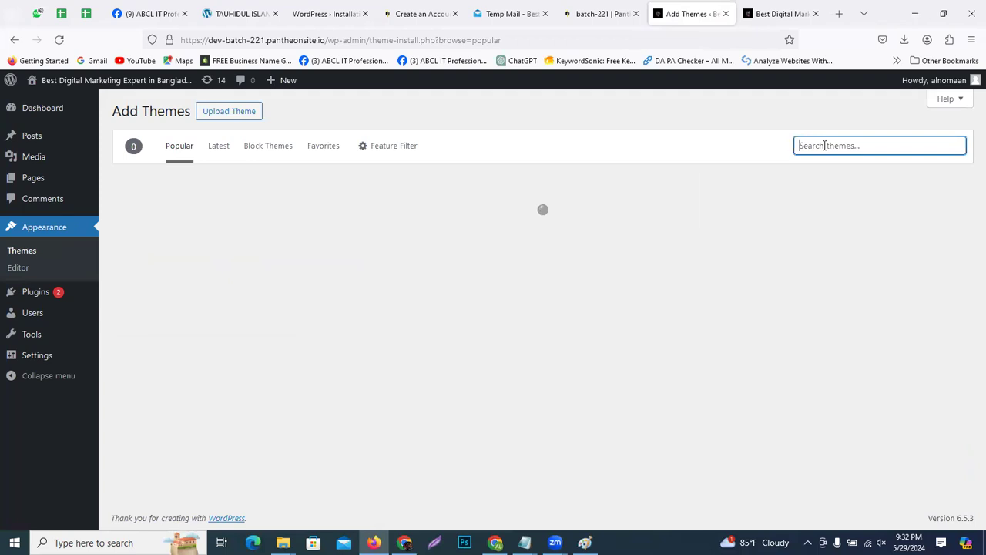
type("A")
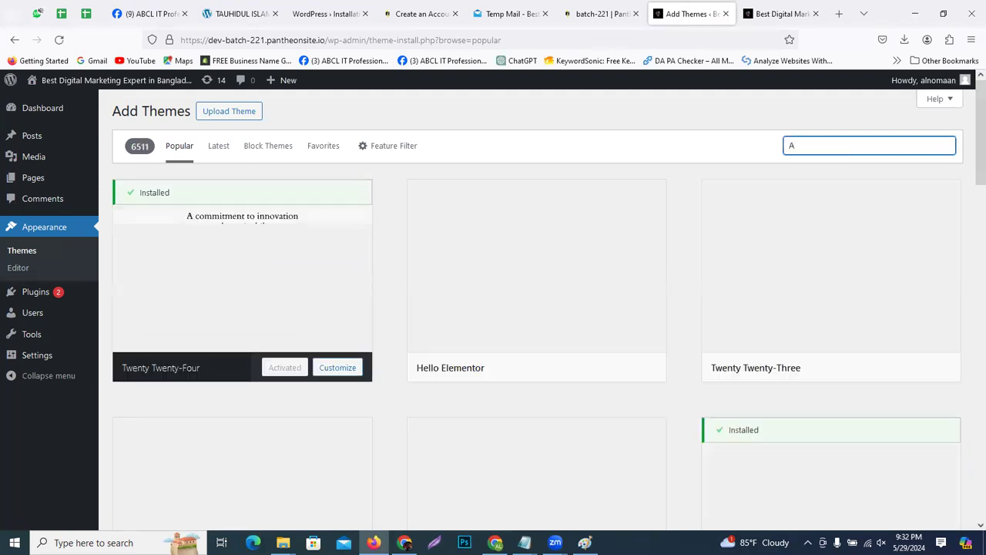
type("rriva")
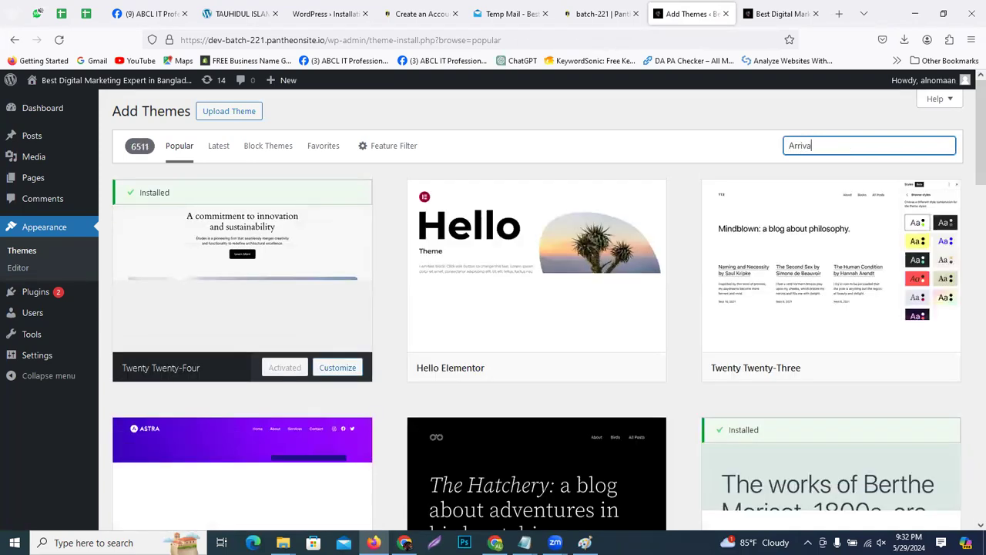
type("le me")
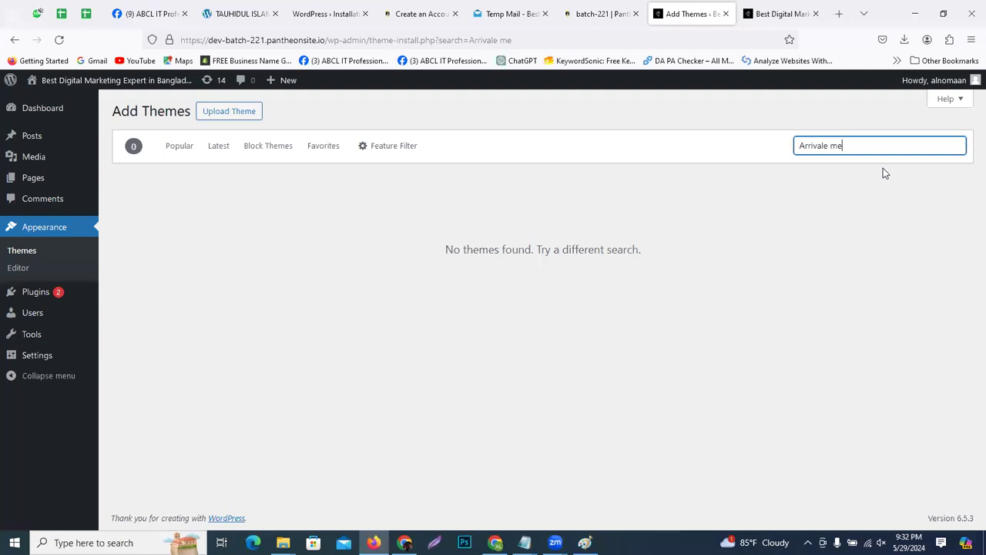
key("BackSpace")
key("BackSpace")
key("BackSpace")
left_click(177, 151)
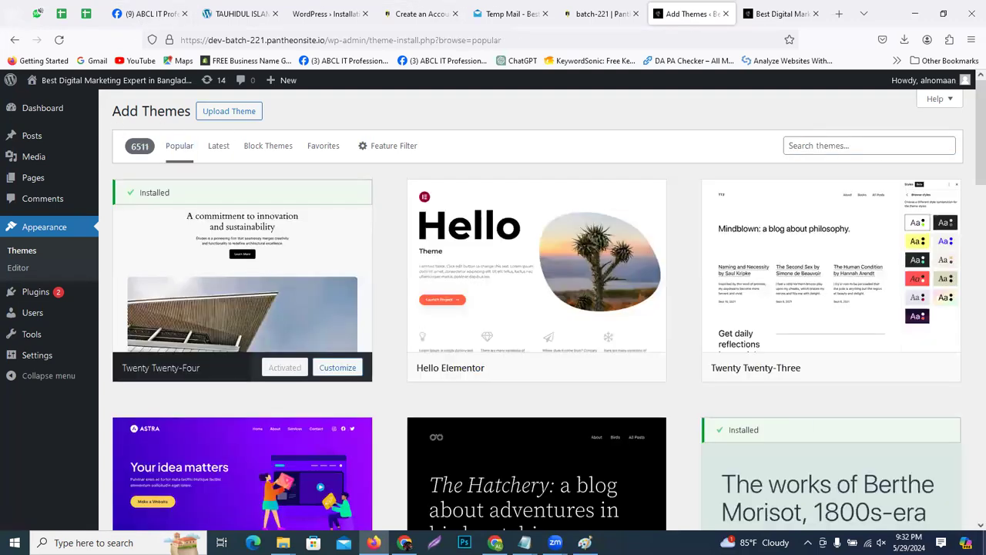
scroll(616, 372, "down", 5)
scroll(616, 372, "up", 5)
left_click(816, 147)
type("arri")
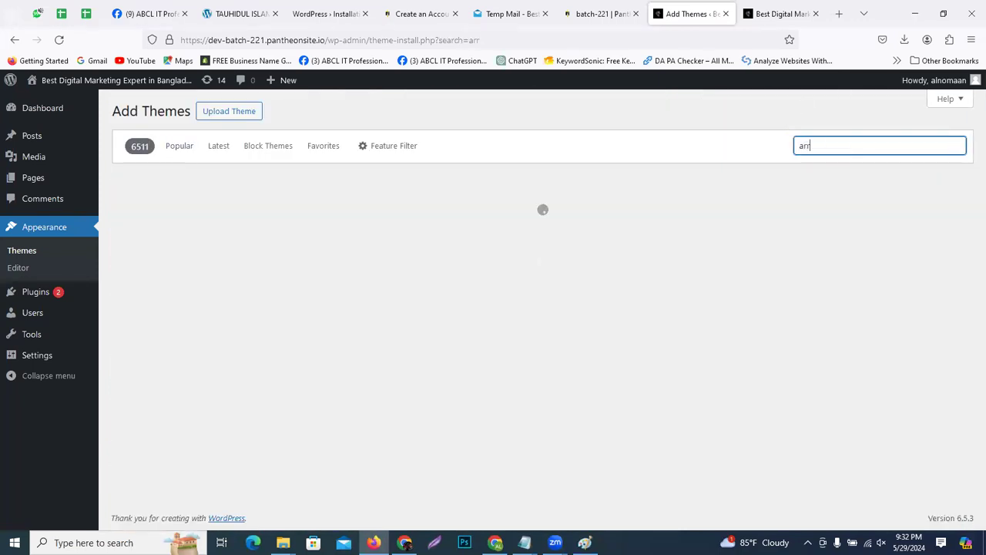
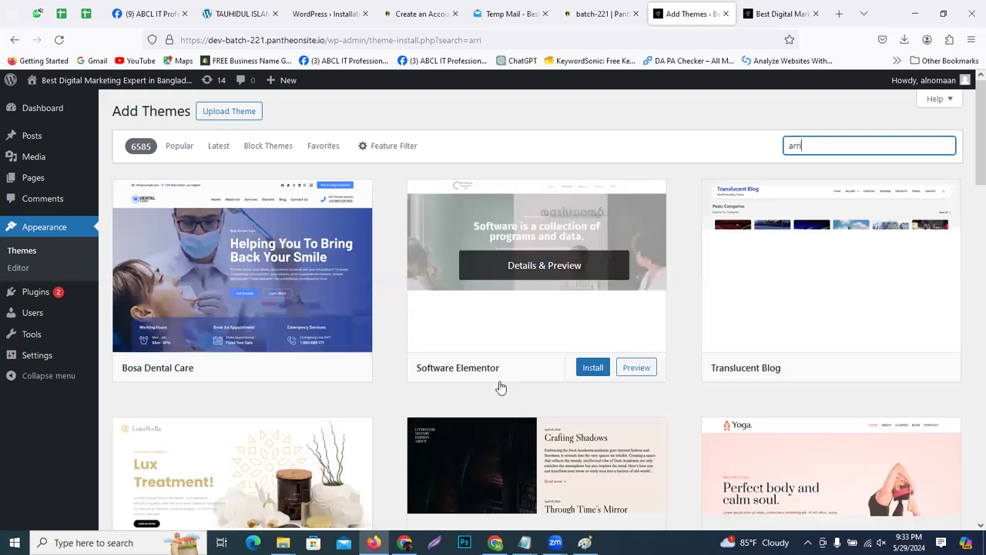
Step: Scroll through the 'arr' theme results, then extend the search term to 'arrivle'
scroll(499, 389, "down", 5)
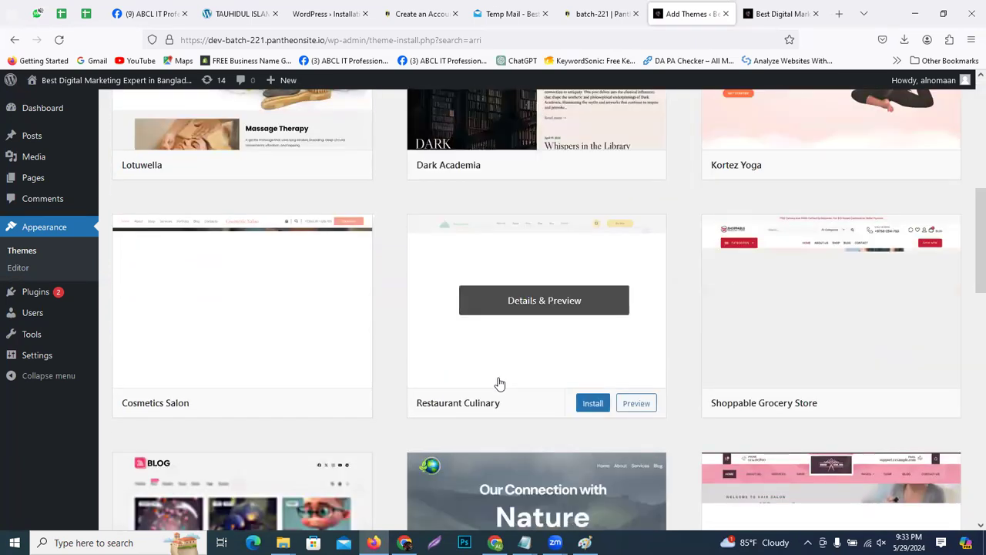
scroll(500, 383, "down", 3)
scroll(499, 383, "down", 3)
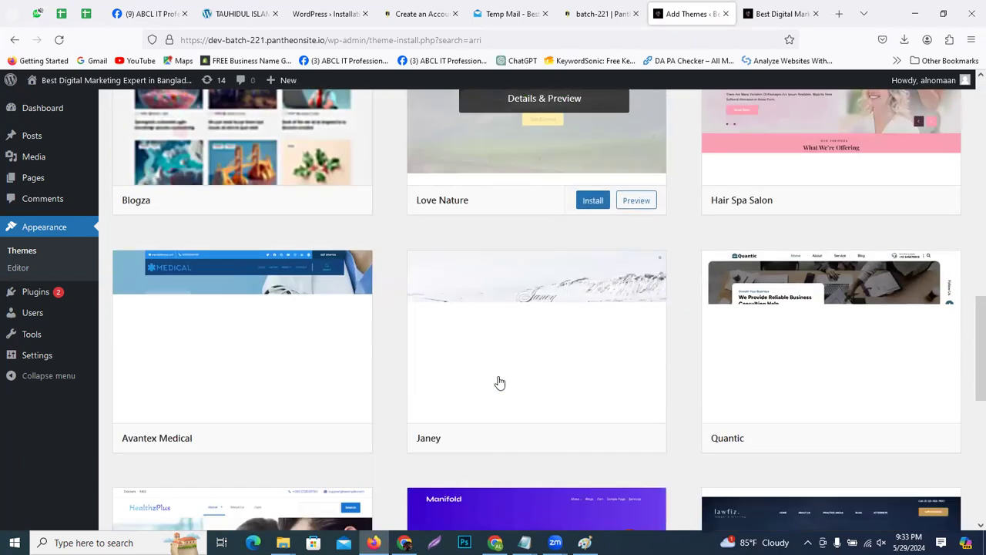
scroll(499, 382, "down", 2)
scroll(497, 381, "down", 5)
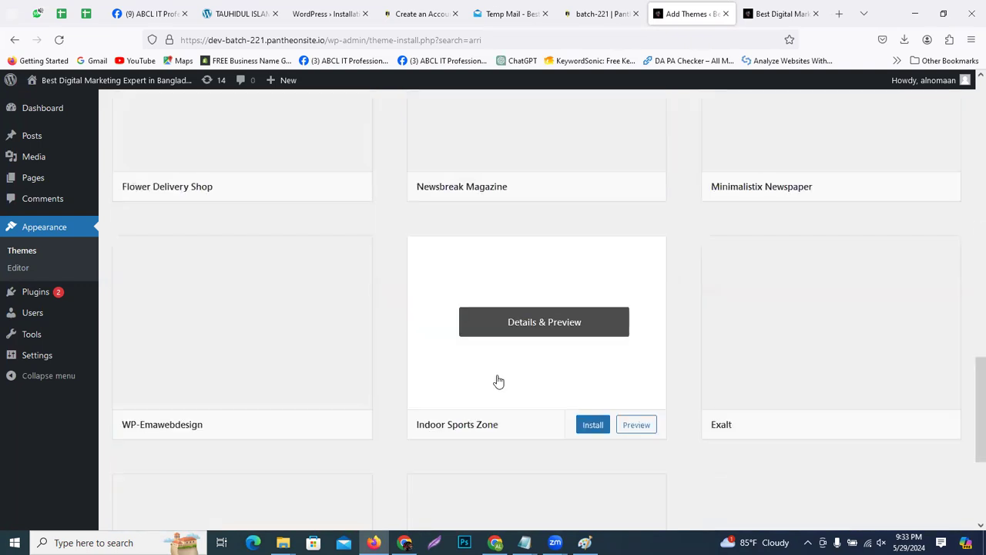
scroll(496, 379, "up", 4)
scroll(495, 378, "down", 4)
scroll(498, 379, "up", 15)
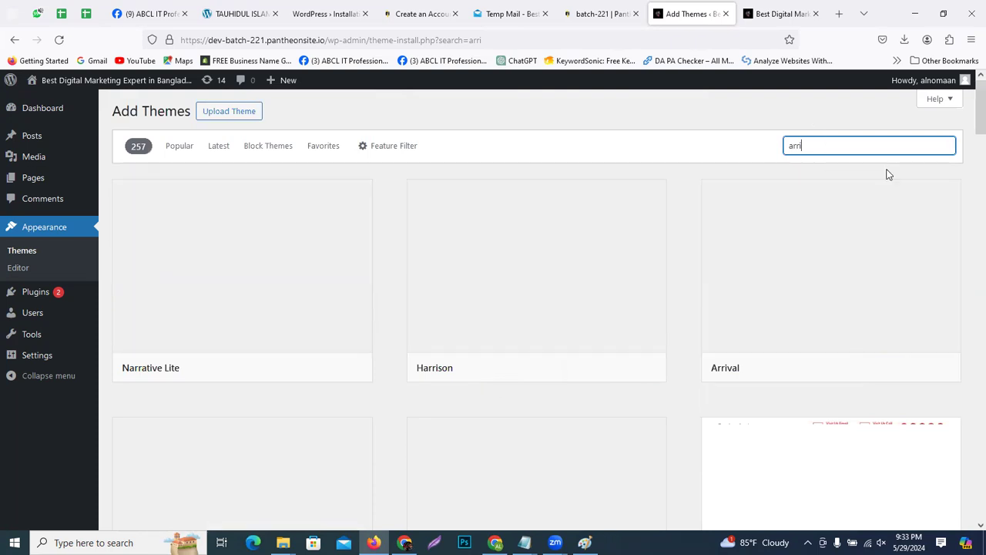
type("v")
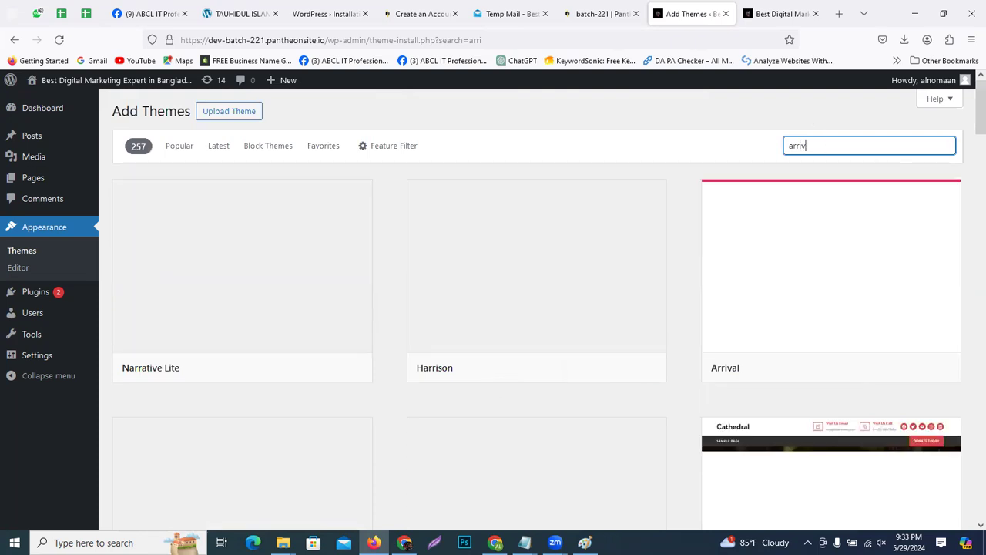
type("le")
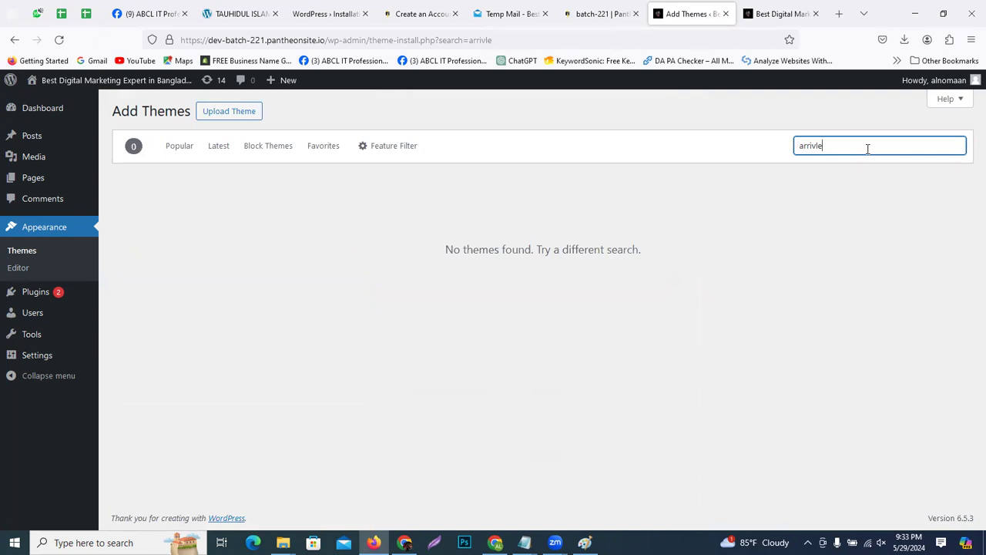
Step: Google 'arrivale me wordpress theme' and open the first result's Arrival Me page in a new tab
left_click(839, 14)
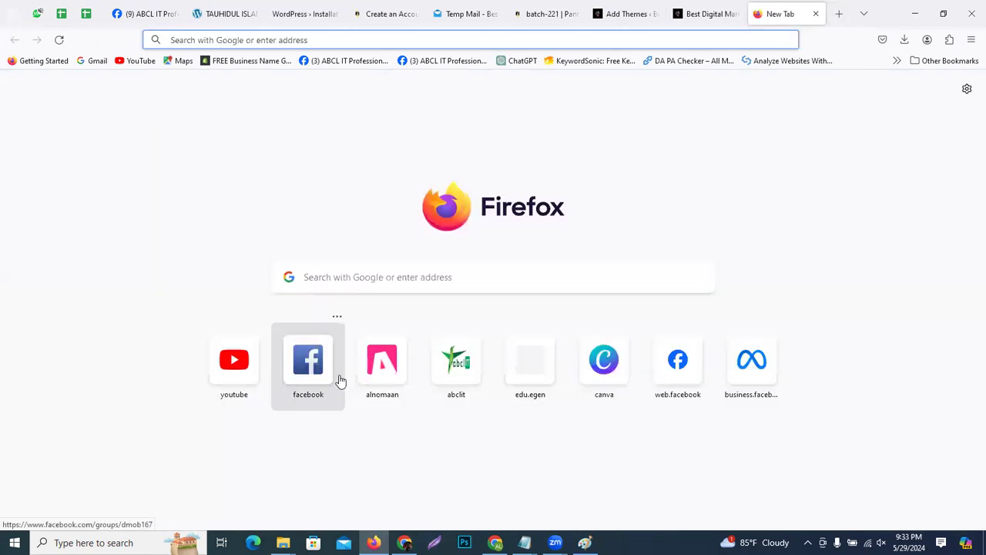
type("arrivale")
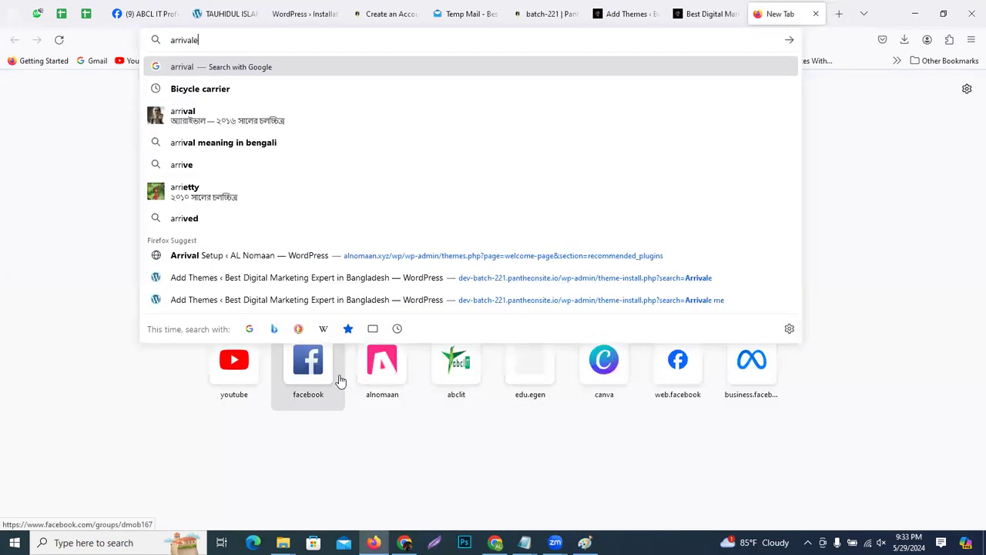
type(" me wordpres")
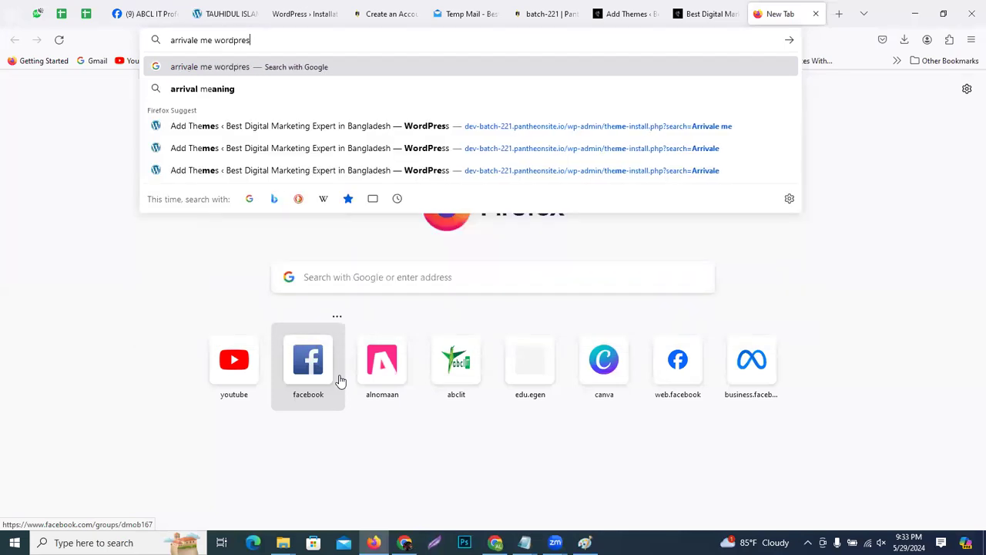
type("s theme")
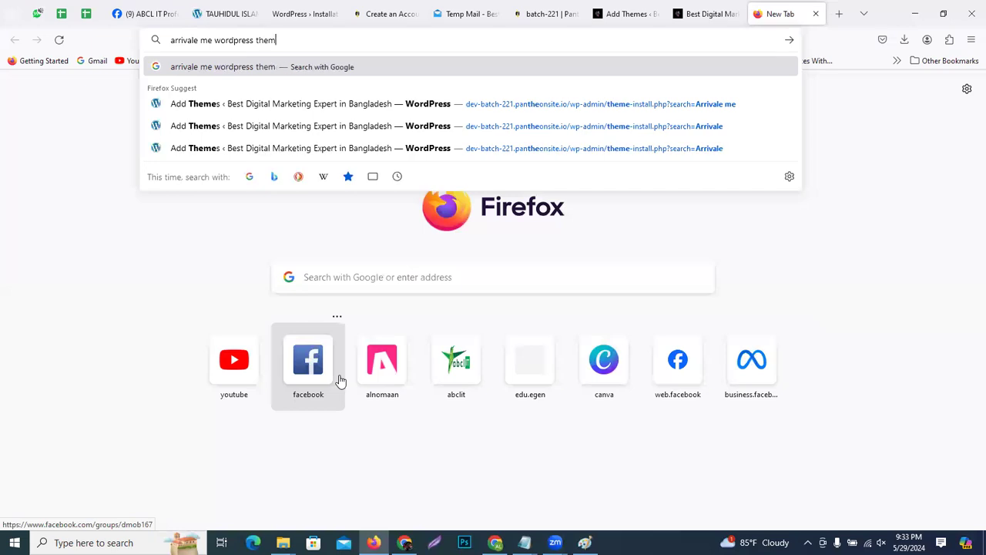
key("Return")
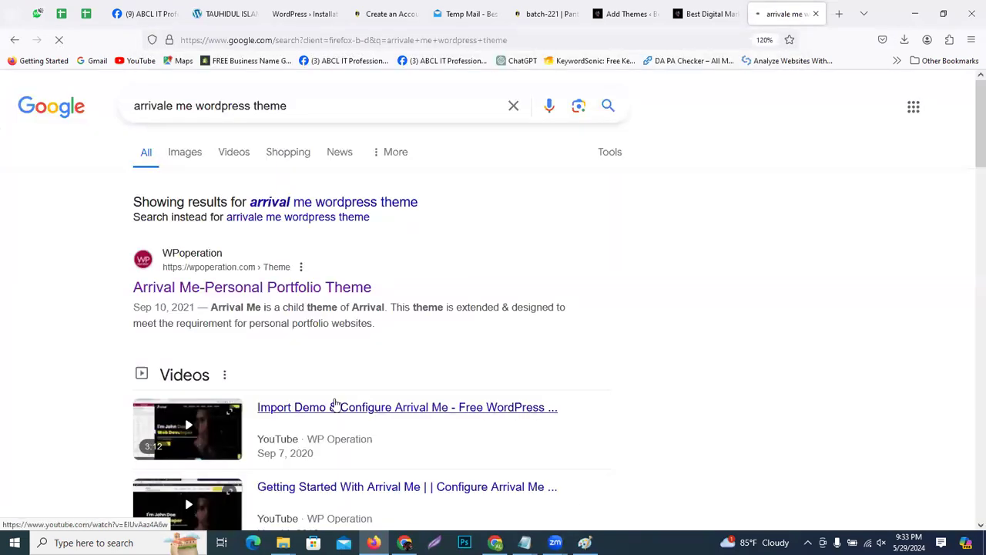
right_click(218, 289)
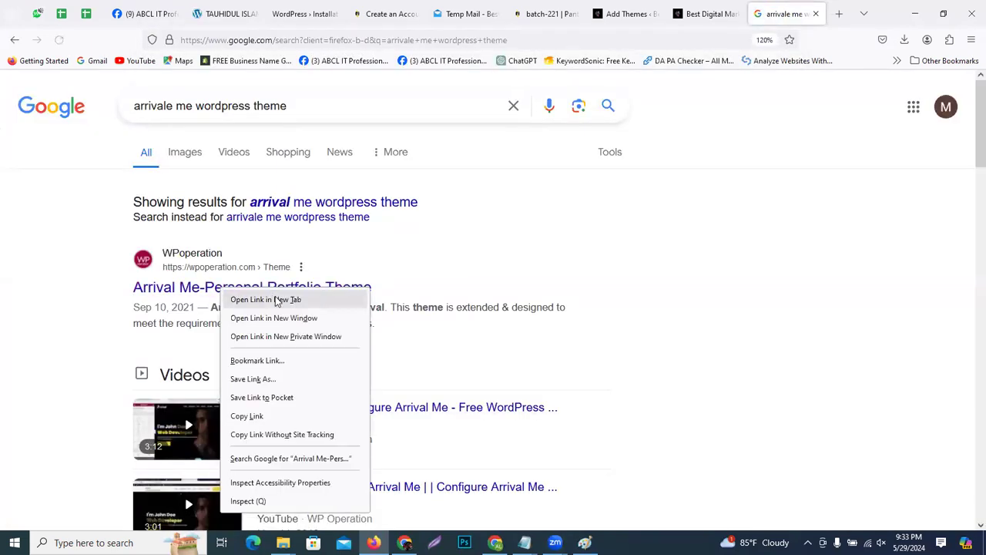
left_click(274, 299)
left_click(798, 15)
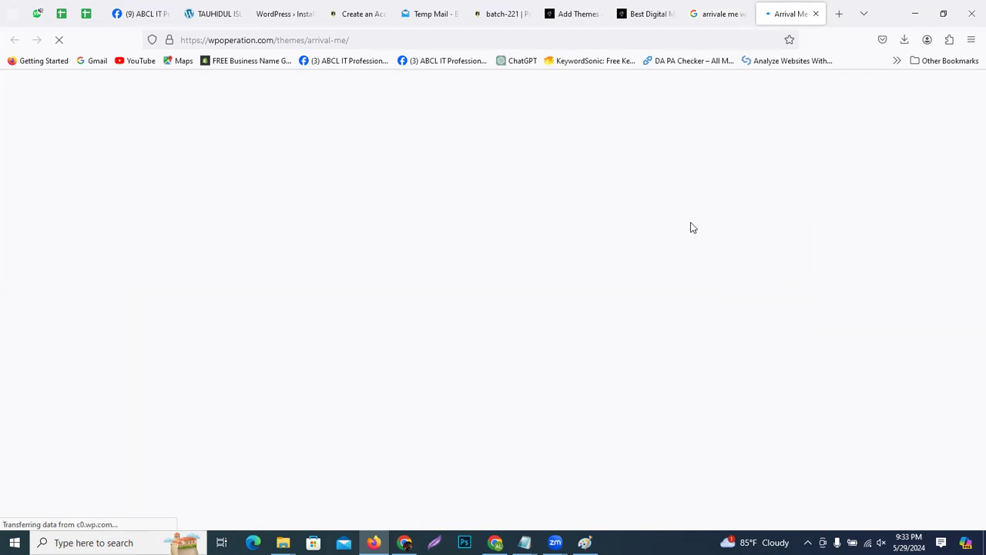
Step: Correct the theme search to 'arrival me', select the term, and bring the untitled Notepad notes forward
left_click(574, 13)
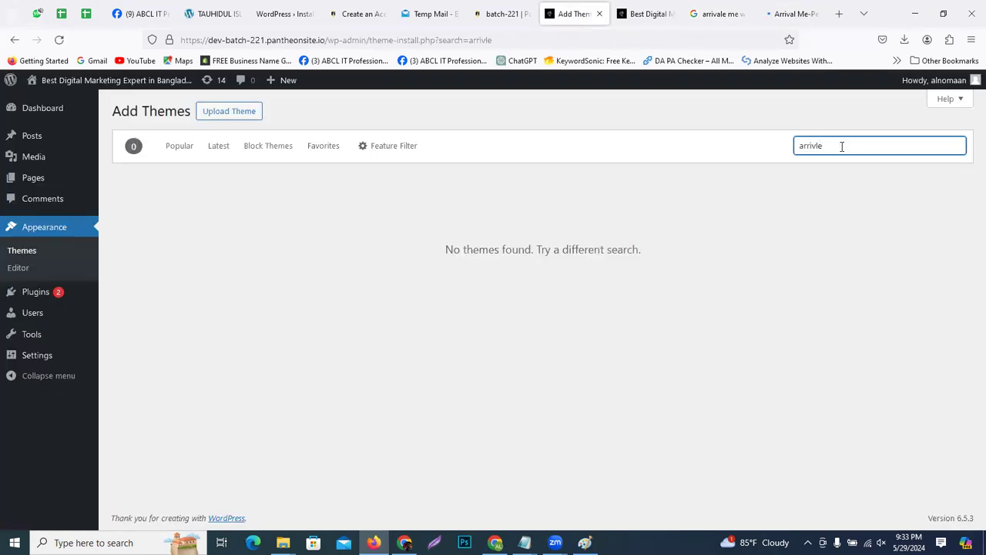
key("BackSpace")
type("al")
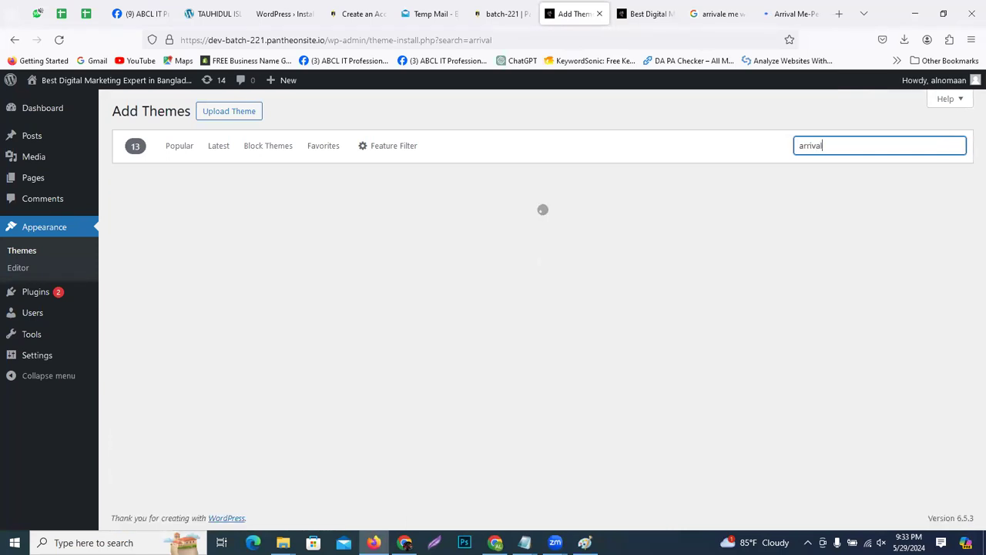
type(" me")
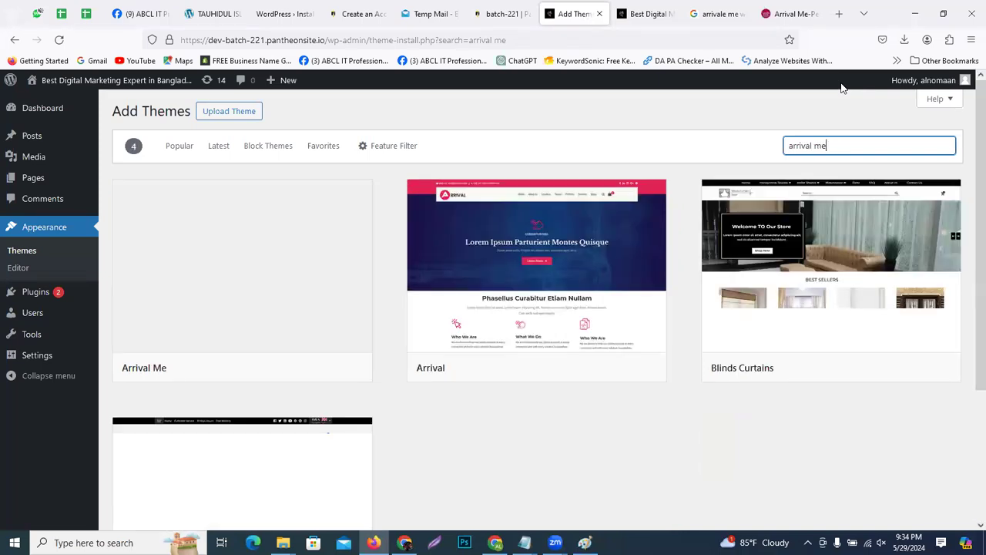
key("ctrl+a")
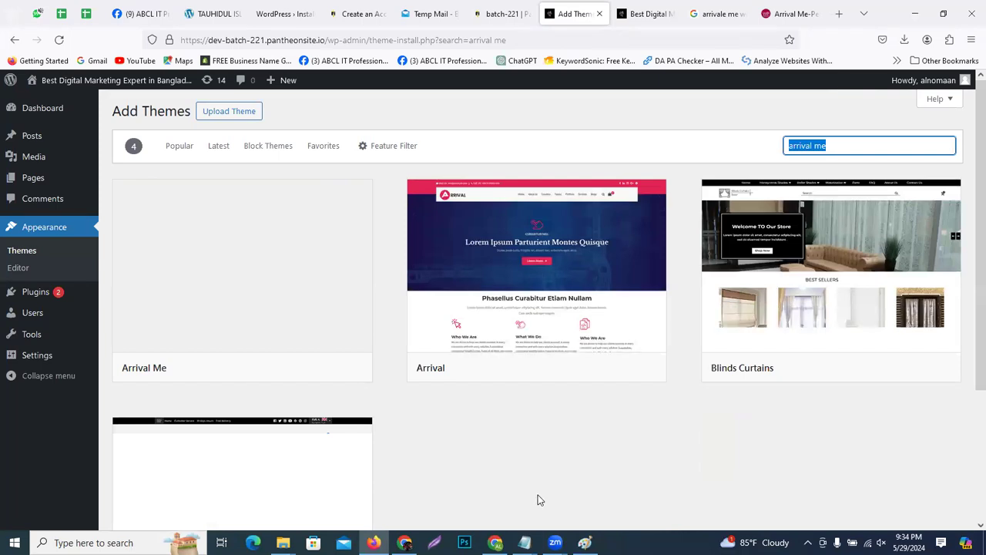
left_click(524, 542)
left_click(475, 499)
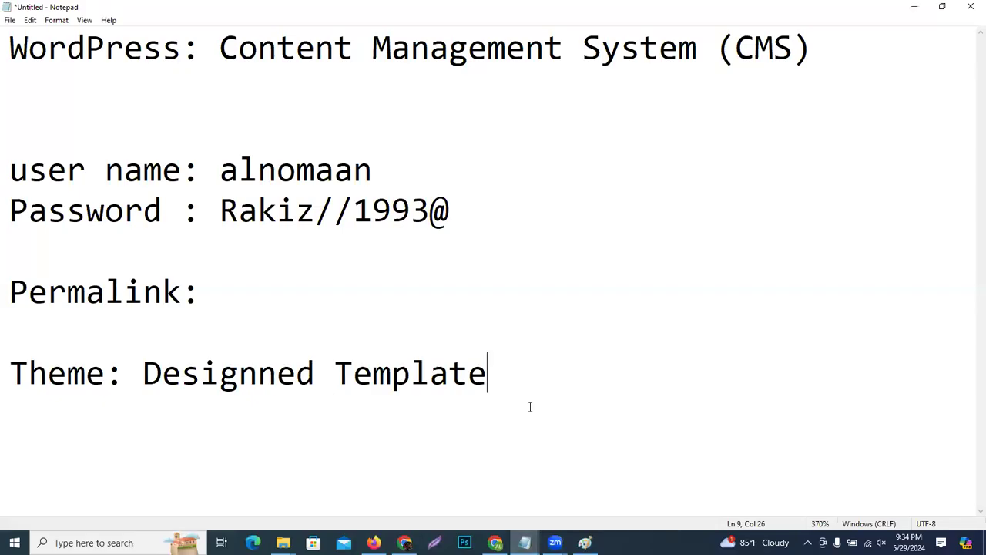
Step: Add an 'arrival me' line below the theme note in Notepad, then return to Firefox
key("Return")
key("Return")
type("arrival me")
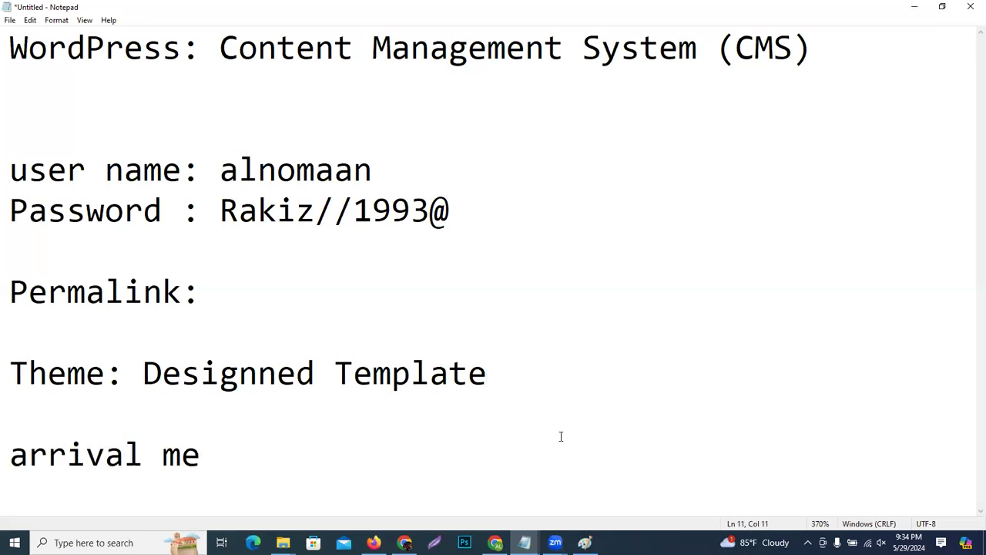
scroll(320, 438, "up", 2)
scroll(248, 462, "up", 2)
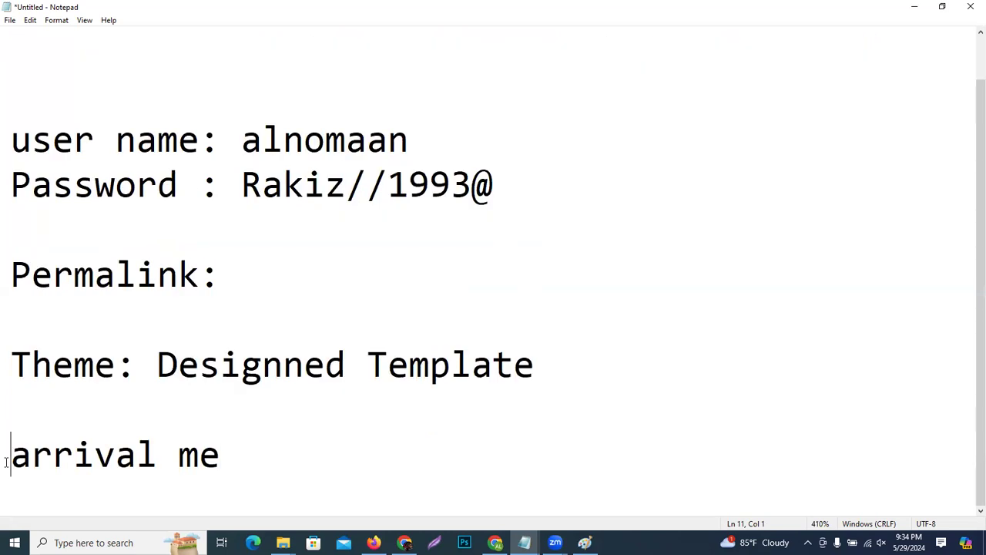
left_click_drag(8, 455, 398, 451)
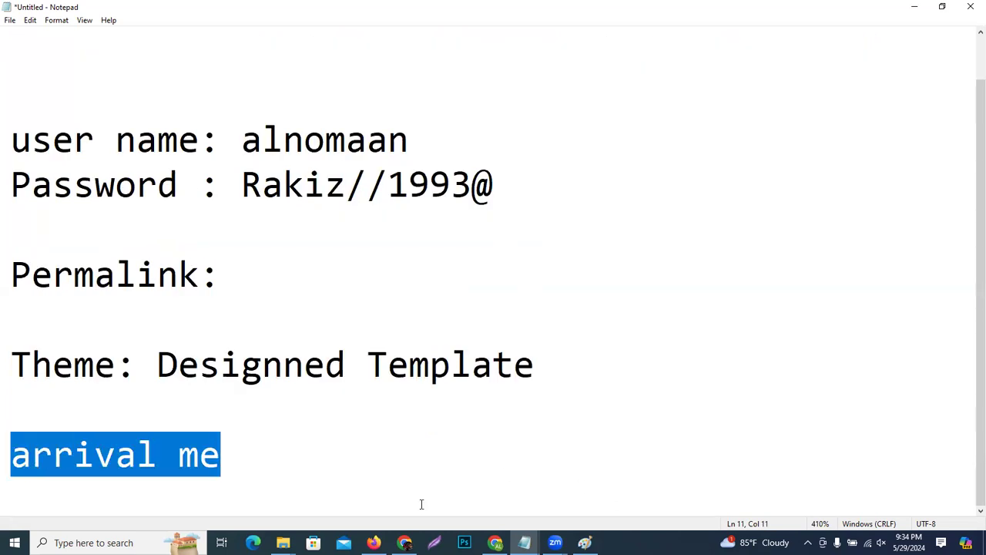
left_click(374, 542)
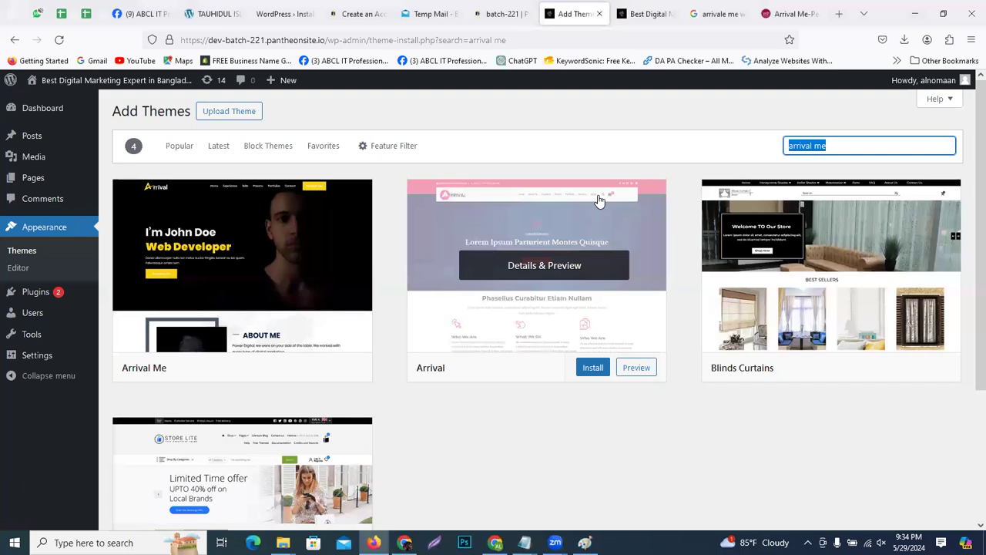
Step: Install and activate the Arrival Me theme from its search result card
mouse_move(218, 259)
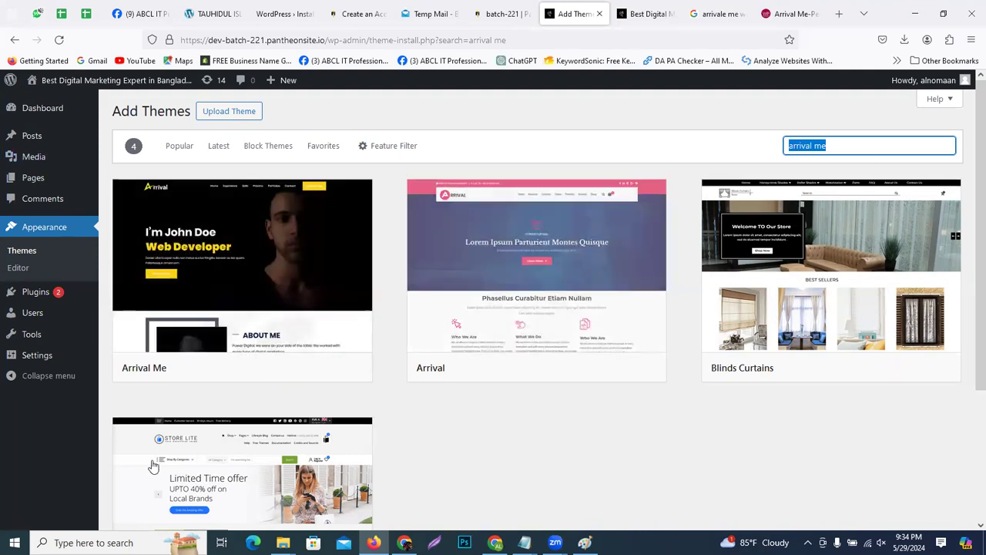
left_click(294, 369)
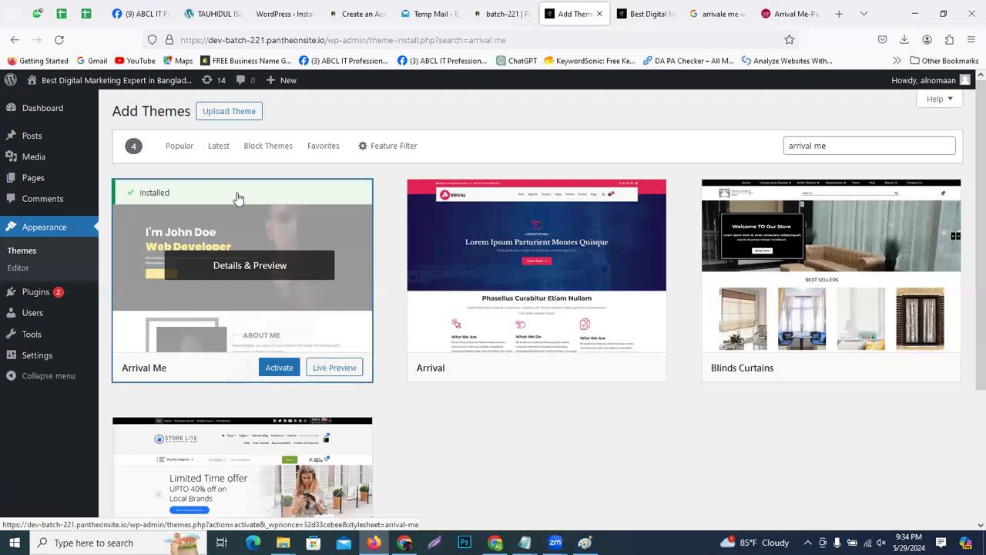
left_click(282, 370)
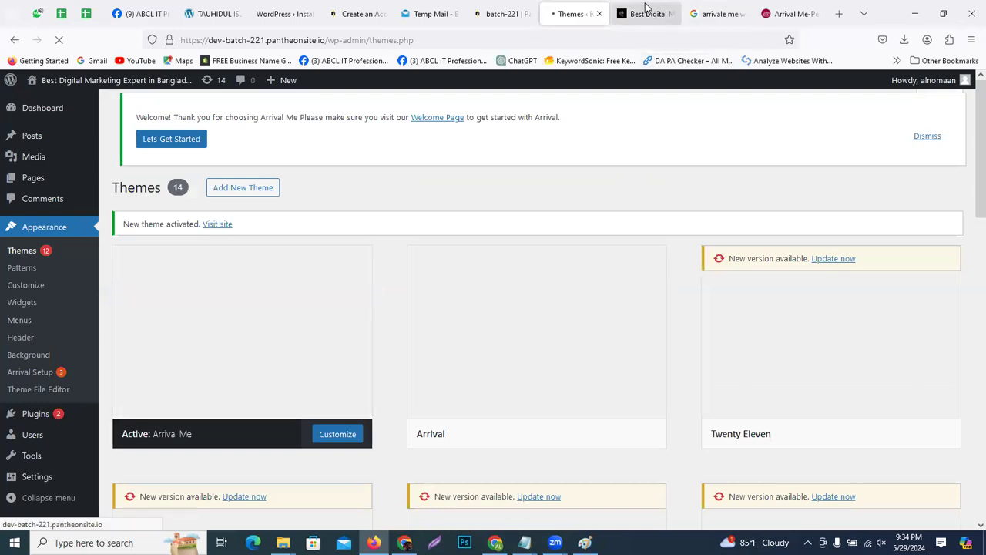
left_click(646, 9)
left_click(708, 14)
Step: Reload the live site to view the new theme, copy its address, and switch to Chrome
left_click(651, 14)
left_click(721, 17)
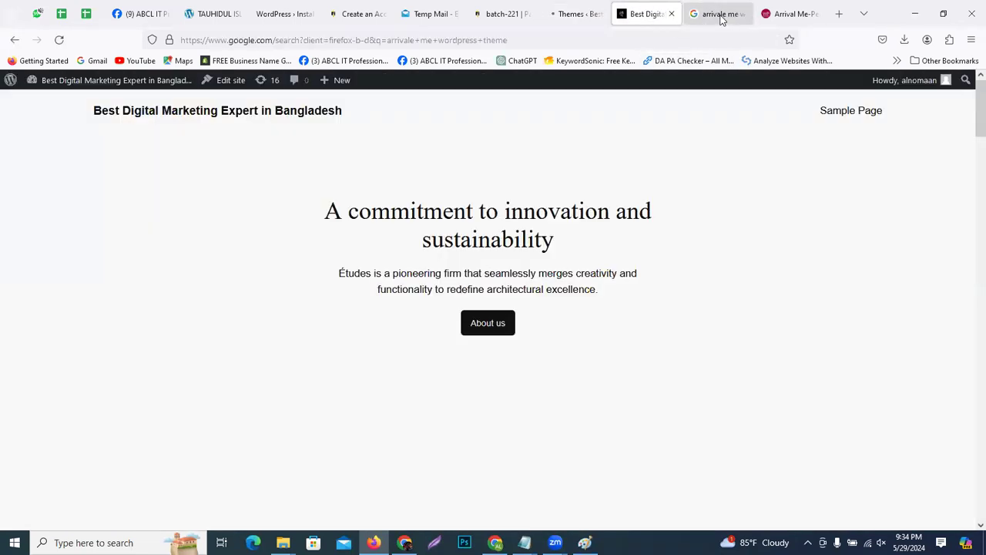
left_click(647, 14)
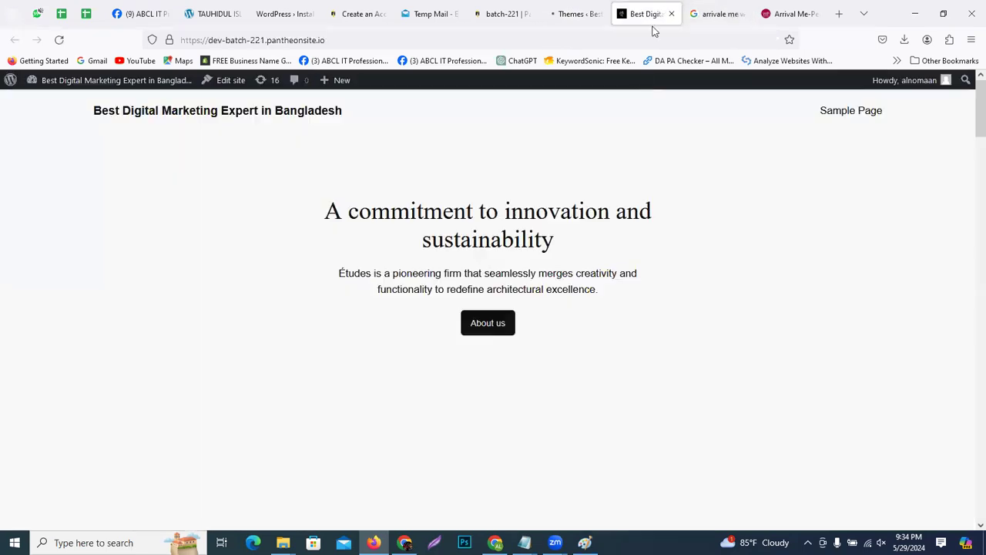
left_click(59, 39)
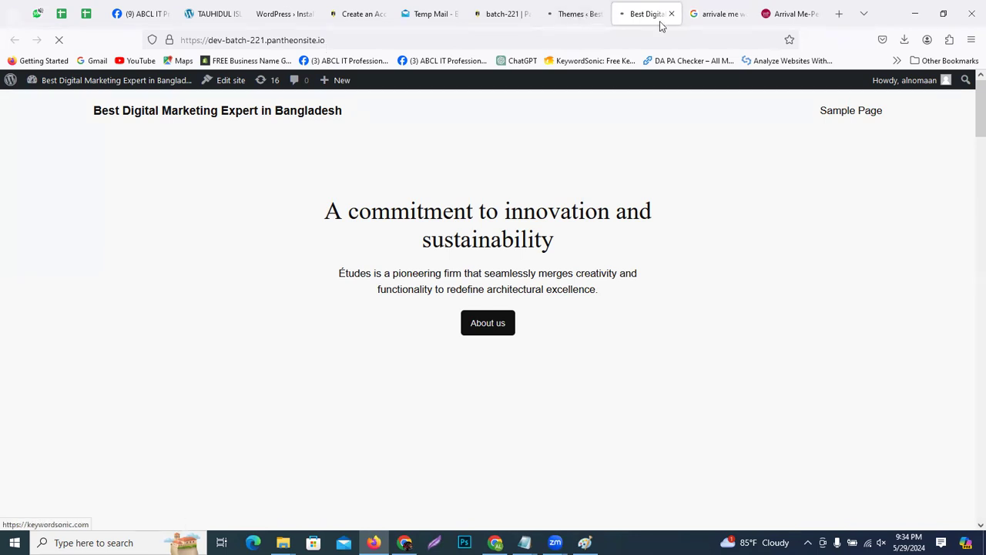
left_click(58, 39)
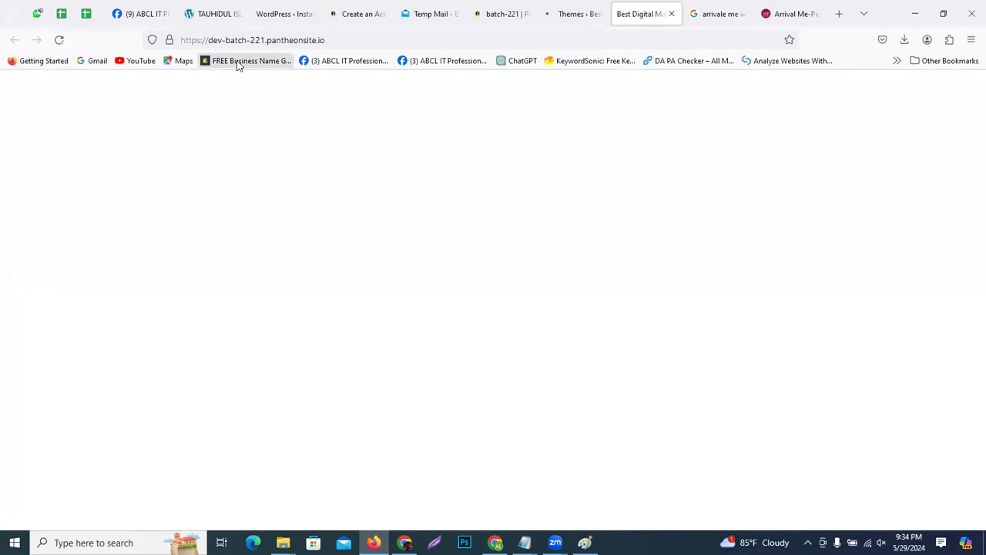
left_click(247, 41)
key("ctrl+c")
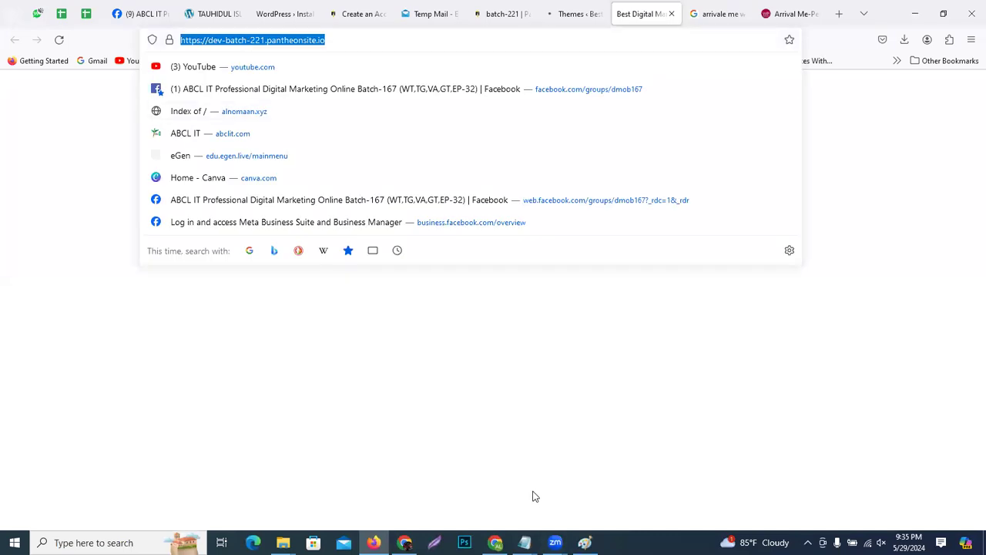
left_click(405, 543)
left_click(138, 40)
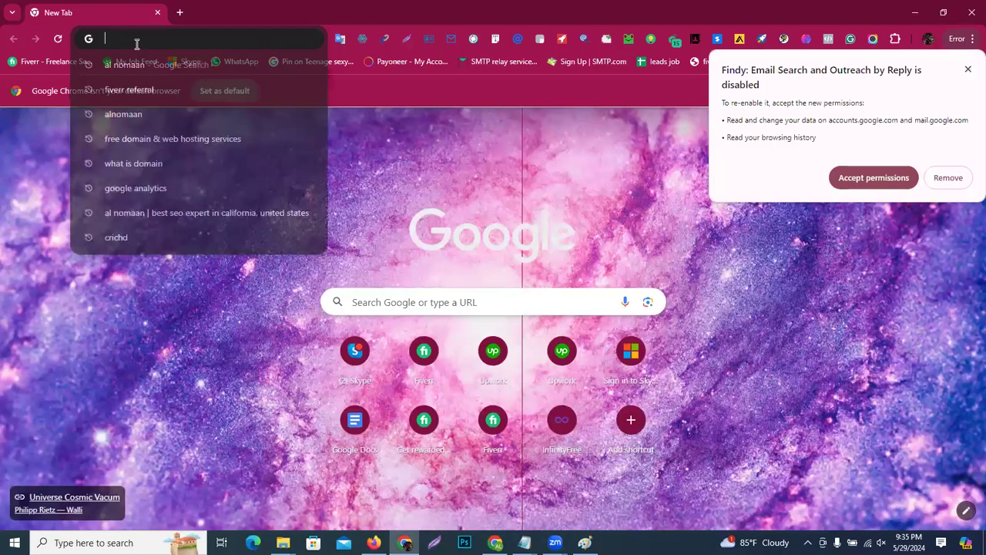
Step: View the pasted site address in a Chrome incognito window, then return to Firefox's Themes page
left_click(494, 542)
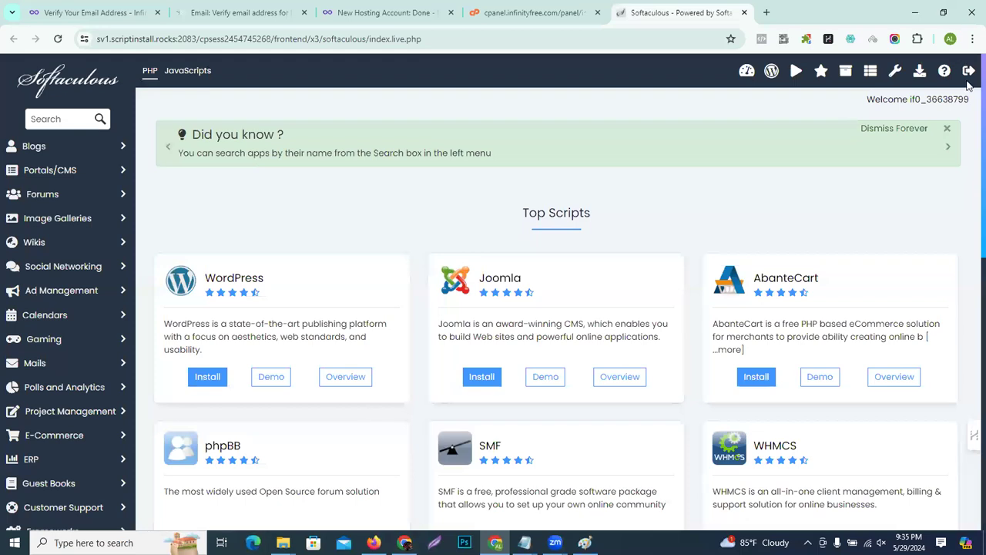
left_click(972, 39)
left_click(869, 104)
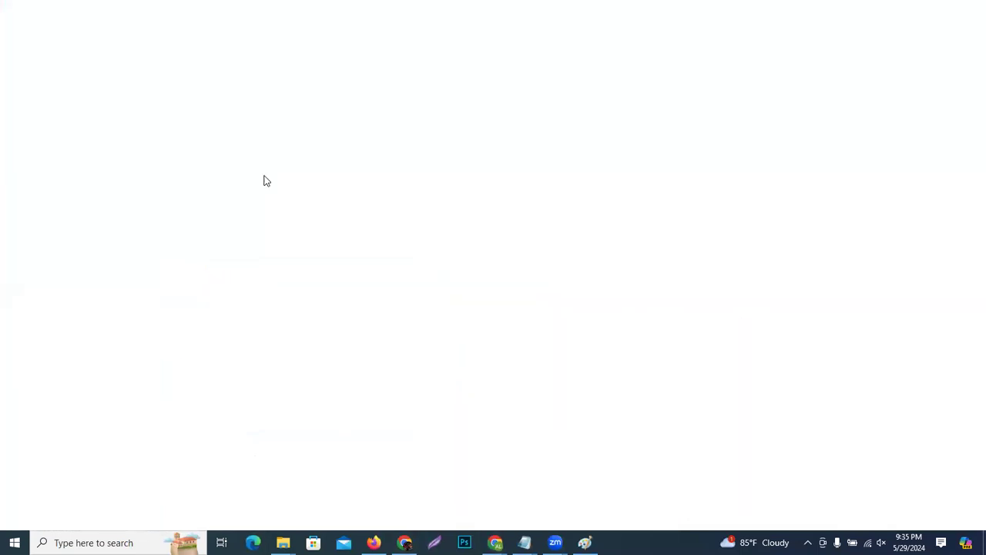
key("ctrl+v")
key("Return")
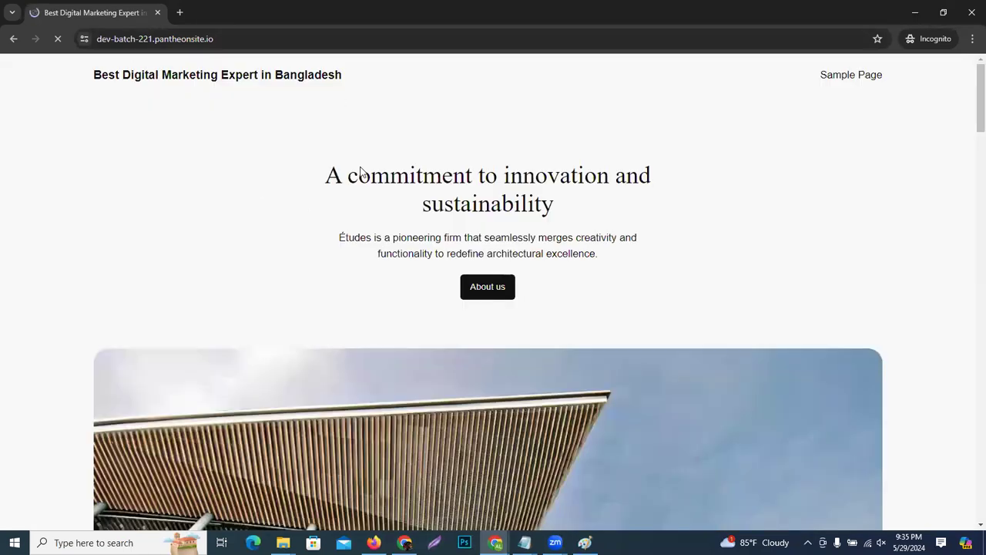
scroll(359, 172, "down", 10)
scroll(497, 330, "up", 4)
scroll(302, 339, "up", 6)
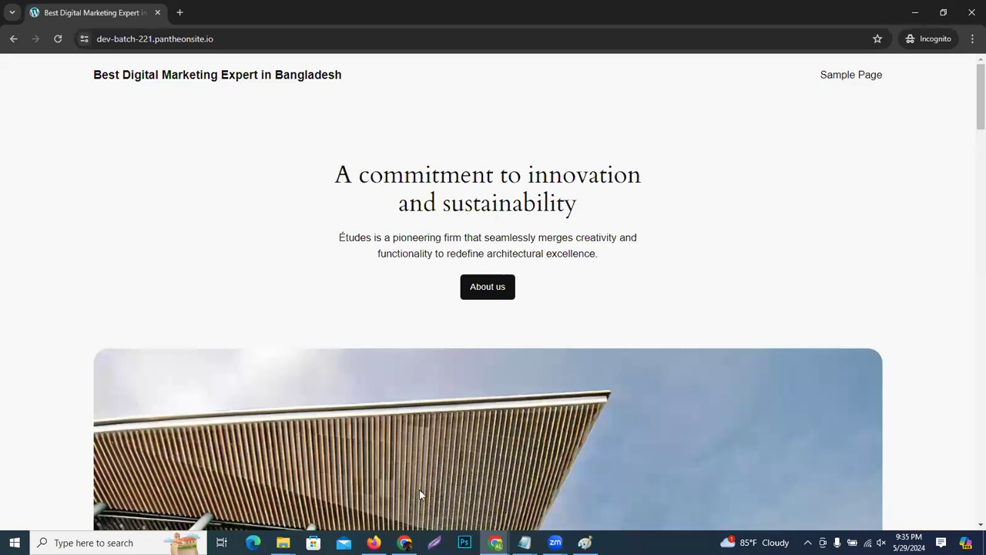
left_click(374, 543)
left_click(584, 14)
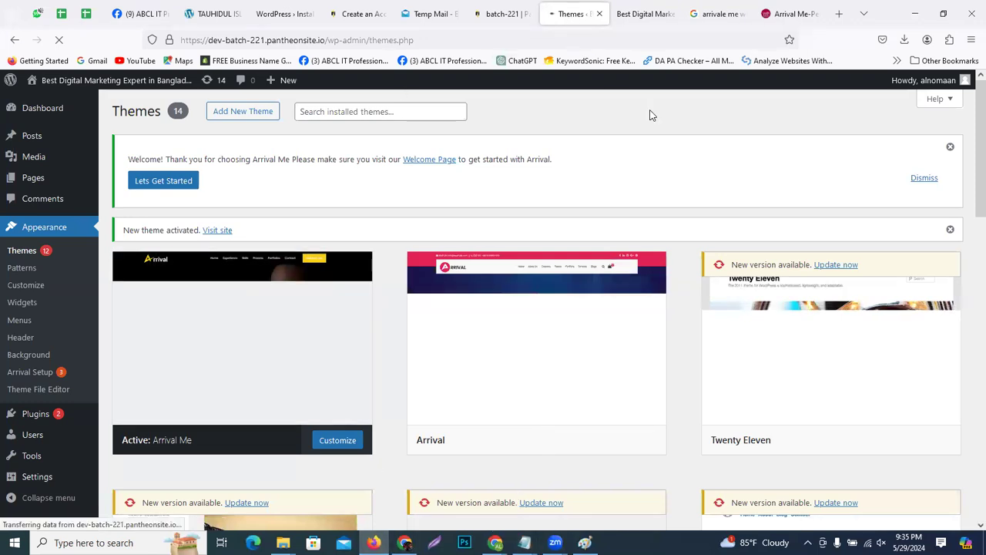
left_click(654, 14)
double_click(271, 39)
left_click(270, 39)
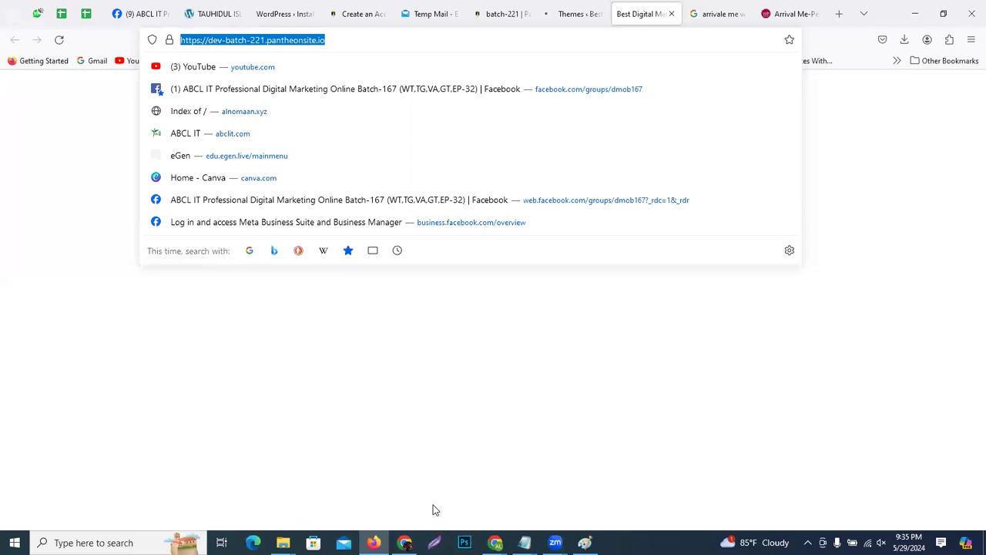
left_click(415, 497)
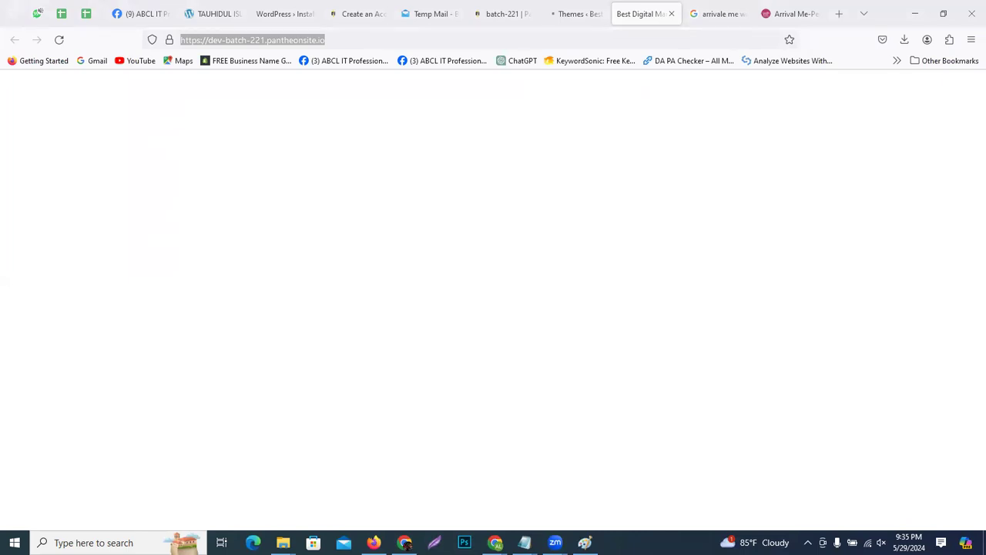
left_click(571, 14)
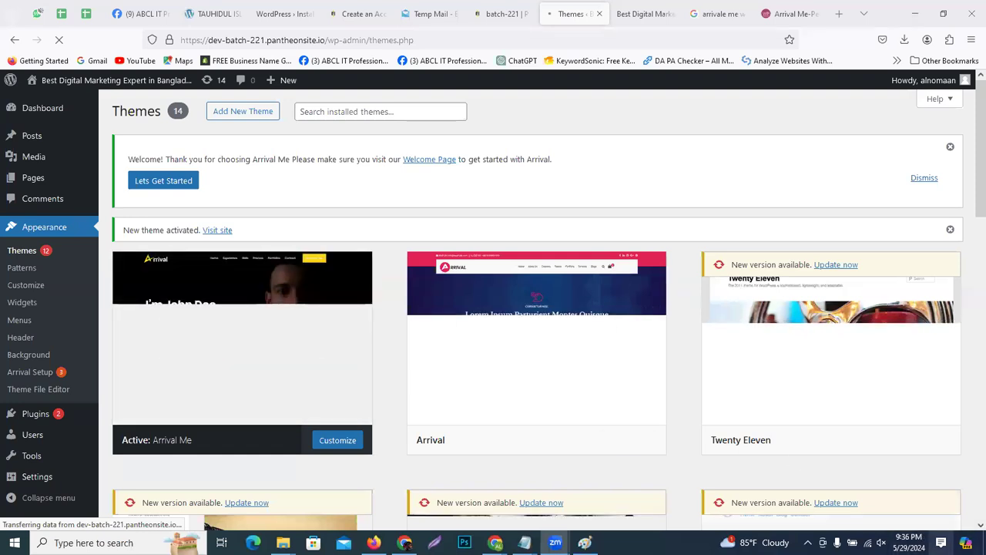
scroll(285, 300, "down", 4)
scroll(308, 304, "up", 4)
scroll(336, 318, "down", 8)
scroll(337, 318, "up", 8)
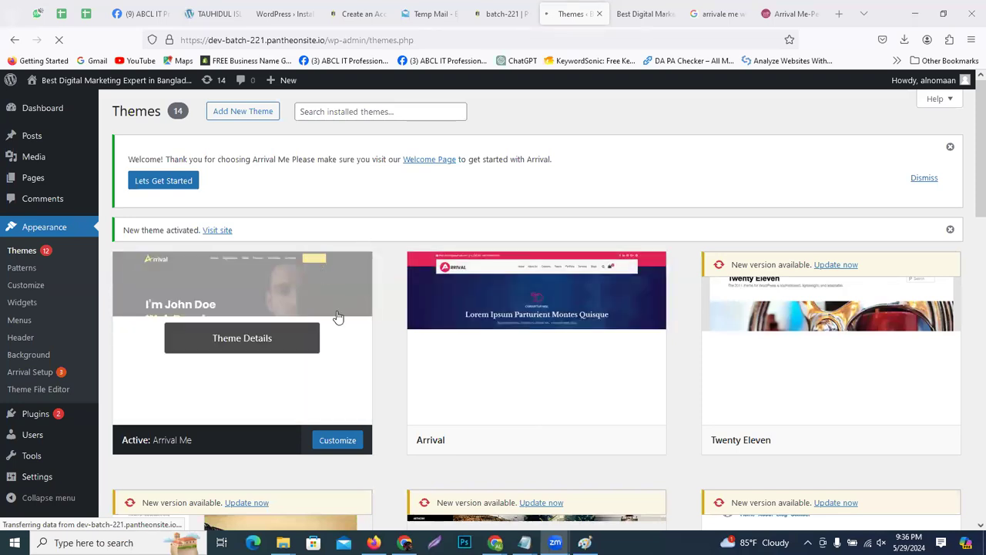
scroll(255, 336, "down", 5)
scroll(266, 336, "up", 5)
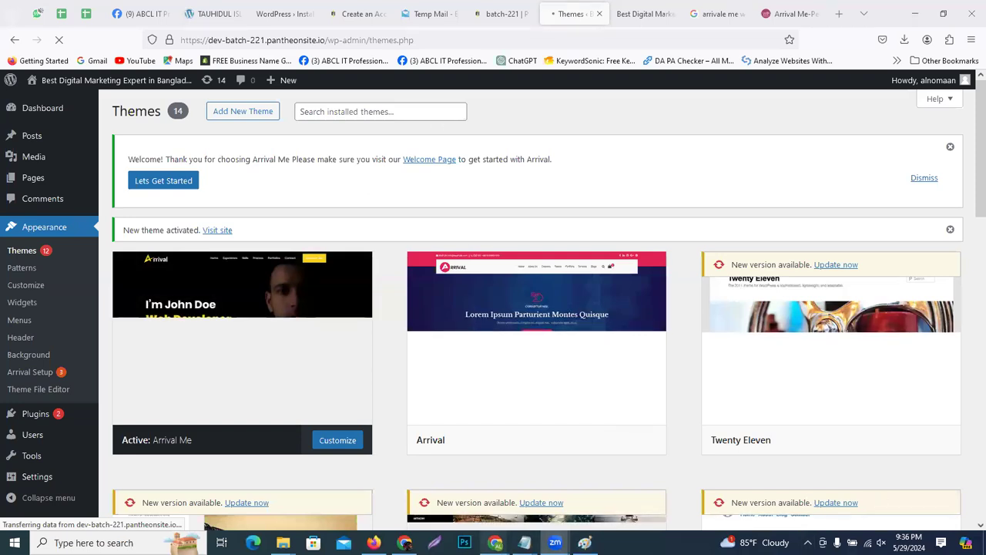
mouse_move(495, 542)
left_click(562, 486)
left_click(56, 42)
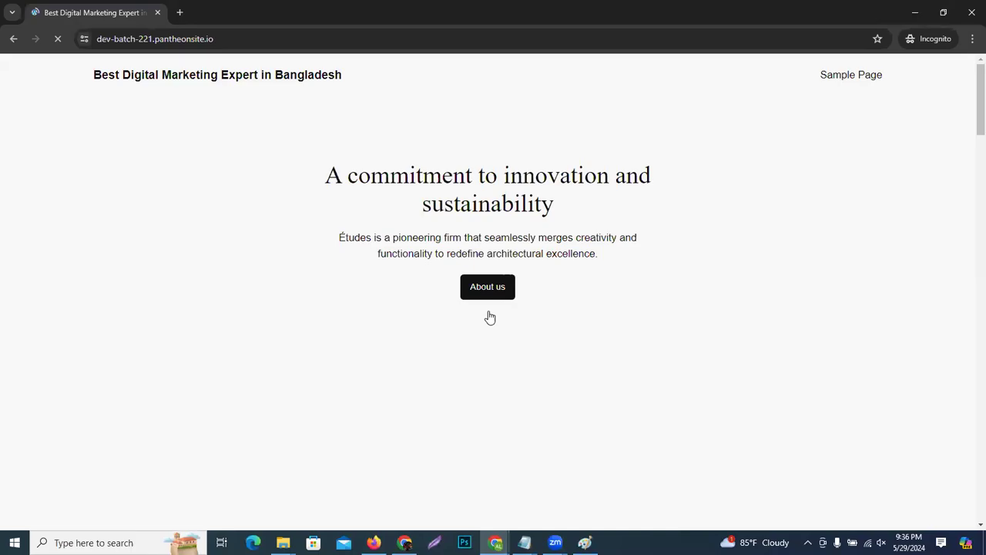
key("alt+Tab")
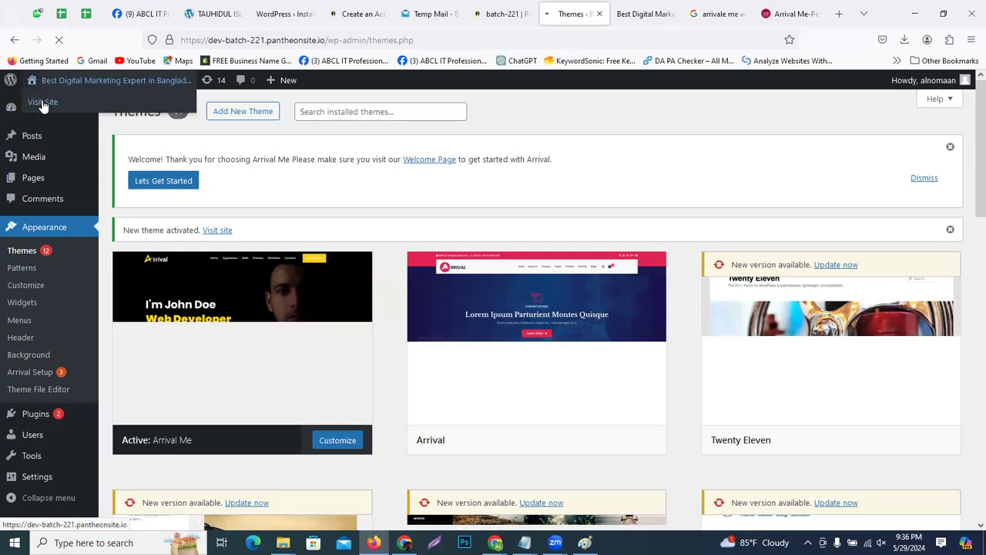
Step: Open the live site in a new tab, close the duplicate, Google and Arrival Me tabs, ending on Pantheon
right_click(42, 105)
left_click(73, 116)
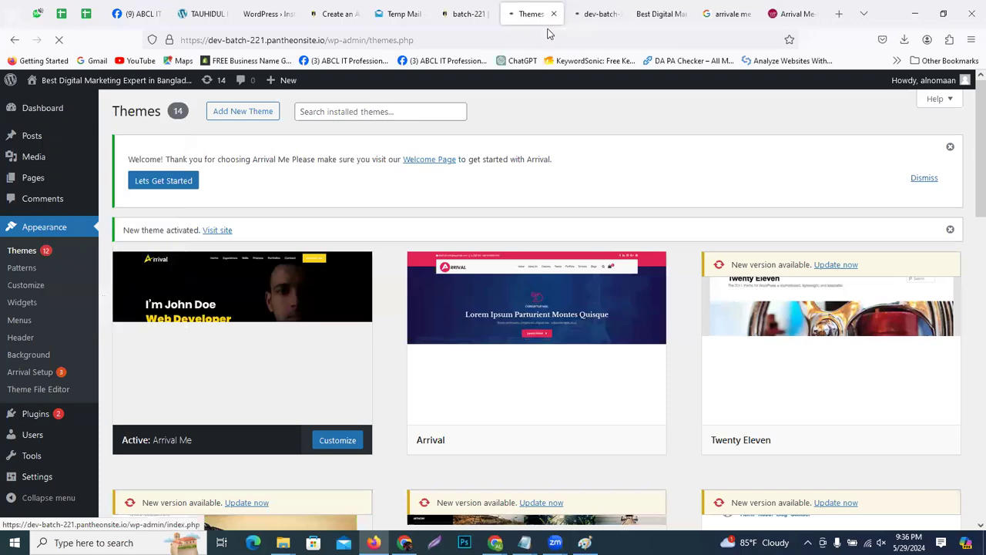
left_click(600, 9)
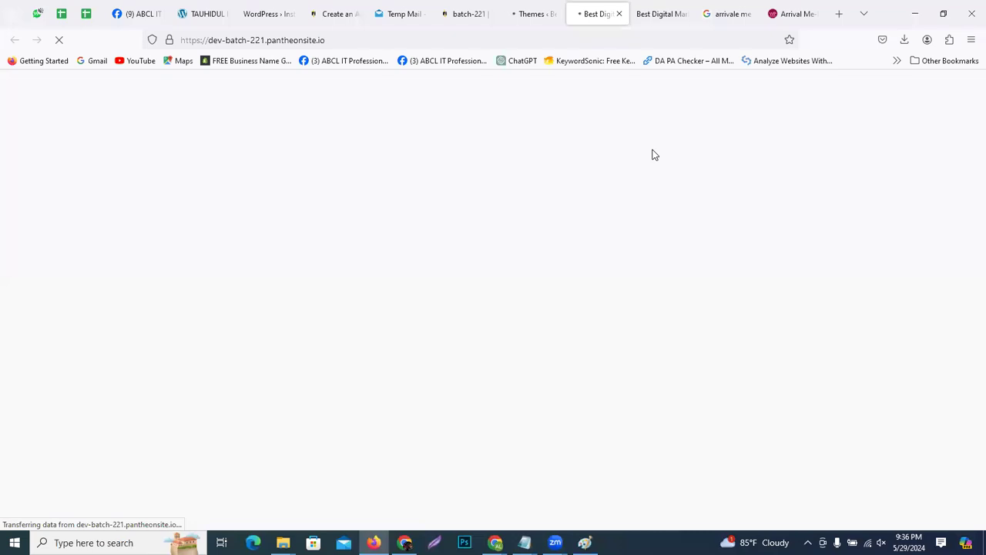
left_click(665, 14)
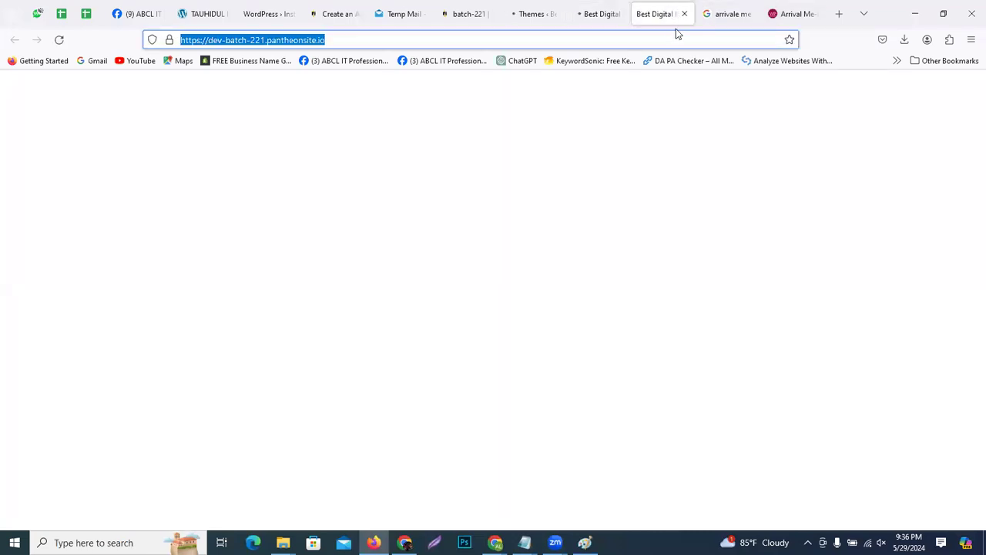
left_click(683, 13)
left_click(683, 14)
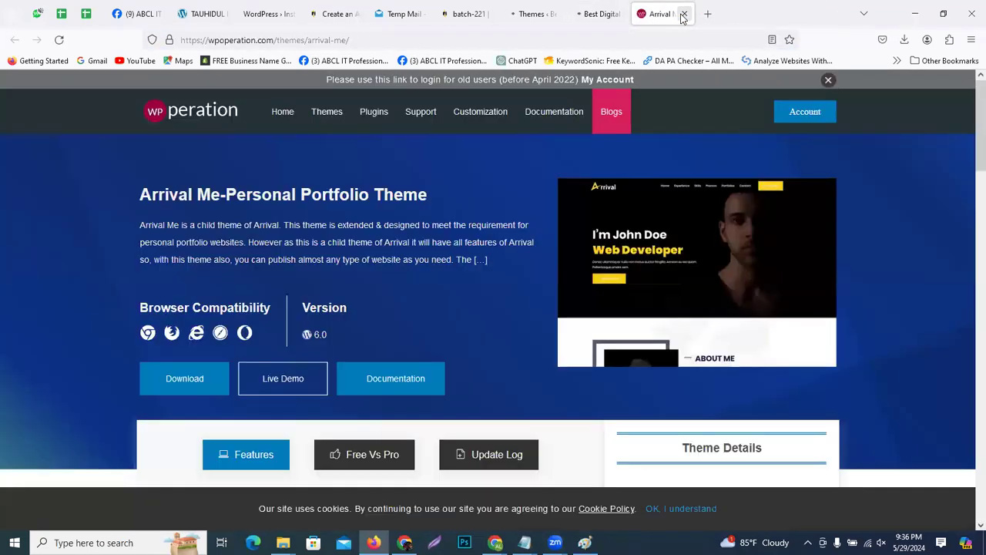
left_click(684, 14)
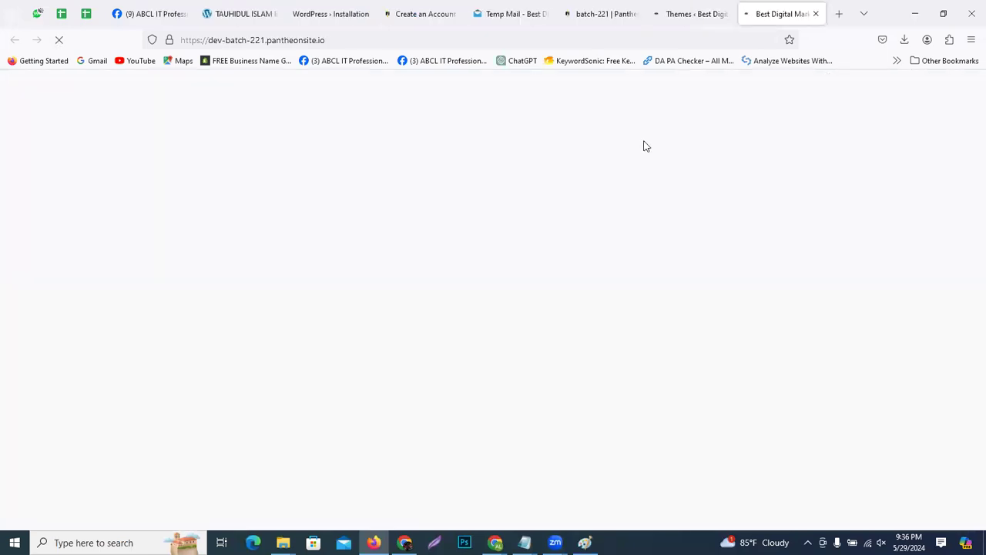
left_click(689, 15)
left_click(601, 14)
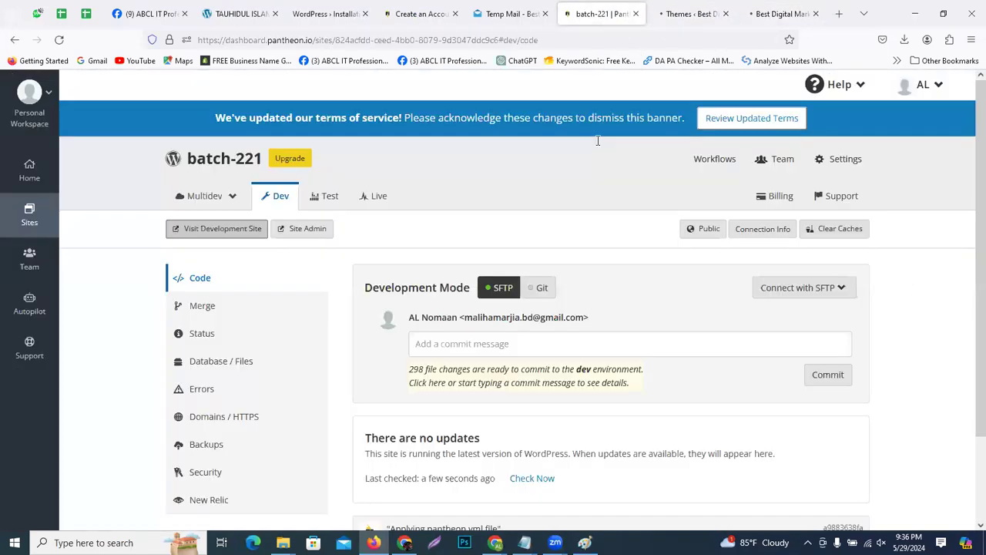
Step: Switch to the WordPress Themes tab, showing Arrival Me as the active theme
left_click(689, 14)
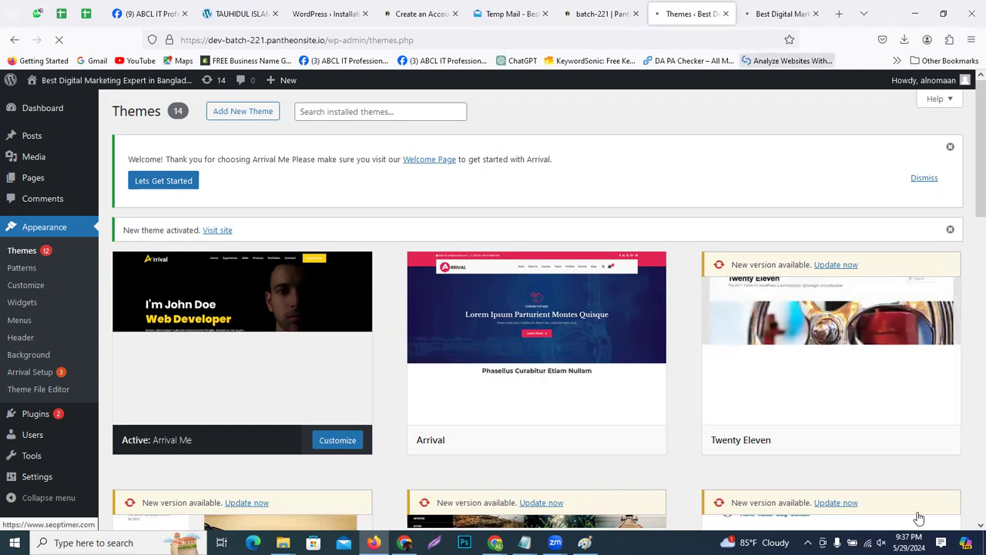
Step: Connect to the other available Wi-Fi network, then reload the site's front page styled with Arrival
left_click(867, 543)
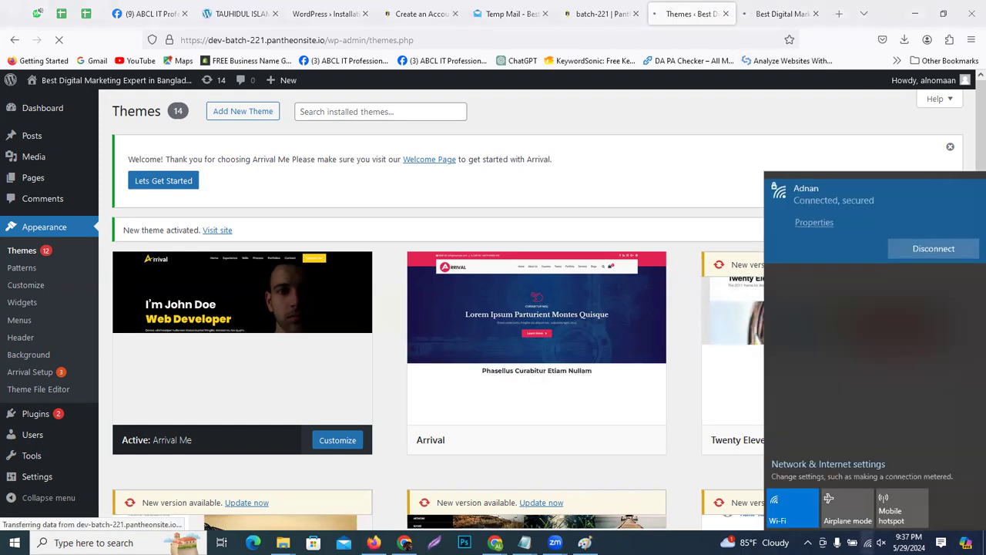
left_click(867, 542)
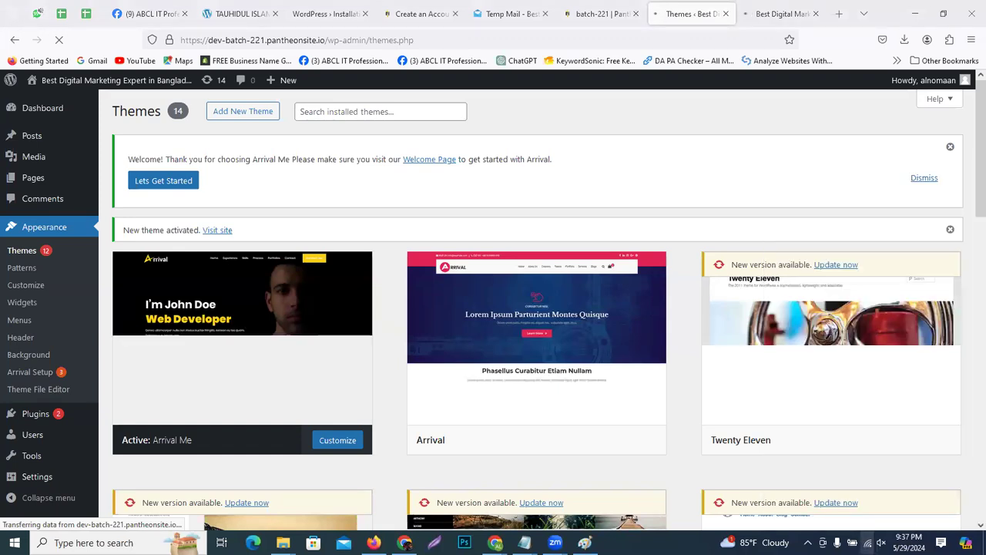
left_click(868, 542)
left_click(832, 292)
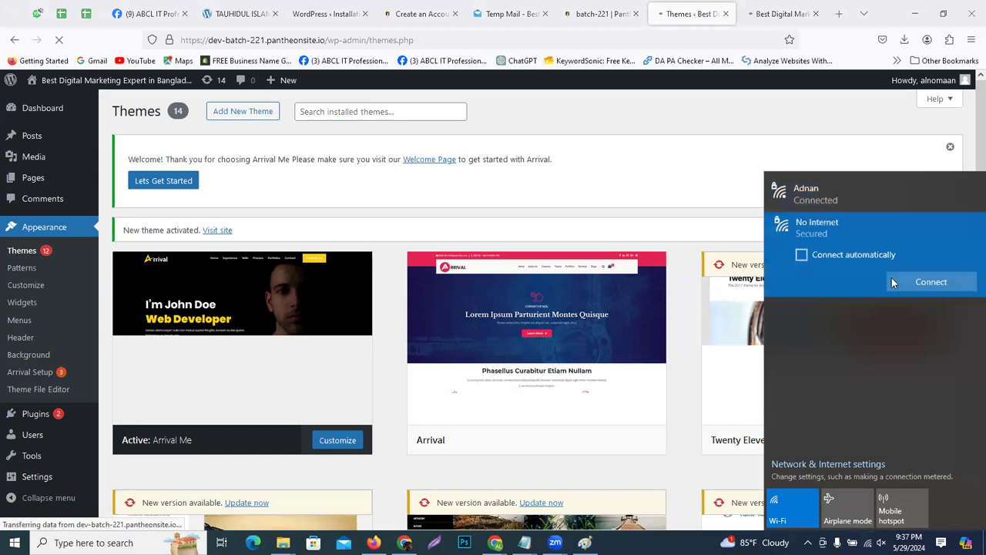
left_click(936, 285)
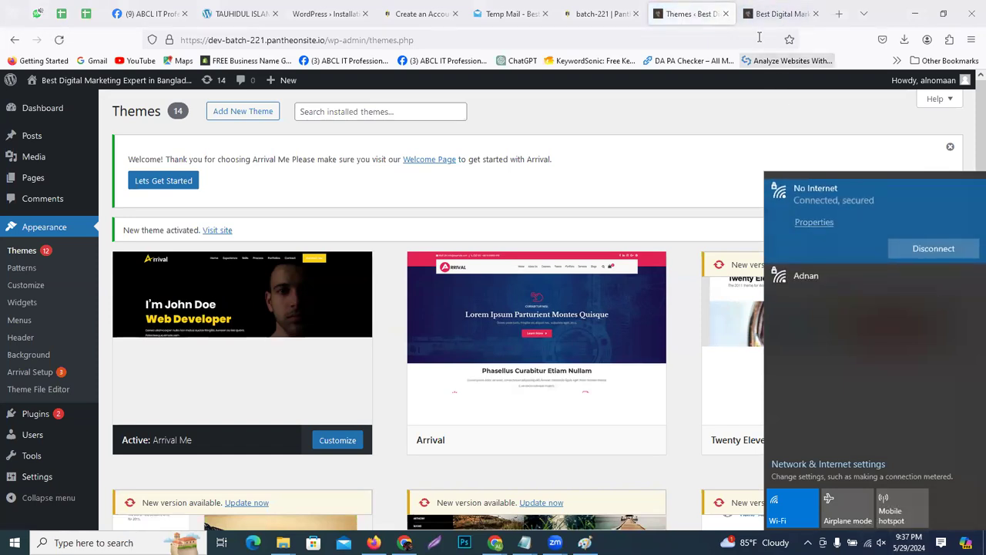
left_click(779, 13)
left_click(58, 39)
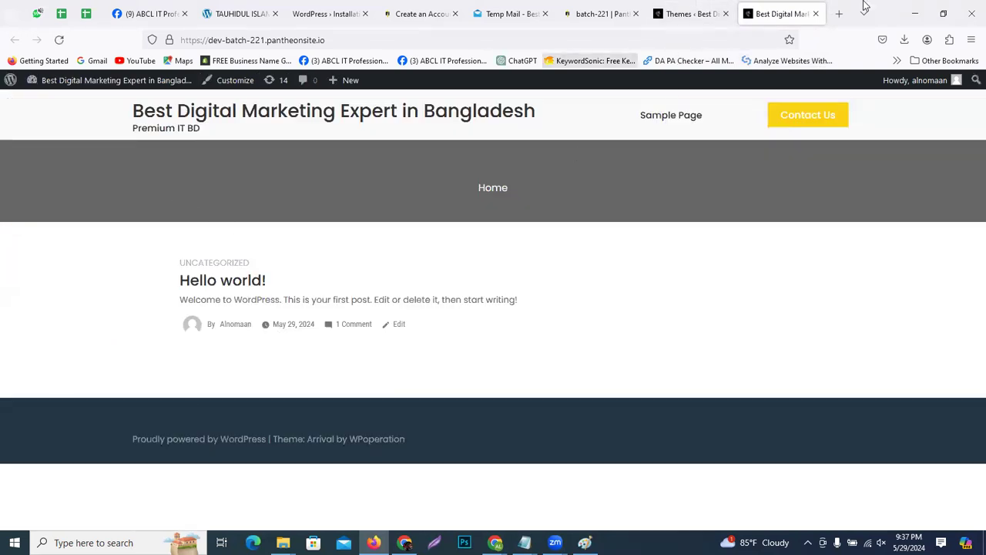
Step: Return to the WordPress Themes admin page in its Firefox tab
left_click(693, 17)
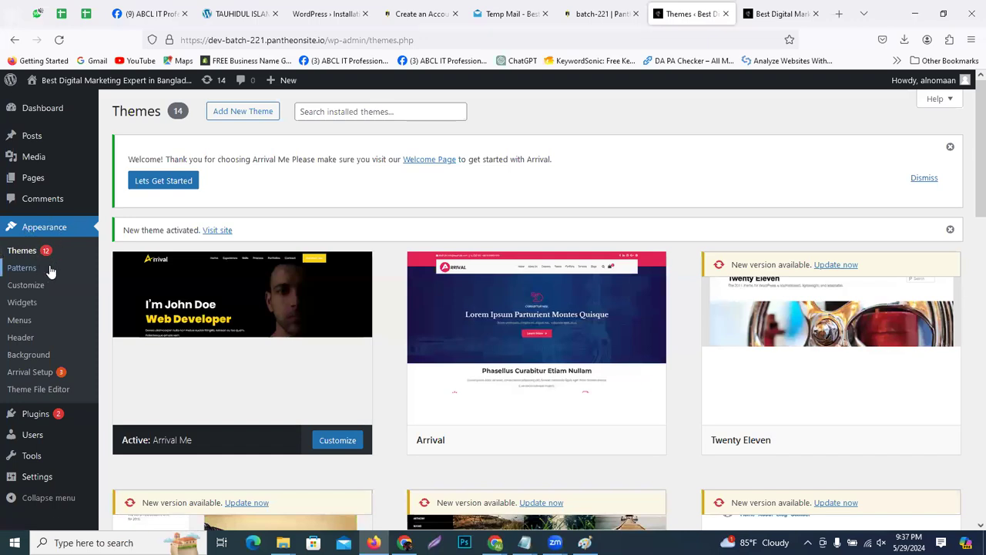
Step: From Arrival Setup's Recommended Plugins, install and activate Ultra Companion and Elementor Website Builder
left_click(24, 372)
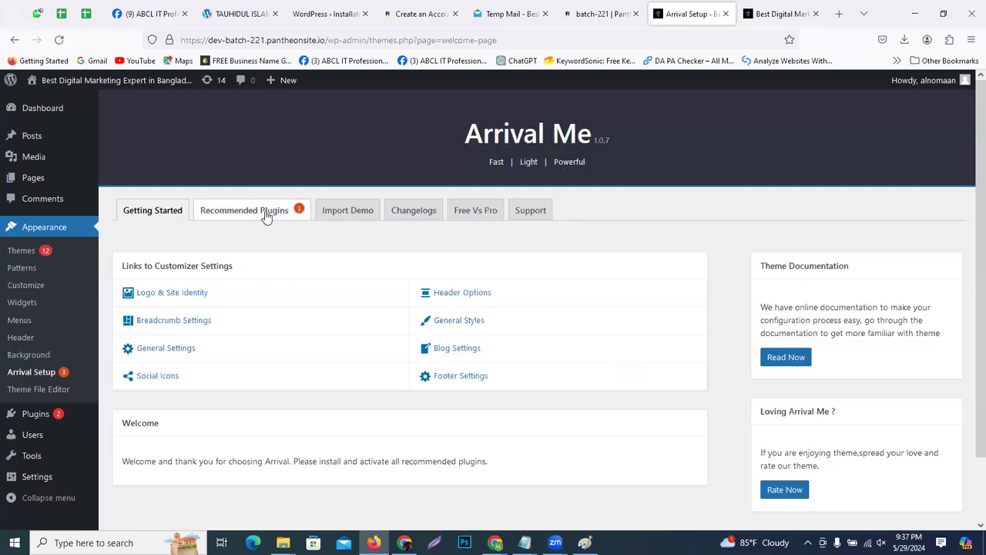
left_click(265, 214)
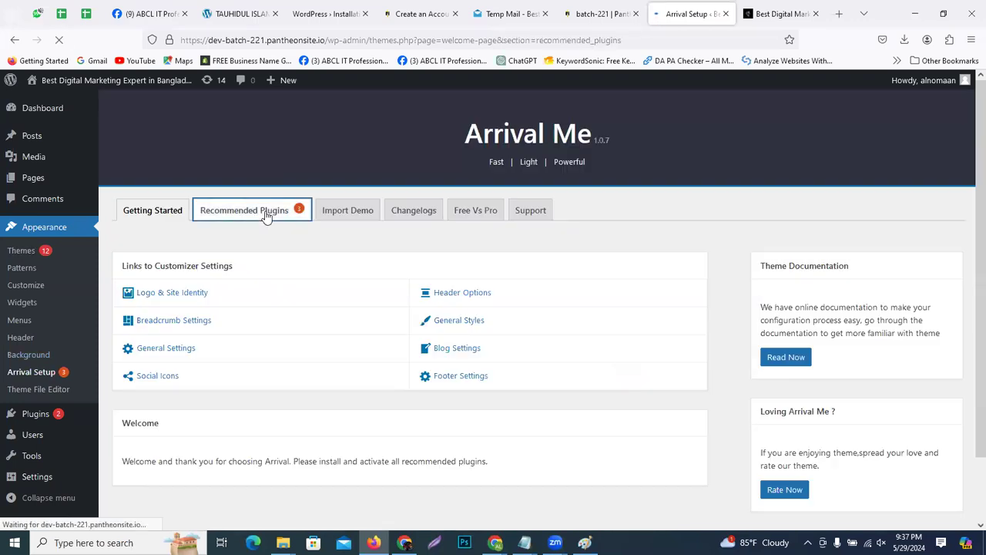
scroll(382, 337, "down", 1)
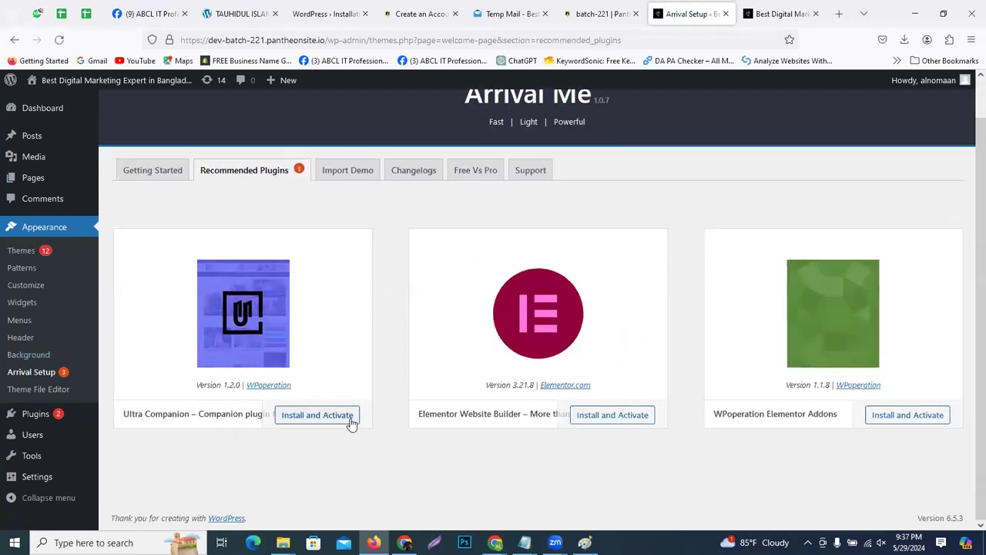
left_click(346, 425)
left_click(610, 416)
left_click(921, 422)
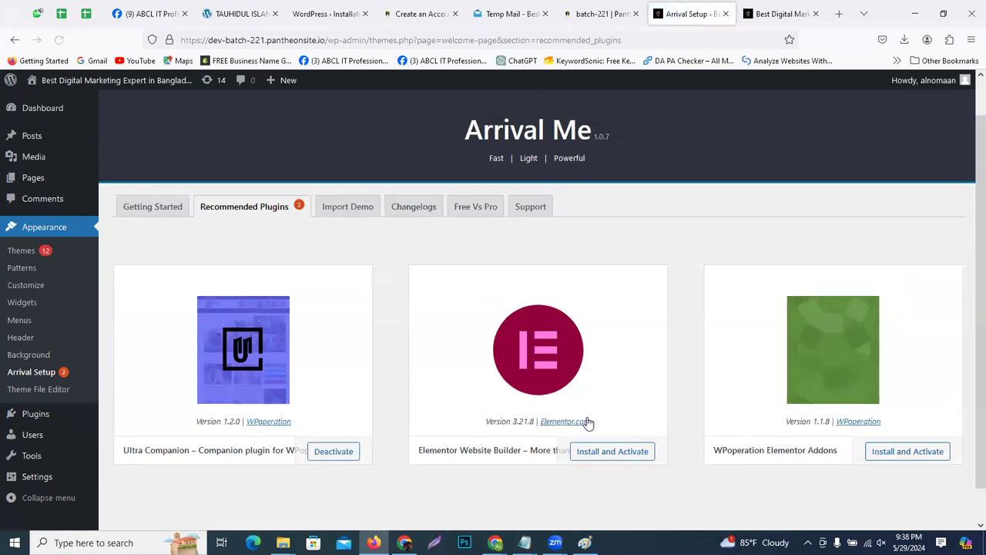
left_click(599, 414)
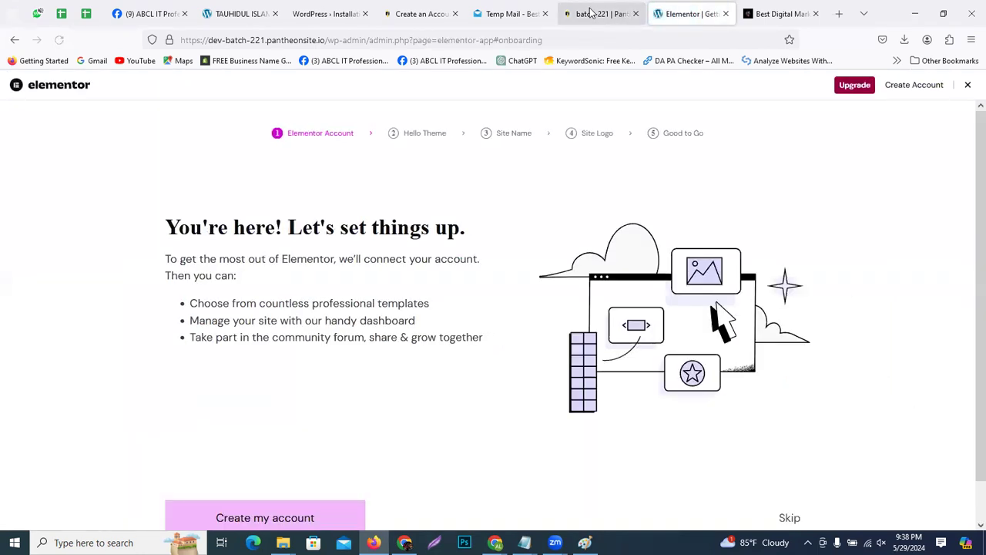
Step: Dismiss Elementor's onboarding and check the Recommended Plugins list under Appearance > Arrival Setup
left_click(968, 86)
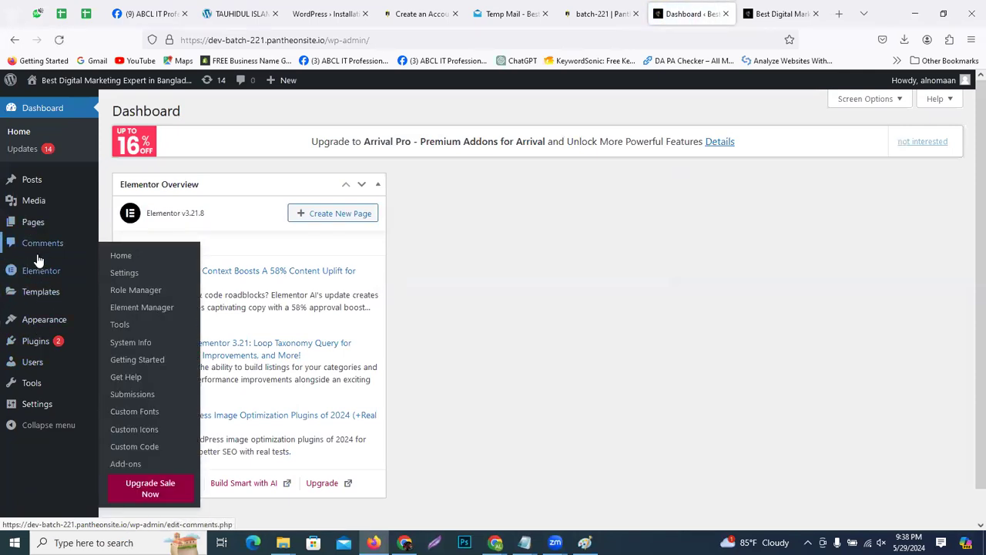
mouse_move(17, 321)
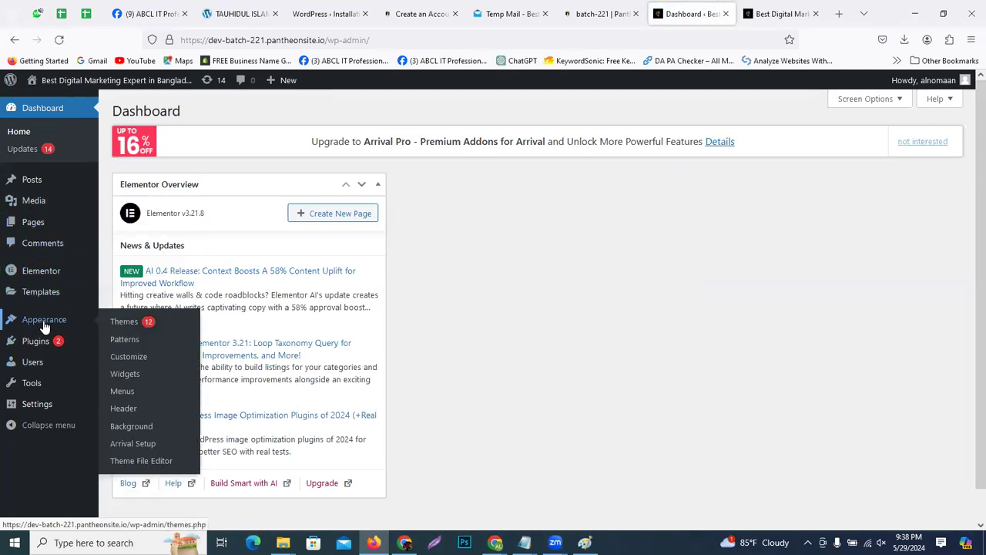
left_click(134, 444)
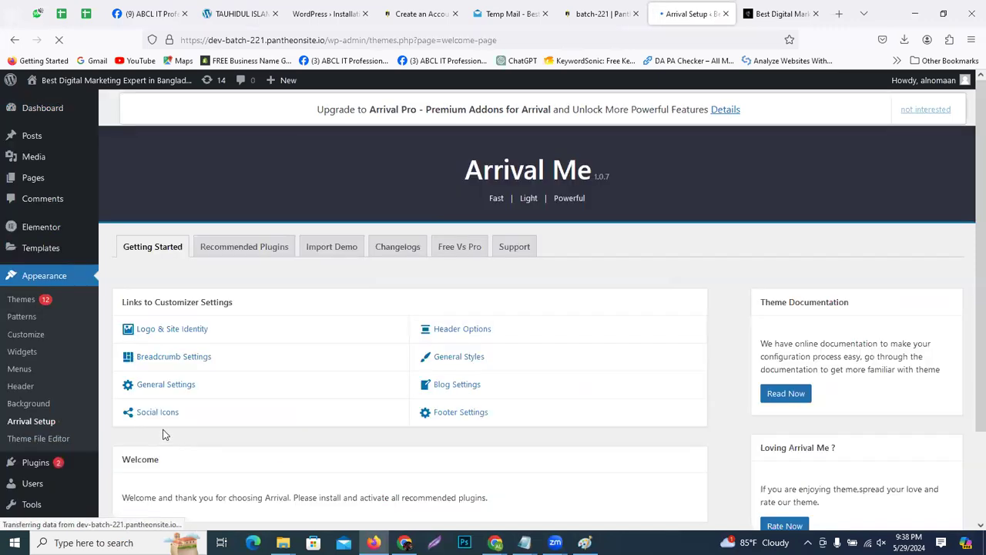
scroll(365, 338, "down", 2)
scroll(354, 322, "up", 2)
left_click(234, 250)
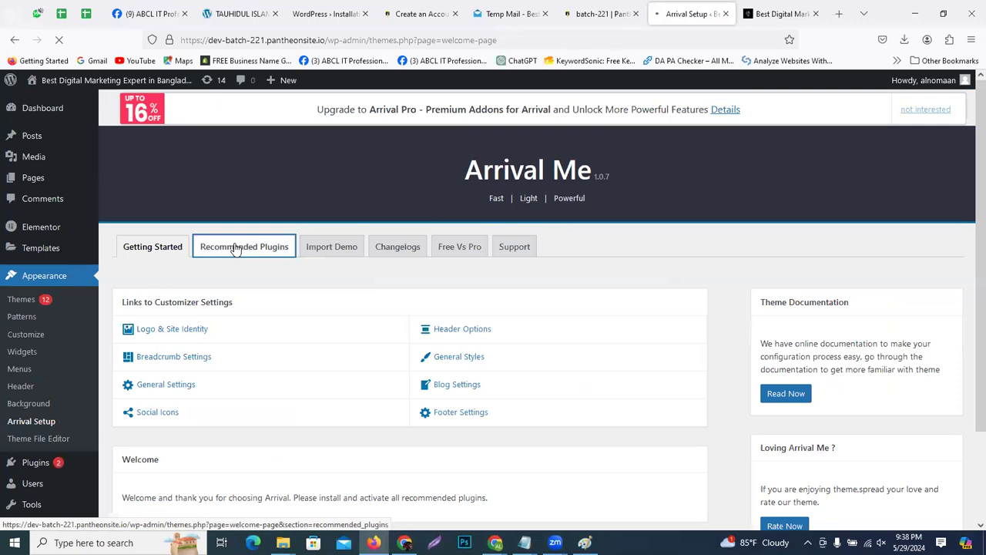
scroll(408, 339, "down", 1)
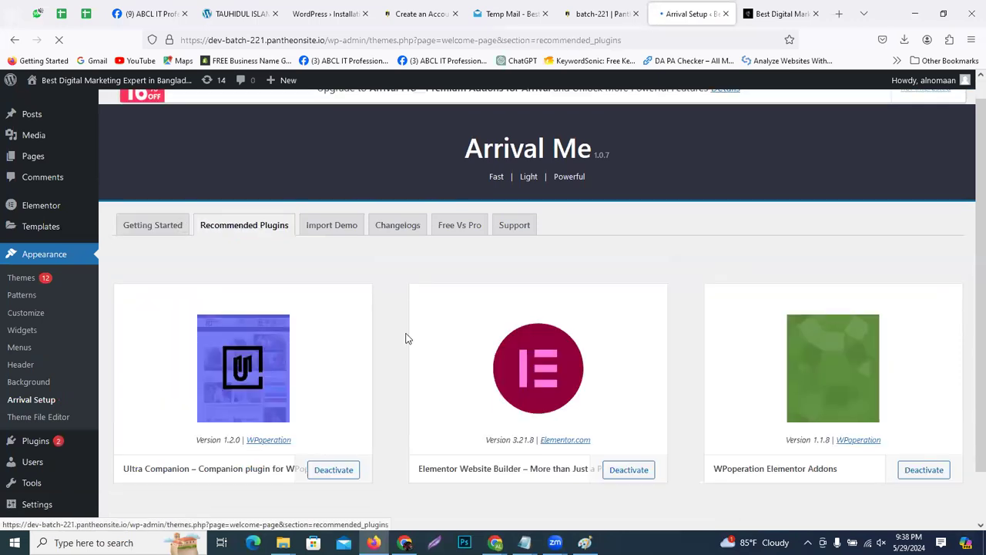
scroll(408, 339, "down", 2)
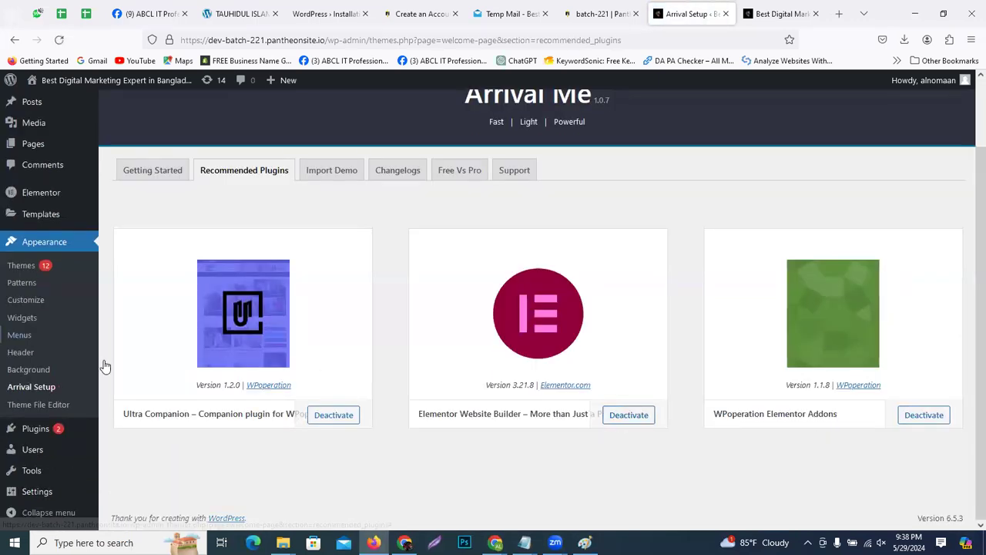
scroll(389, 435, "up", 3)
Step: On the Import Demo section, install and activate the Operation Demo Importer
left_click(331, 247)
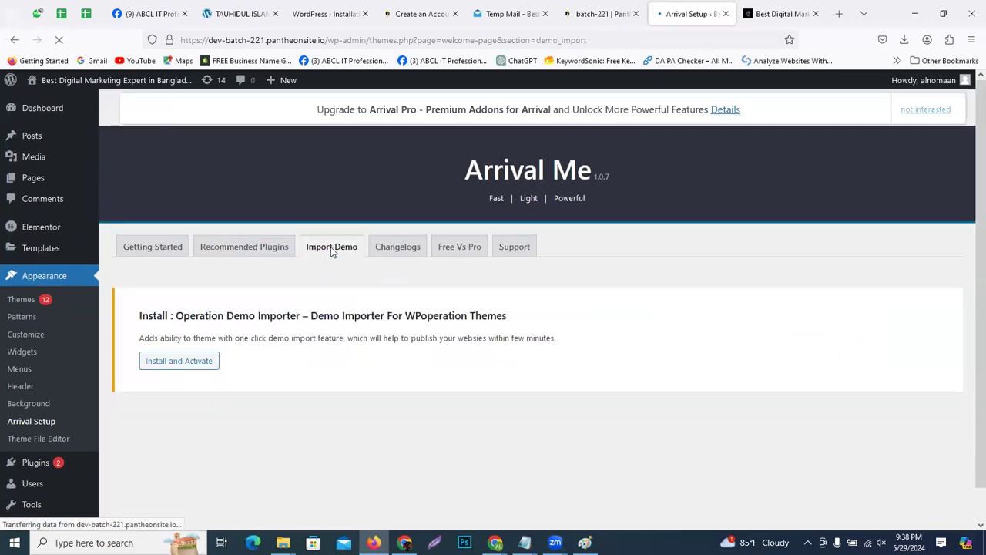
scroll(308, 359, "down", 2)
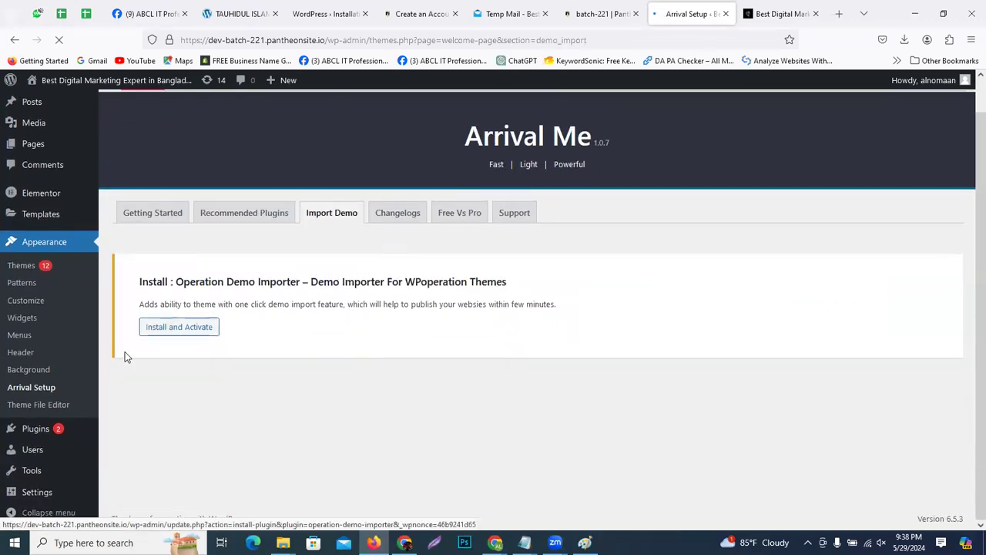
left_click(188, 334)
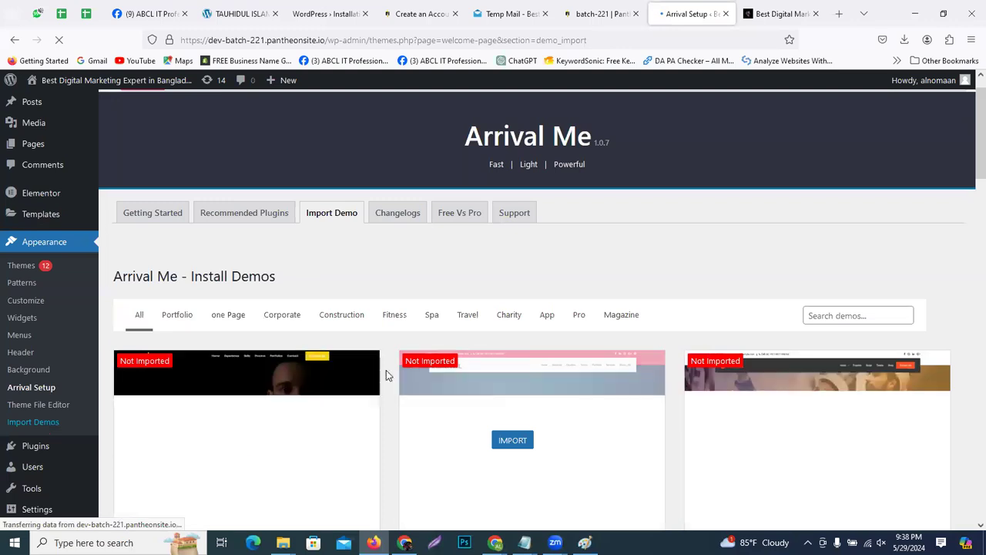
Step: Browse the demos: Portfoliov2, Corporate, Construction, Restaurant, Education and Fitness
scroll(382, 400, "down", 4)
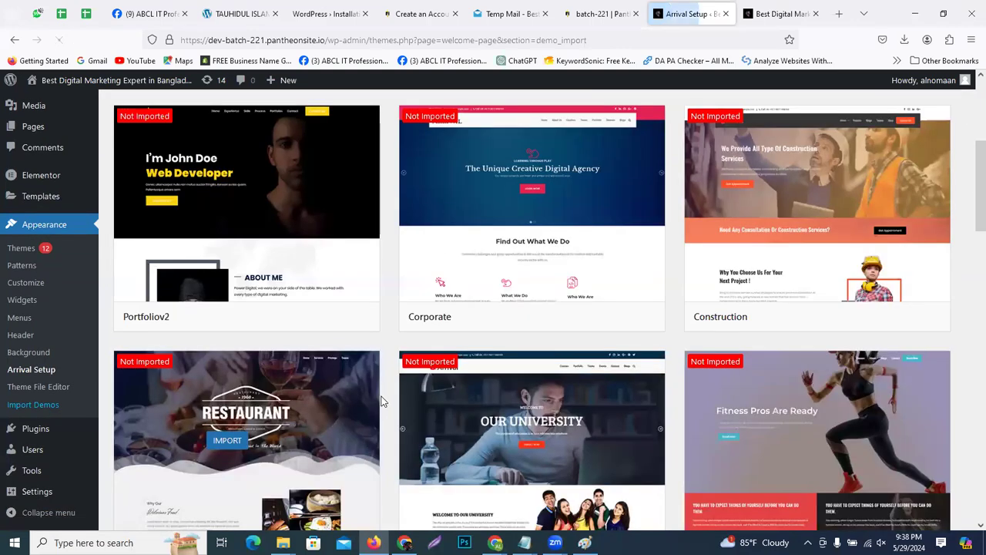
scroll(342, 357, "up", 2)
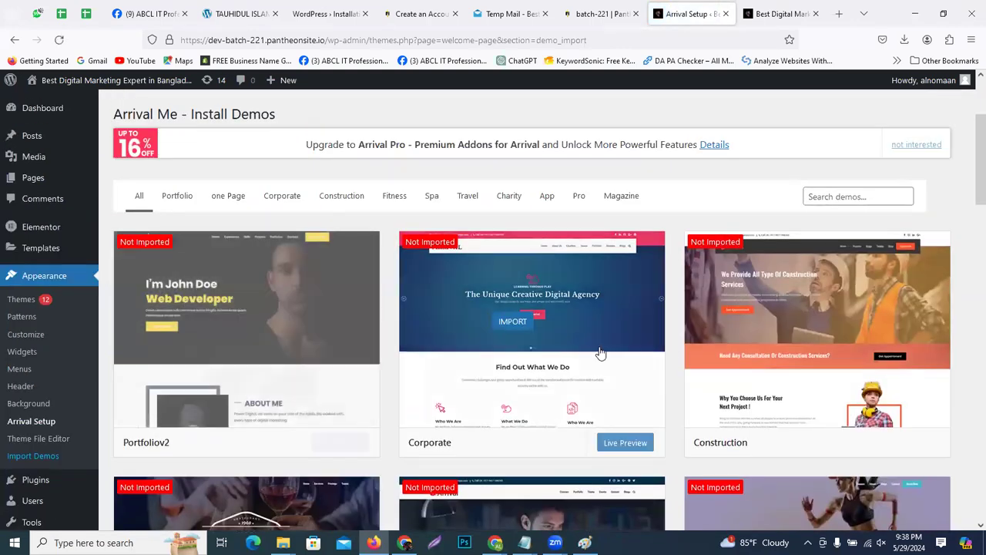
scroll(460, 326, "down", 1)
scroll(460, 326, "down", 4)
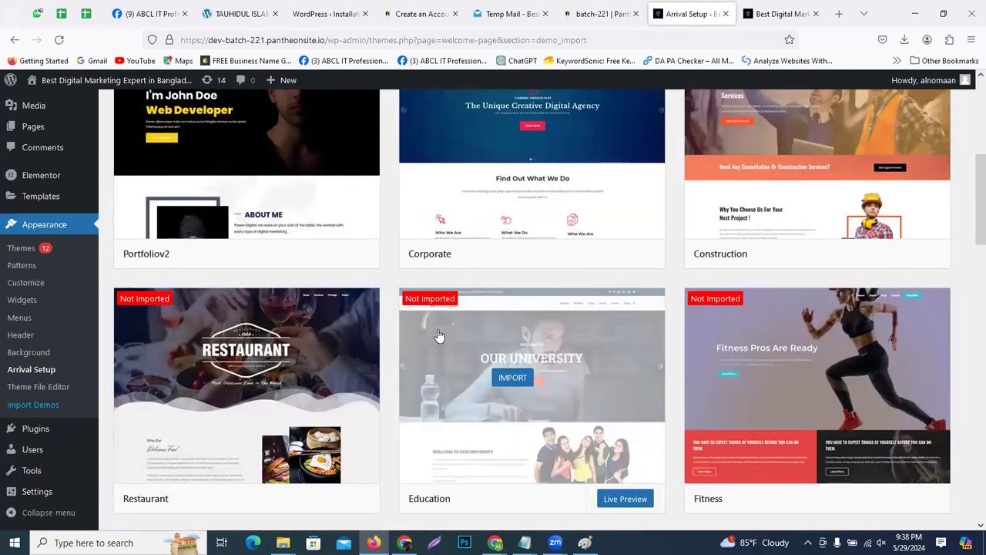
scroll(152, 289, "up", 4)
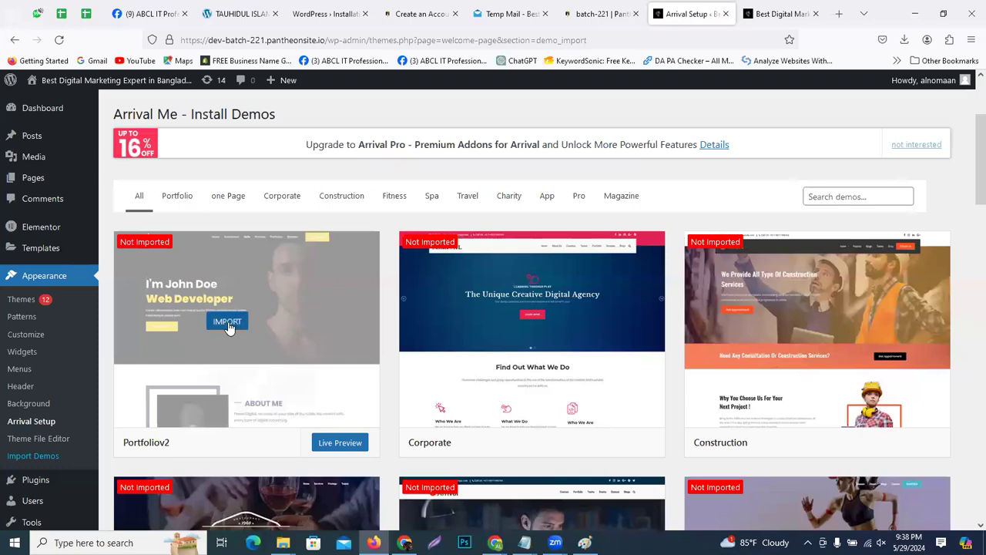
Step: Start the Portfoliov2 import and install its required Contact Form 7 plugin
left_click(229, 325)
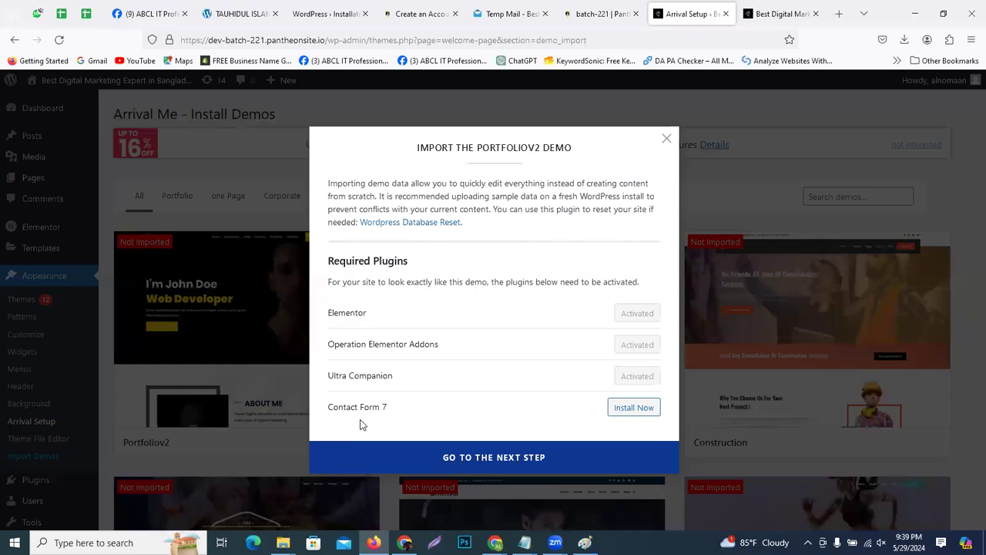
left_click(628, 410)
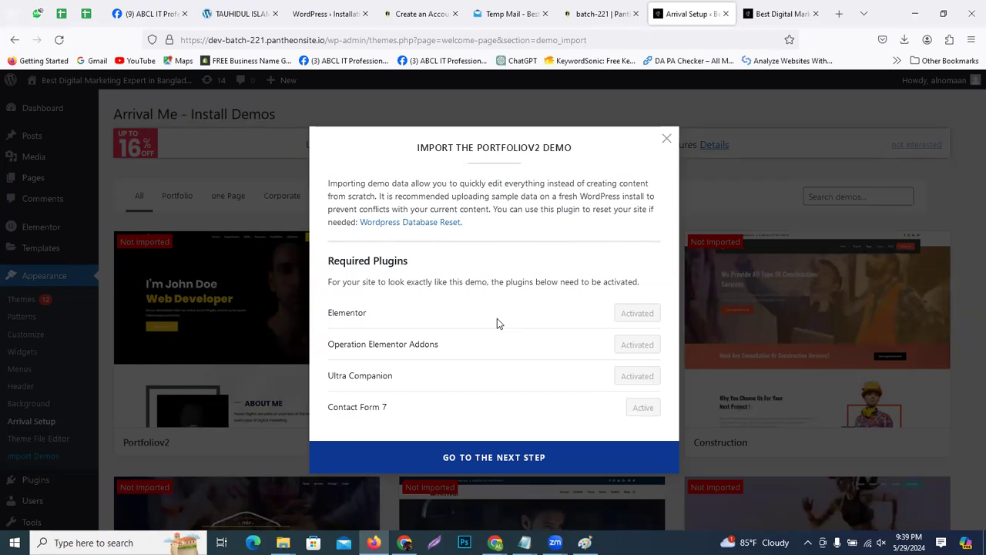
left_click(509, 459)
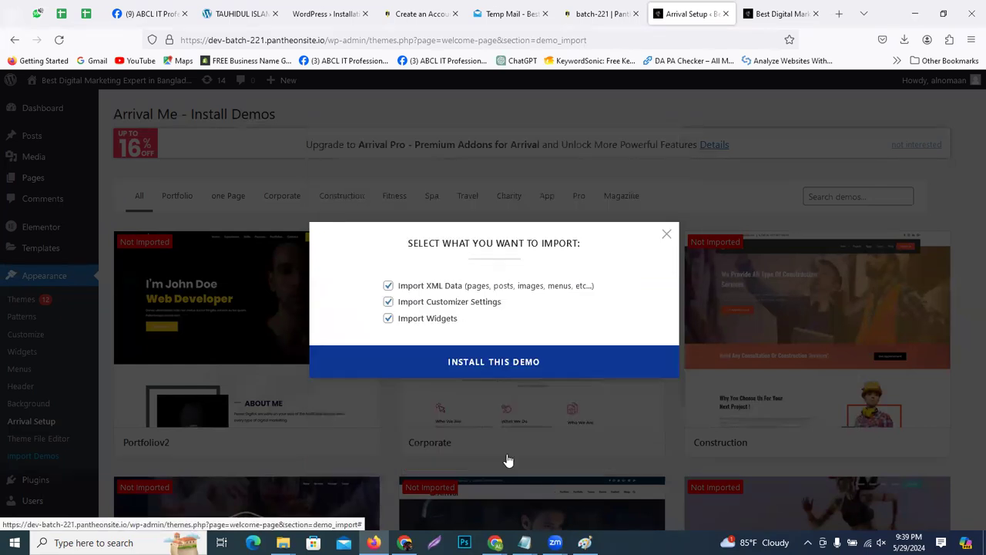
Step: Keep XML data, customizer settings and widgets all selected and install the Portfoliov2 demo
left_click(388, 286)
left_click(387, 301)
left_click(387, 318)
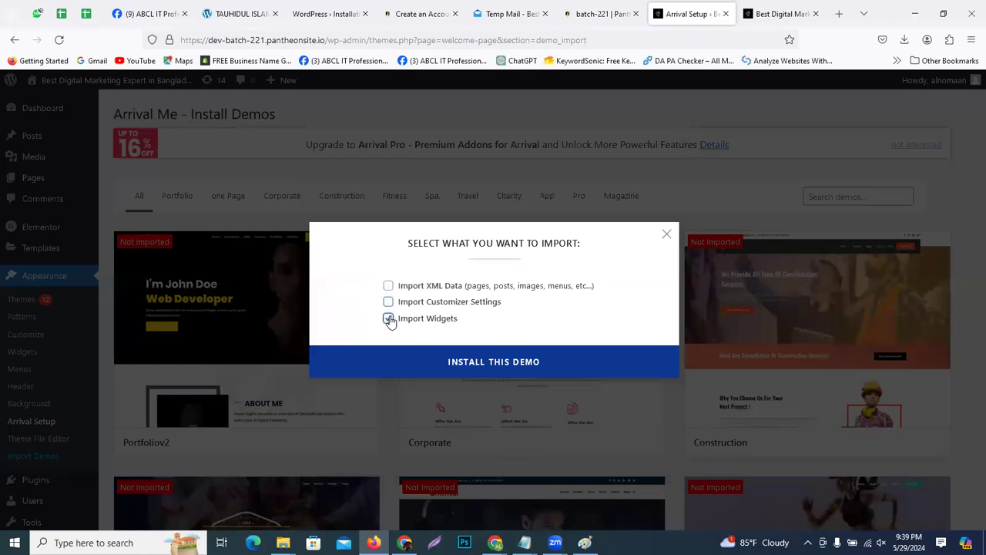
left_click(388, 286)
left_click(388, 301)
left_click(387, 318)
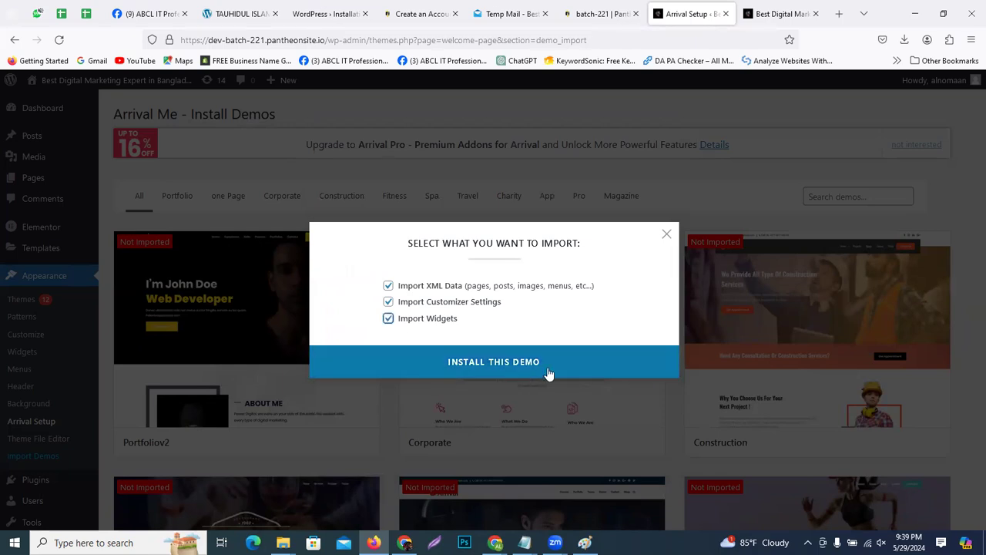
left_click(513, 364)
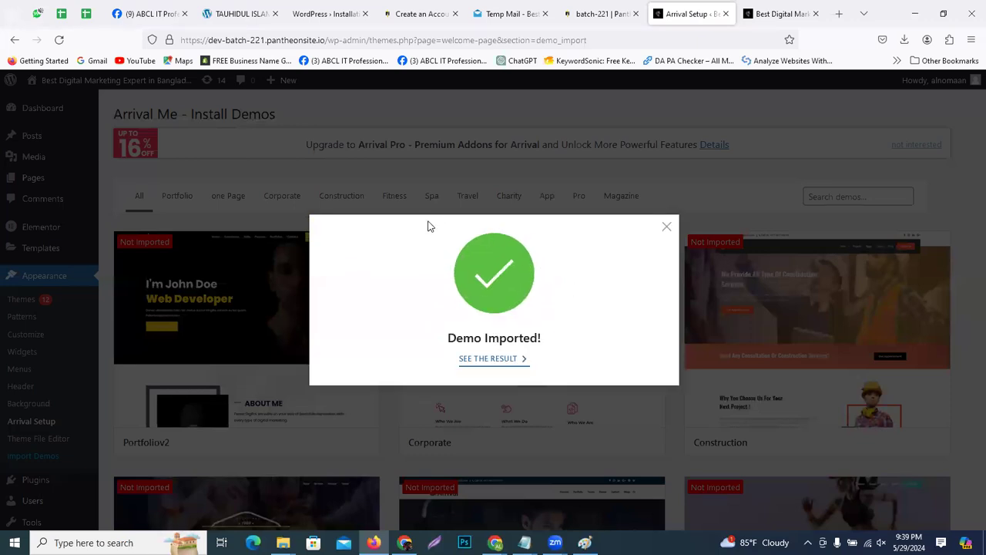
Step: Open the imported site and scroll through its Web Developer hero, skills cards and Recent Projects
left_click(497, 359)
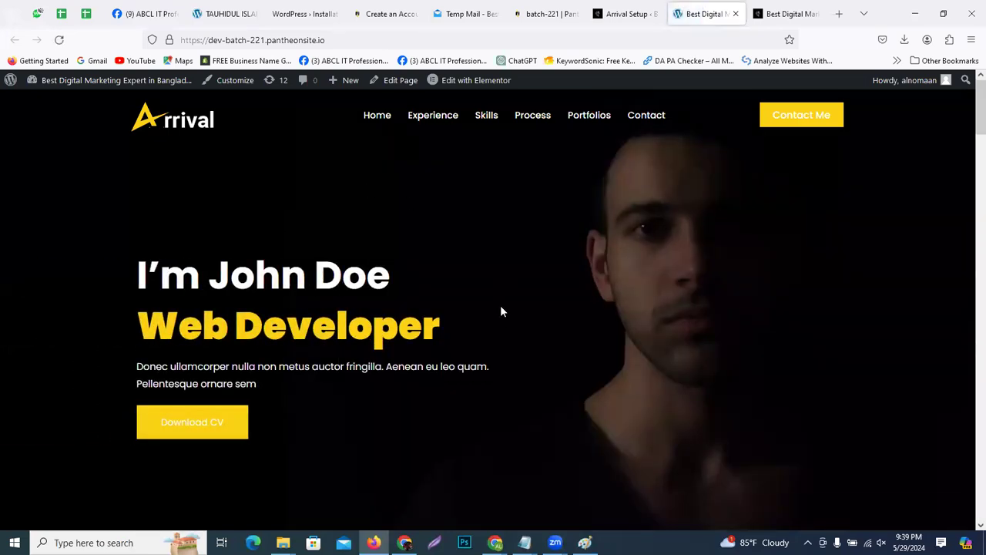
scroll(500, 312, "down", 8)
scroll(497, 333, "down", 15)
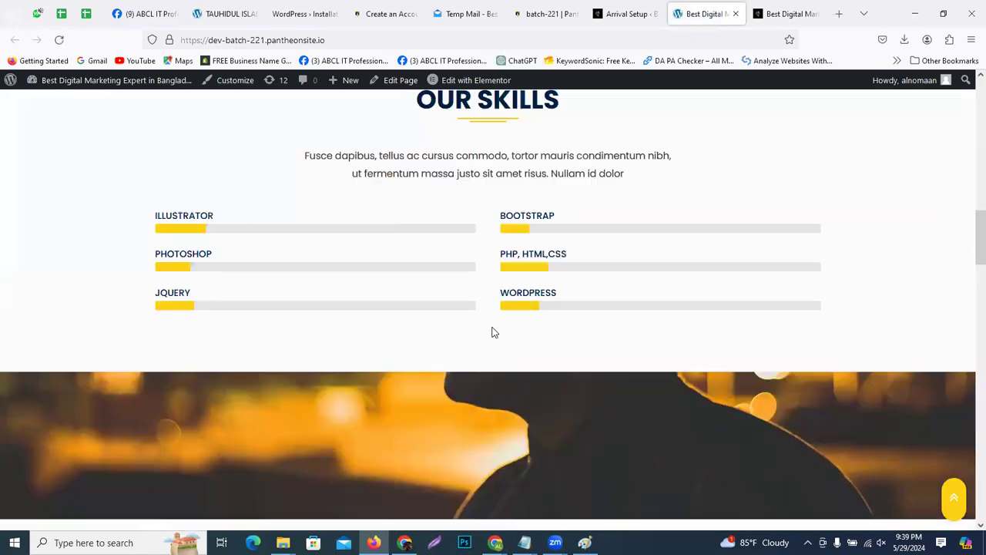
scroll(500, 329, "down", 5)
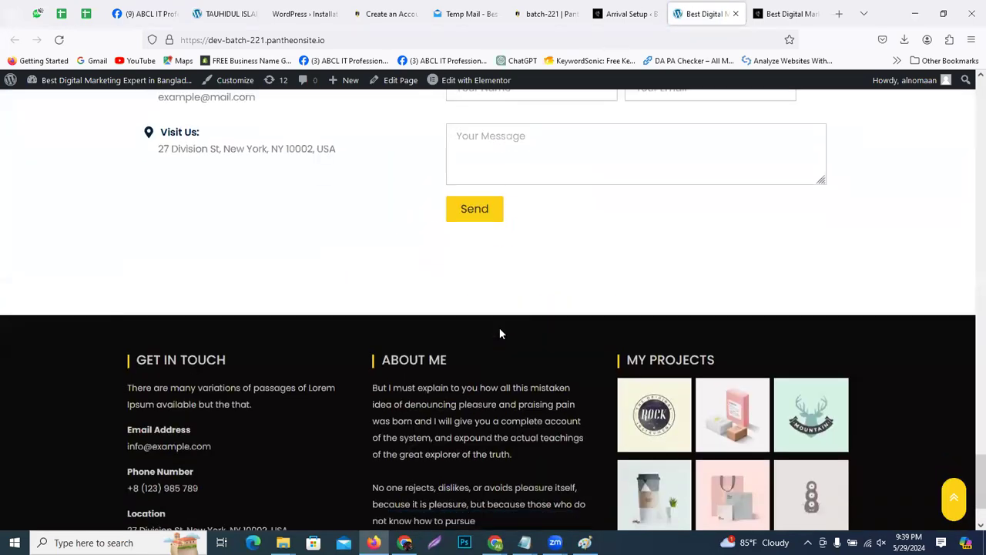
scroll(509, 343, "up", 12)
scroll(514, 349, "up", 15)
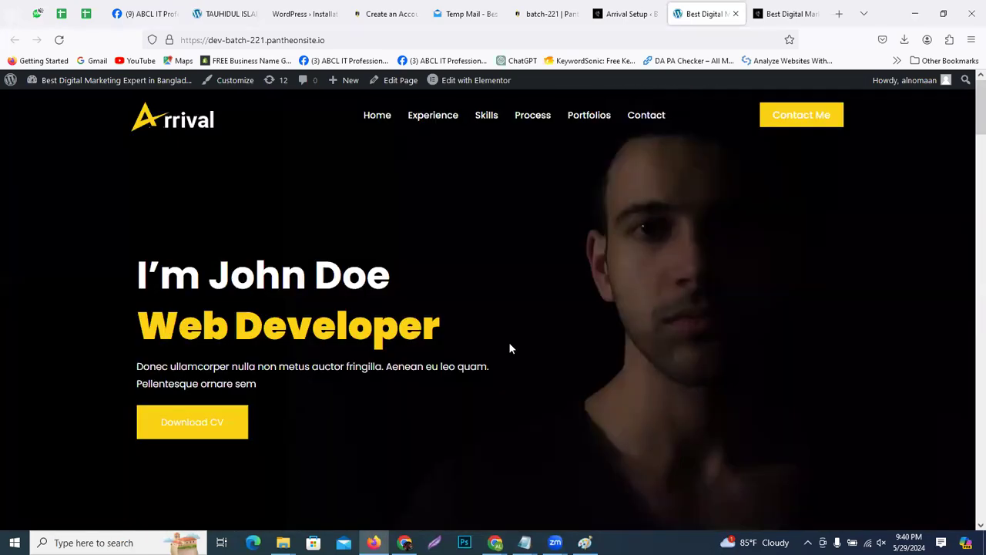
scroll(509, 343, "down", 5)
scroll(509, 345, "up", 5)
scroll(511, 349, "down", 1)
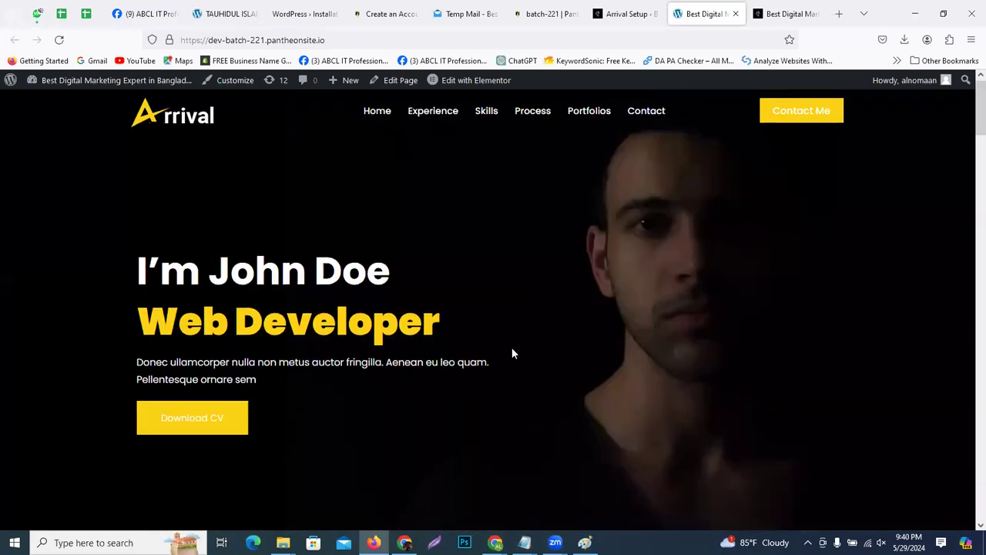
scroll(508, 343, "up", 1)
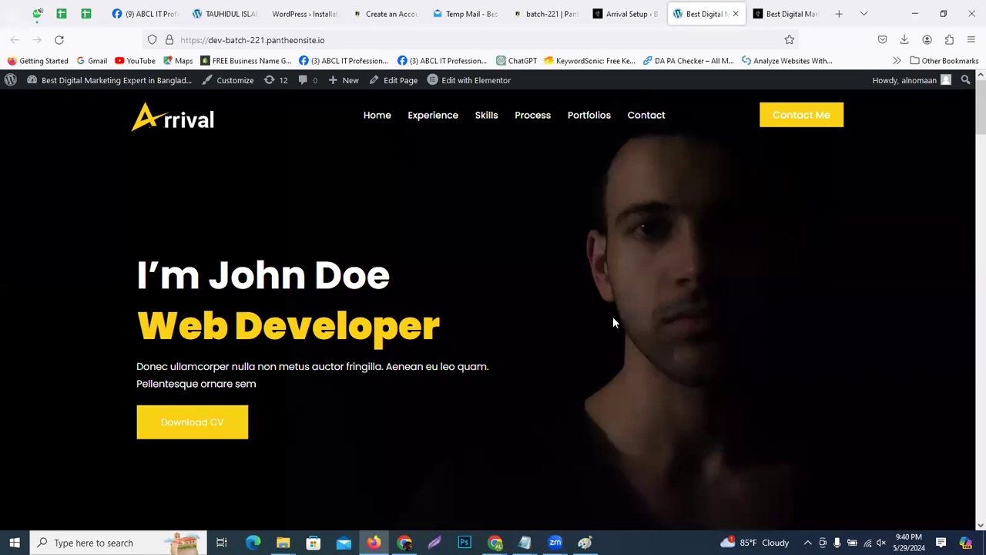
scroll(585, 312, "down", 4)
scroll(585, 312, "down", 15)
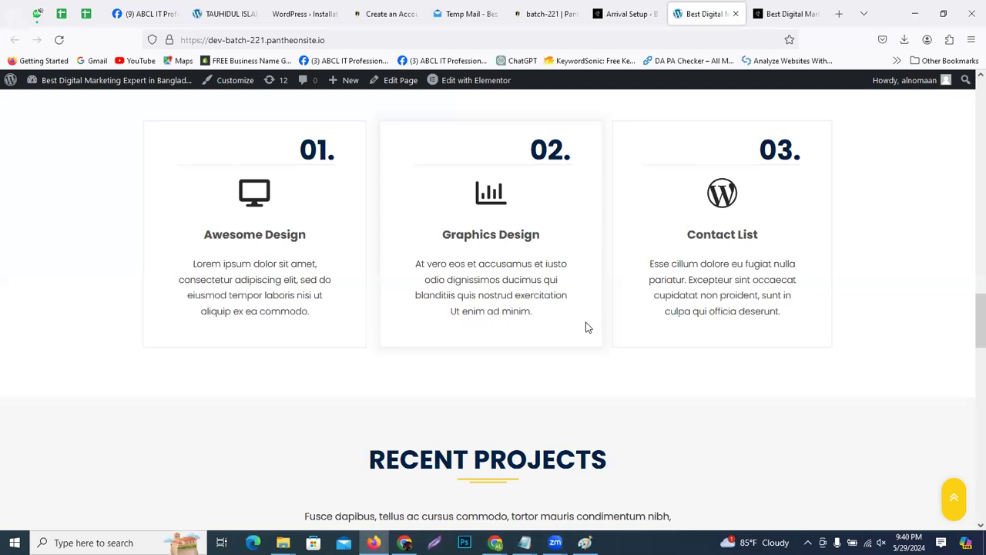
scroll(586, 326, "up", 20)
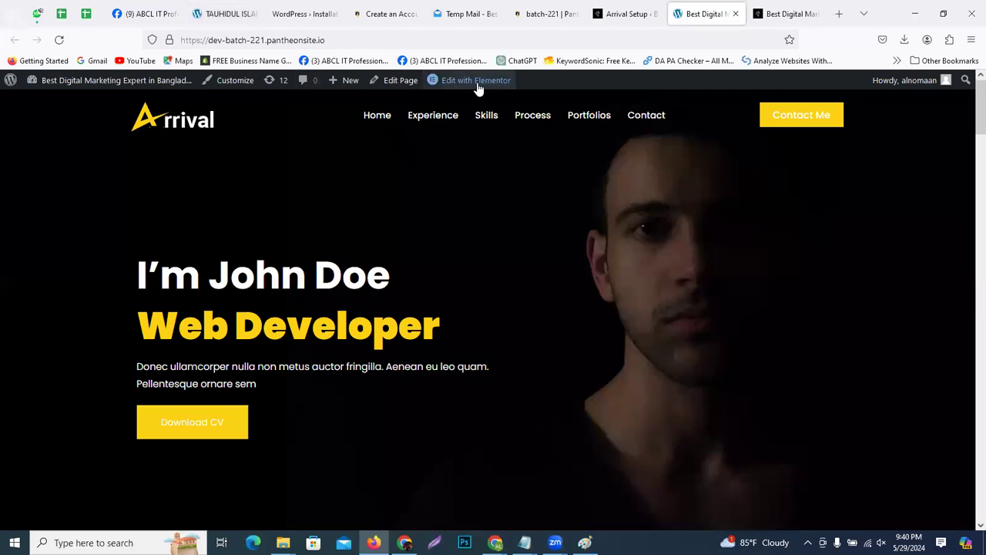
Step: Open the Home page in Elementor, zoom out to 80%, and close the Elementor AI popup
mouse_move(478, 89)
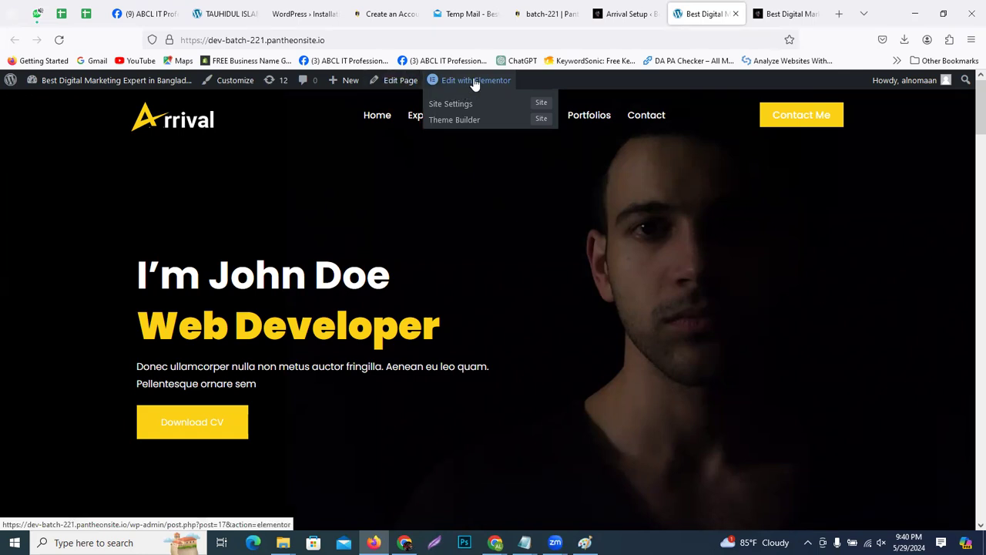
left_click(470, 82)
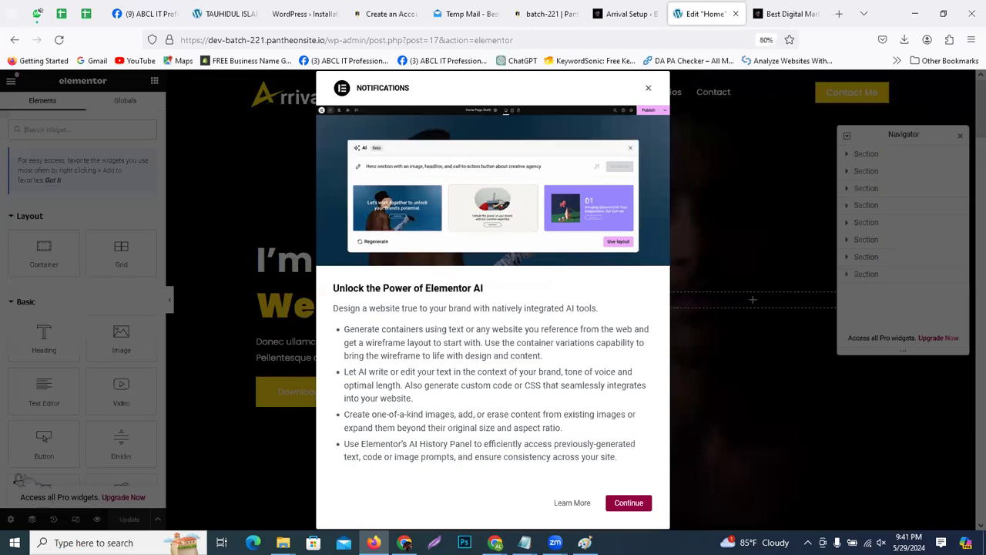
key("ctrl+minus")
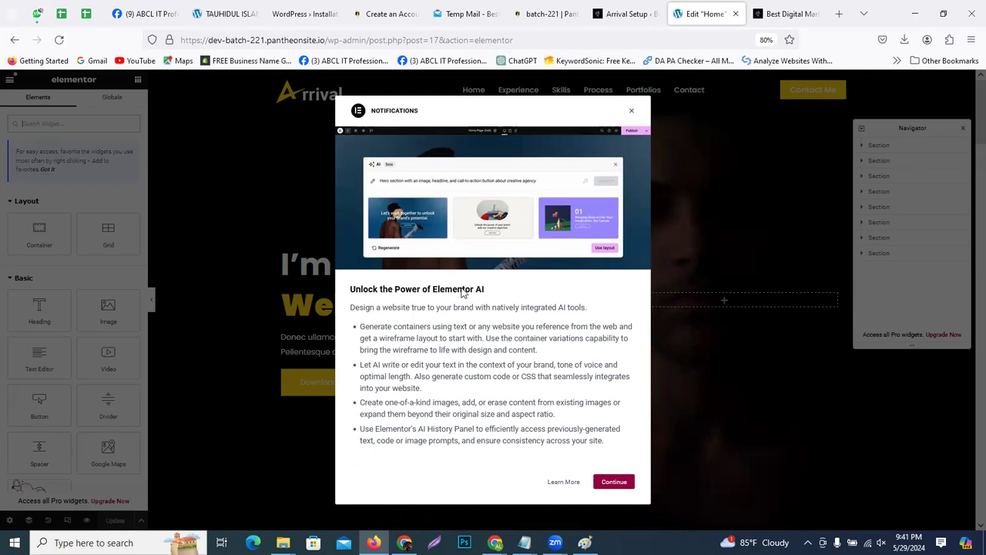
left_click(632, 113)
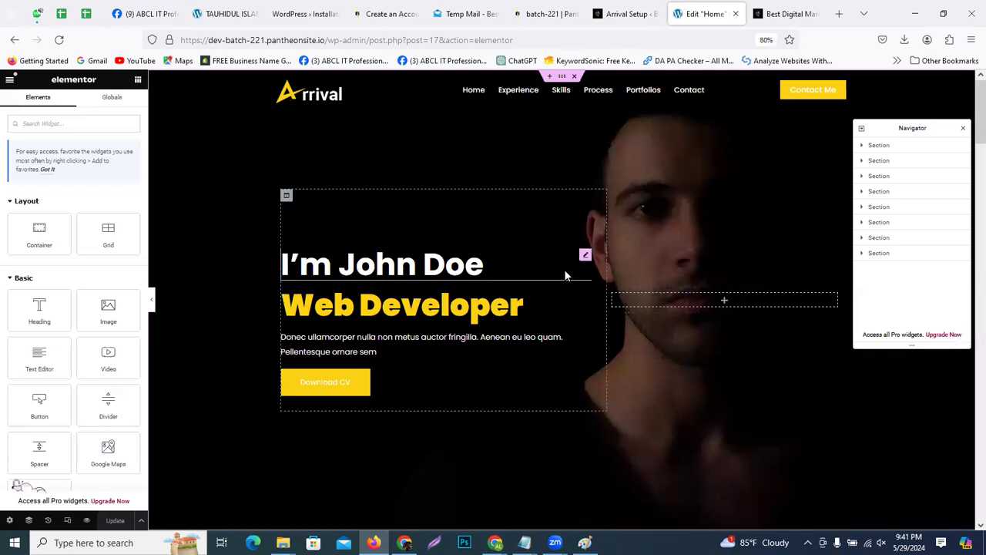
Step: Replace the hero's name heading with the new owner's name
left_click(585, 256)
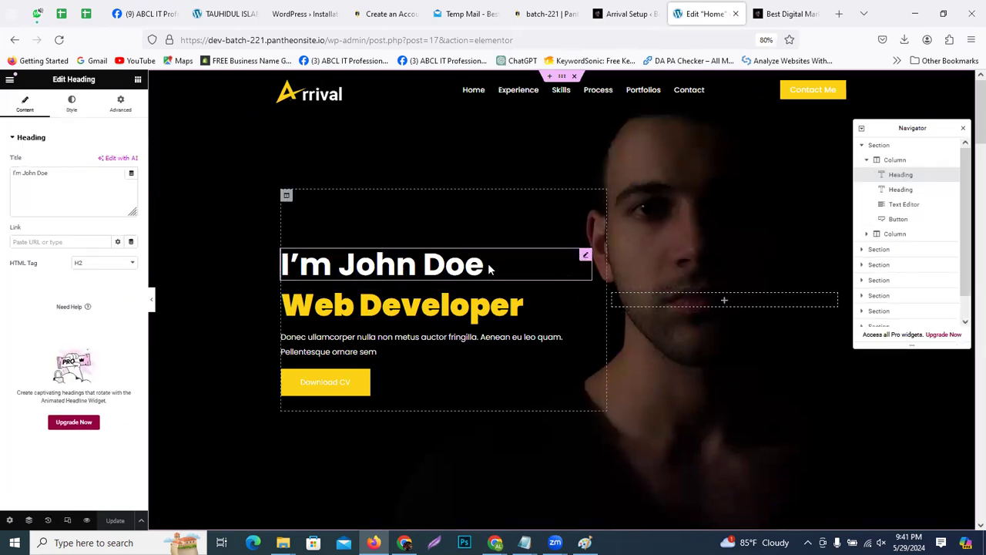
left_click(498, 266)
key("BackSpace")
key("BackSpace")
key("BackSpace")
key("BackSpace")
key("BackSpace")
key("BackSpace")
key("BackSpace")
key("BackSpace")
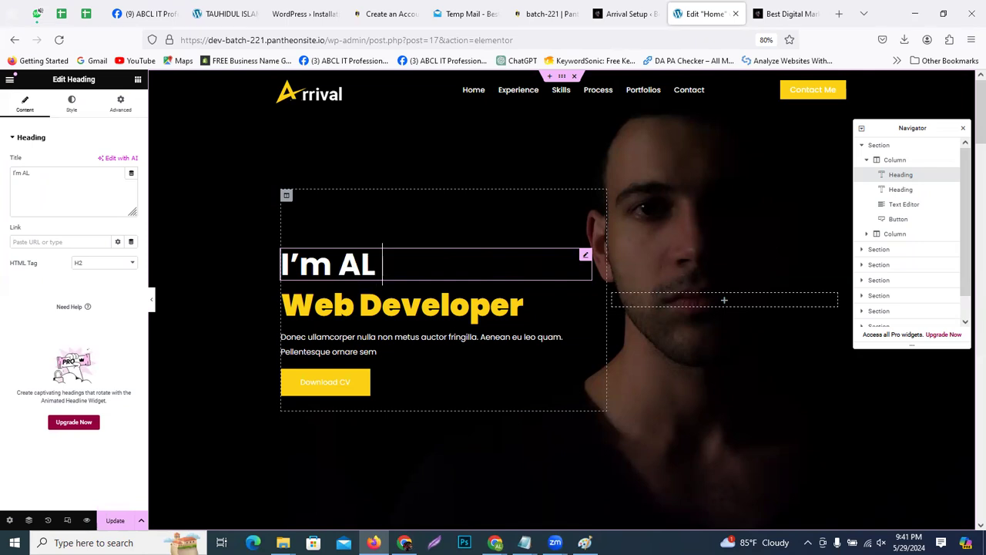
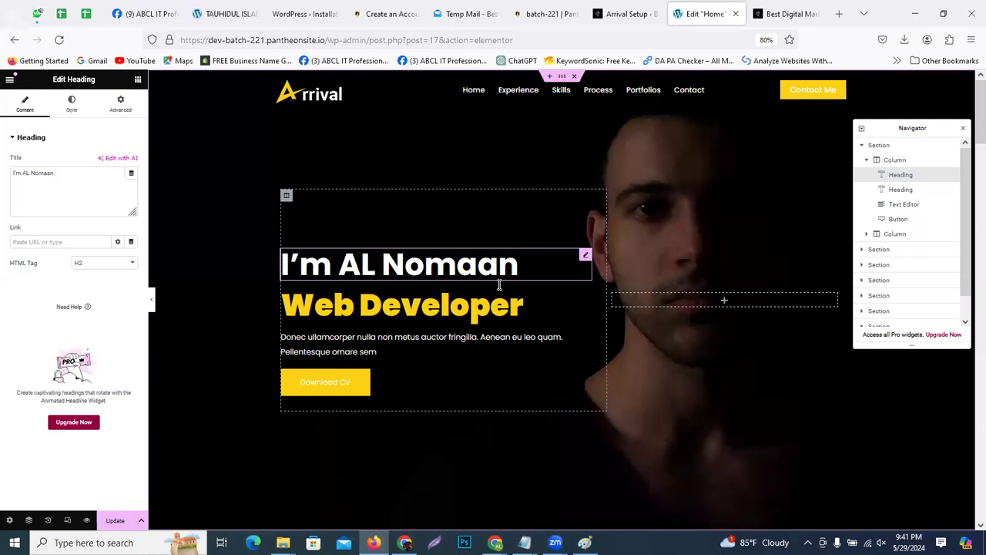
Step: Retype the yellow Web Developer title as 'Digital Marketer'
left_click(574, 299)
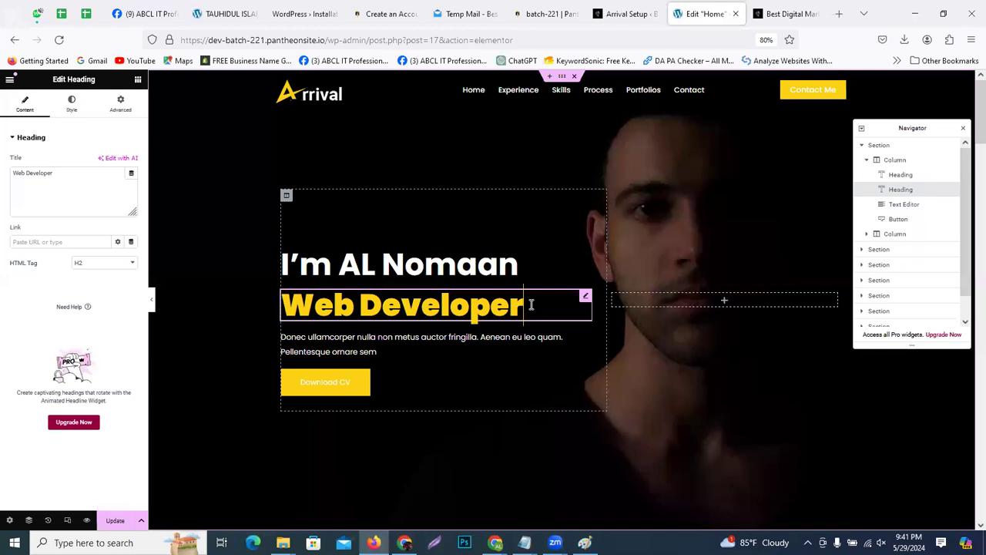
key("BackSpace")
key("BackSpace")
key("BackSpace")
key("BackSpace")
key("BackSpace")
key("BackSpace")
key("BackSpace")
key("BackSpace")
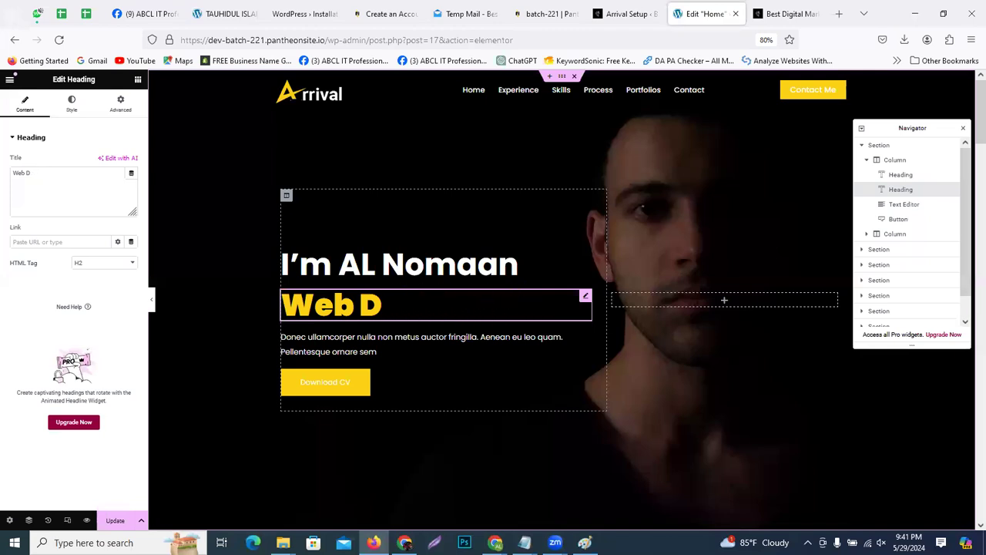
key("BackSpace")
key("BackSpace")
key("BackSpace")
key("BackSpace")
key("BackSpace")
type("Digit")
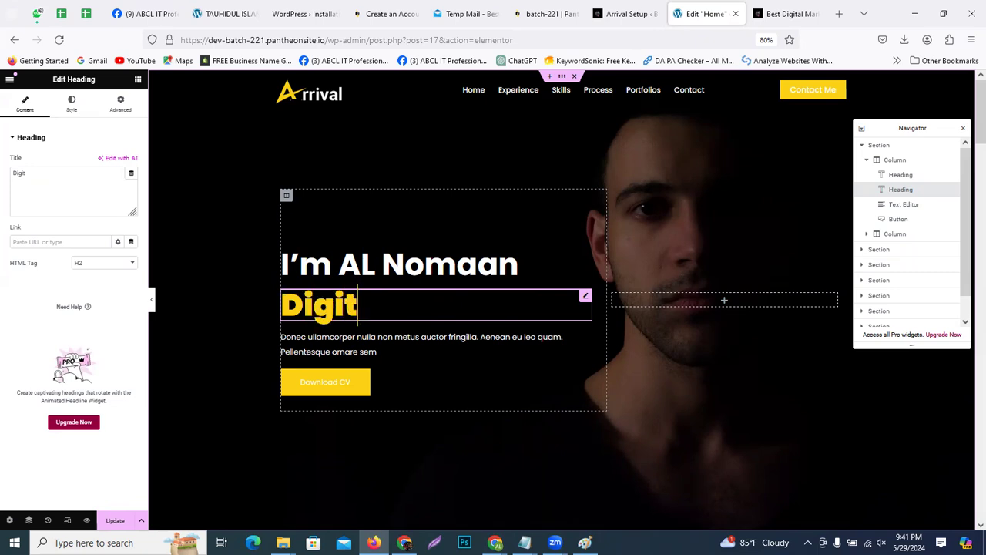
type("al Marketer")
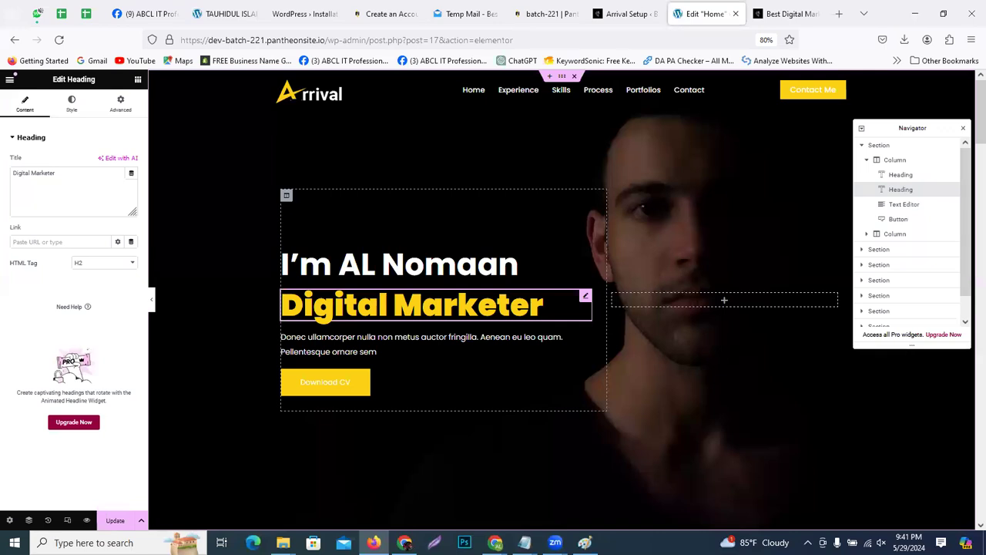
Step: Clear the intro paragraph and start it with 'Provide Digital Marketing All Services Like SEO SMM, SEM,'
left_click(385, 350)
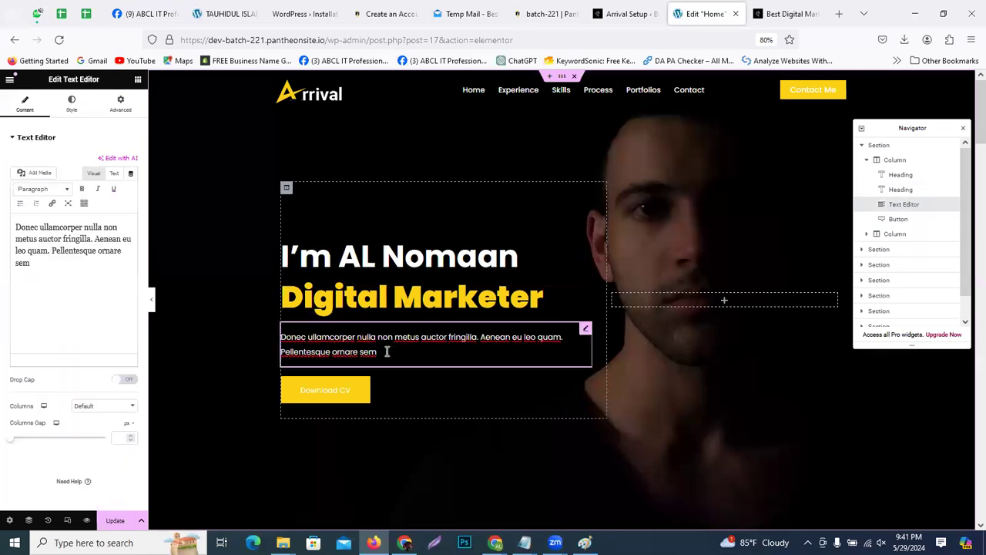
left_click_drag(47, 264, 6, 225)
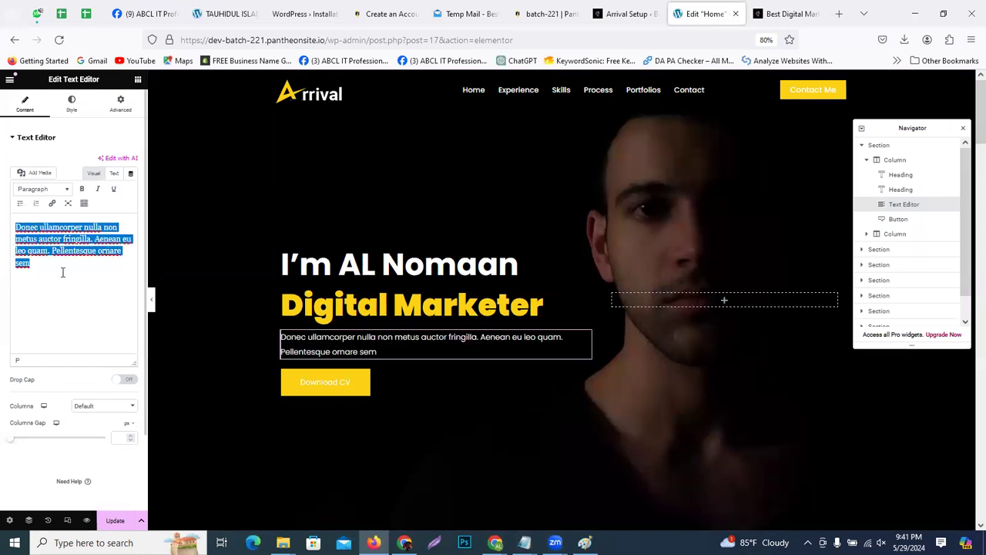
key("BackSpace")
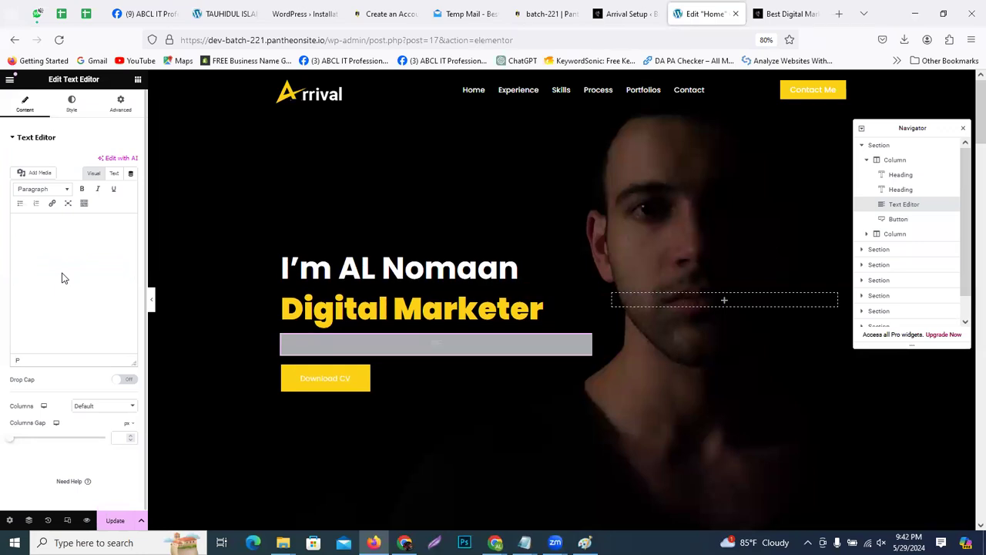
type("P")
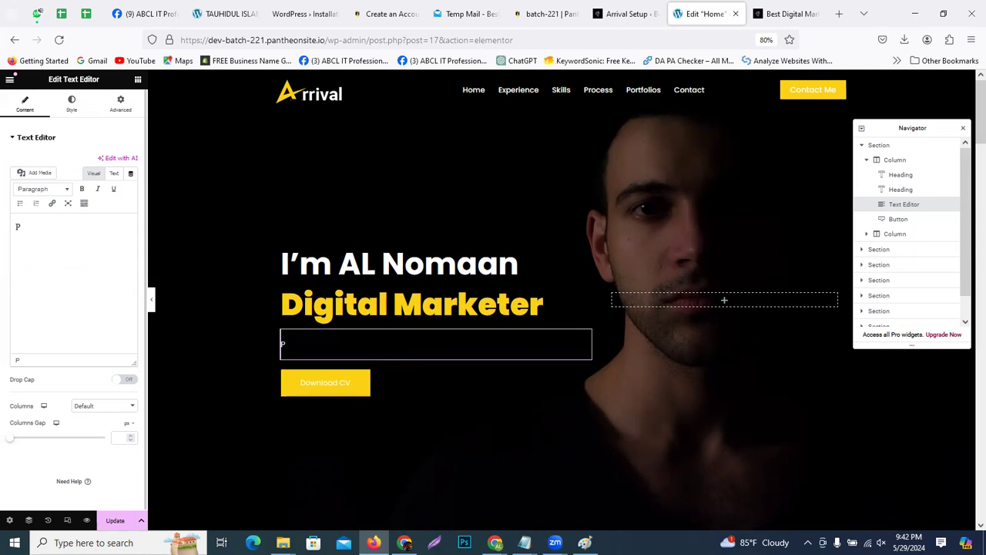
type("rovide Digital")
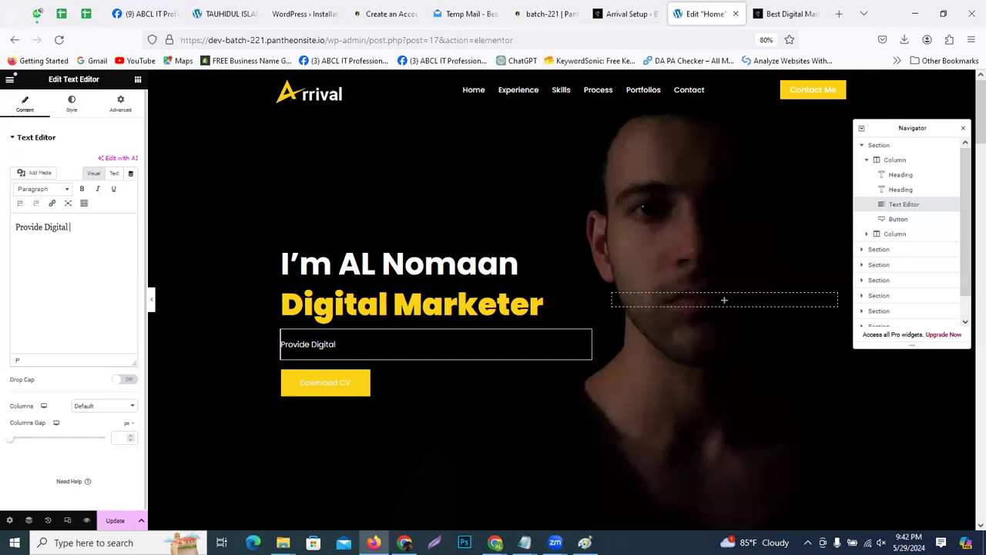
type(" Marketing A")
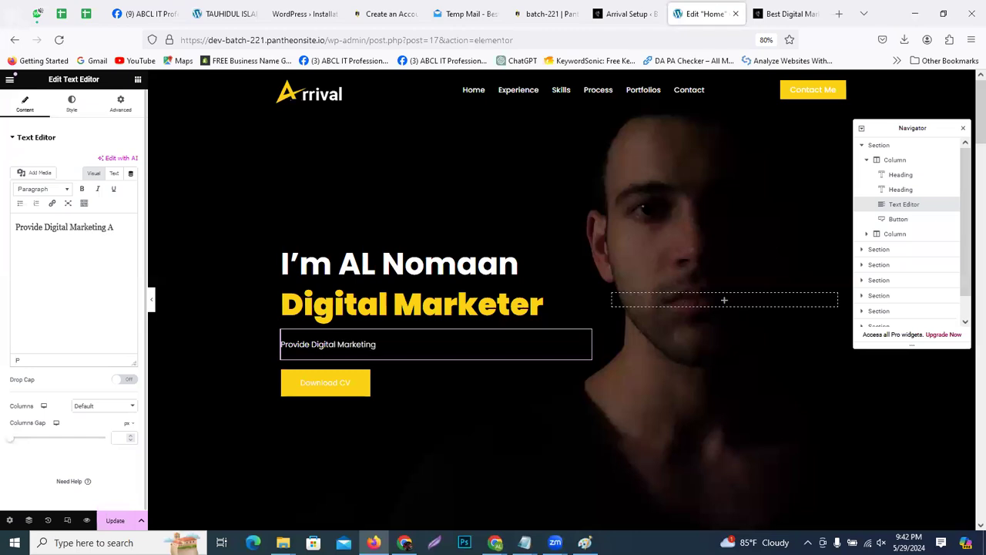
type("ll Services Lke")
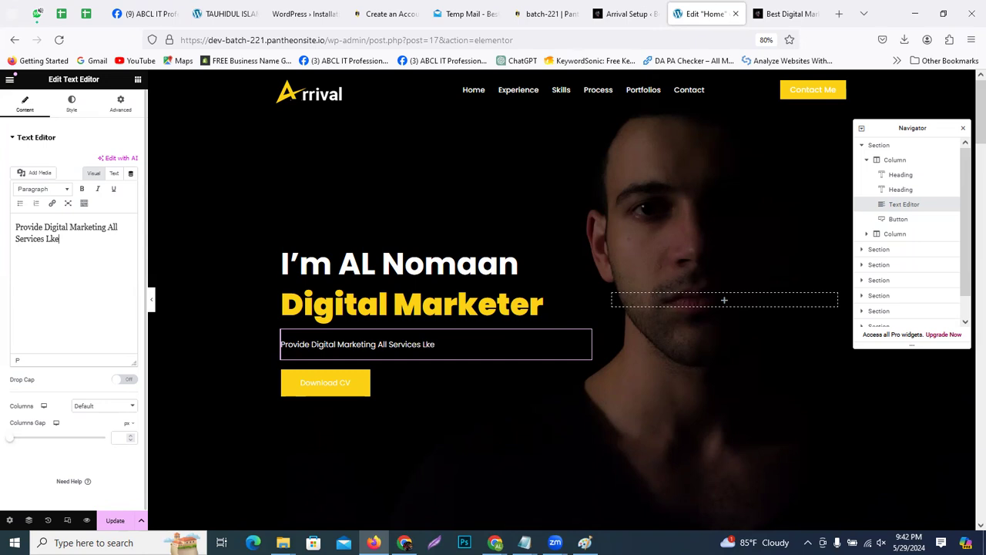
key("BackSpace")
type("ike SEO,  SMM")
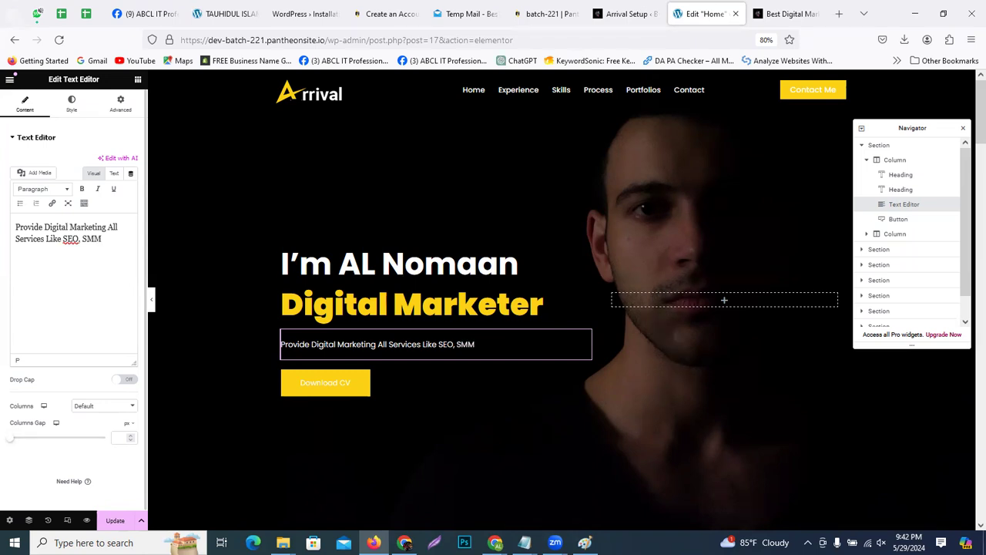
type(", SEM, L")
Step: Continue the services list with Lead Generation, YouTube SEO, Instagram Marketing and Web Scrapping
type("ead Generation")
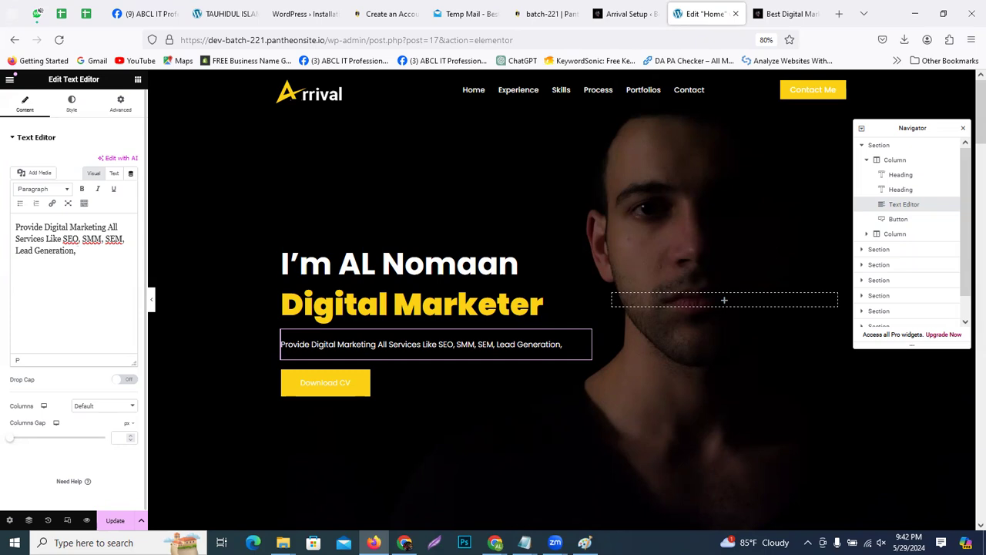
type(", Yout")
key("BackSpace")
type("Tube ")
type("SEO")
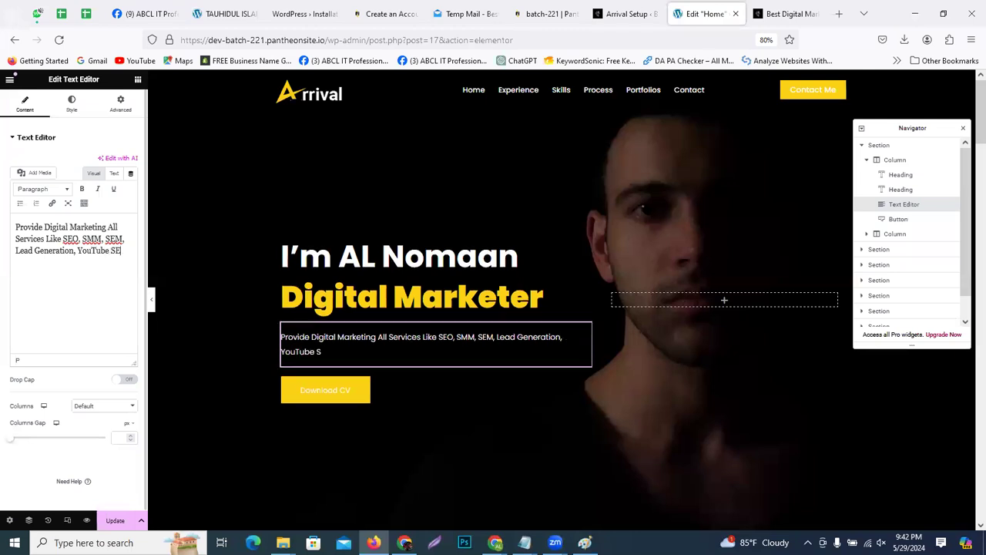
type(".wE")
key("BackSpace")
key("BackSpace")
type("wE")
key("BackSpace")
key("BackSpace")
type("Instagram")
type(" Ma")
type("rketi")
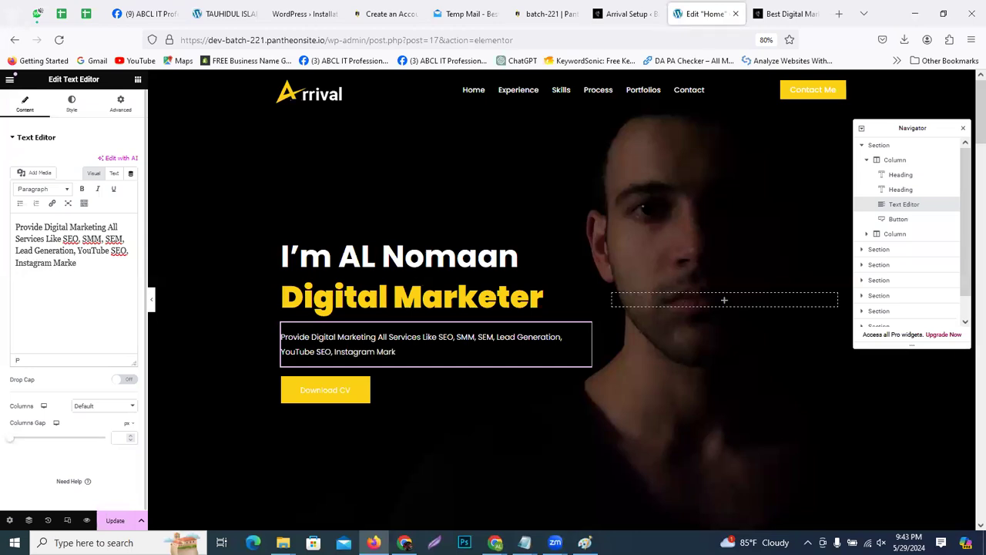
type("ng")
type(", Web Scrappi")
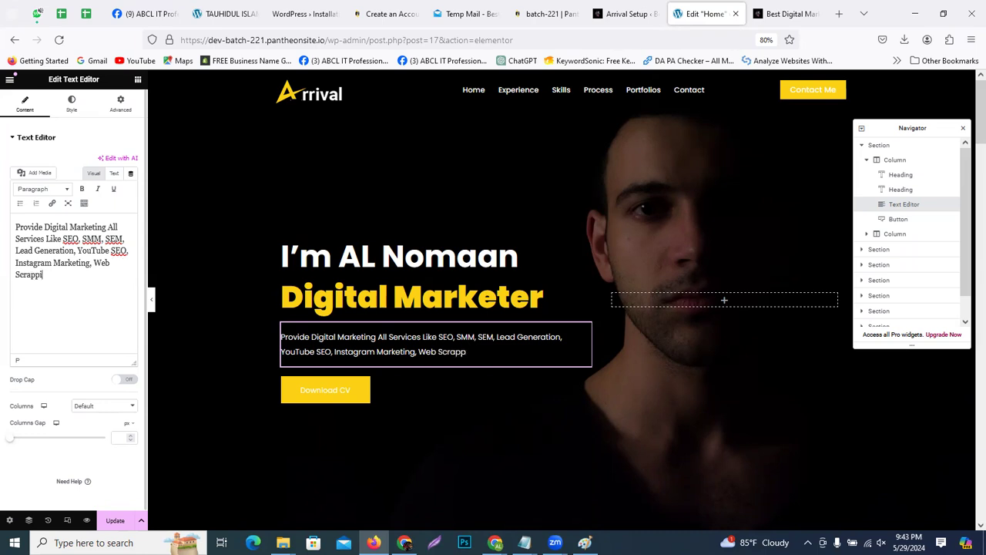
type("ng Etc.")
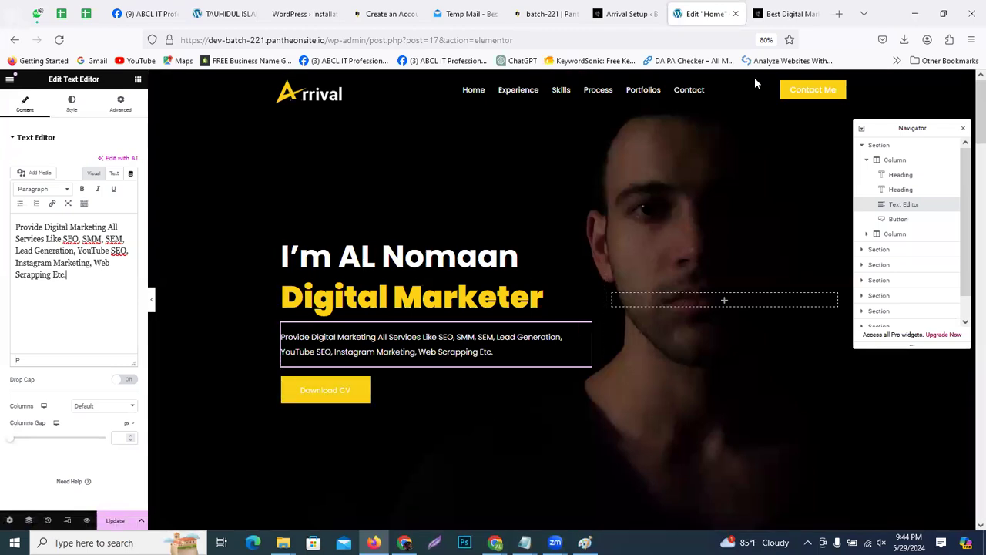
Step: Relabel the hero's Download CV button to 'Learn More'
left_click(324, 393)
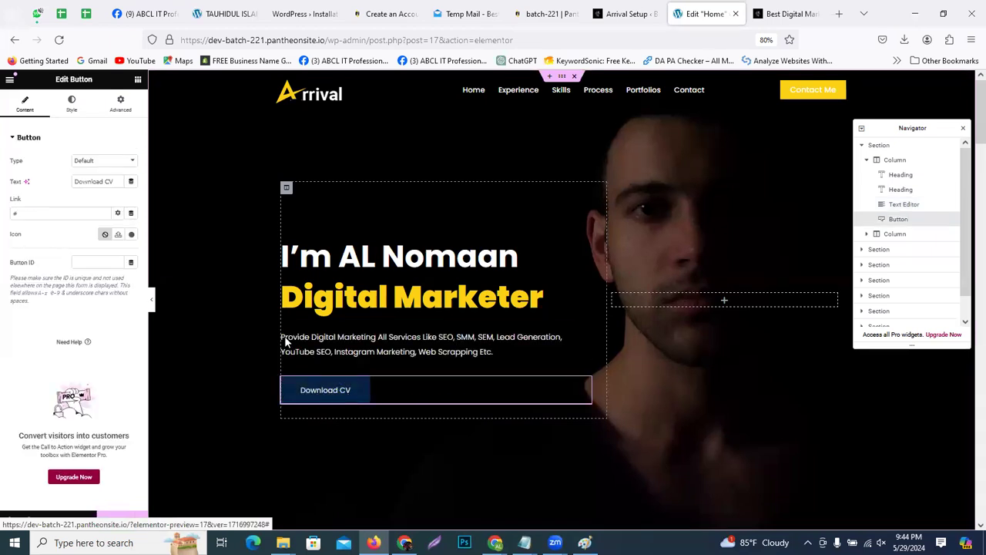
left_click(120, 182)
key("BackSpace")
key("BackSpace")
key("BackSpace")
key("BackSpace")
key("BackSpace")
key("BackSpace")
key("BackSpace")
key("BackSpace")
key("BackSpace")
key("BackSpace")
key("BackSpace")
type("Lear")
key("BackSpace")
type("n Mo")
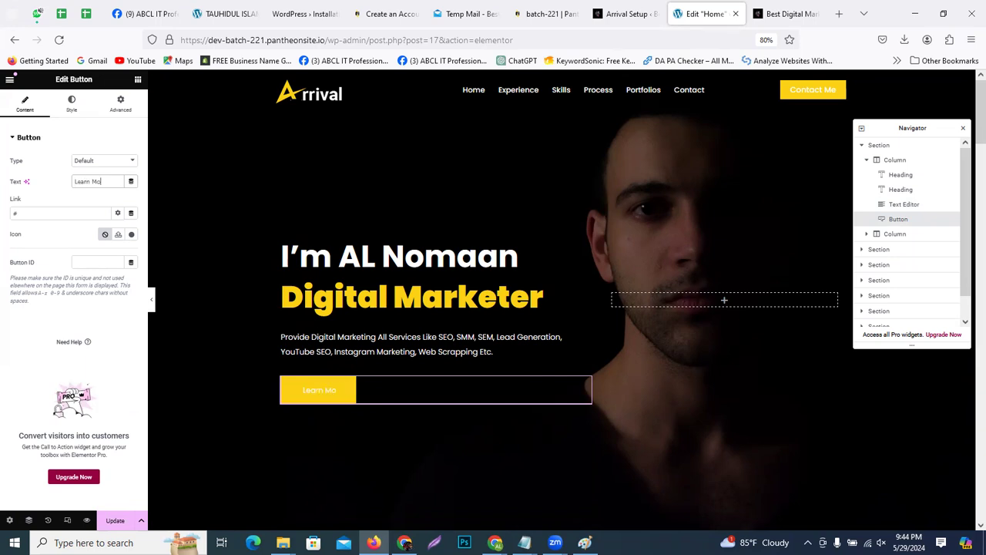
type("re")
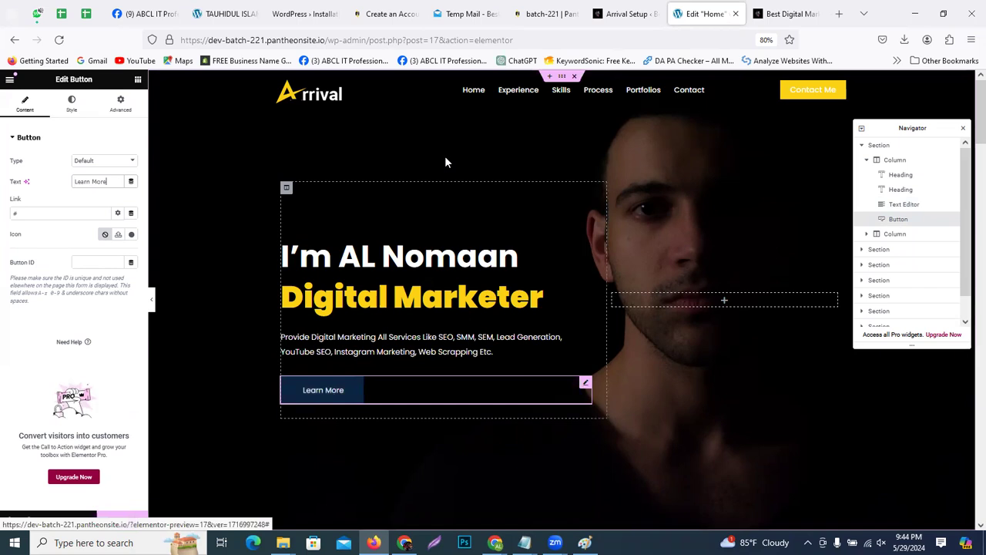
left_click(839, 14)
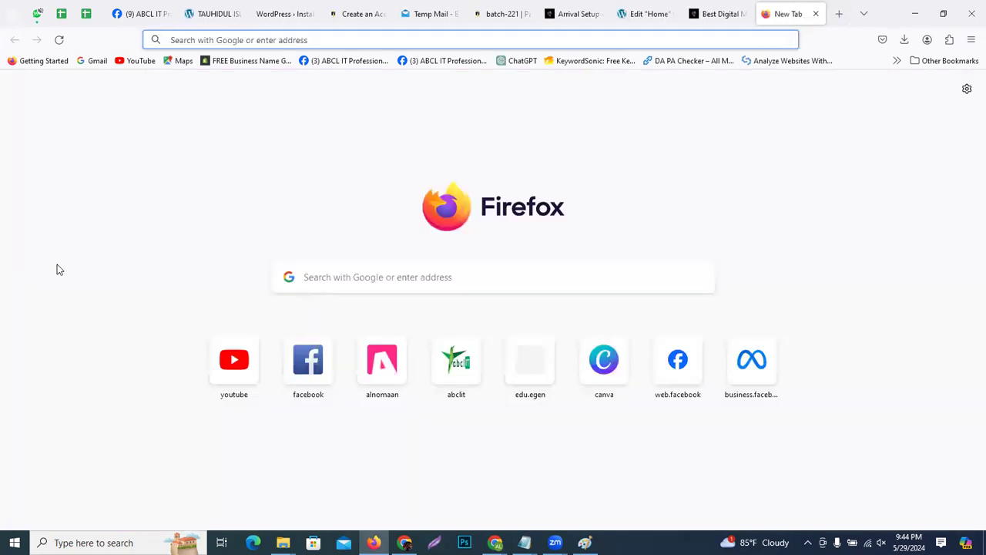
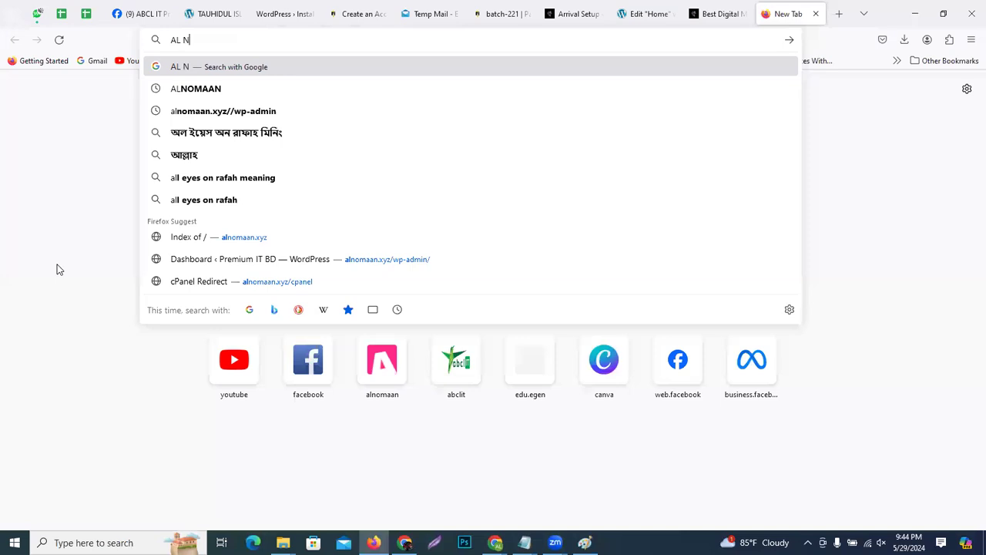
key("Return")
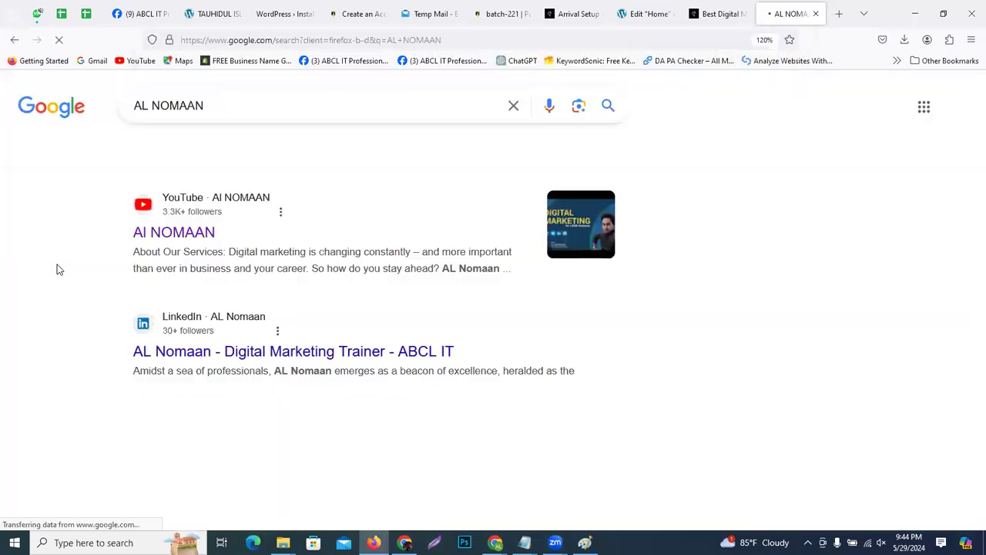
left_click(192, 264)
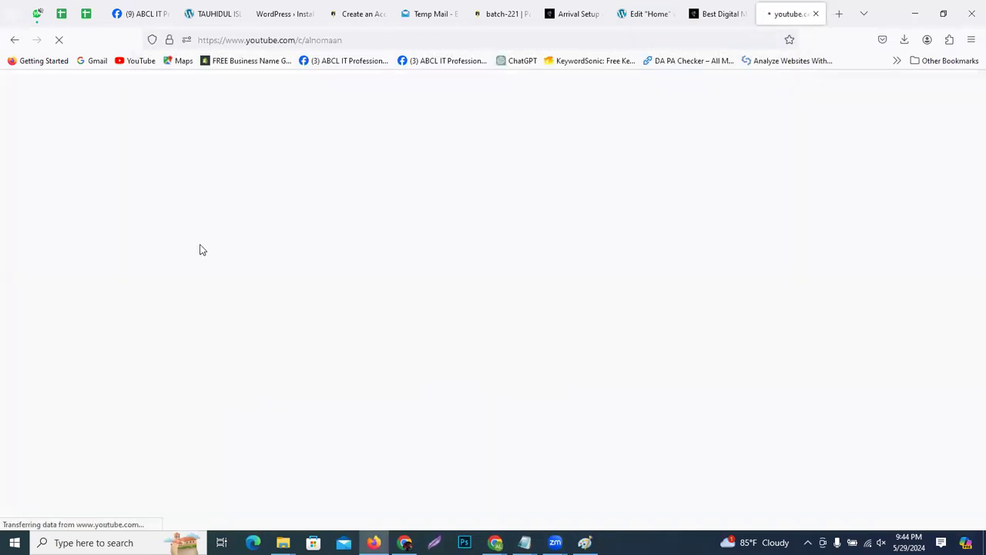
left_click(258, 41)
key("ctrl+c")
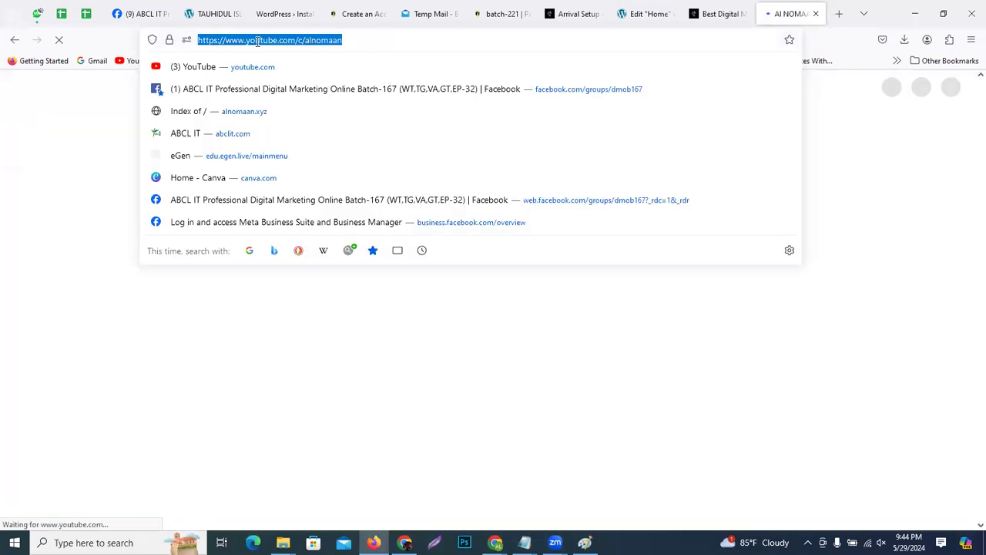
left_click(816, 14)
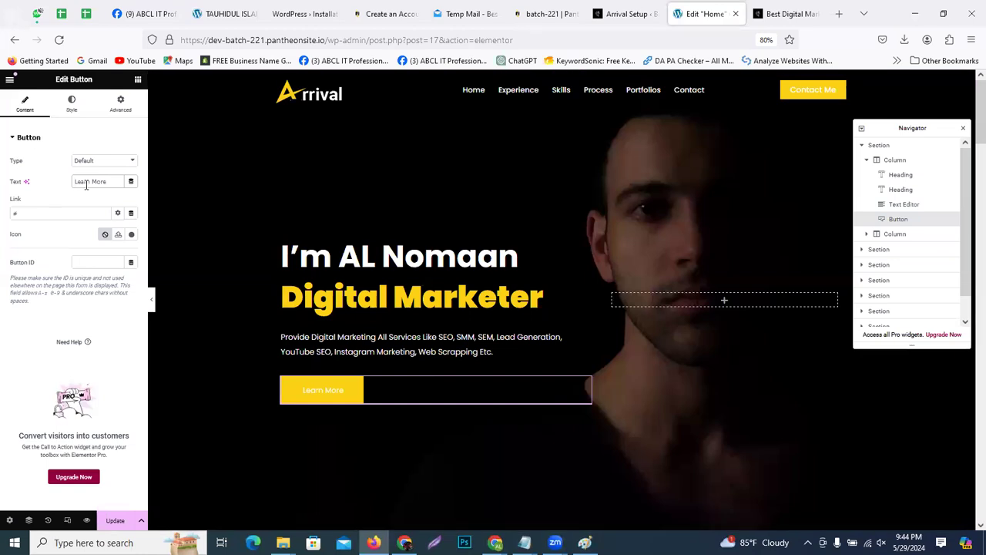
Step: Replace the Learn More button's # link with the YouTube channel URL and update the page
left_click_drag(32, 212, 4, 223)
key("BackSpace")
key("ctrl+v")
left_click(114, 521)
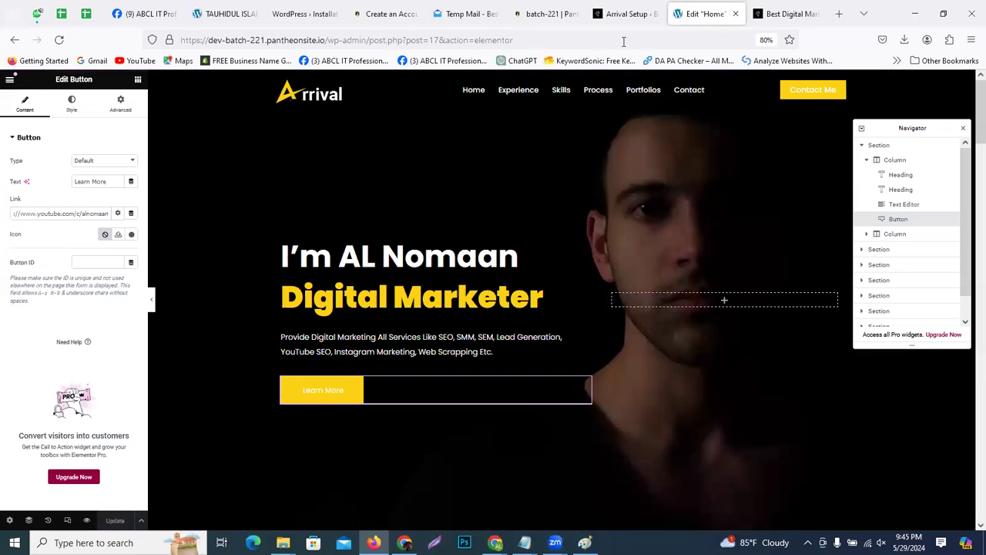
left_click(788, 14)
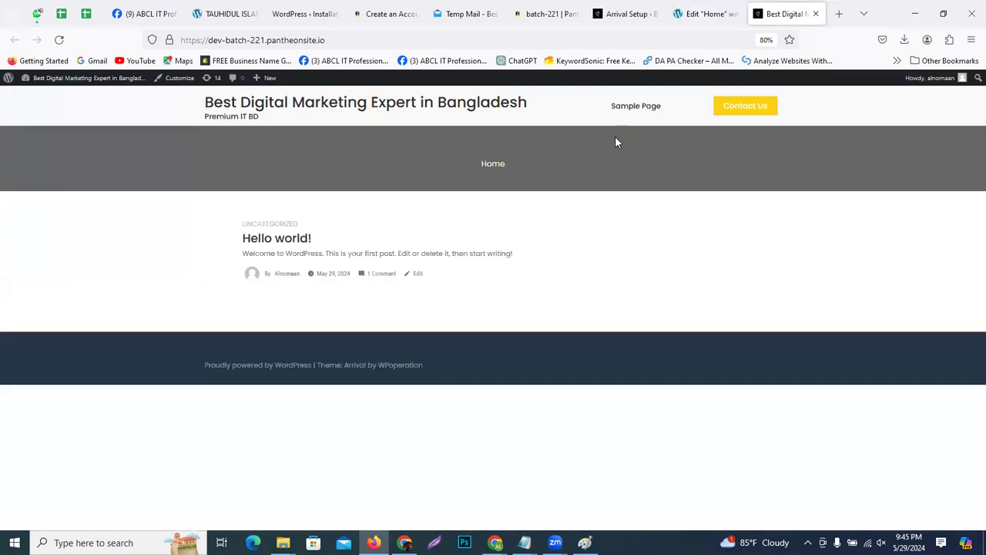
left_click(58, 39)
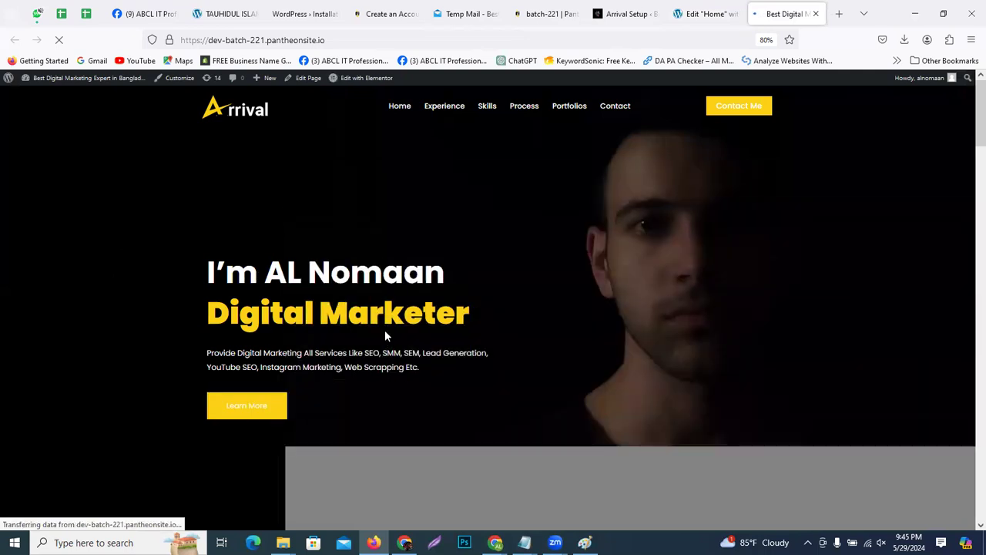
scroll(386, 335, "down", 7)
scroll(455, 360, "down", 5)
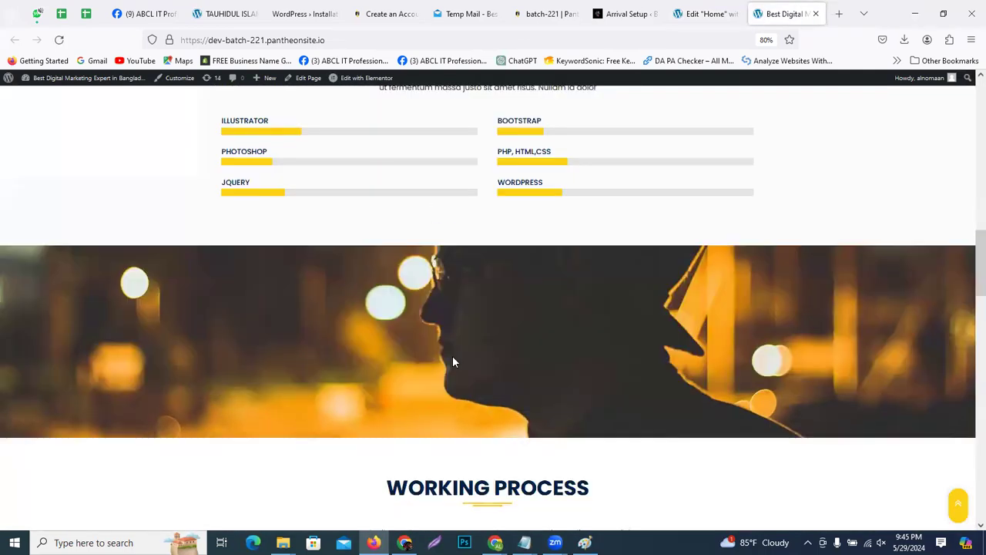
scroll(354, 324, "down", 2)
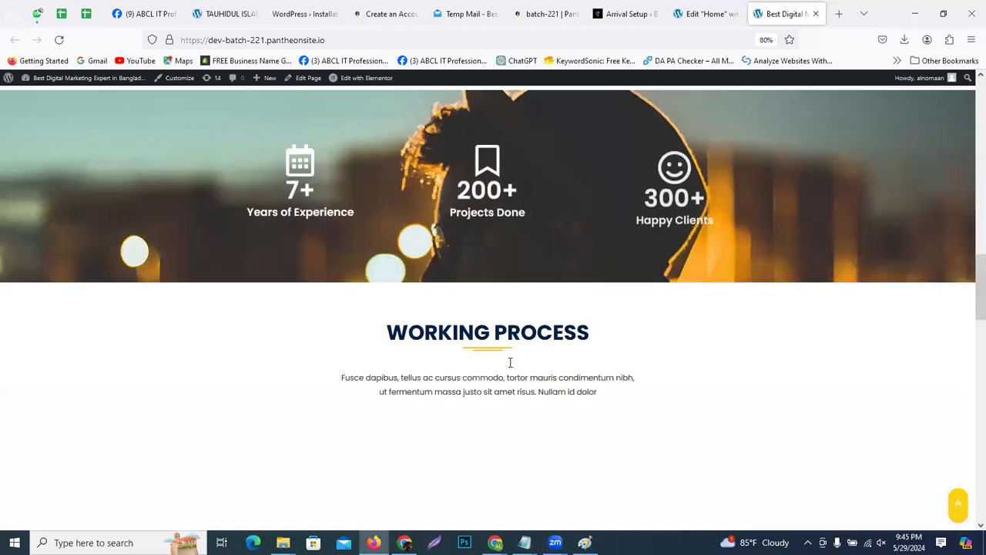
scroll(504, 376, "up", 12)
scroll(506, 373, "up", 2)
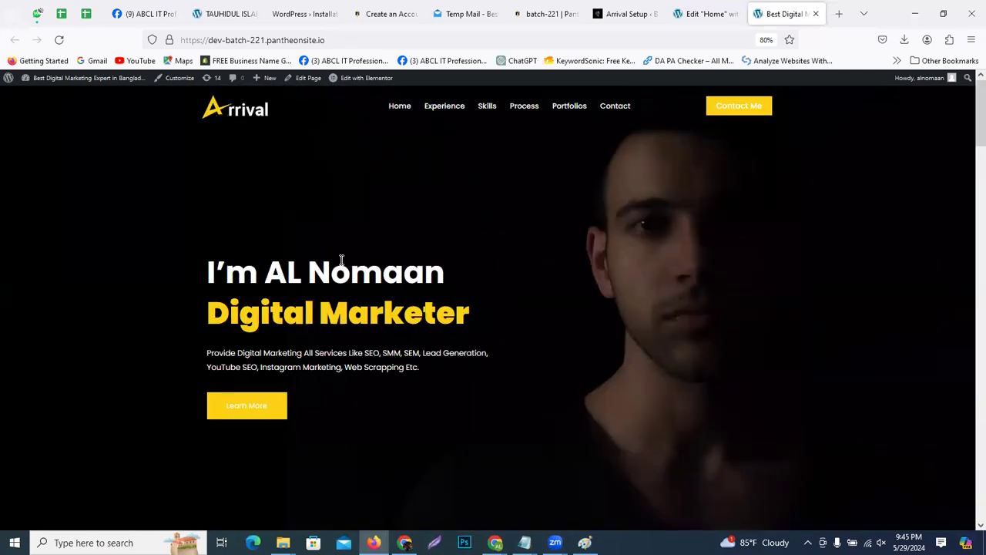
scroll(412, 304, "down", 2)
scroll(252, 378, "up", 1)
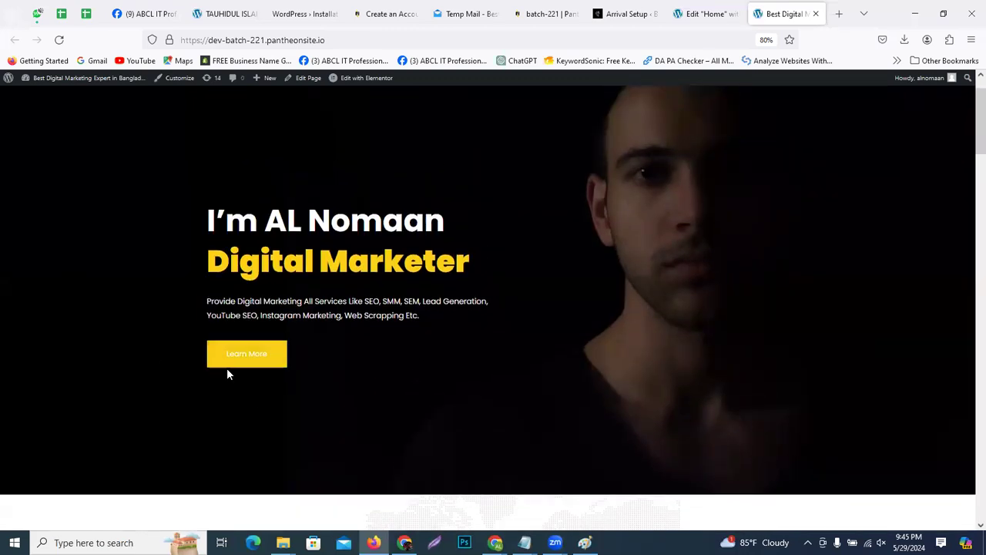
left_click(247, 355)
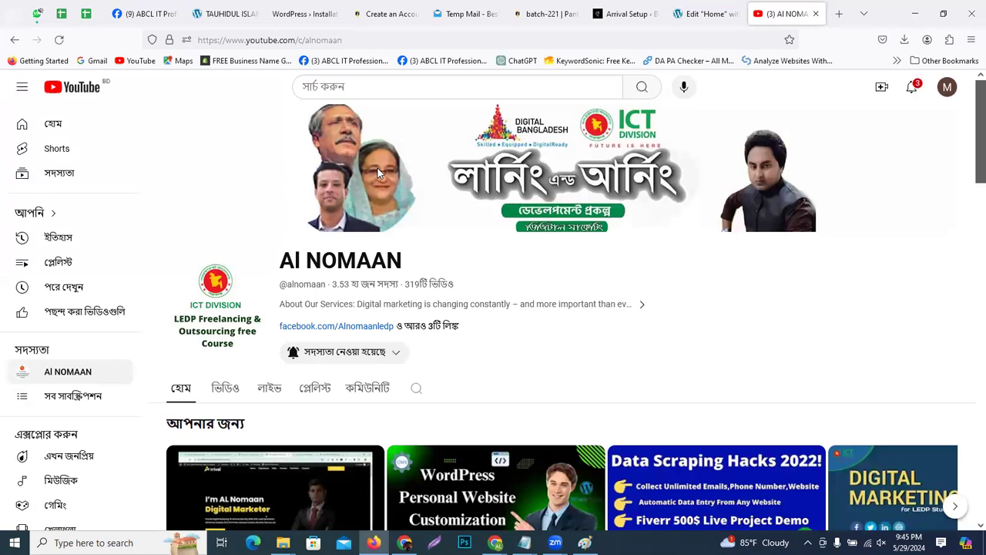
left_click(12, 41)
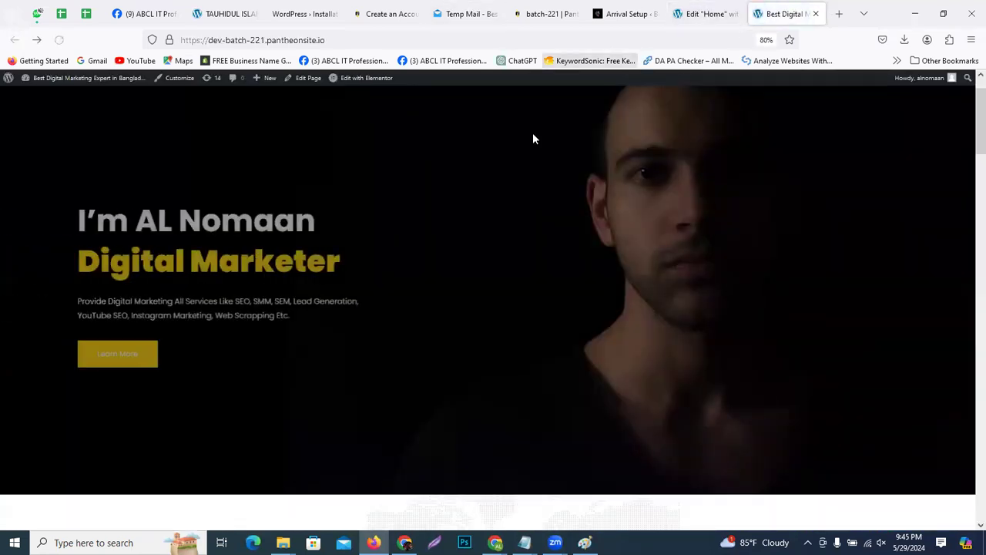
scroll(399, 387, "down", 2)
scroll(399, 388, "up", 2)
scroll(401, 386, "down", 5)
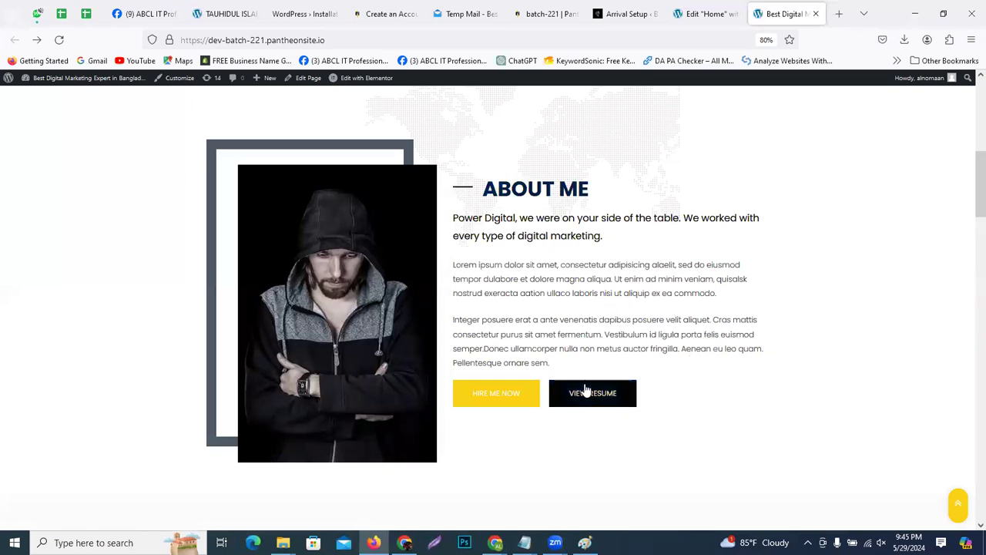
scroll(551, 304, "down", 6)
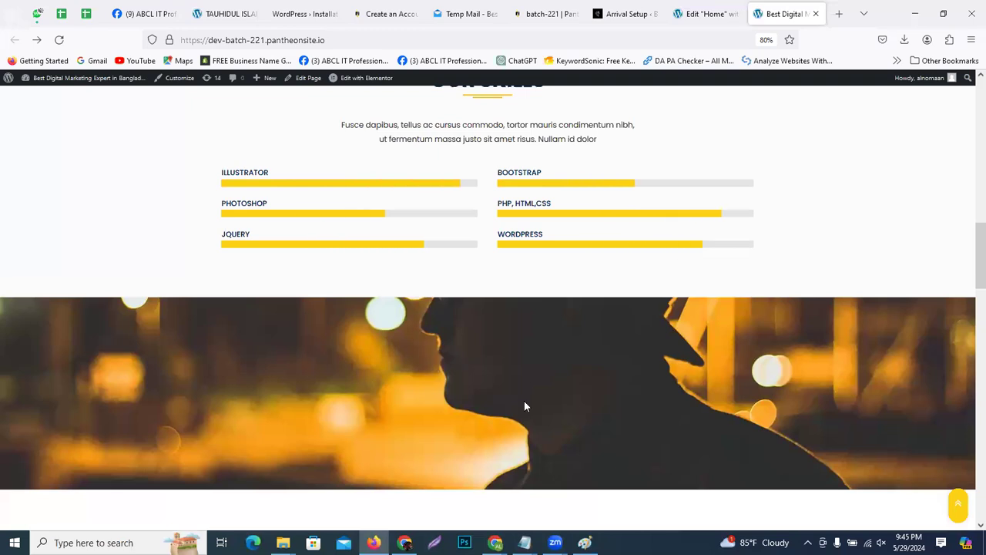
scroll(524, 401, "down", 10)
scroll(433, 340, "down", 7)
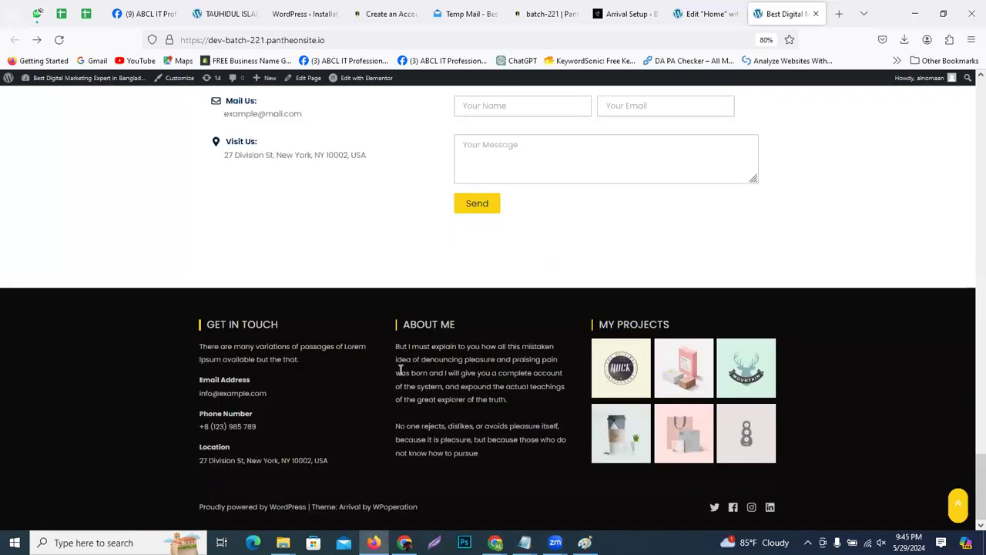
scroll(370, 362, "up", 15)
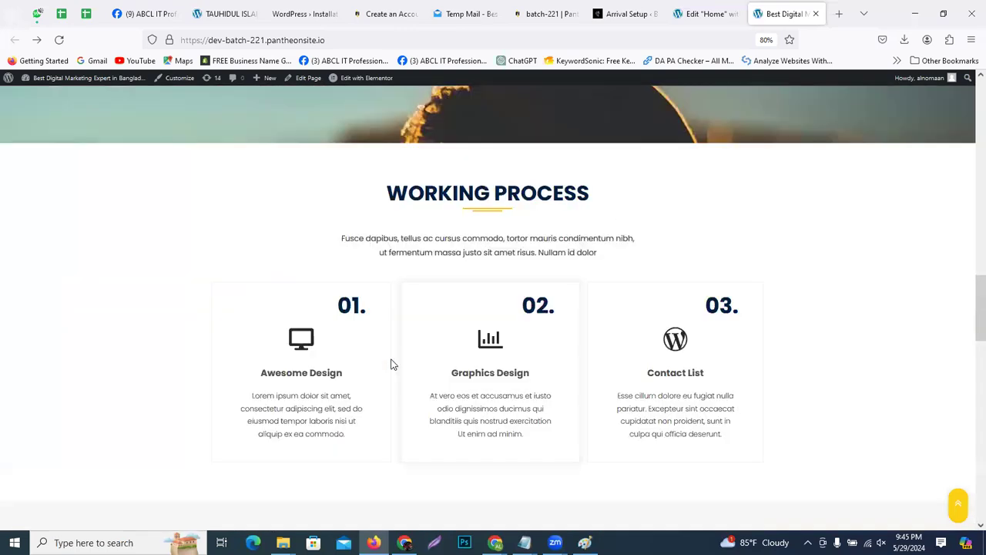
scroll(392, 364, "up", 1)
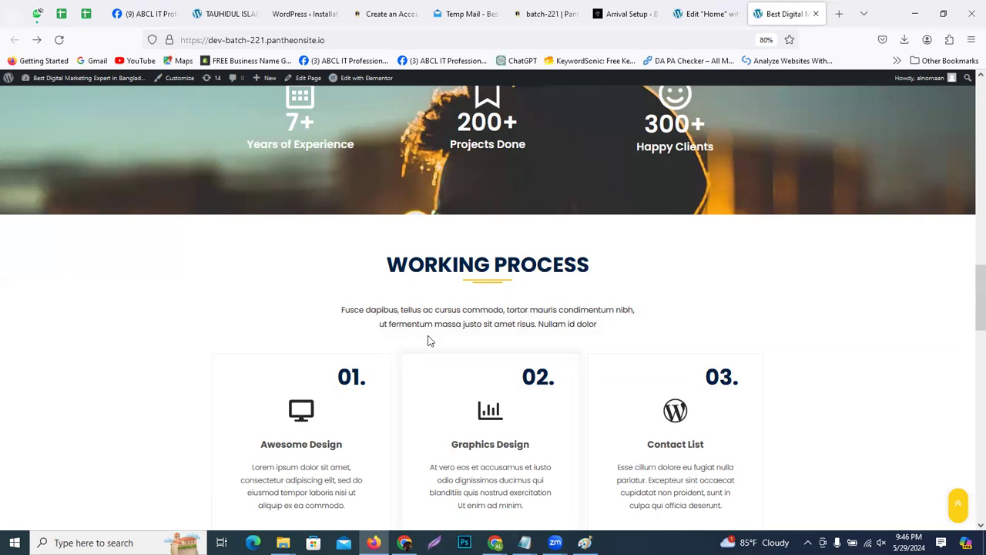
scroll(583, 330, "up", 8)
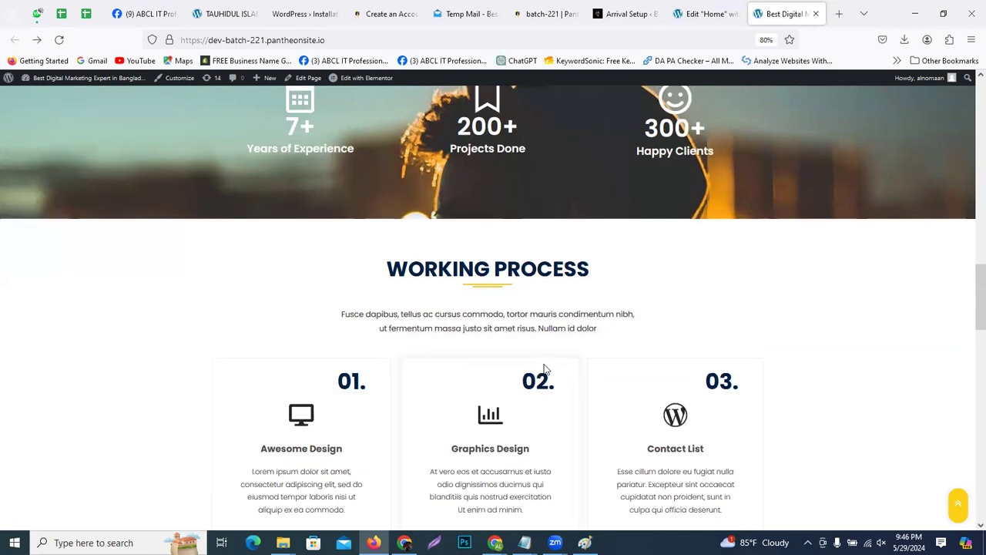
scroll(551, 245, "down", 3)
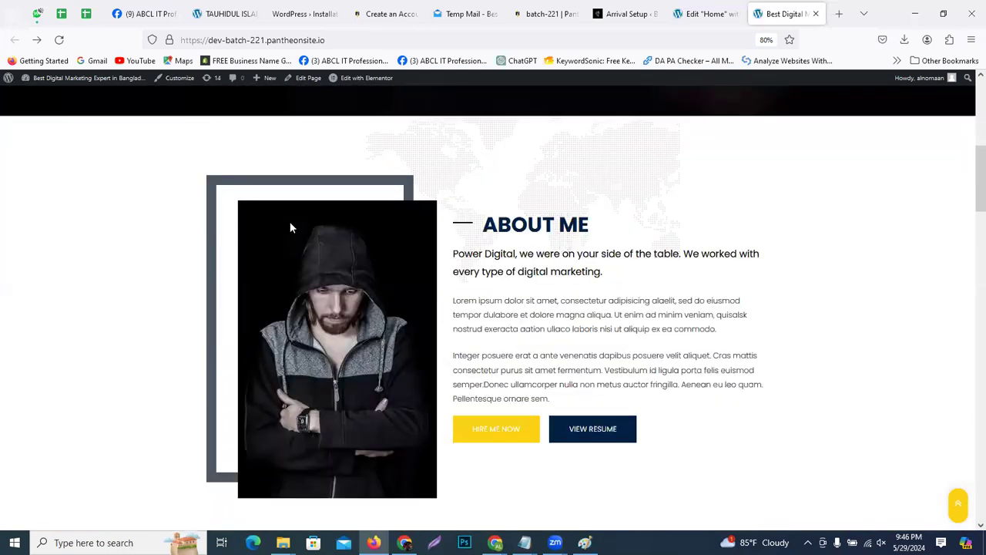
scroll(343, 280, "down", 3)
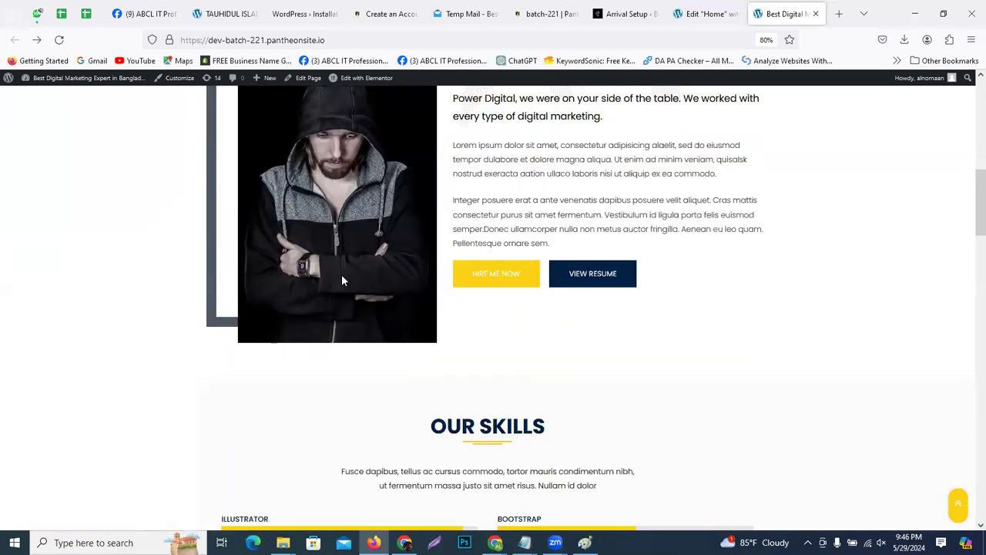
scroll(657, 391, "up", 10)
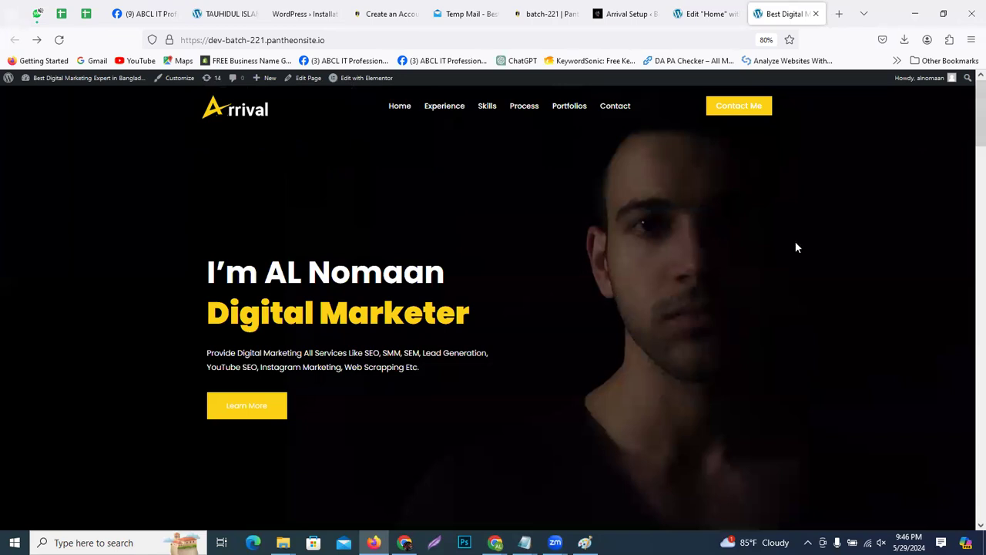
scroll(662, 322, "down", 2)
scroll(661, 324, "up", 2)
left_click(627, 15)
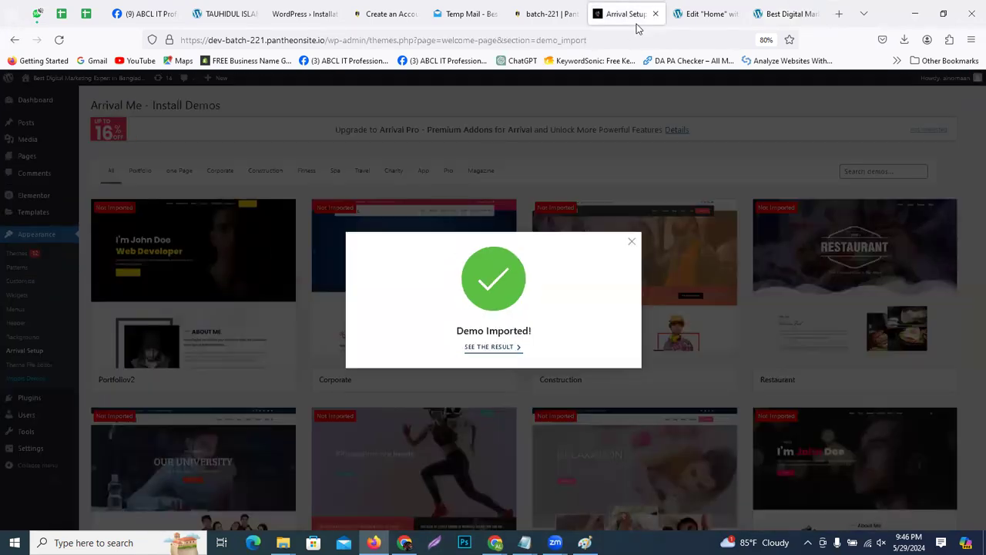
left_click(716, 14)
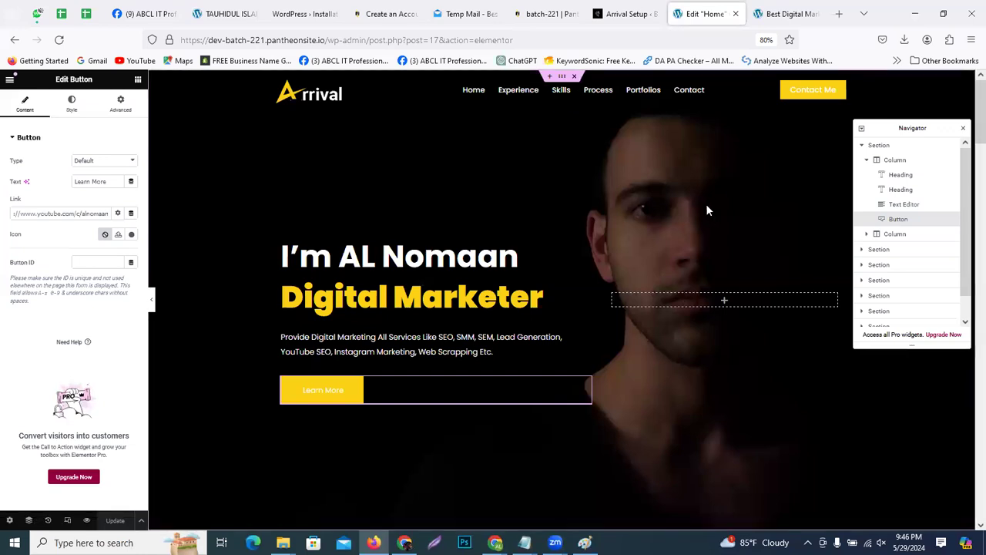
Step: Open the hero section's Style settings showing its Center Right, Contain background image
right_click(664, 179)
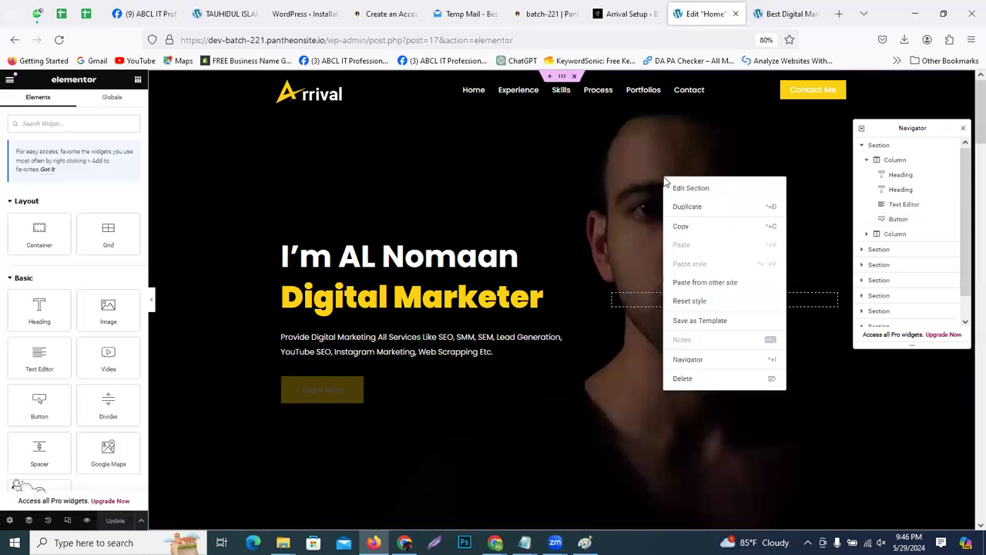
left_click(688, 360)
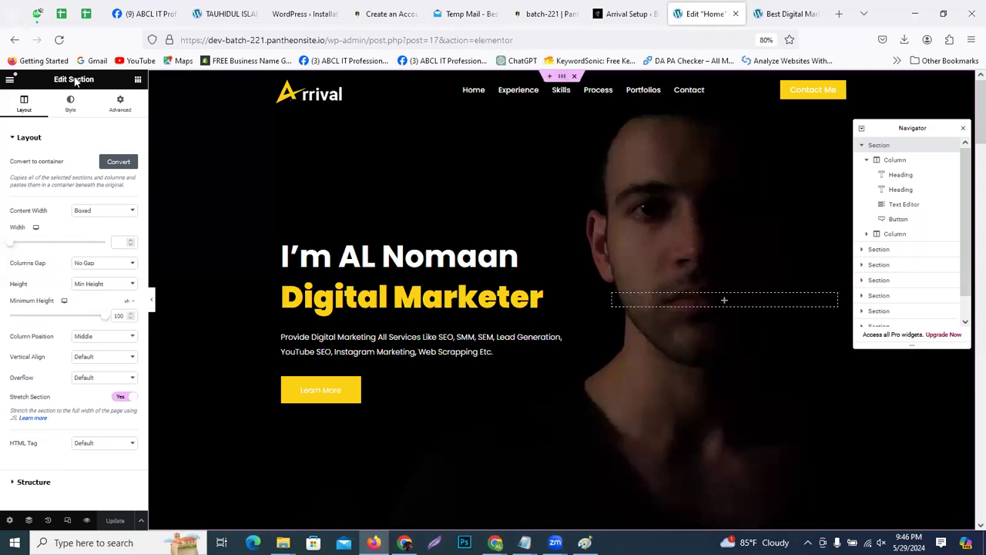
left_click(71, 107)
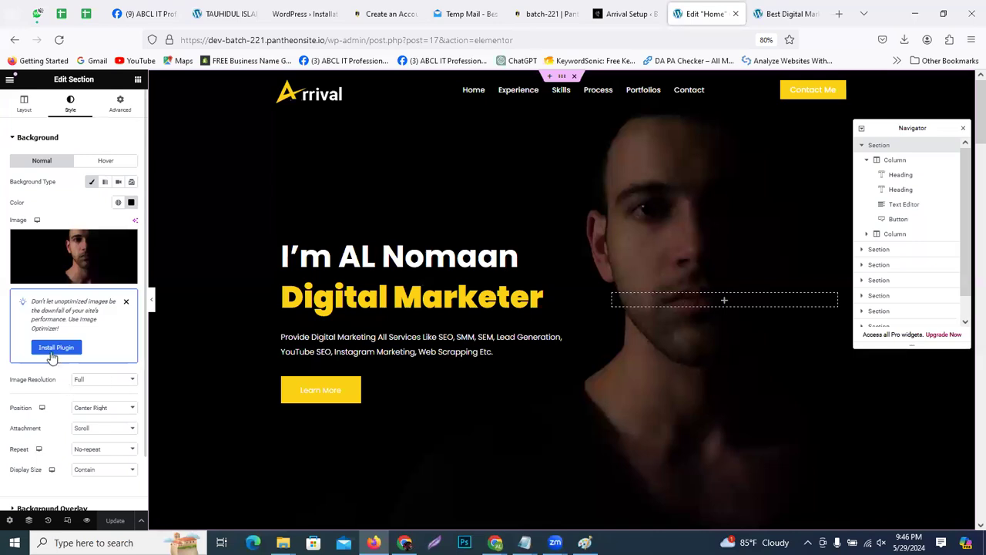
Step: Upload the c889… suited-man photo from the Desktop as the hero section's background
left_click(69, 276)
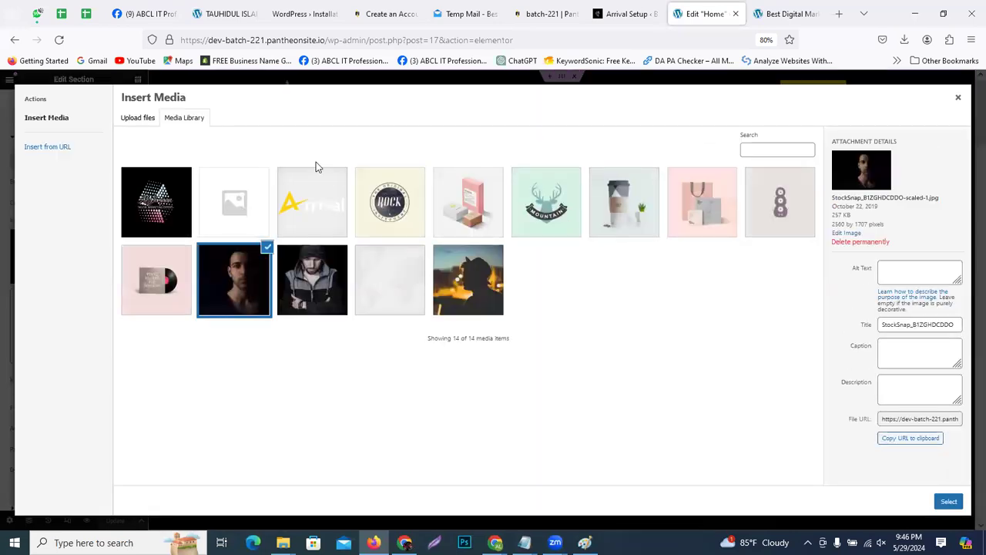
left_click(135, 123)
left_click(532, 283)
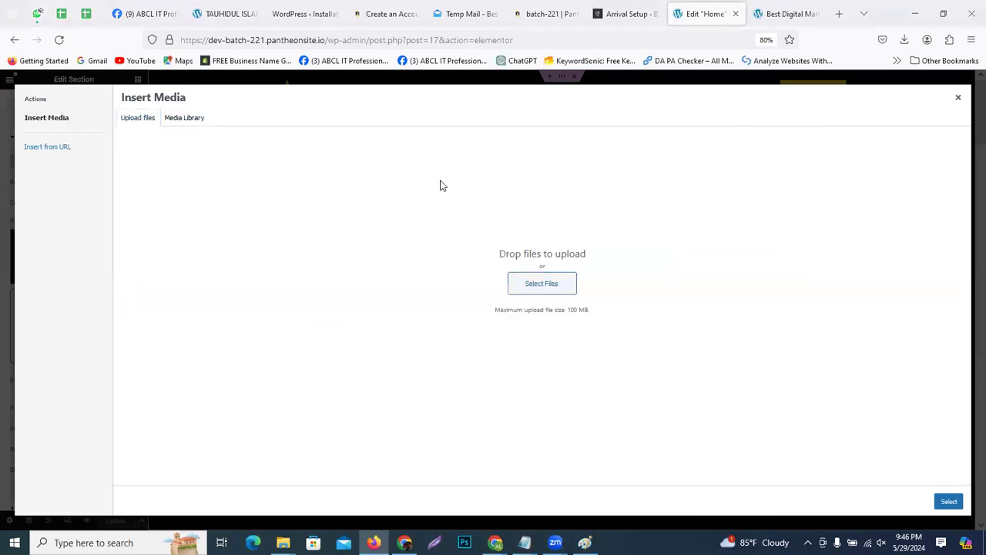
scroll(62, 123, "up", 5)
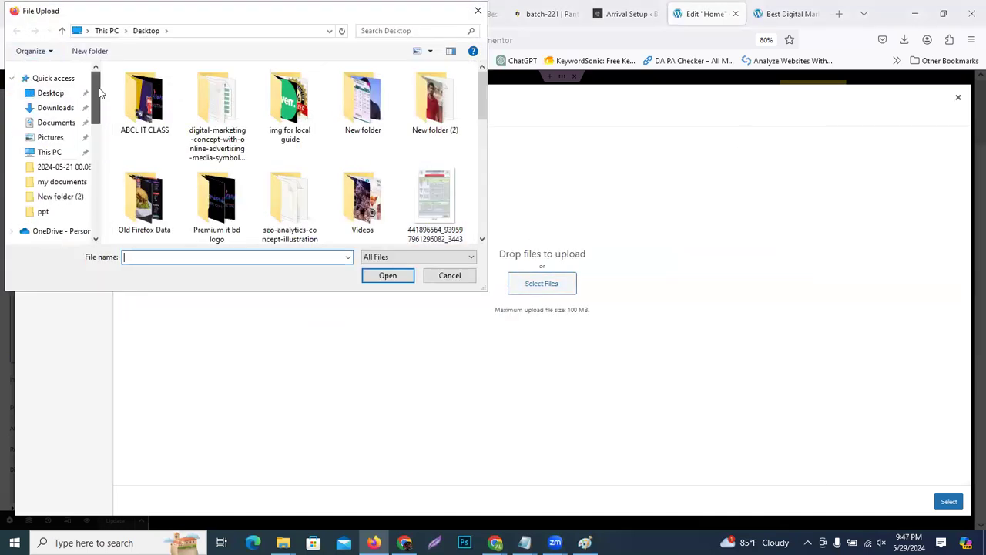
left_click(60, 108)
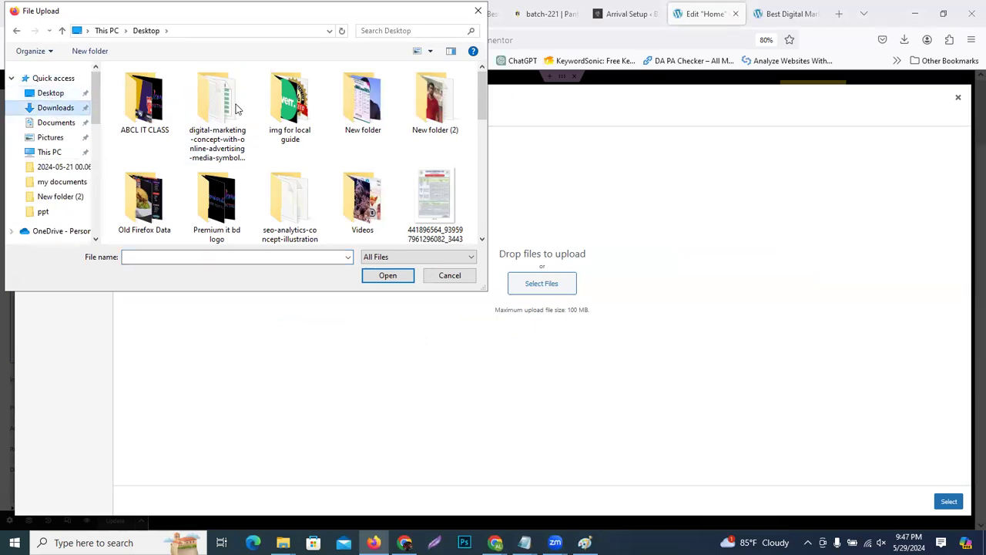
scroll(262, 171, "down", 3)
scroll(257, 171, "up", 3)
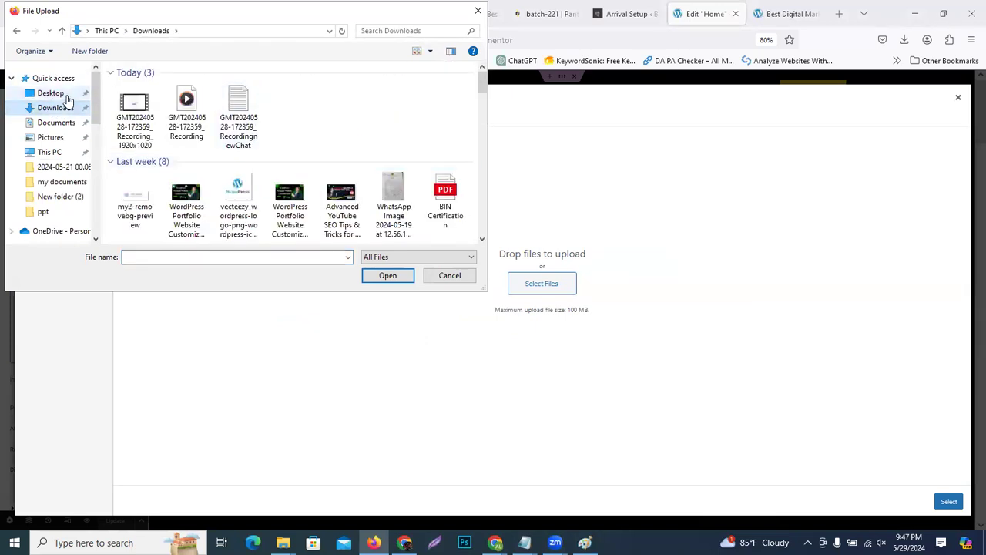
left_click(60, 93)
scroll(308, 177, "down", 2)
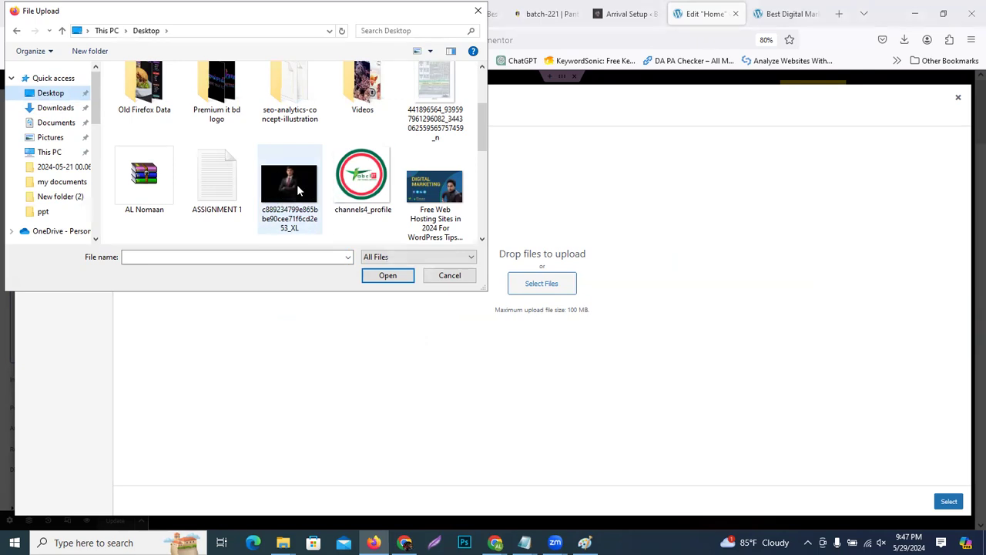
left_click(298, 190)
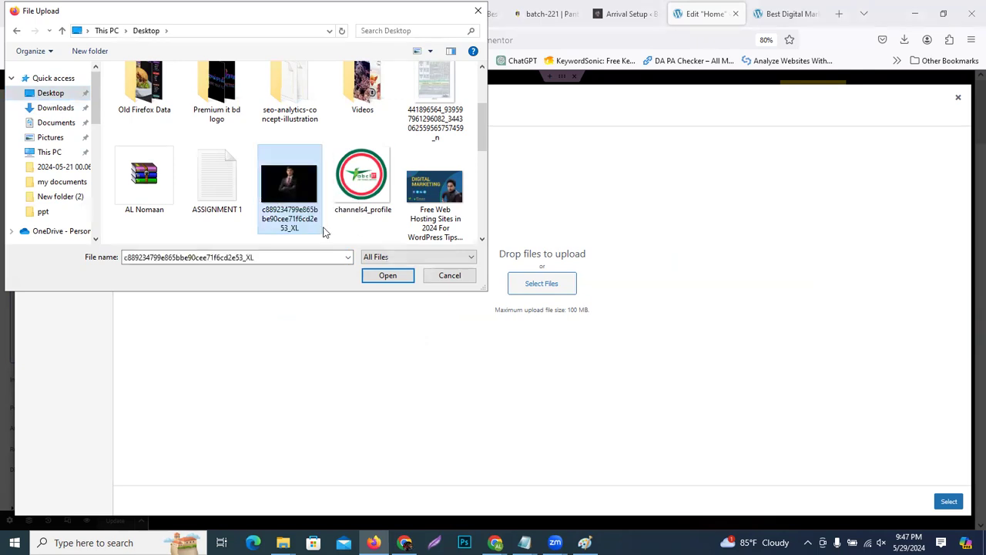
left_click(391, 281)
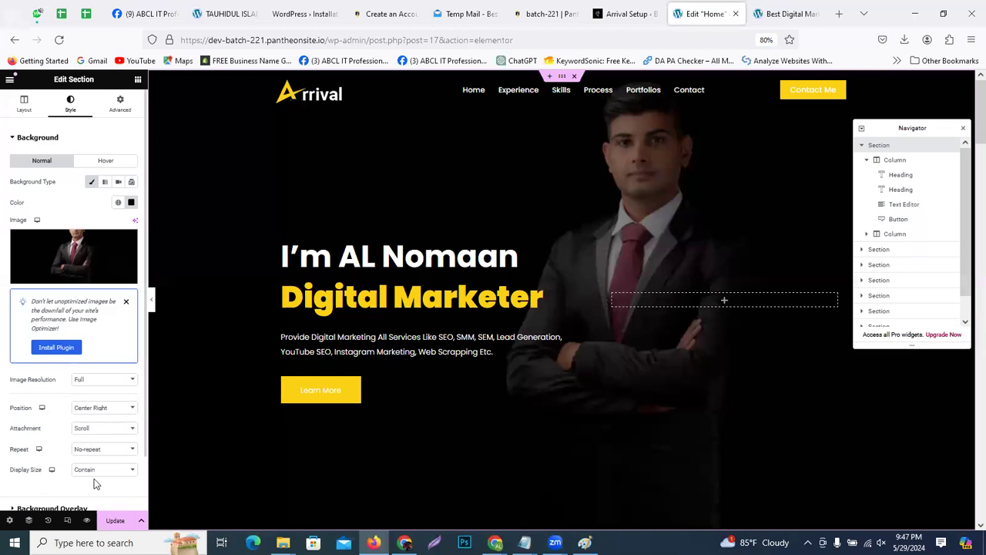
Step: Look over the background position choices and the section's Advanced settings without changing anything
left_click(133, 409)
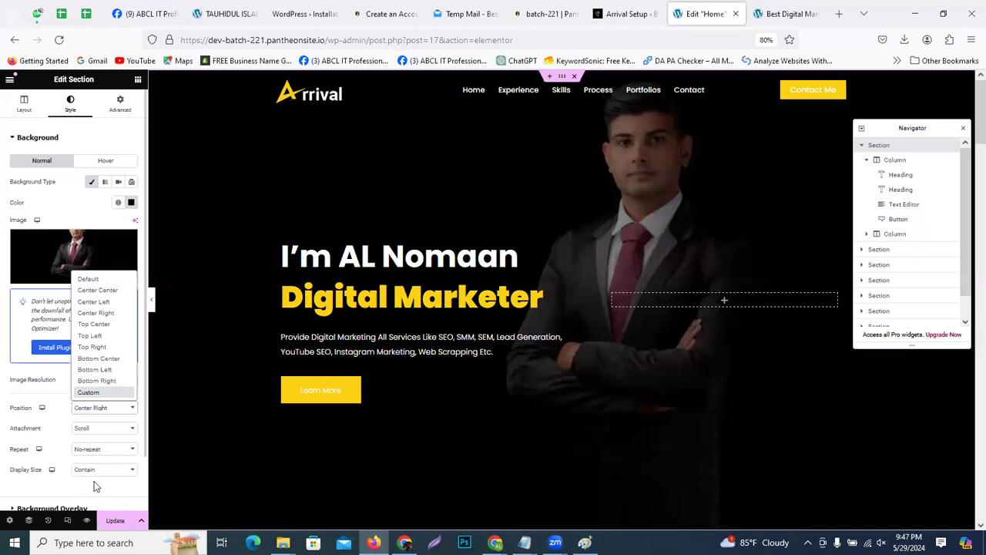
left_click(58, 490)
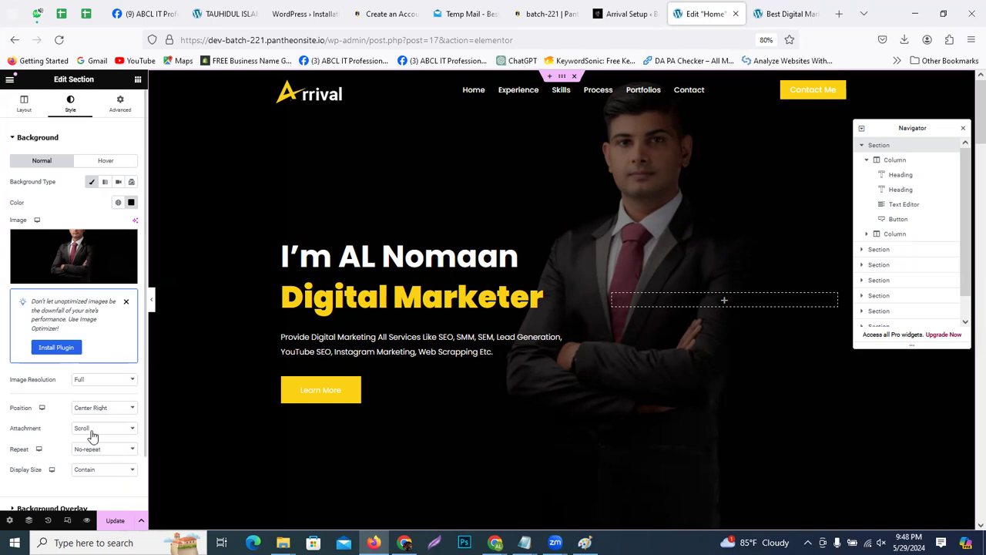
left_click(120, 106)
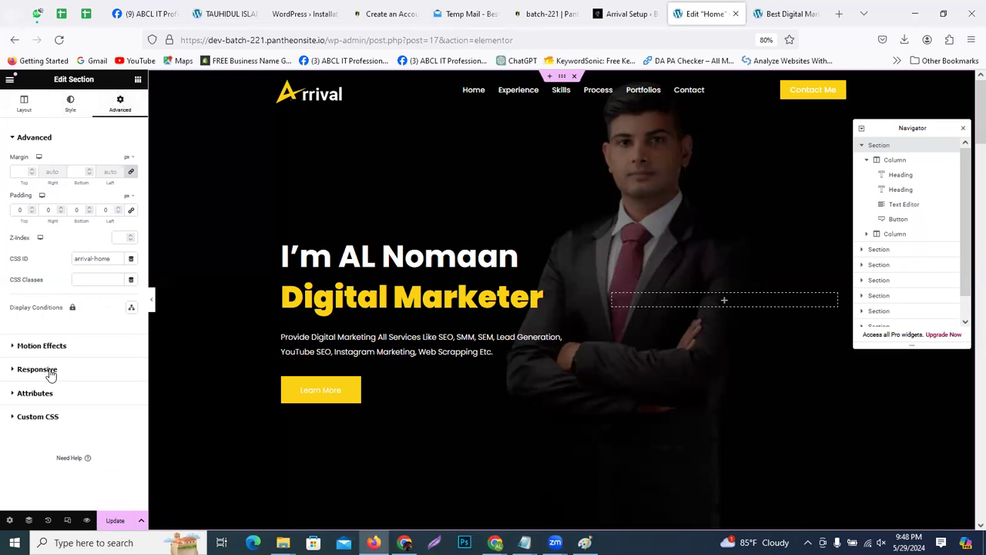
left_click(71, 106)
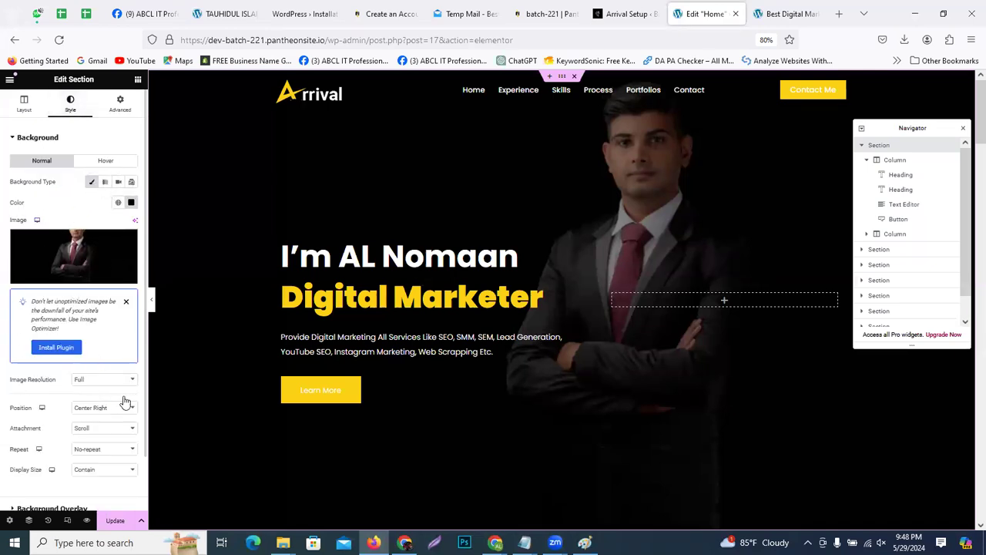
Step: Set the background position to Custom at X about 629 px, Y 68 px, and update
scroll(127, 400, "down", 1)
left_click(133, 355)
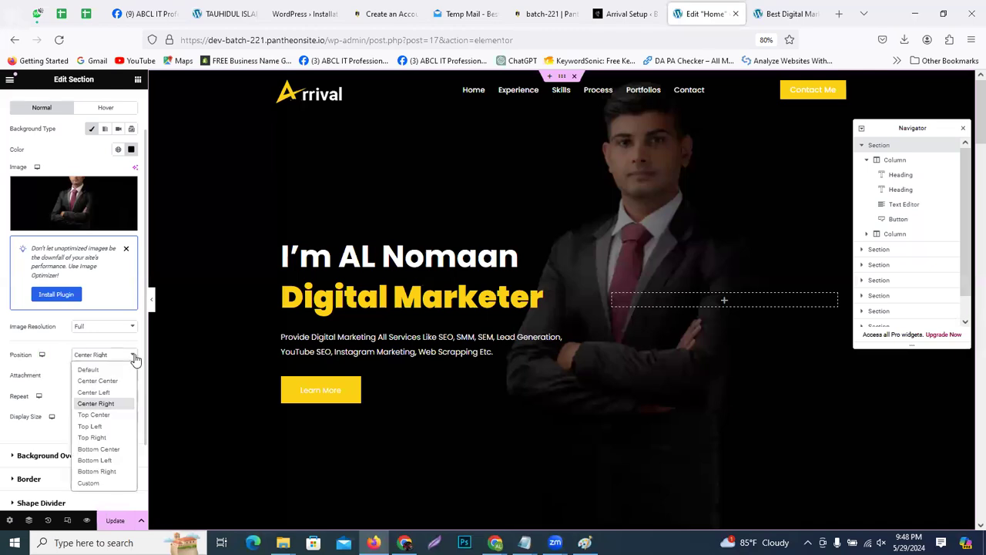
left_click(88, 483)
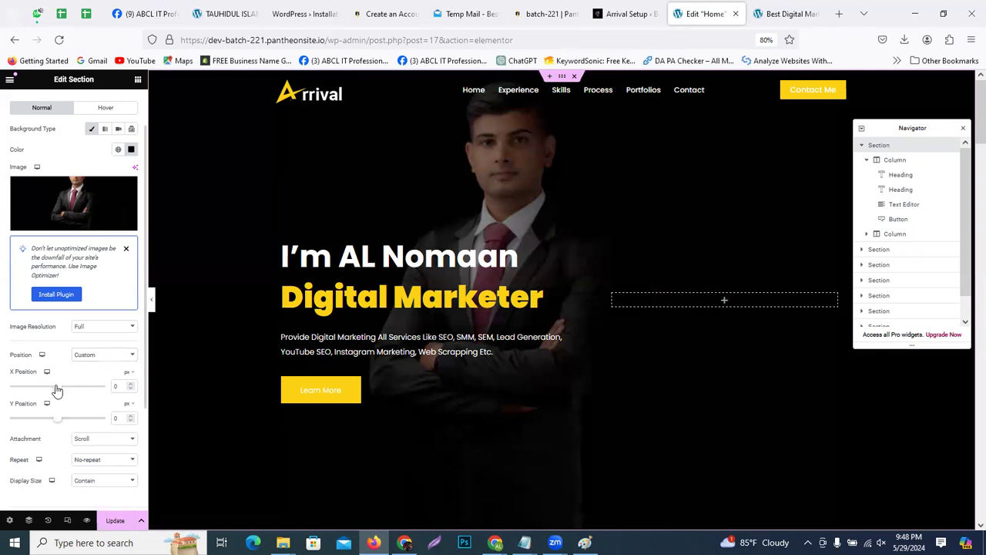
left_click_drag(56, 391, 60, 389)
left_click(54, 422)
mouse_move(54, 421)
left_mouse_down()
mouse_move(41, 419)
mouse_move(59, 422)
left_mouse_up()
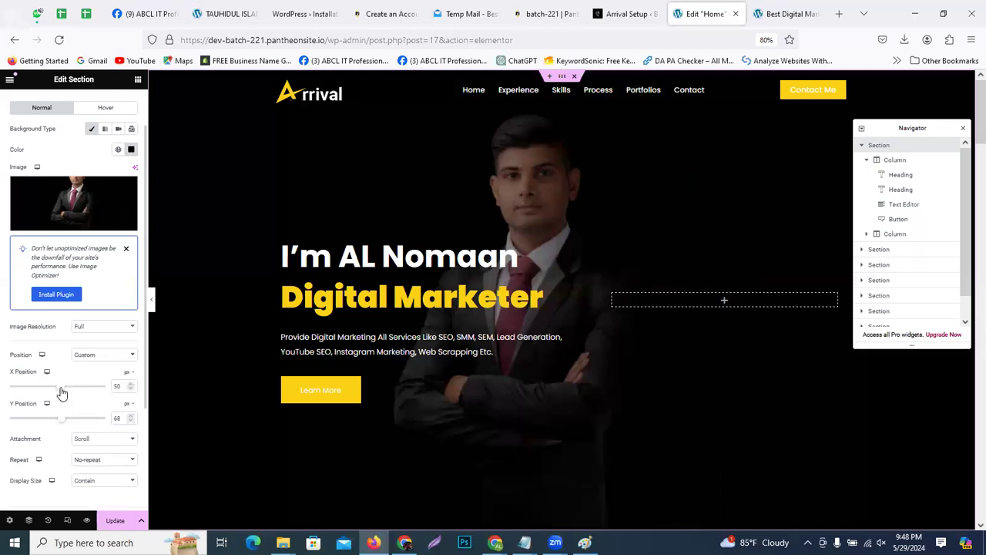
left_click_drag(62, 388, 96, 395)
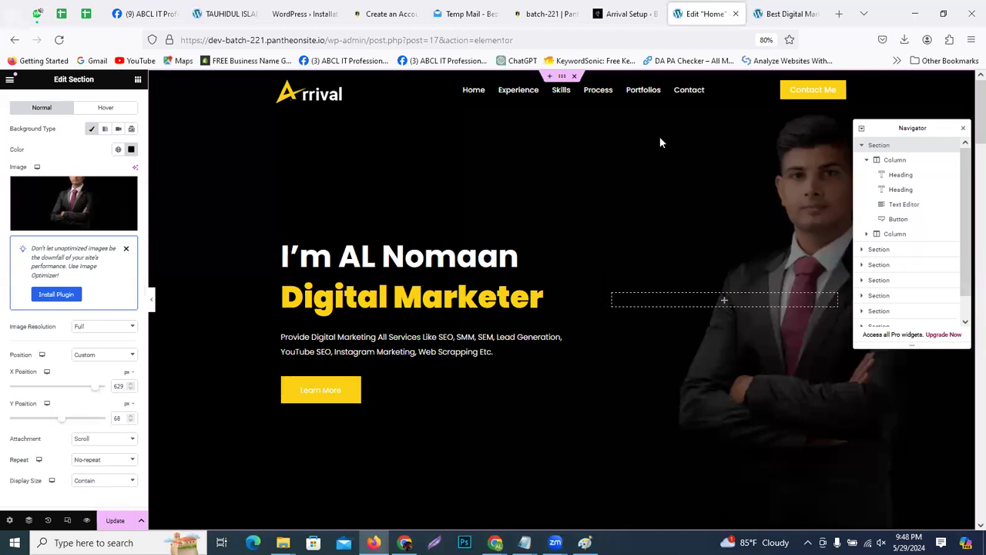
left_click(112, 521)
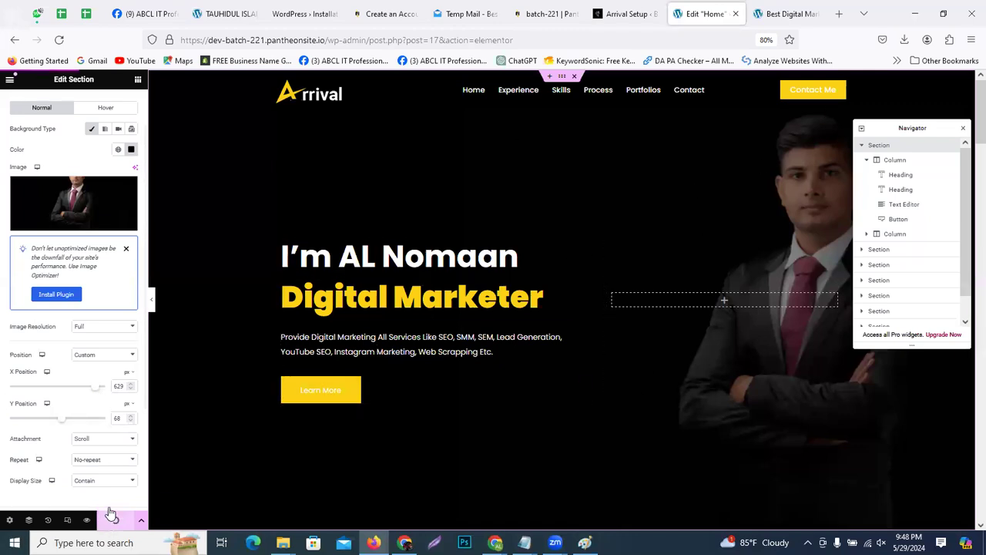
Step: Reload the live homepage to check the right-positioned suited man, then go to the Facebook group
left_click(774, 15)
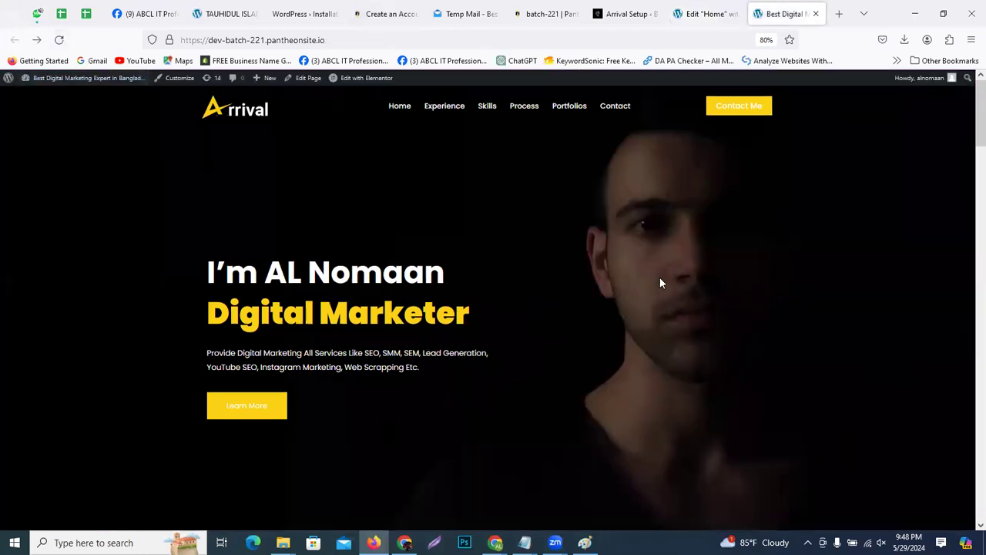
left_click(59, 39)
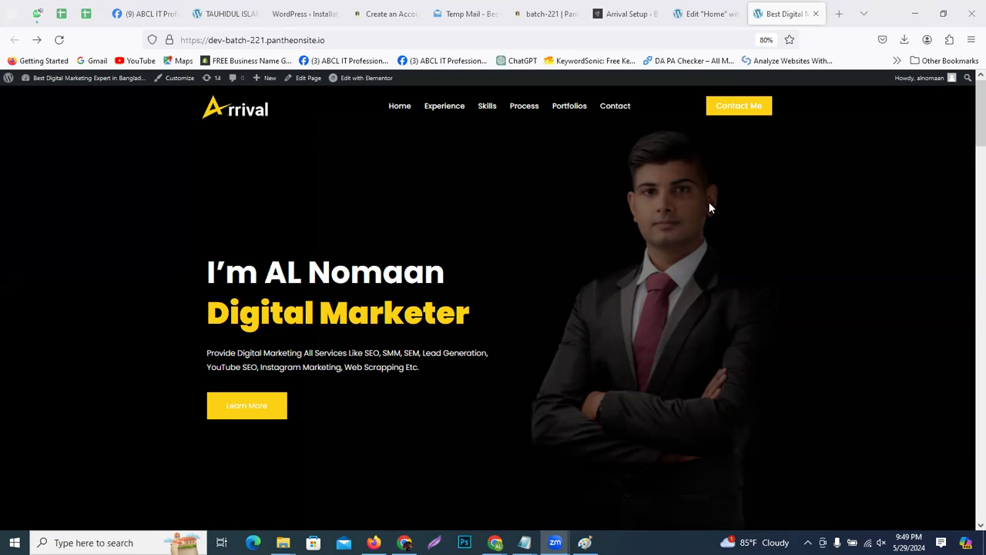
left_click(143, 14)
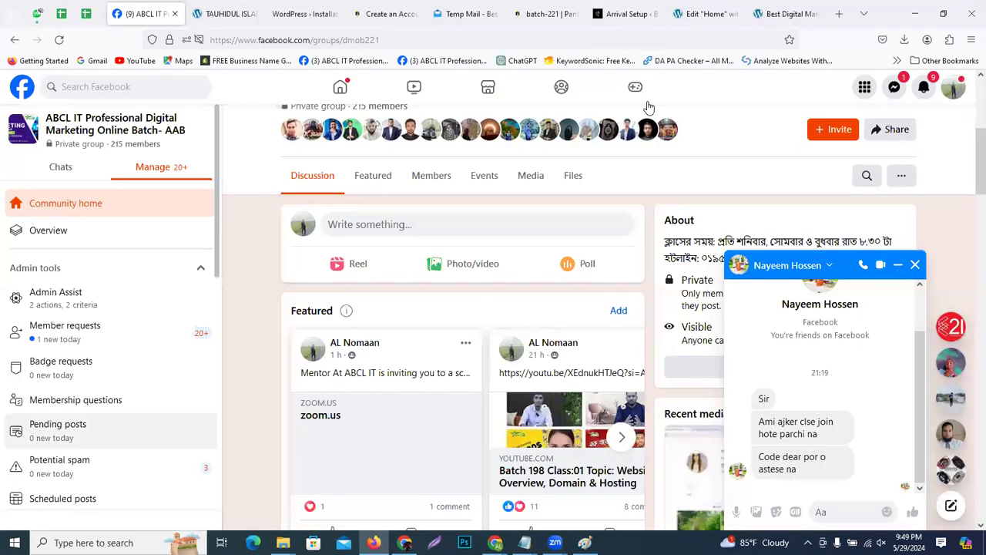
Step: Close the Messenger chat, scroll the group's featured posts, then switch to the batch-221 Pantheon tab
left_click(916, 265)
scroll(577, 299, "down", 2)
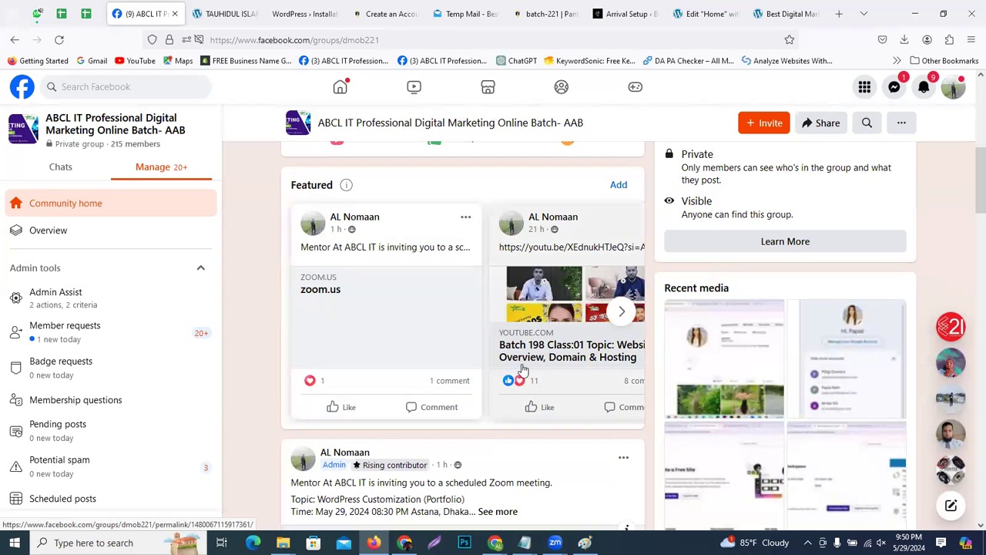
scroll(582, 339, "up", 5)
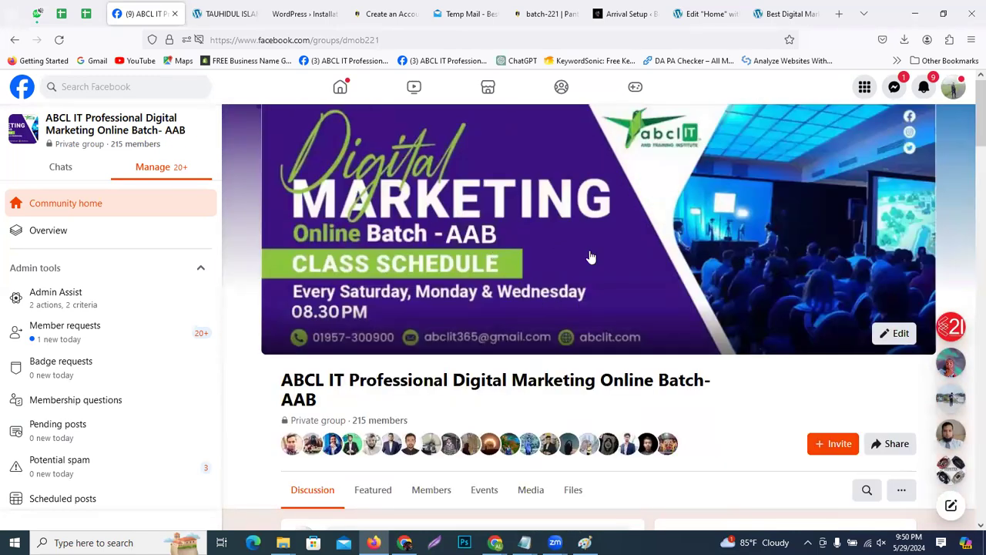
scroll(462, 262, "down", 5)
scroll(485, 270, "down", 2)
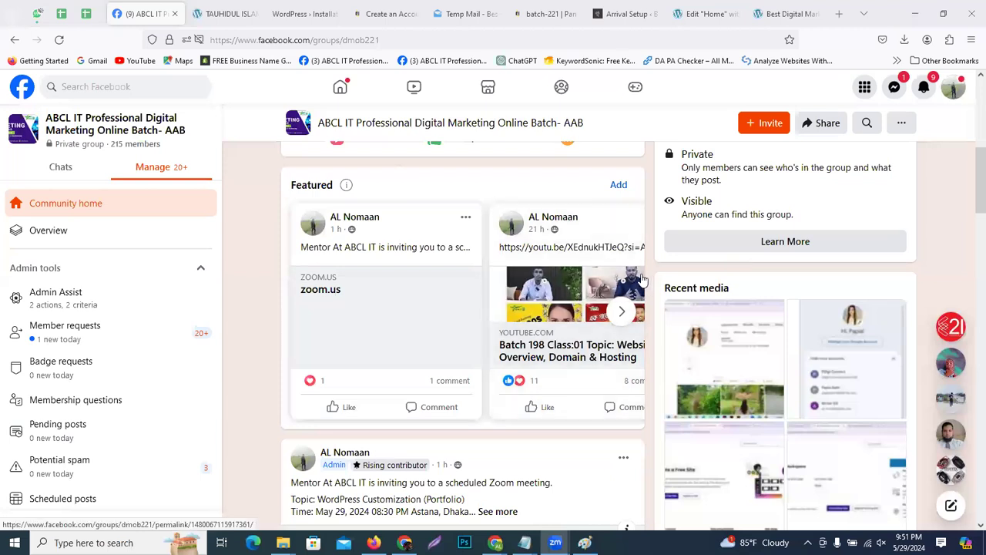
mouse_move(621, 300)
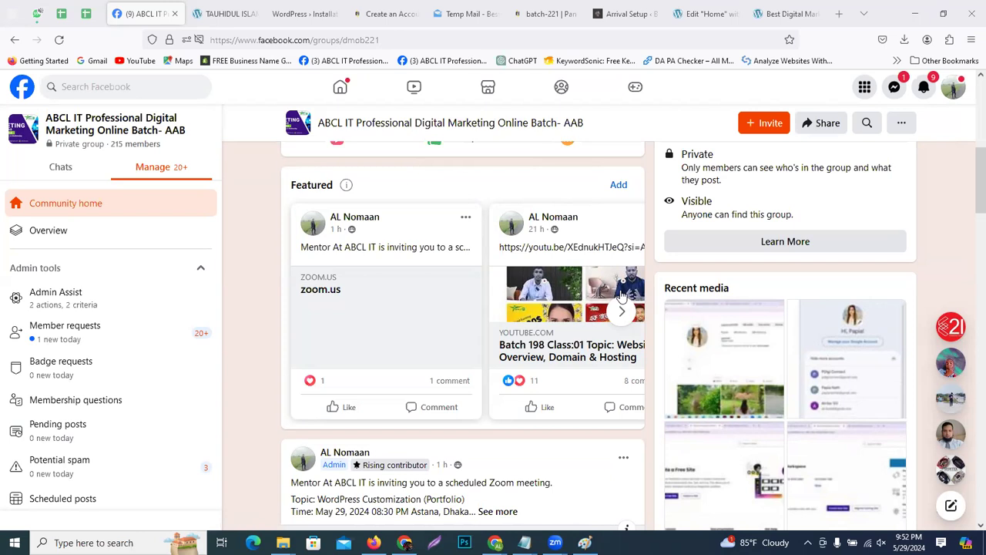
left_click(544, 13)
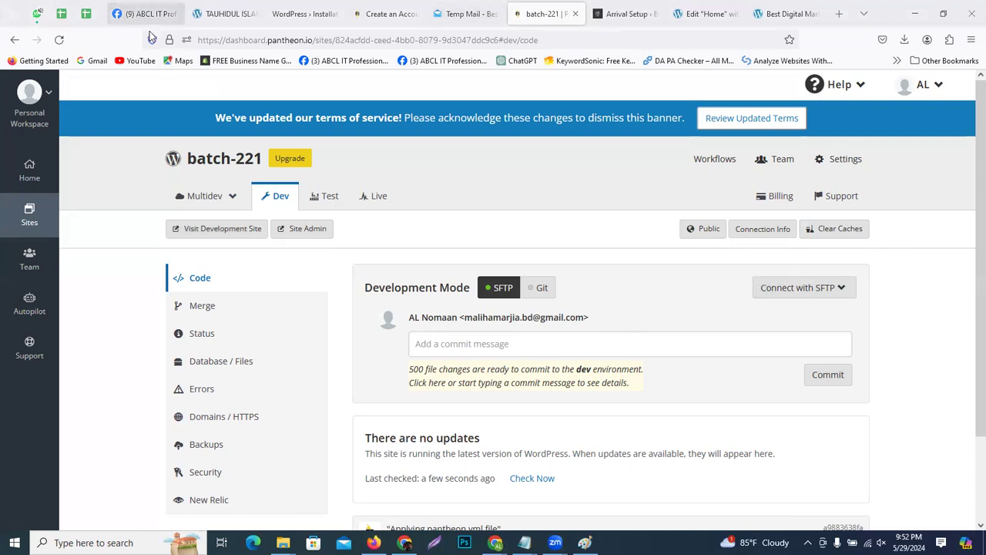
Step: Bring up the Create Class Link form for the Batch-221 WordPress Customization (Portfolio) lesson
left_click(6, 14)
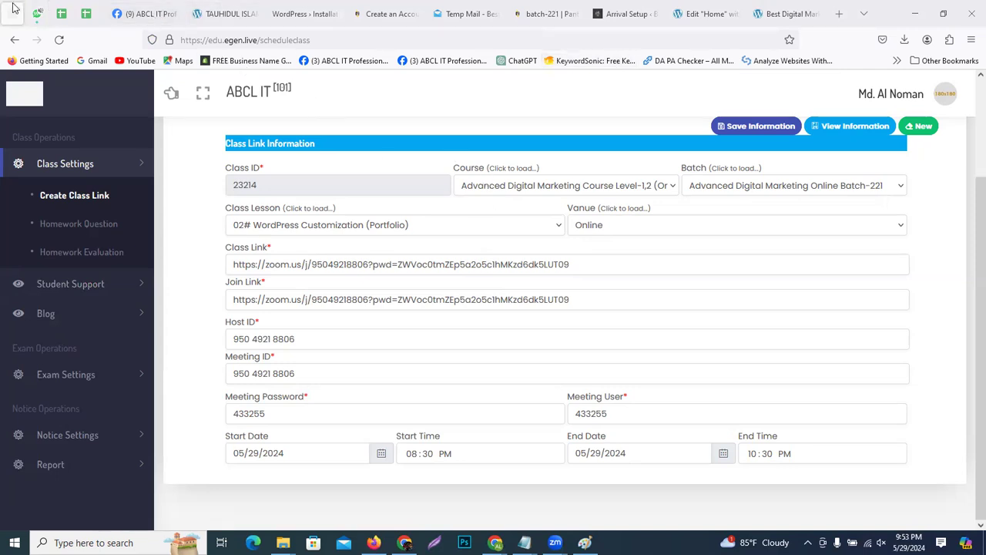
left_click(139, 13)
left_click(15, 13)
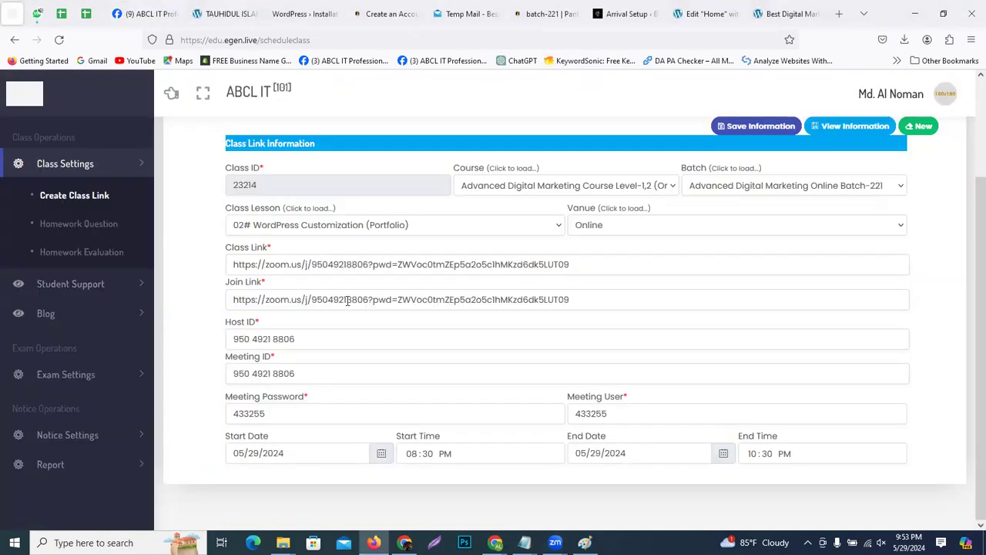
Step: Back on the ABCL IT group, scroll past the Portfolio Zoom invite and its Join Now comment
left_click(140, 11)
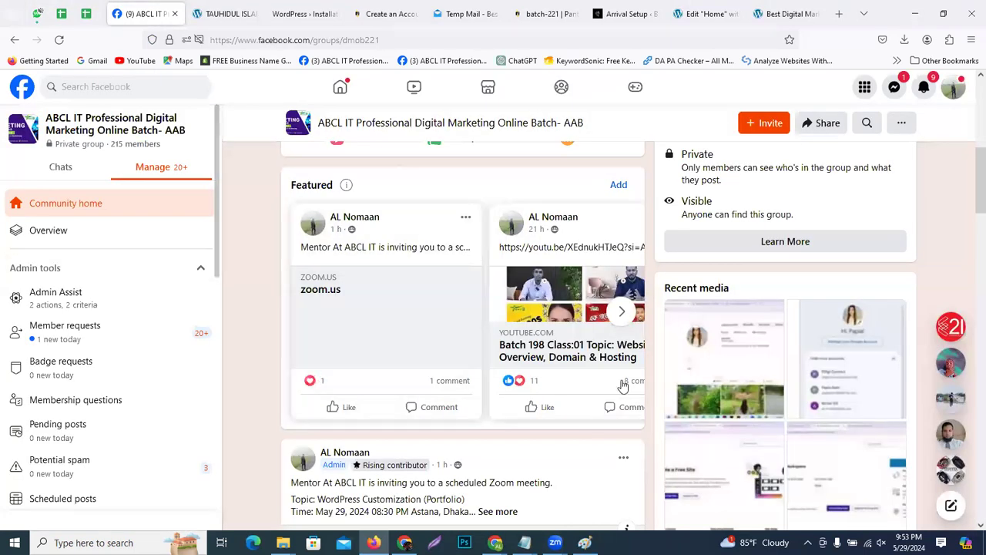
mouse_move(520, 380)
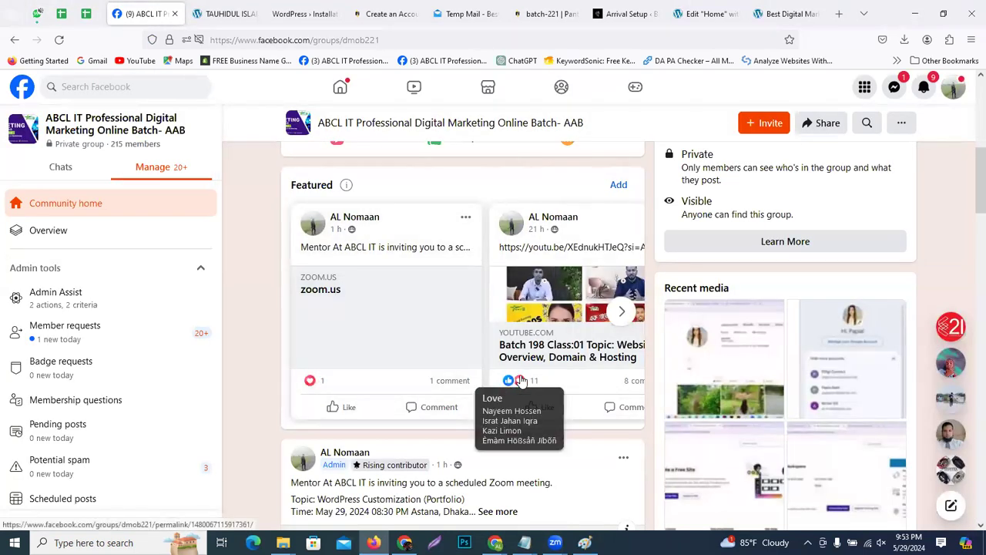
scroll(522, 380, "down", 2)
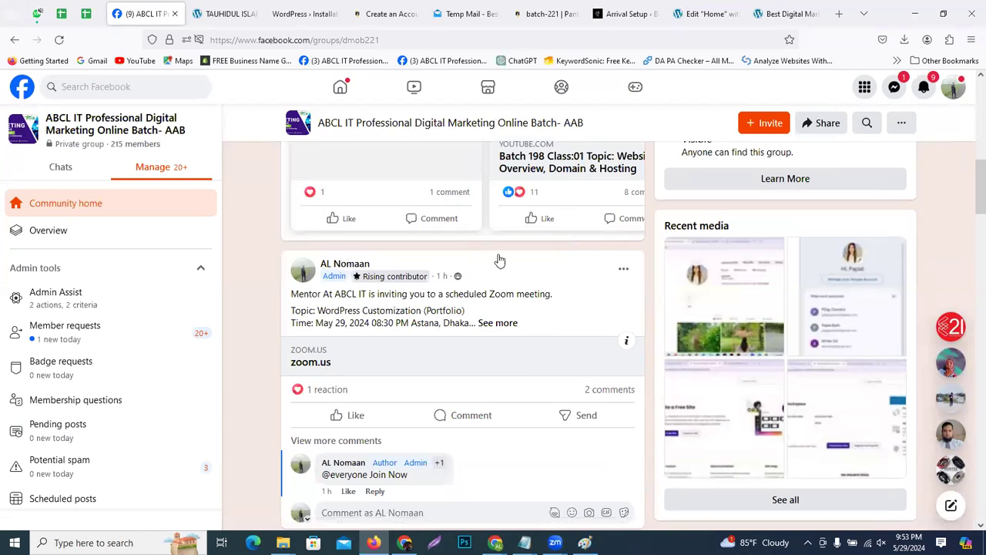
scroll(634, 392, "up", 2)
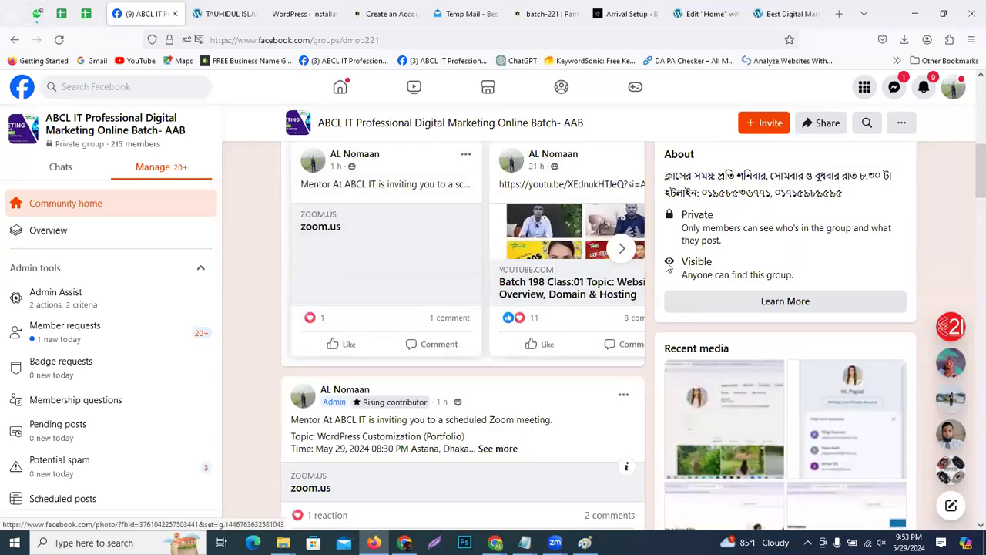